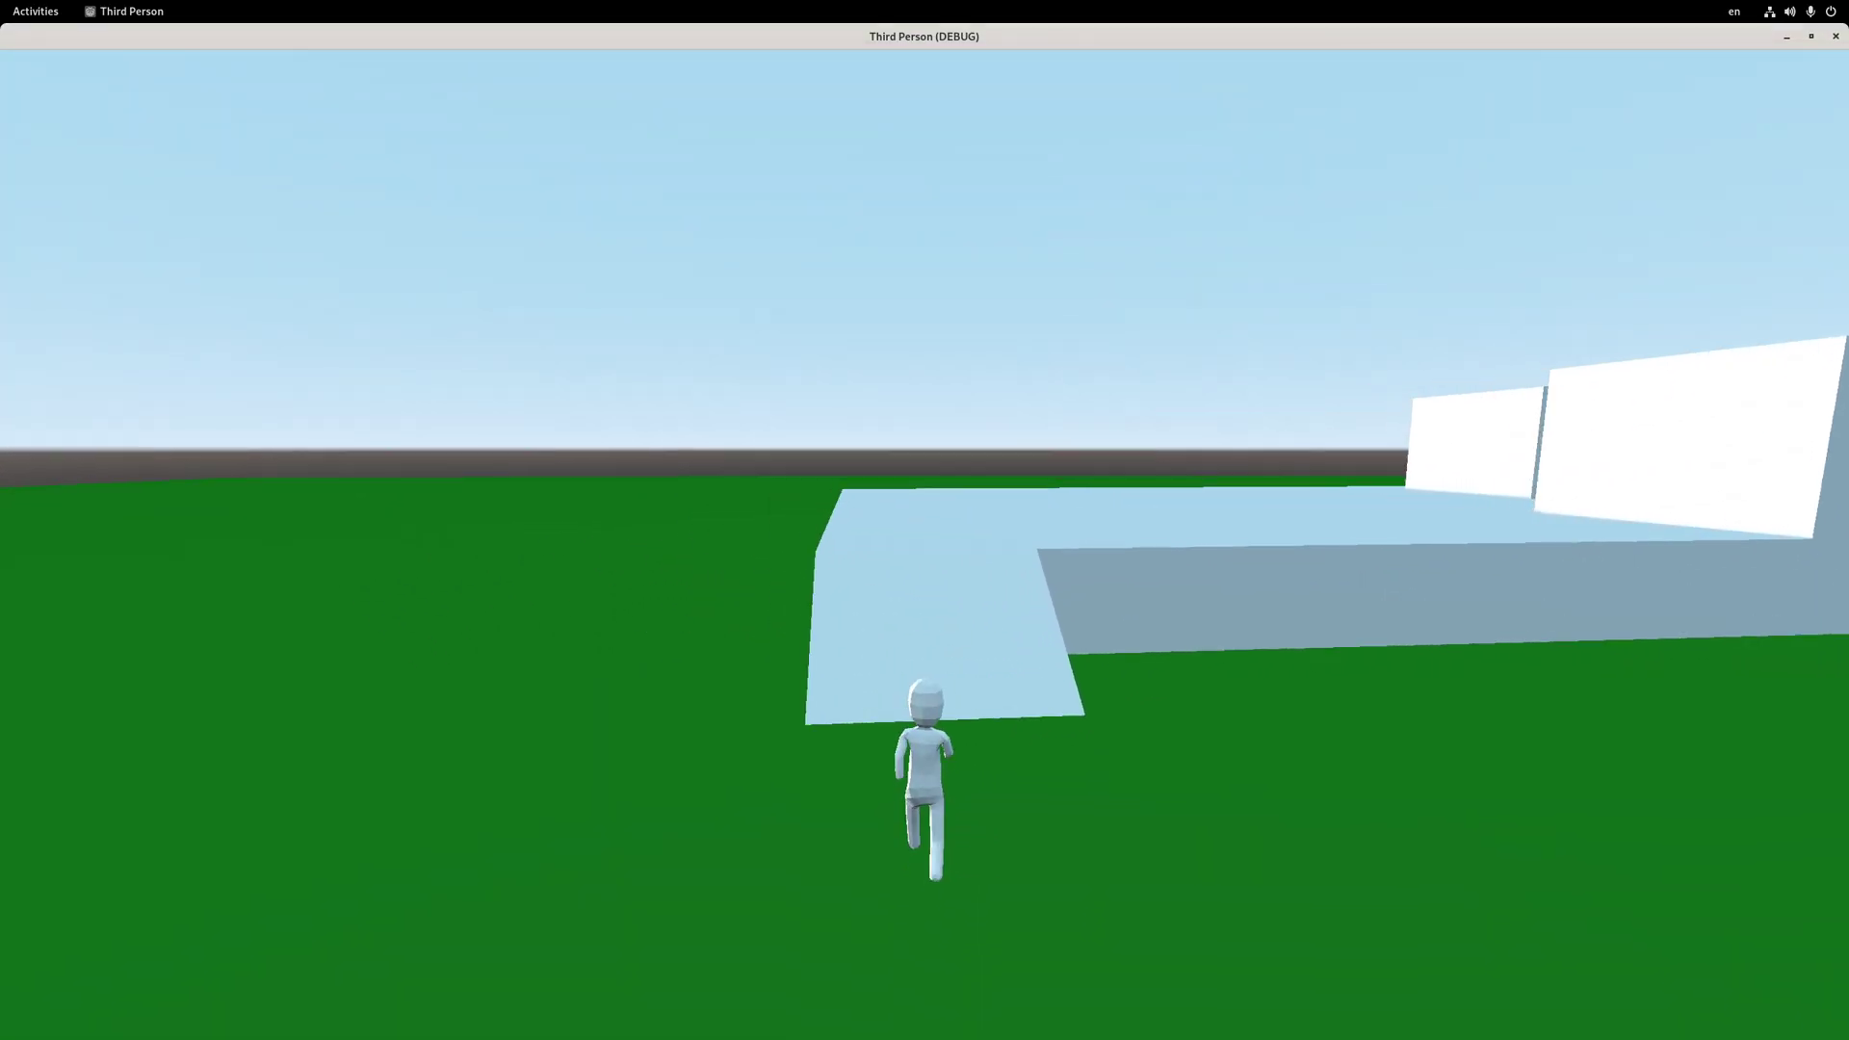
Play-test the character, running and jumping onto the grey box and white boxes
key(shift)
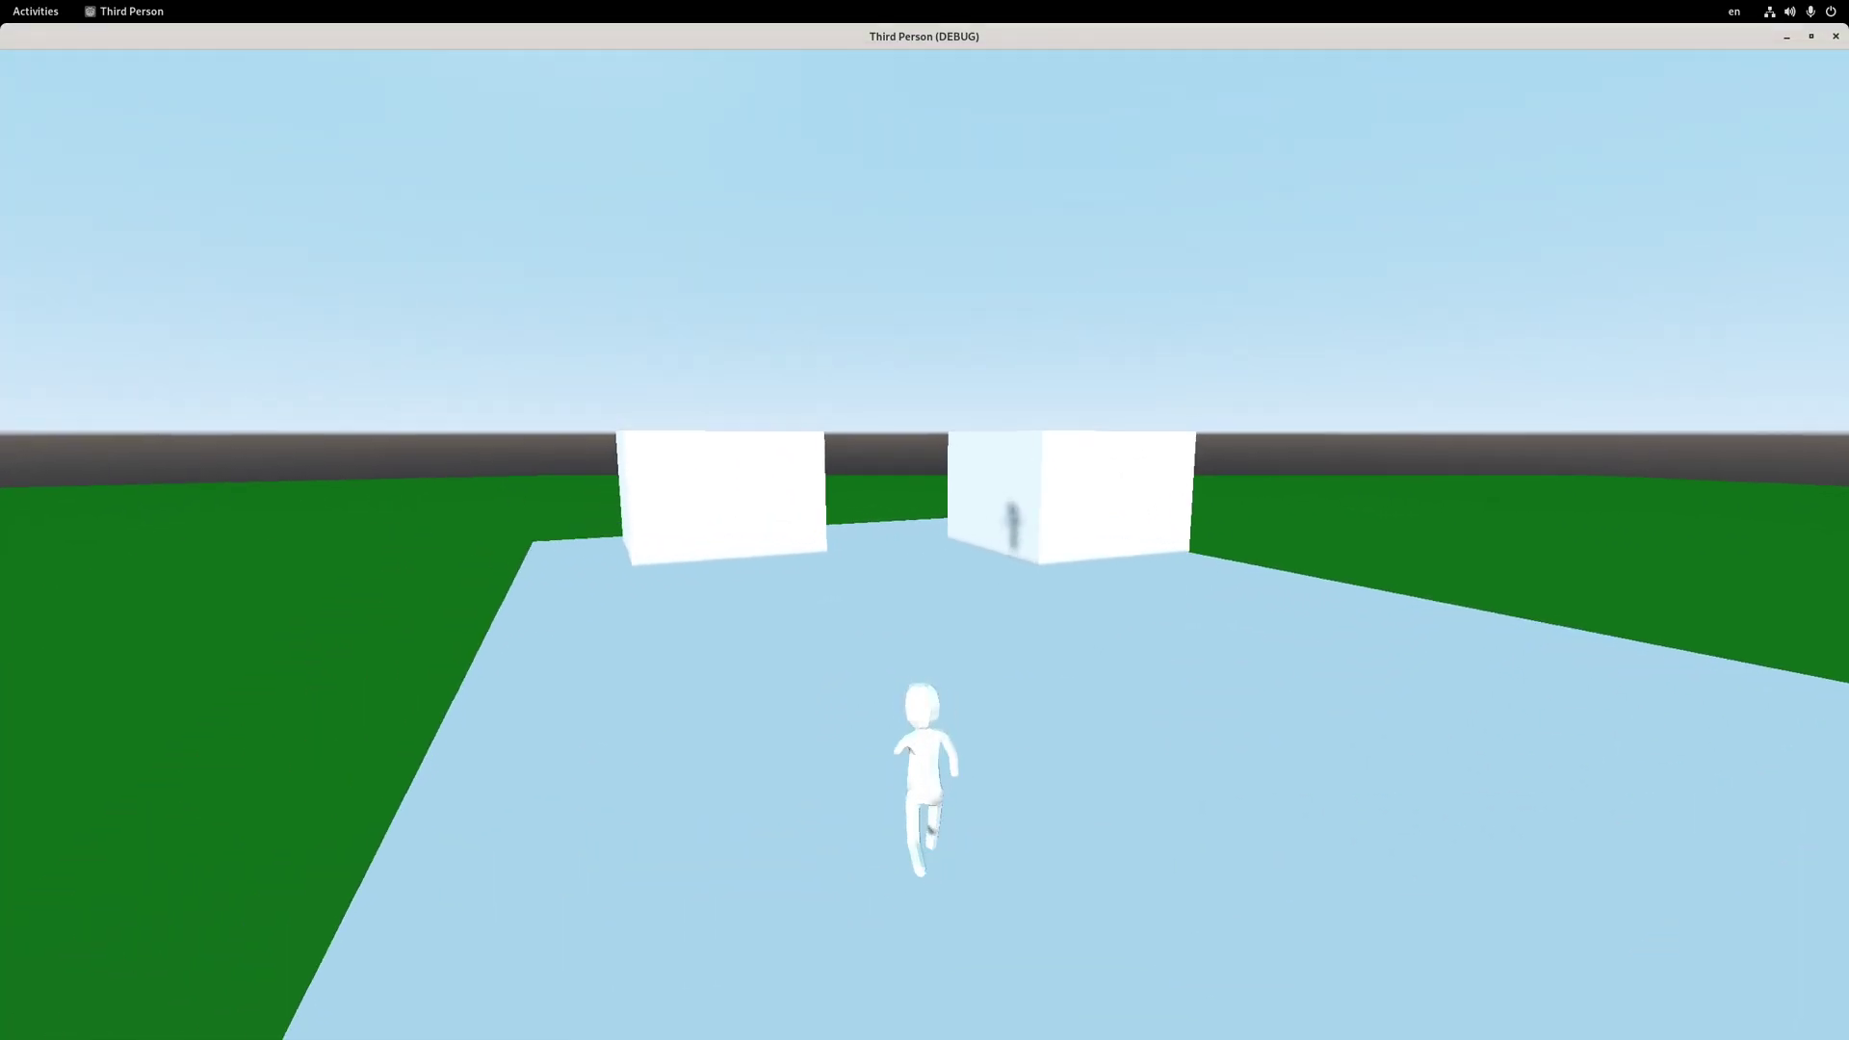
key(shift)
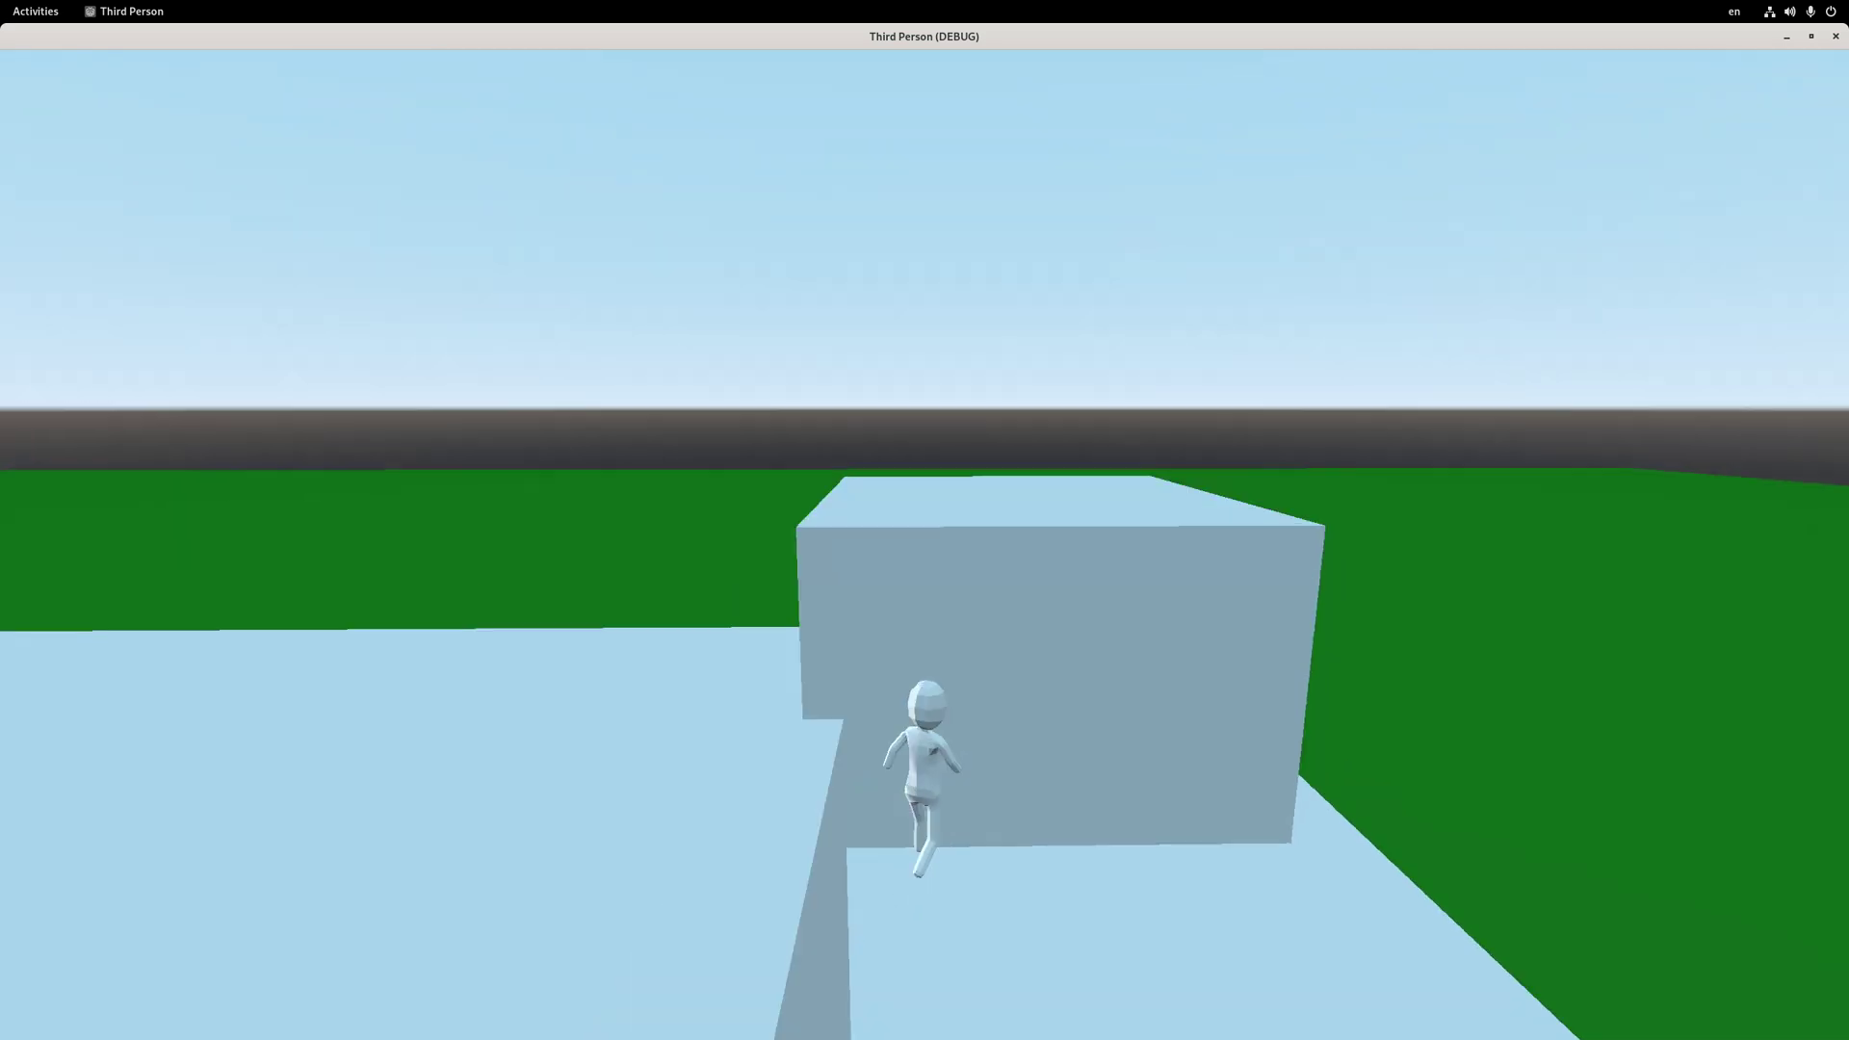
key(space)
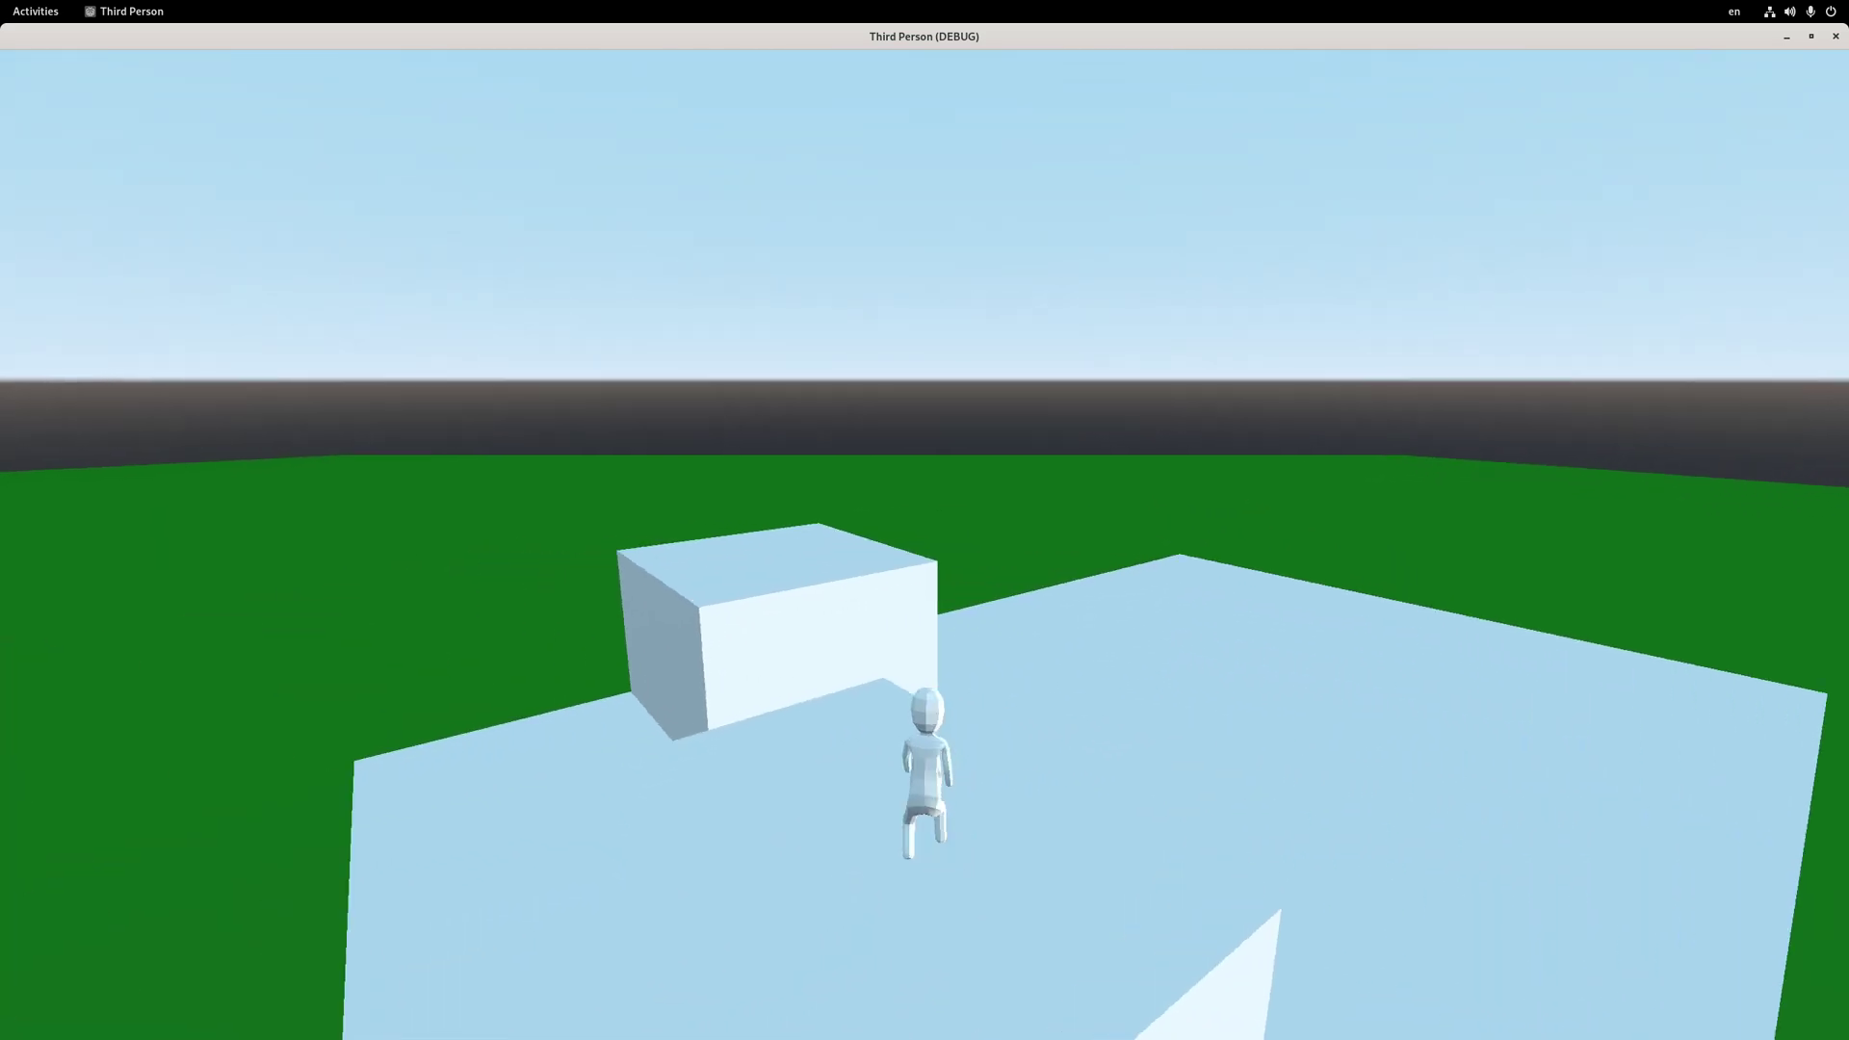
key(space)
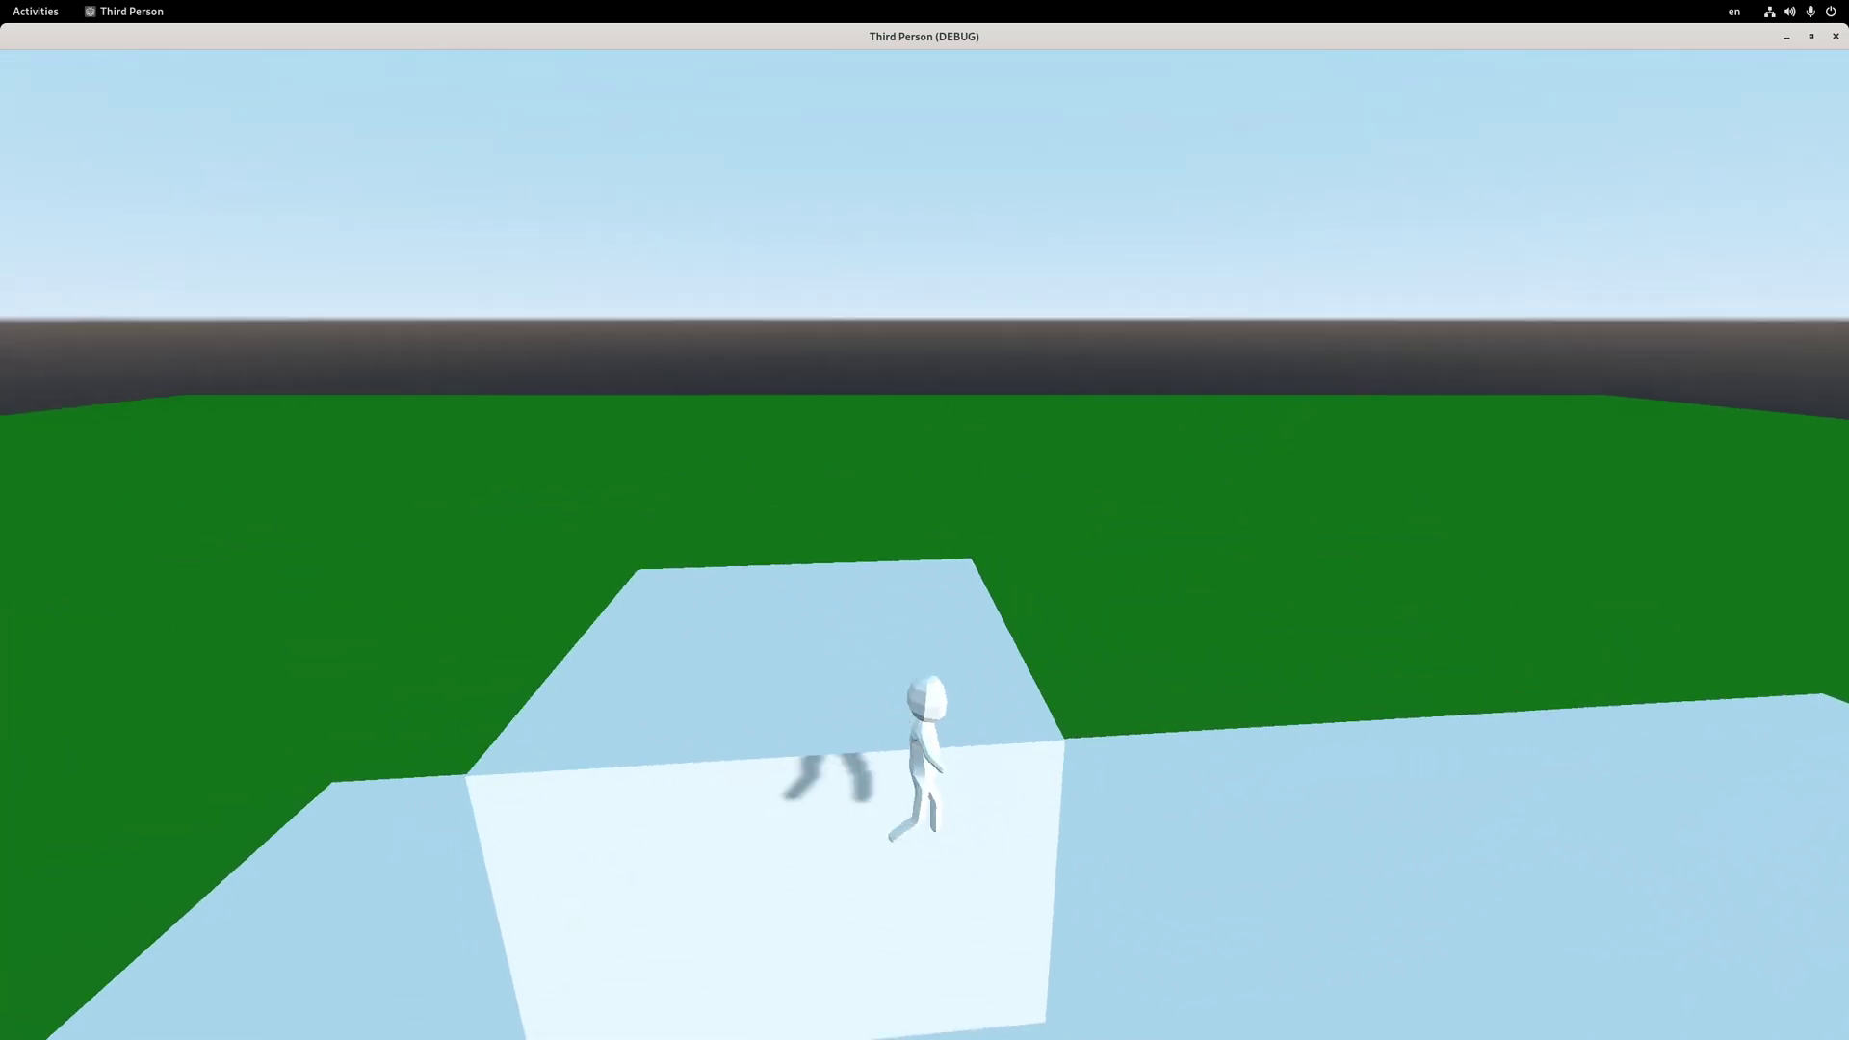
key(w)
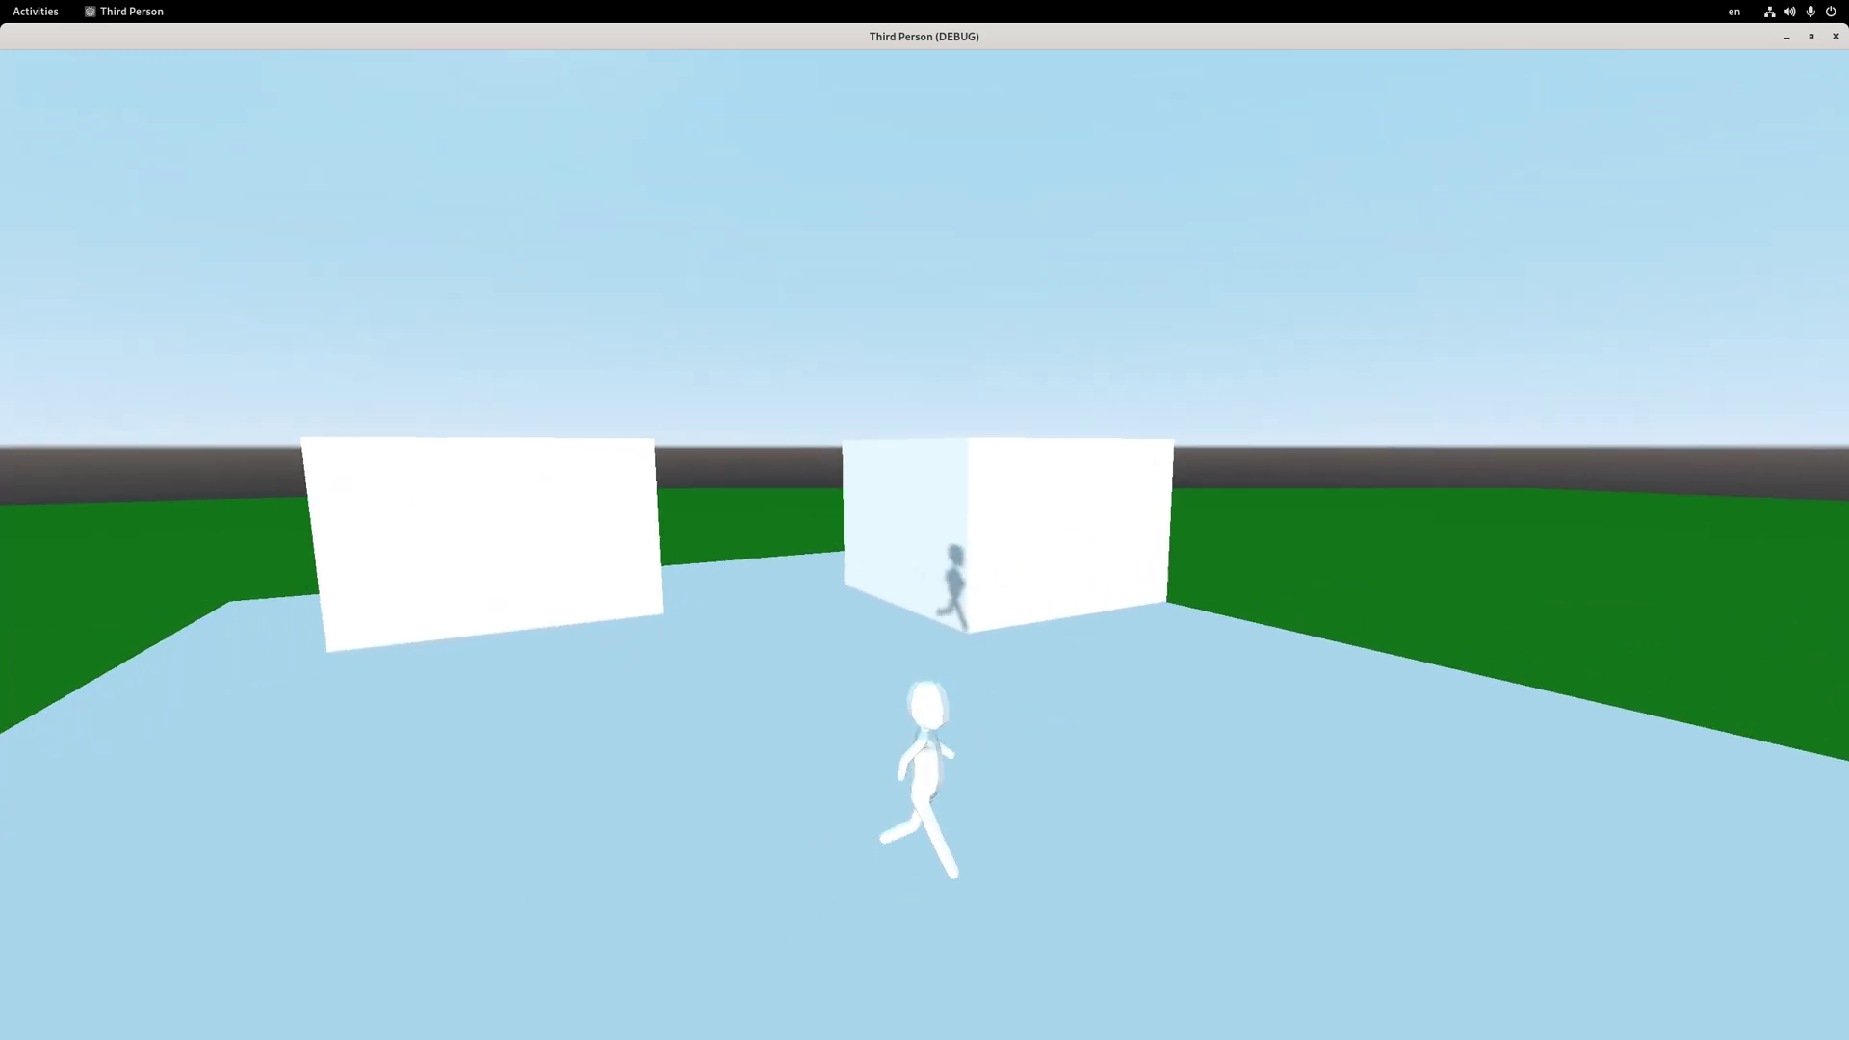
key(space)
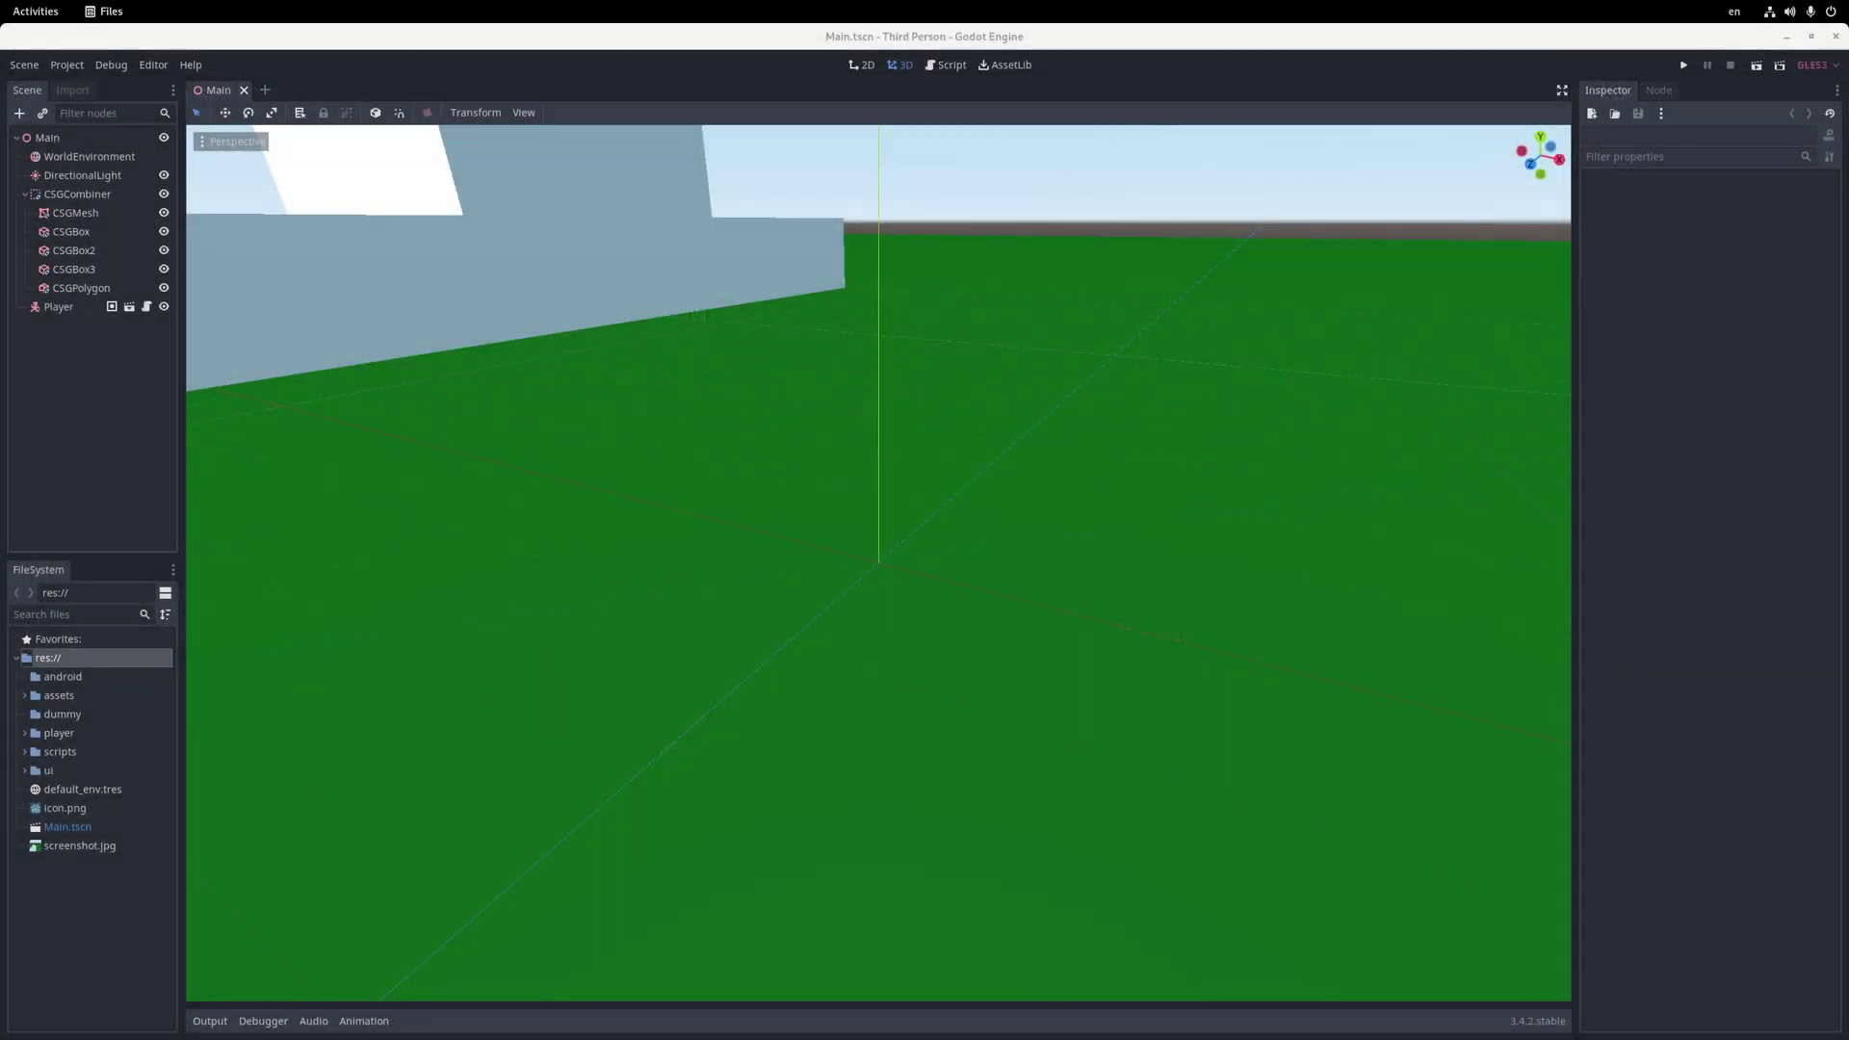
Create a models folder inside the assets folder
click(1189, 42)
double_click(58, 695)
right_click(51, 695)
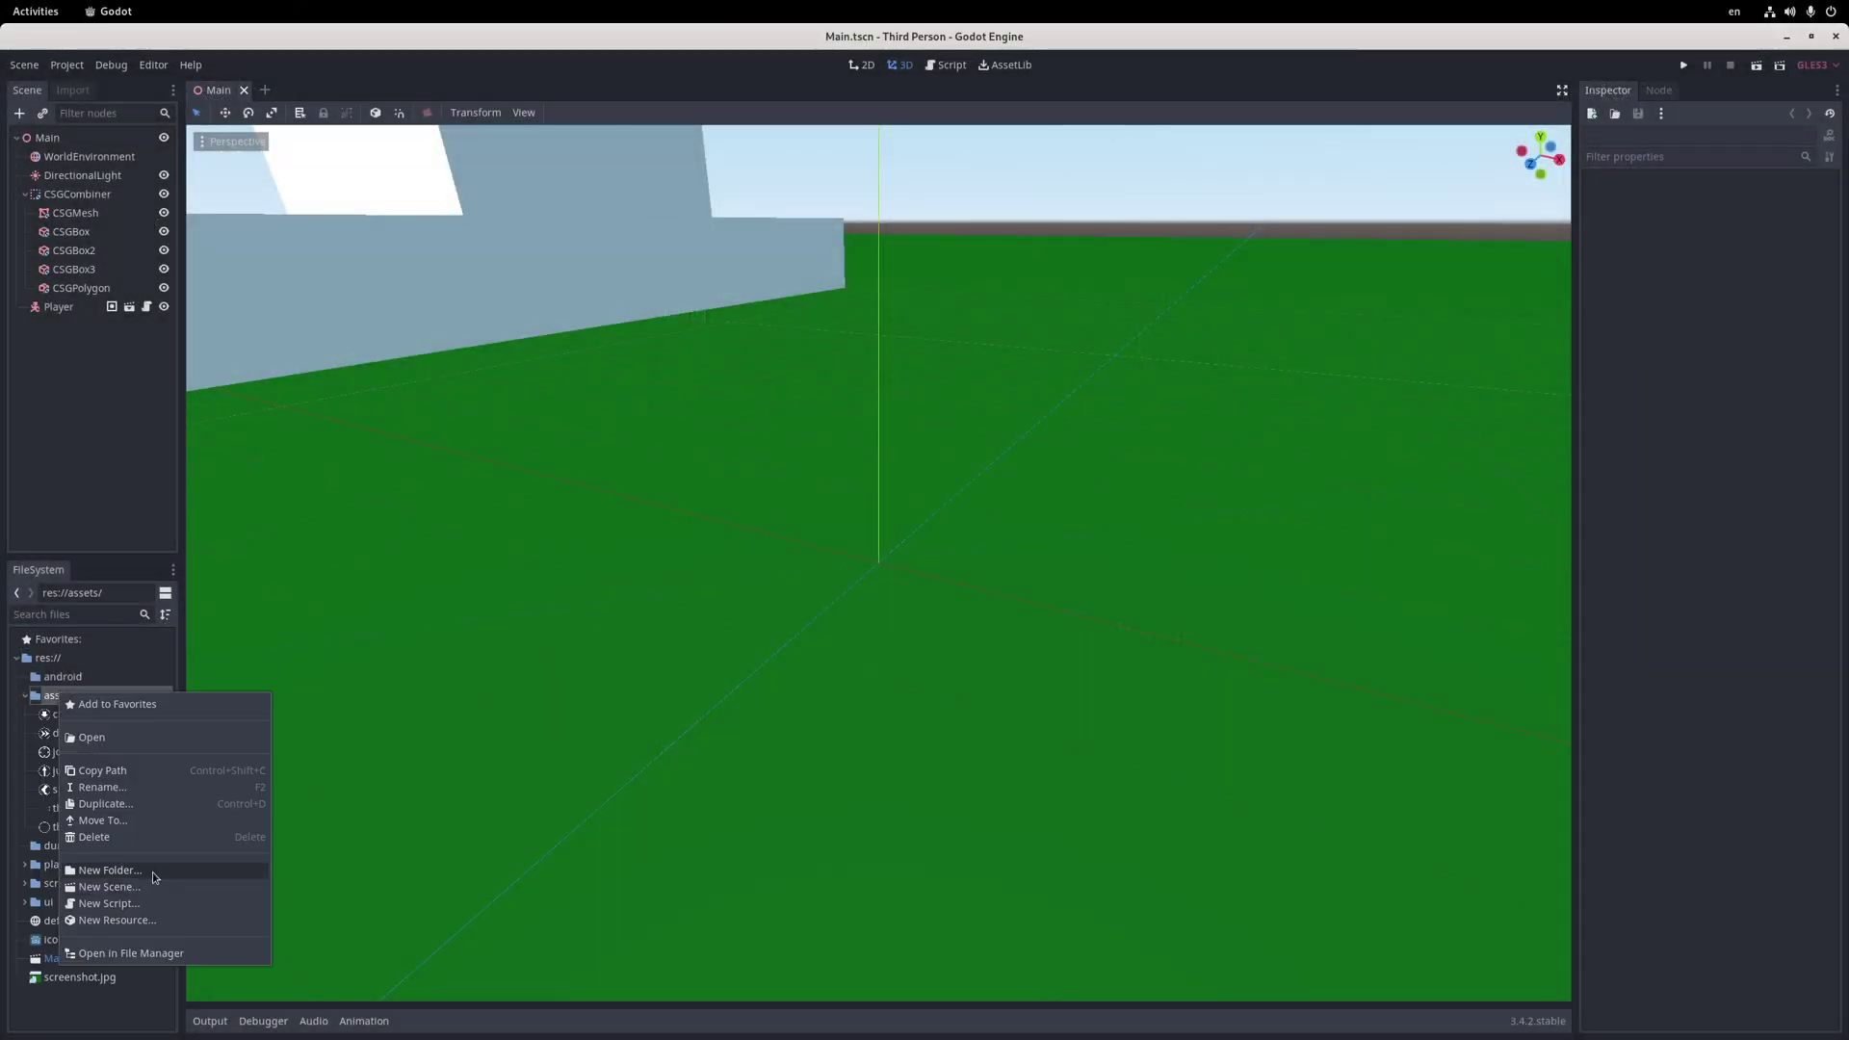
click(152, 872)
text(models)
key(Return)
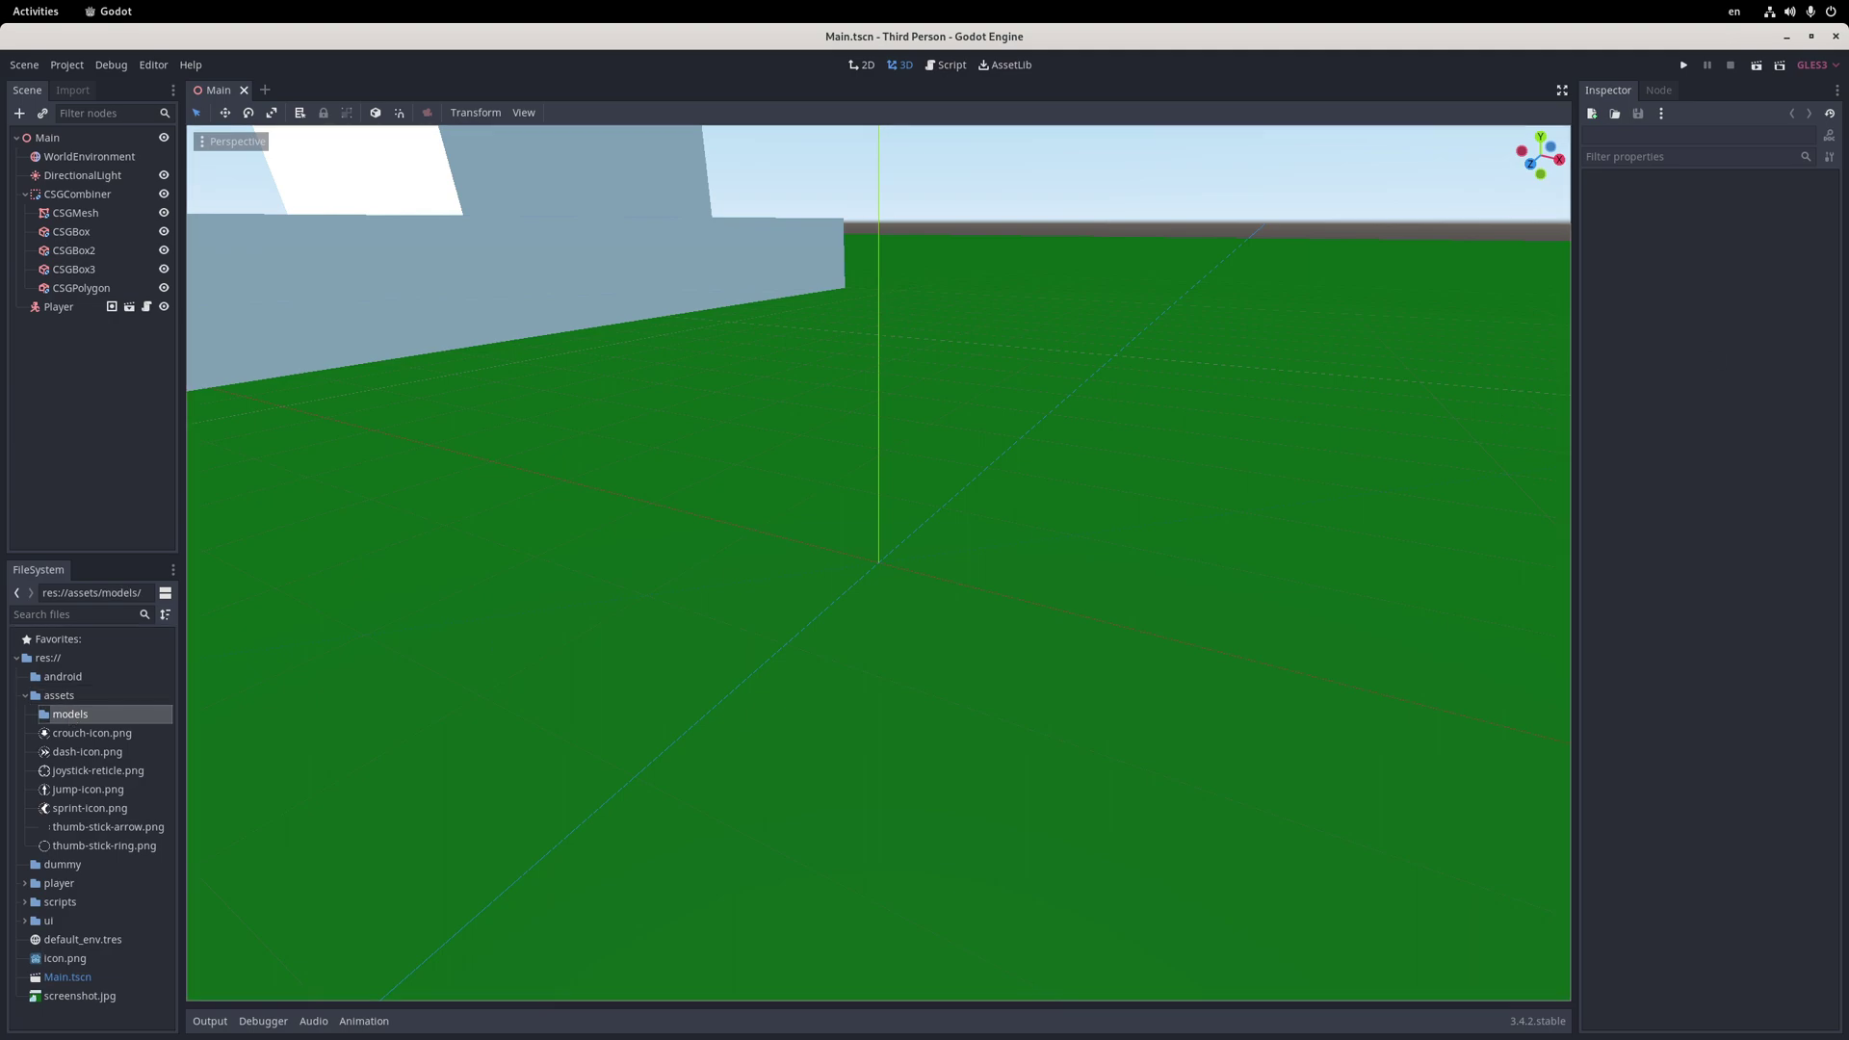
Make a New Inherited scene from player-doll, rename its root PlayerDoll, and save as PlayerDoll.tscn
double_click(96, 728)
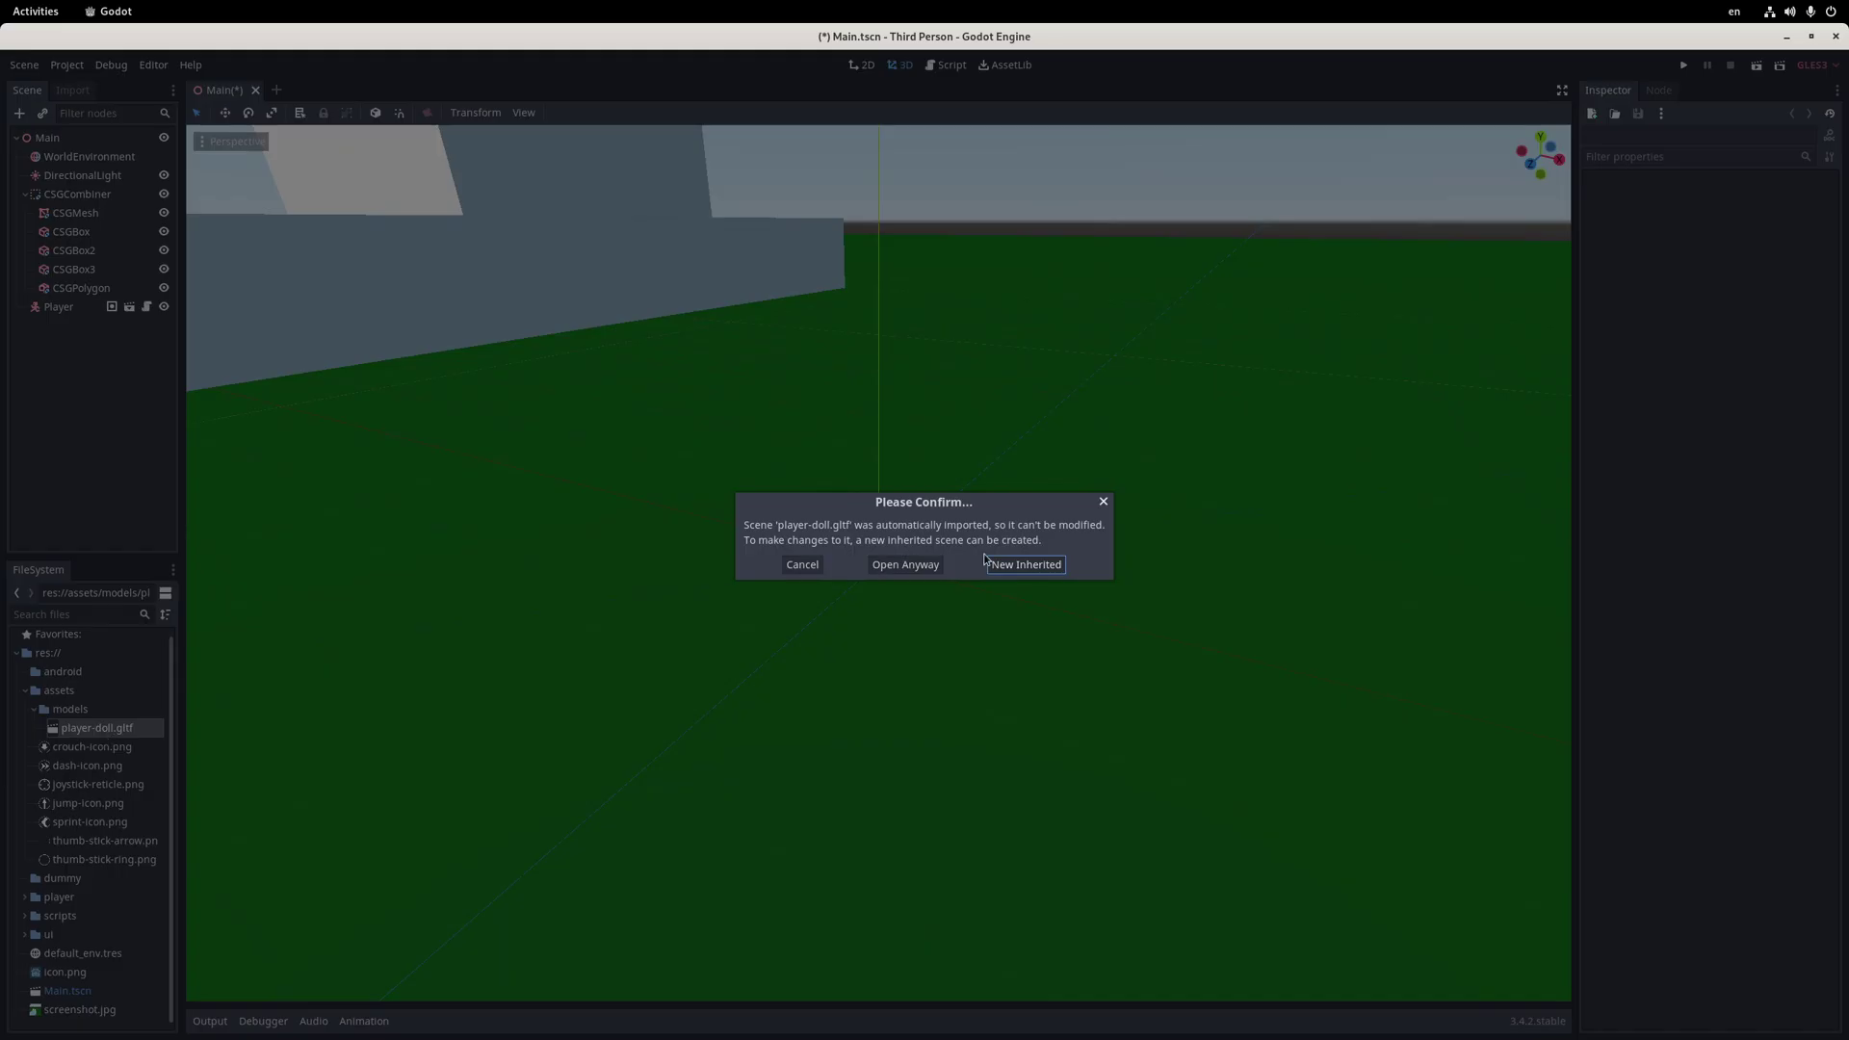
click(985, 561)
double_click(87, 141)
text(Doll)
key(Return)
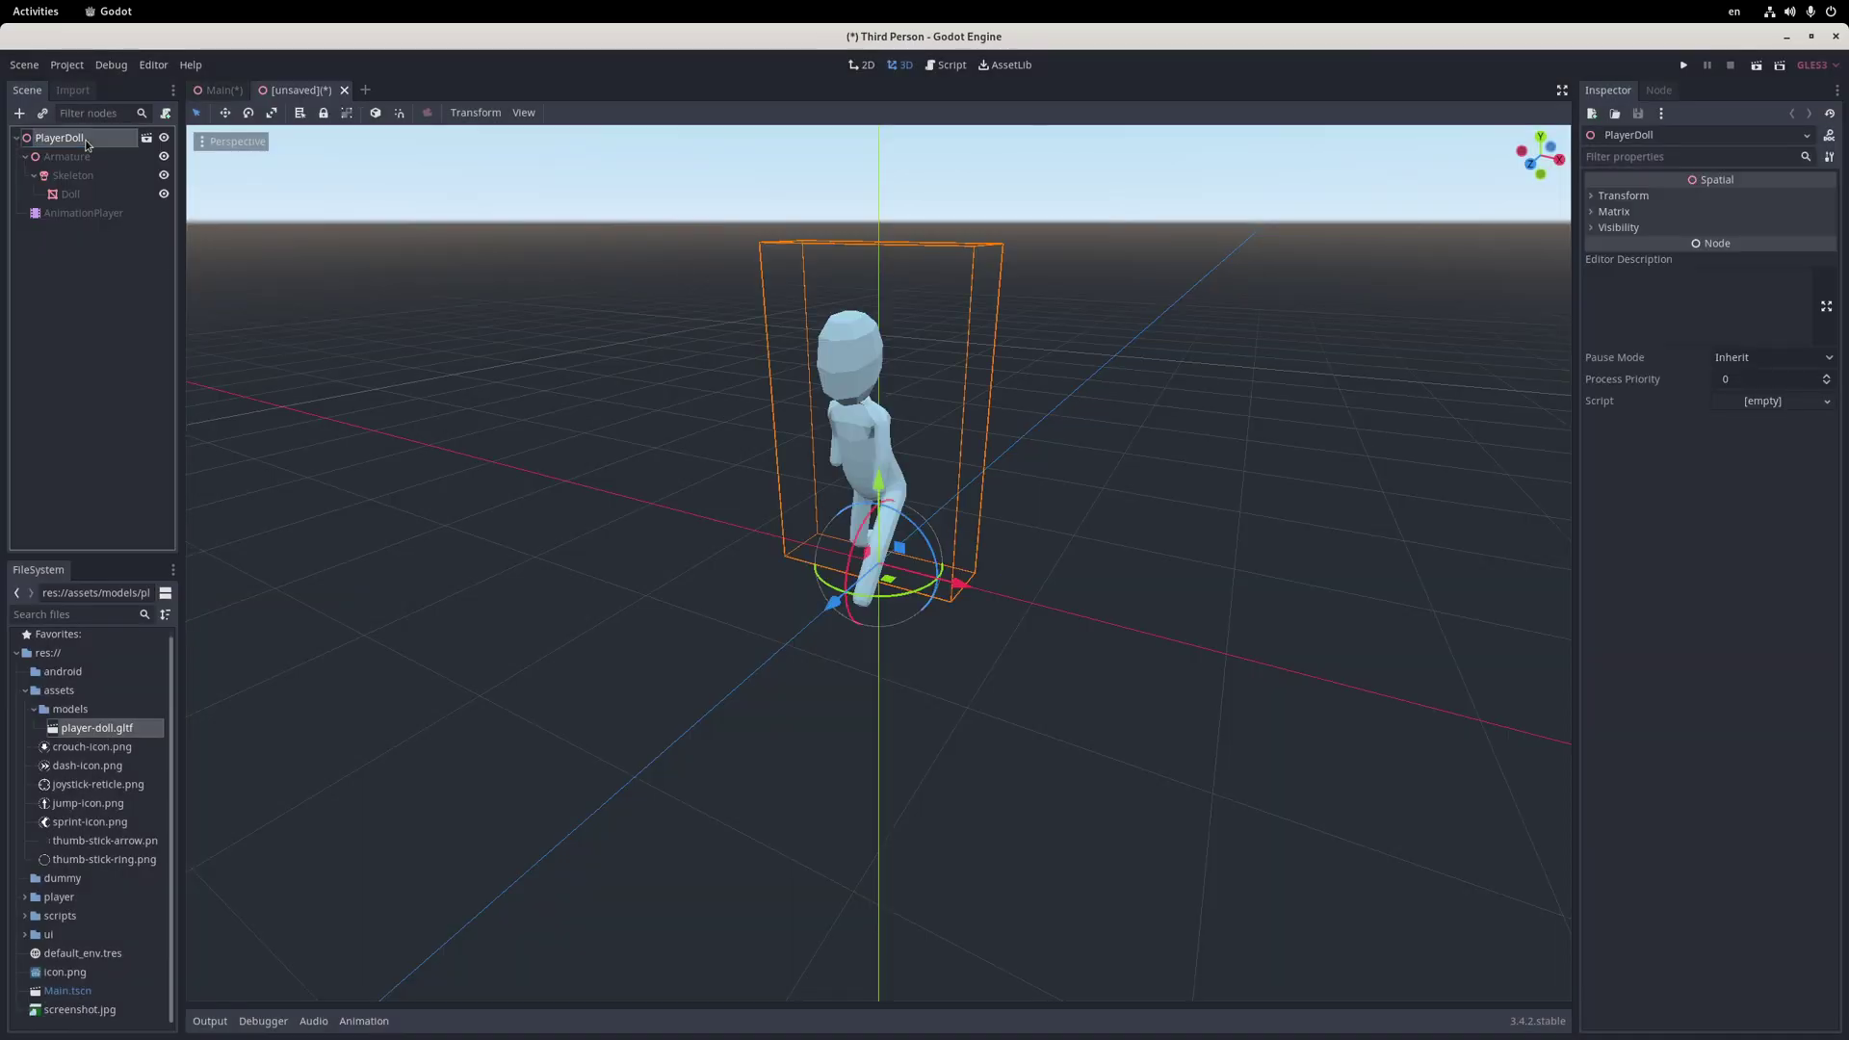
key(ctrl+s)
click(1165, 900)
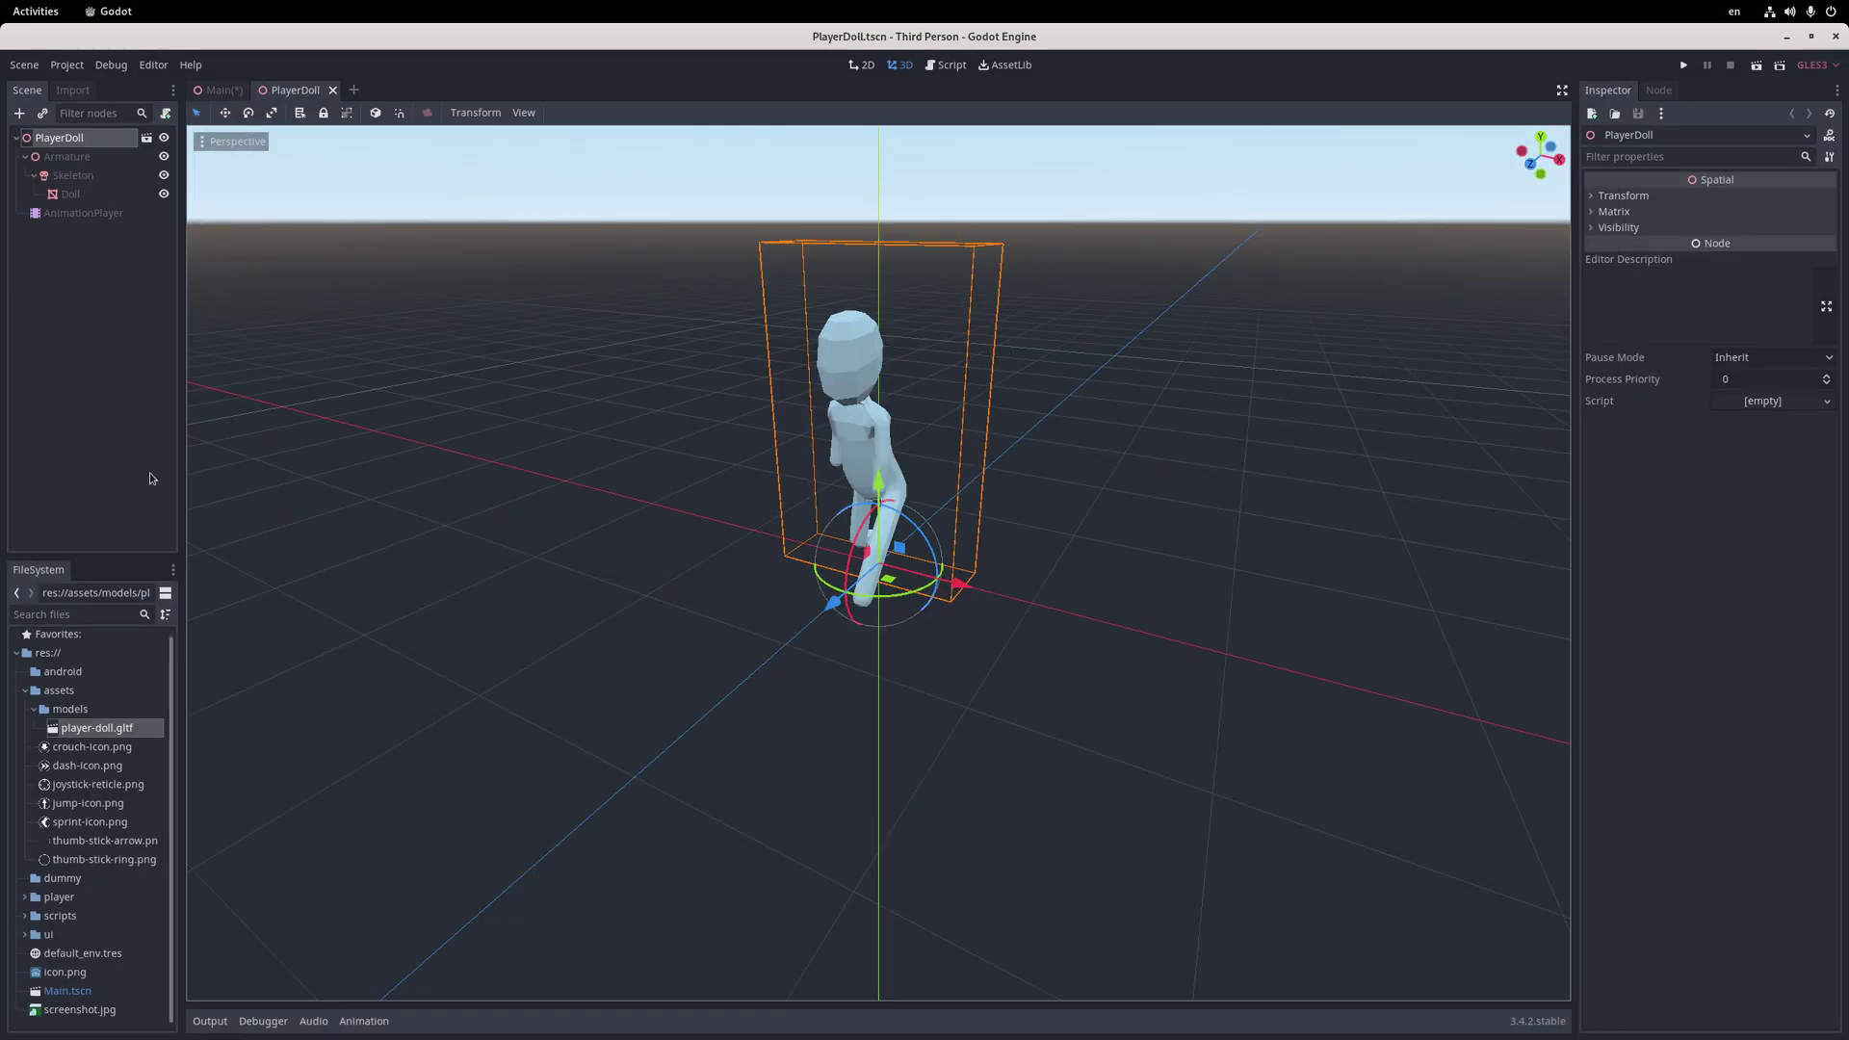
click(217, 90)
click(289, 89)
Select the doll's AnimationPlayer, enlarge the Animation panel, and play crouch-idle-loop
click(83, 212)
drag(879, 846, 879, 653)
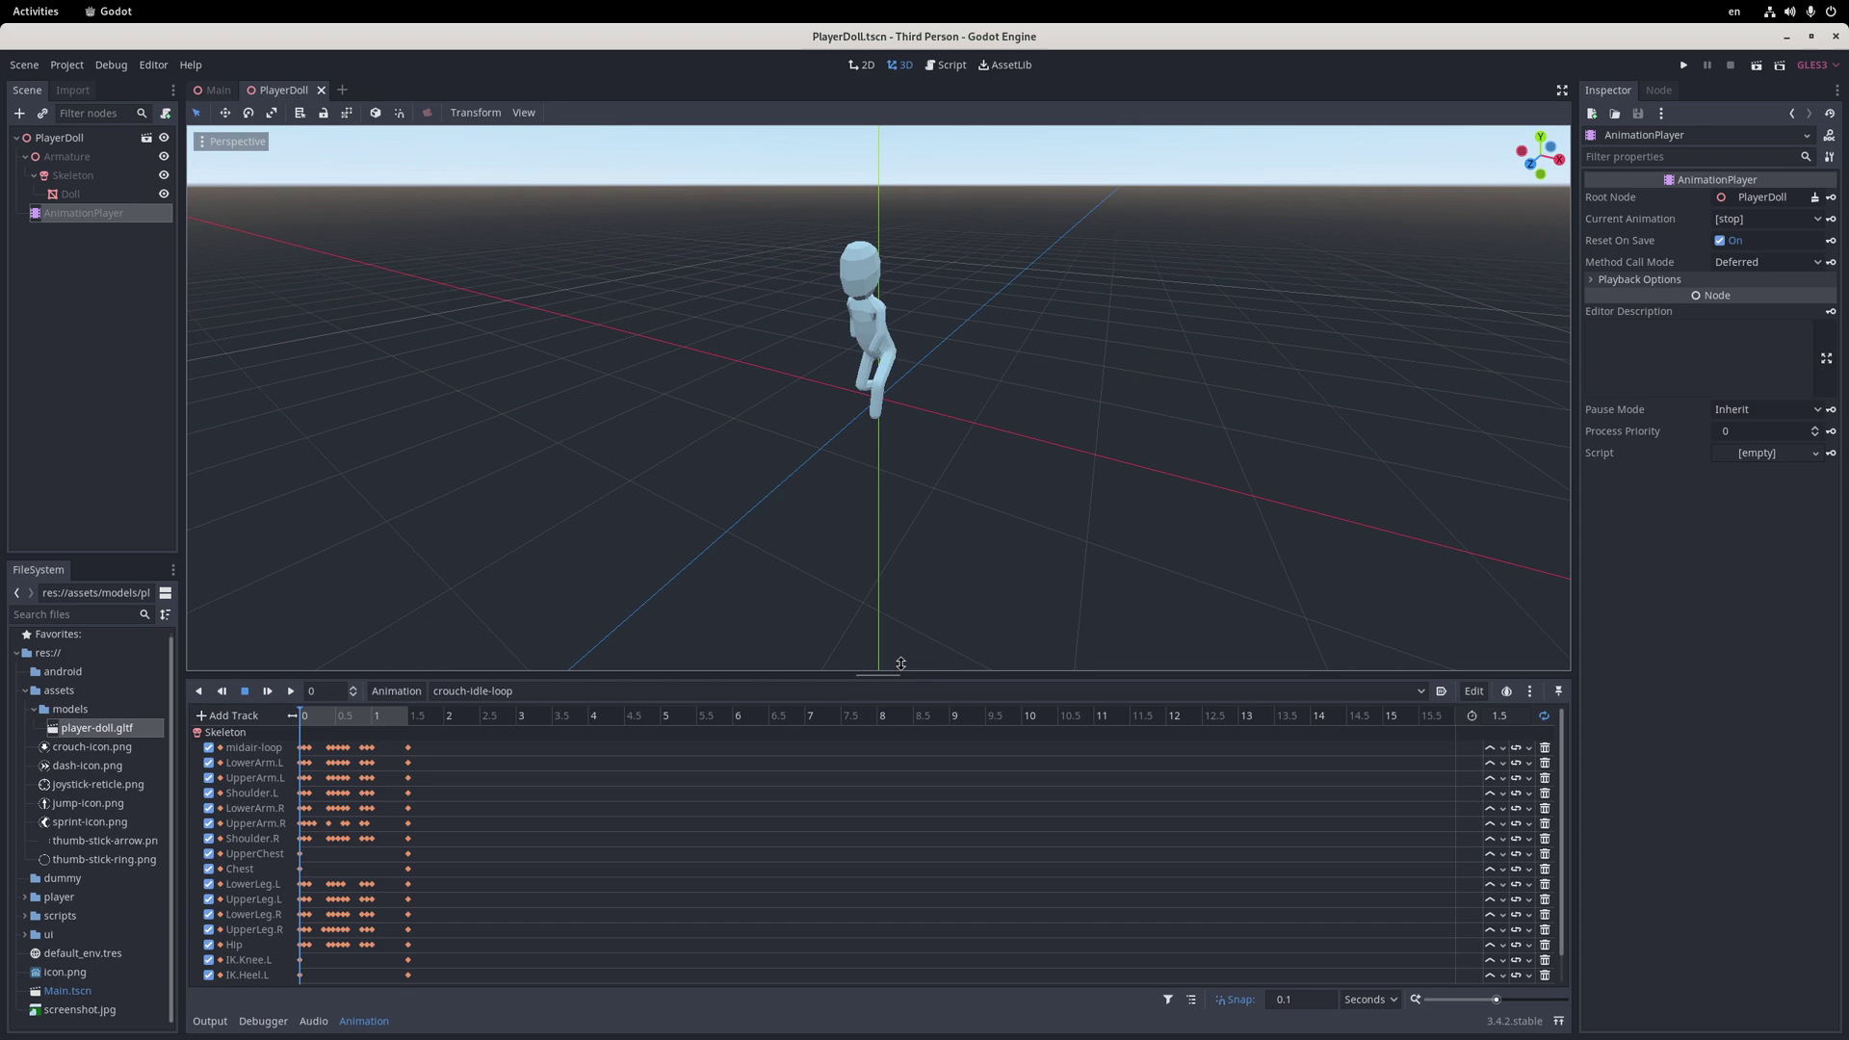
scroll(880, 383, down, 3)
middle_drag(884, 442, 1010, 460)
scroll(928, 468, down, 2)
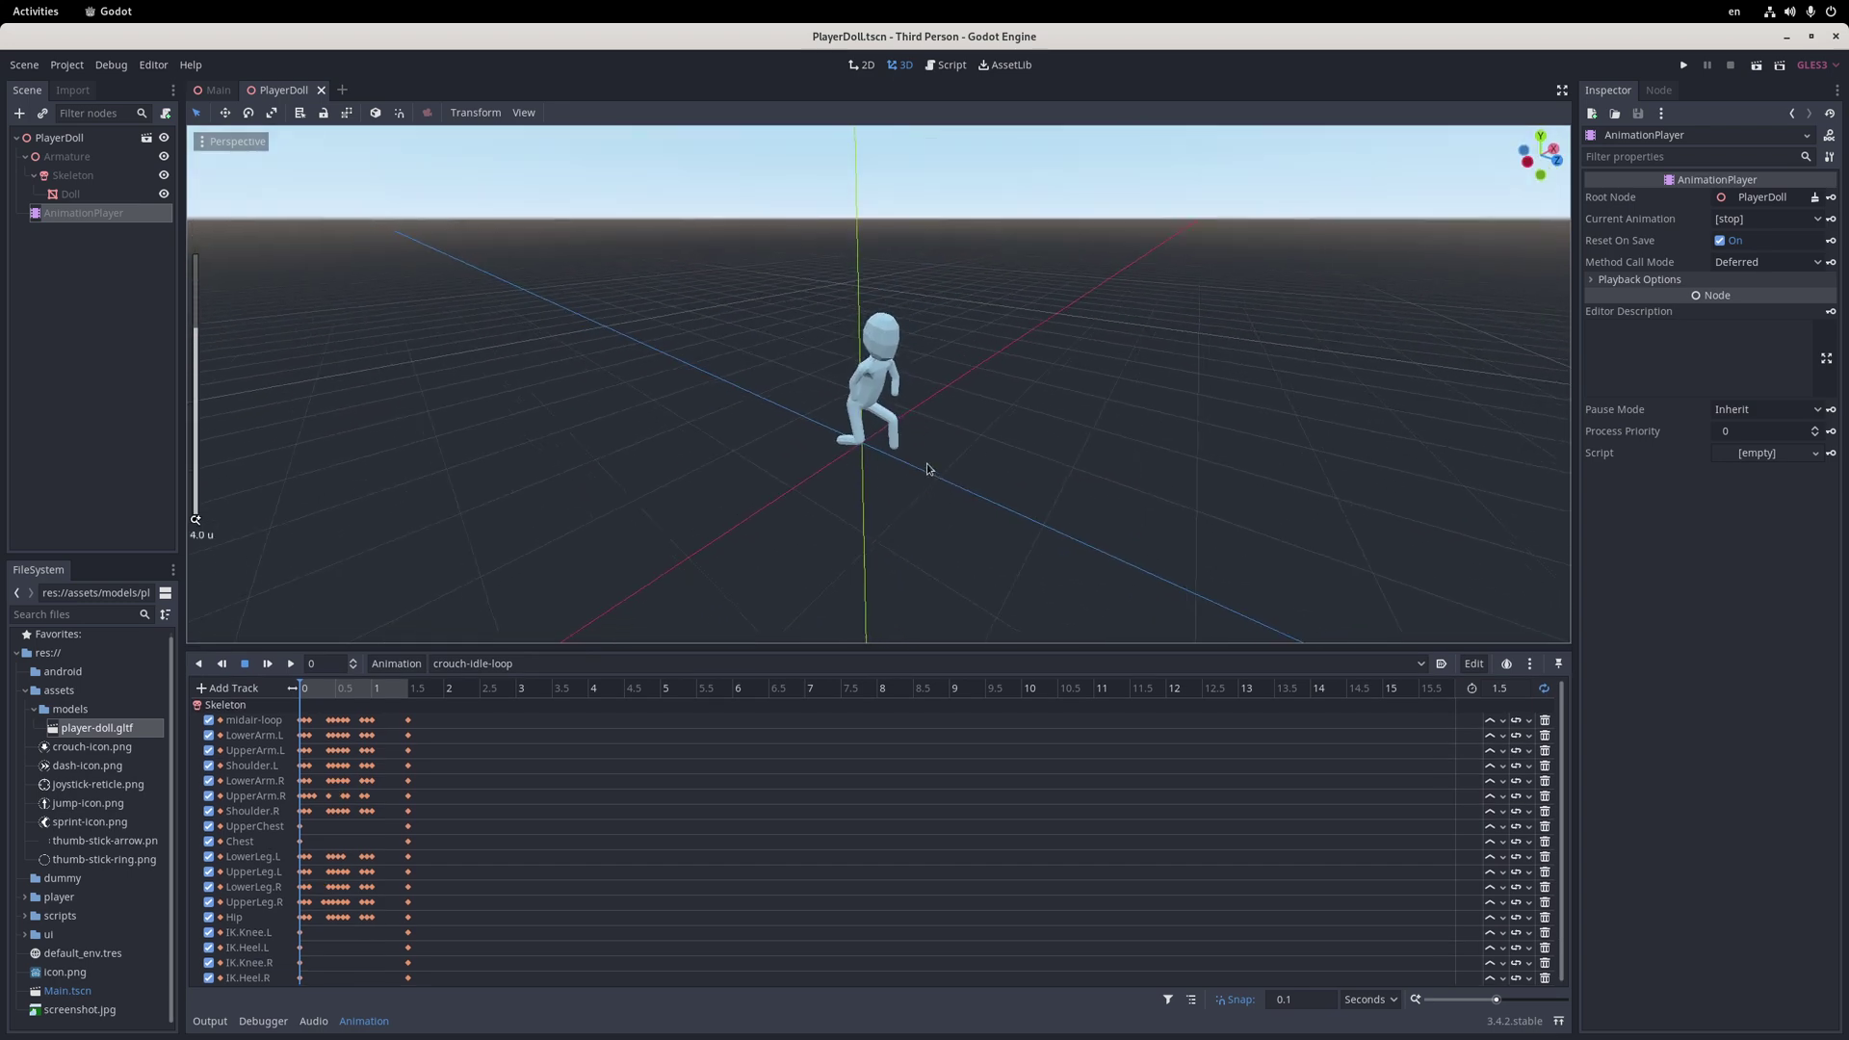
click(463, 663)
click(290, 670)
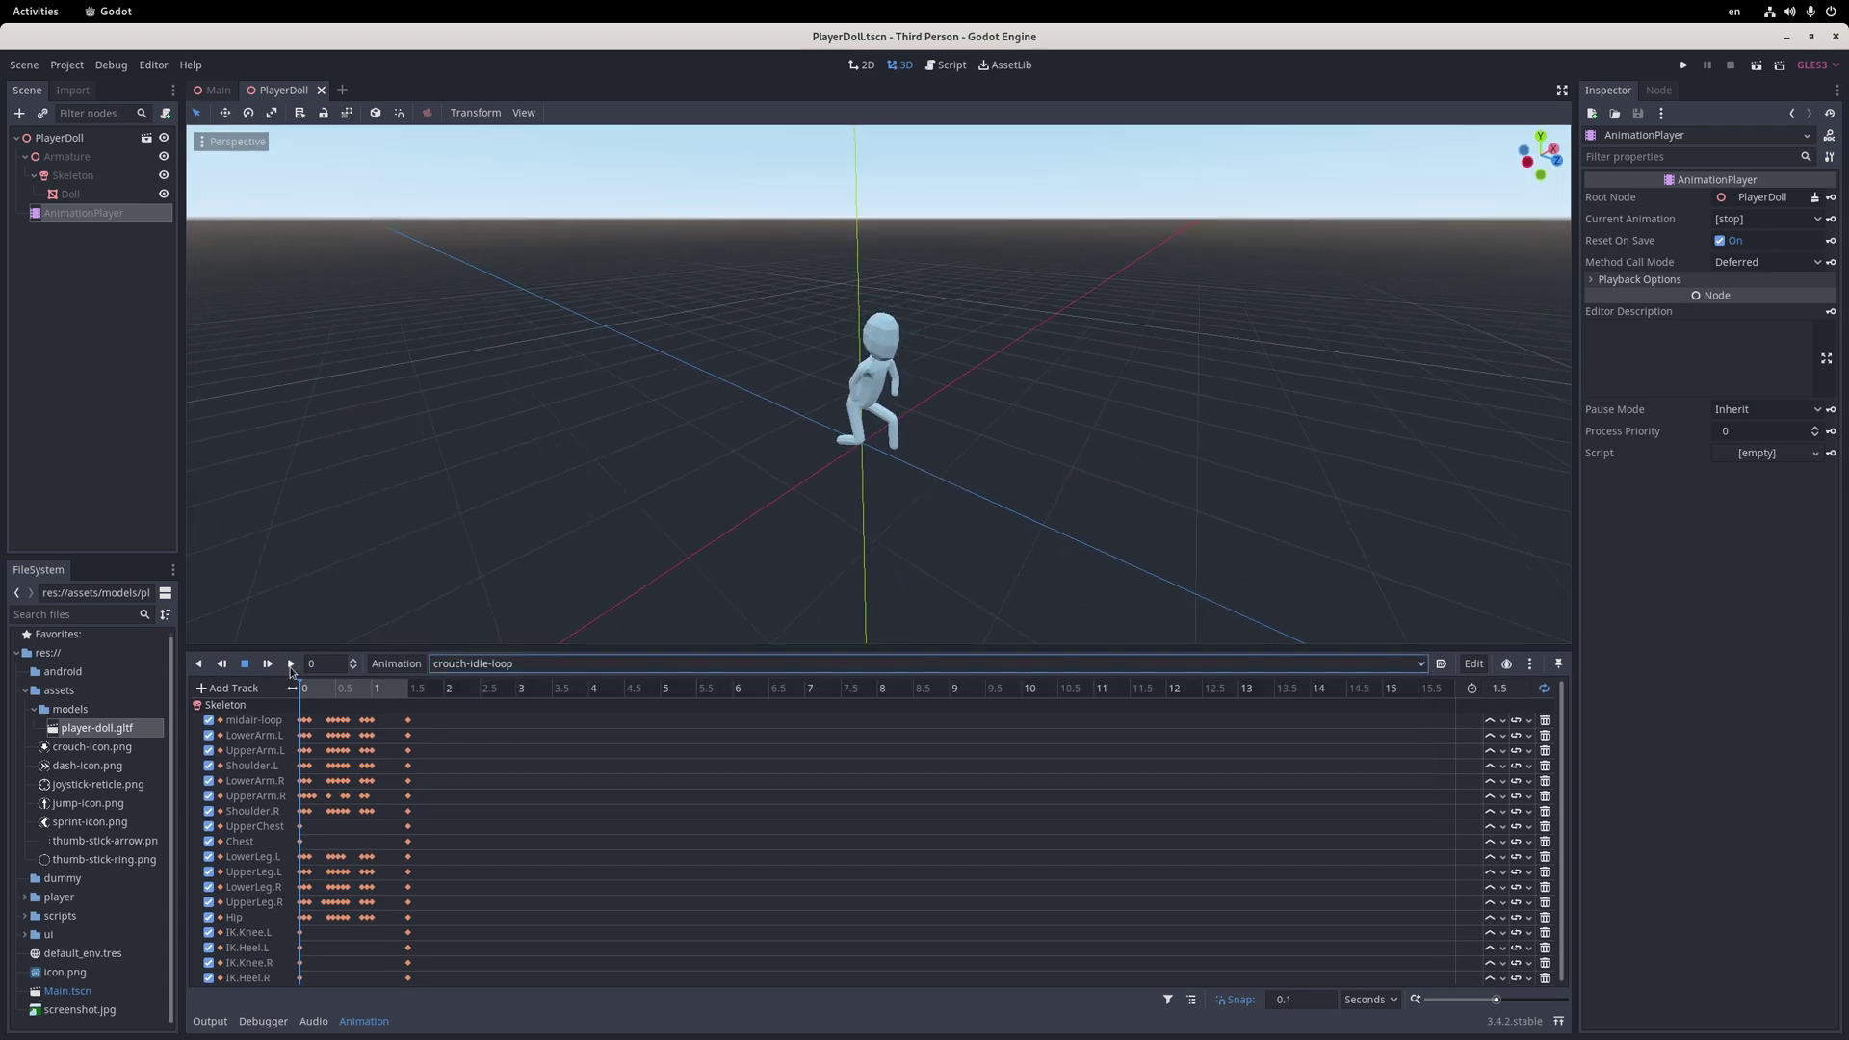
click(291, 663)
Preview the crouch-walk-loop, fall-loop, fall-to-land and idle-loop animations
click(521, 663)
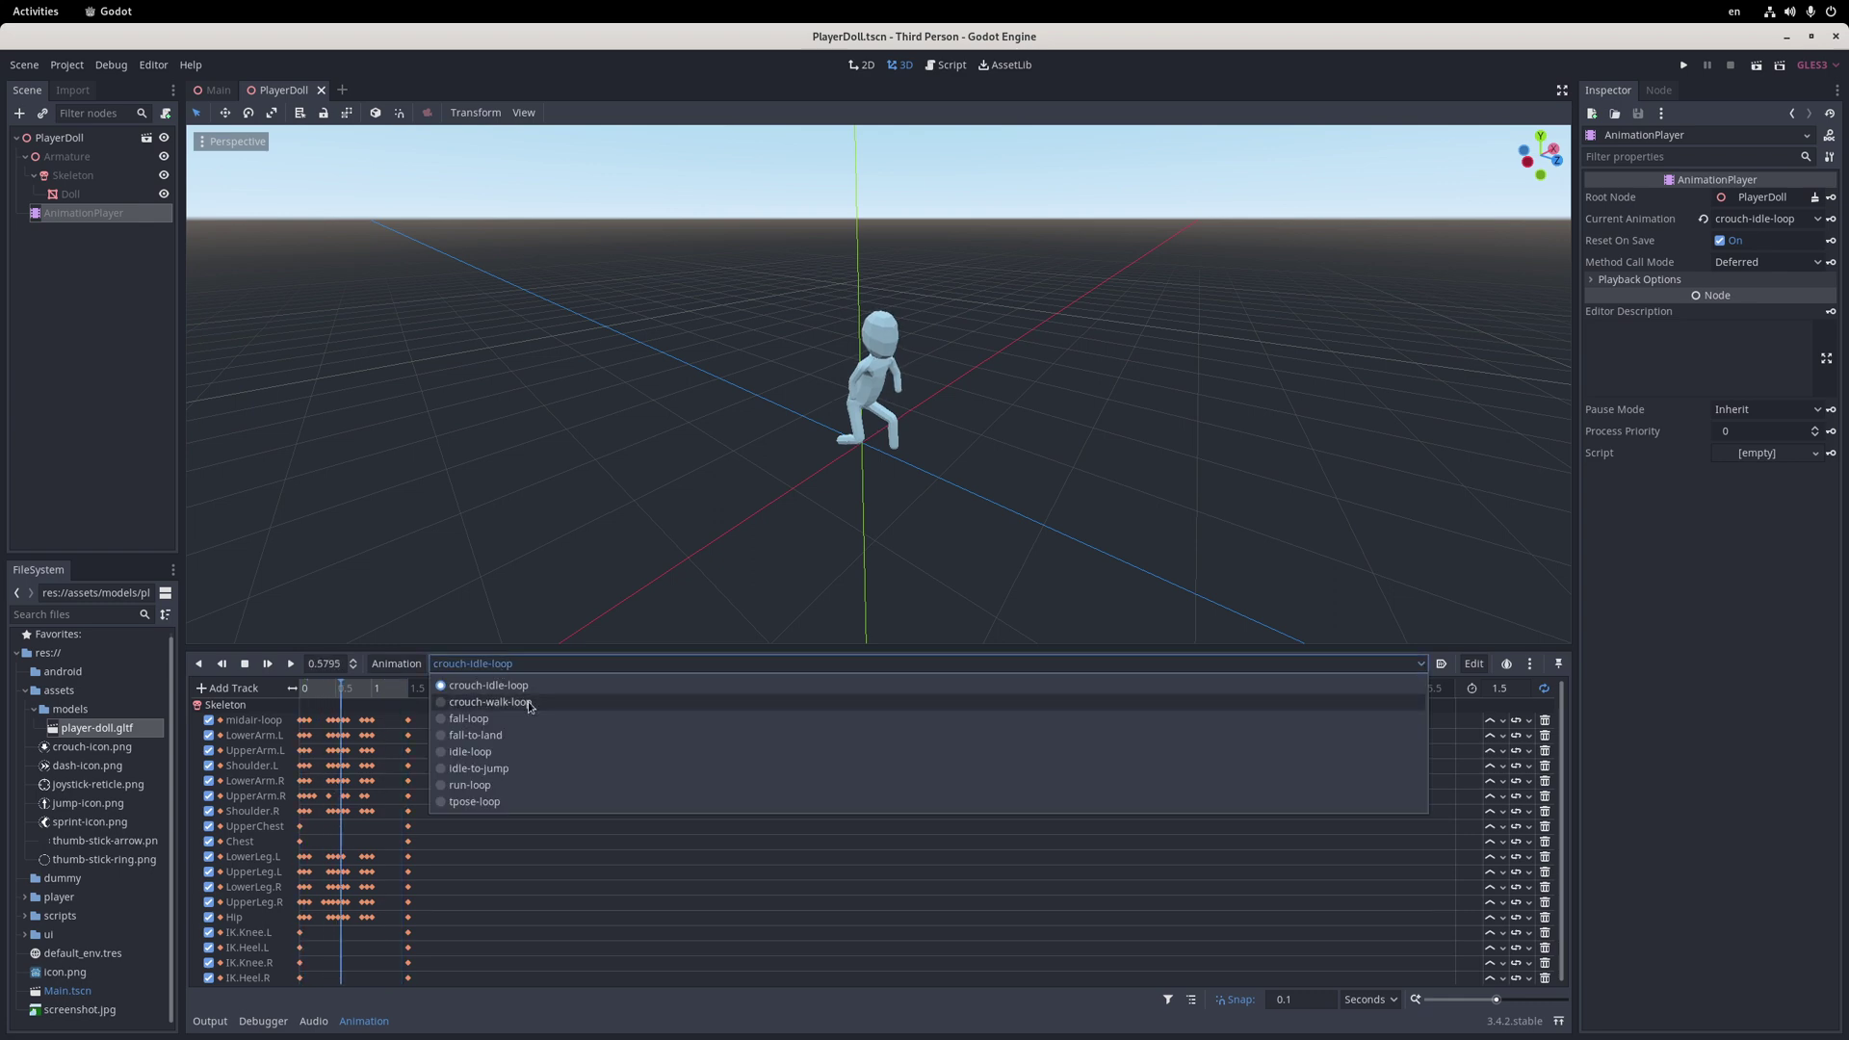
click(528, 703)
click(521, 664)
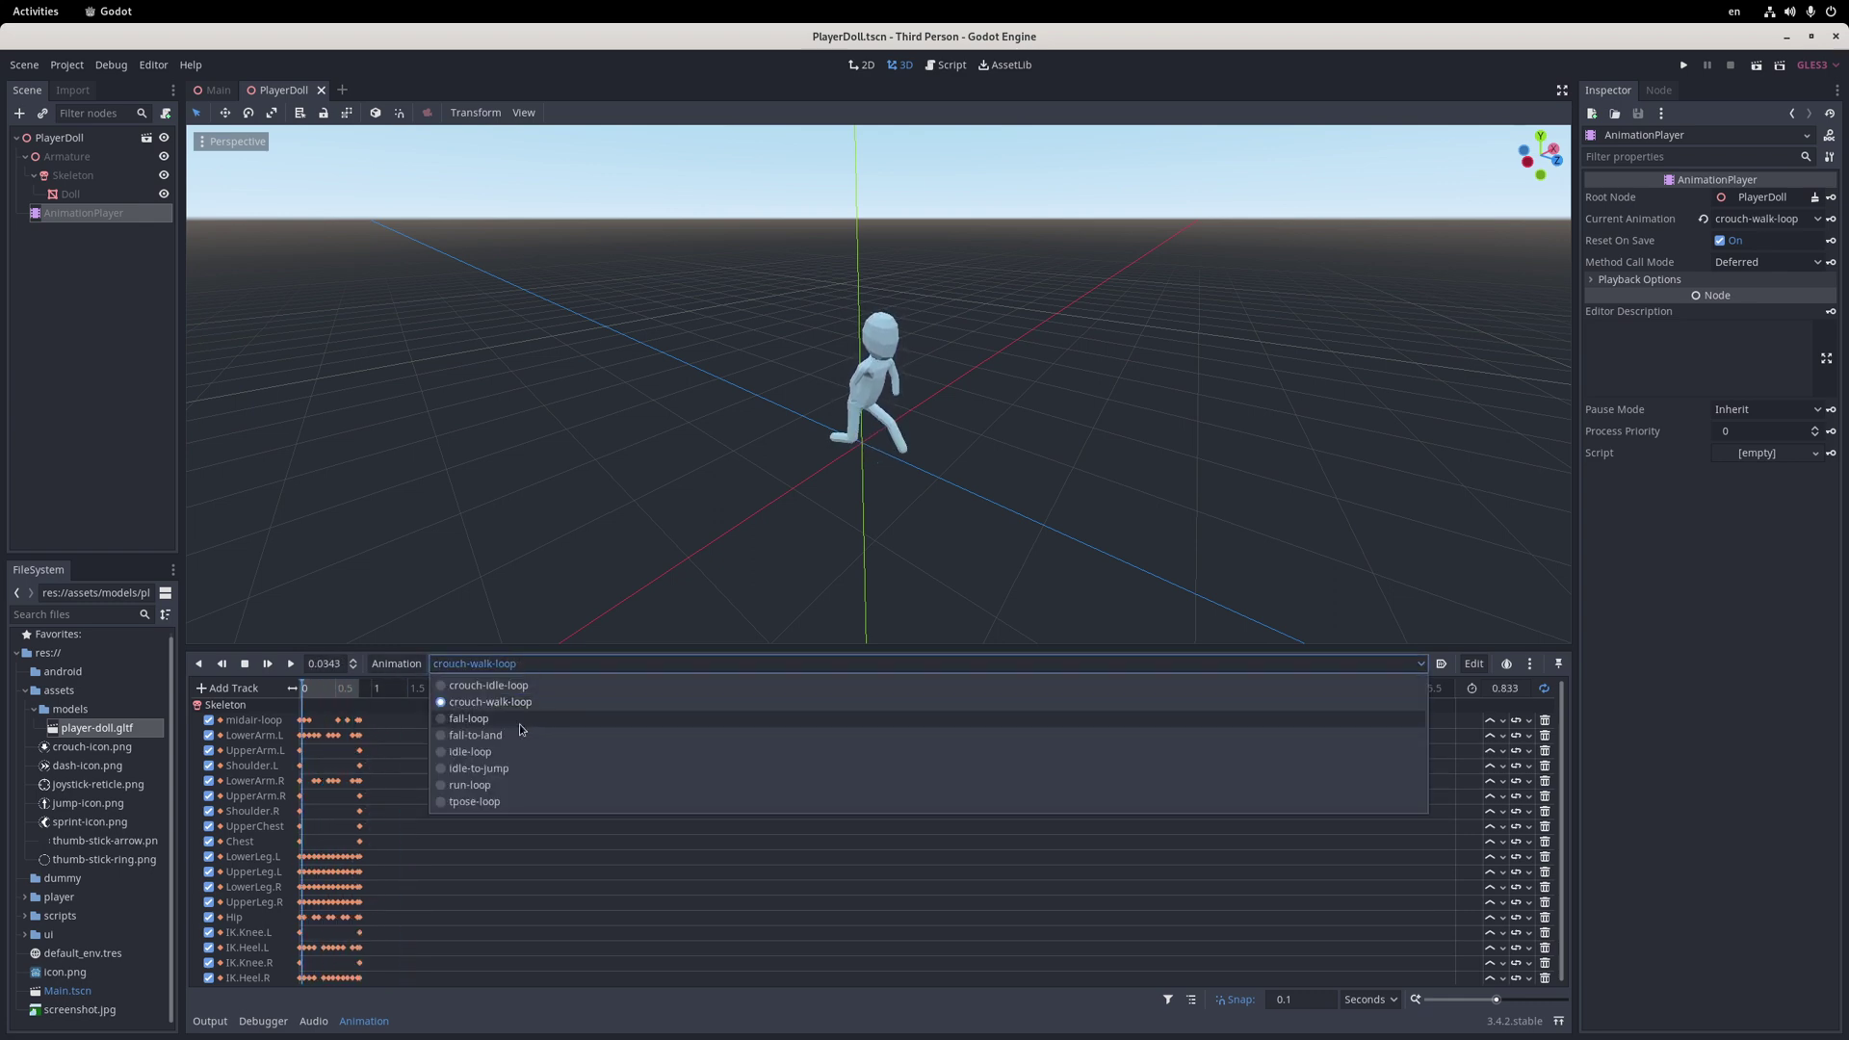
click(519, 724)
click(525, 664)
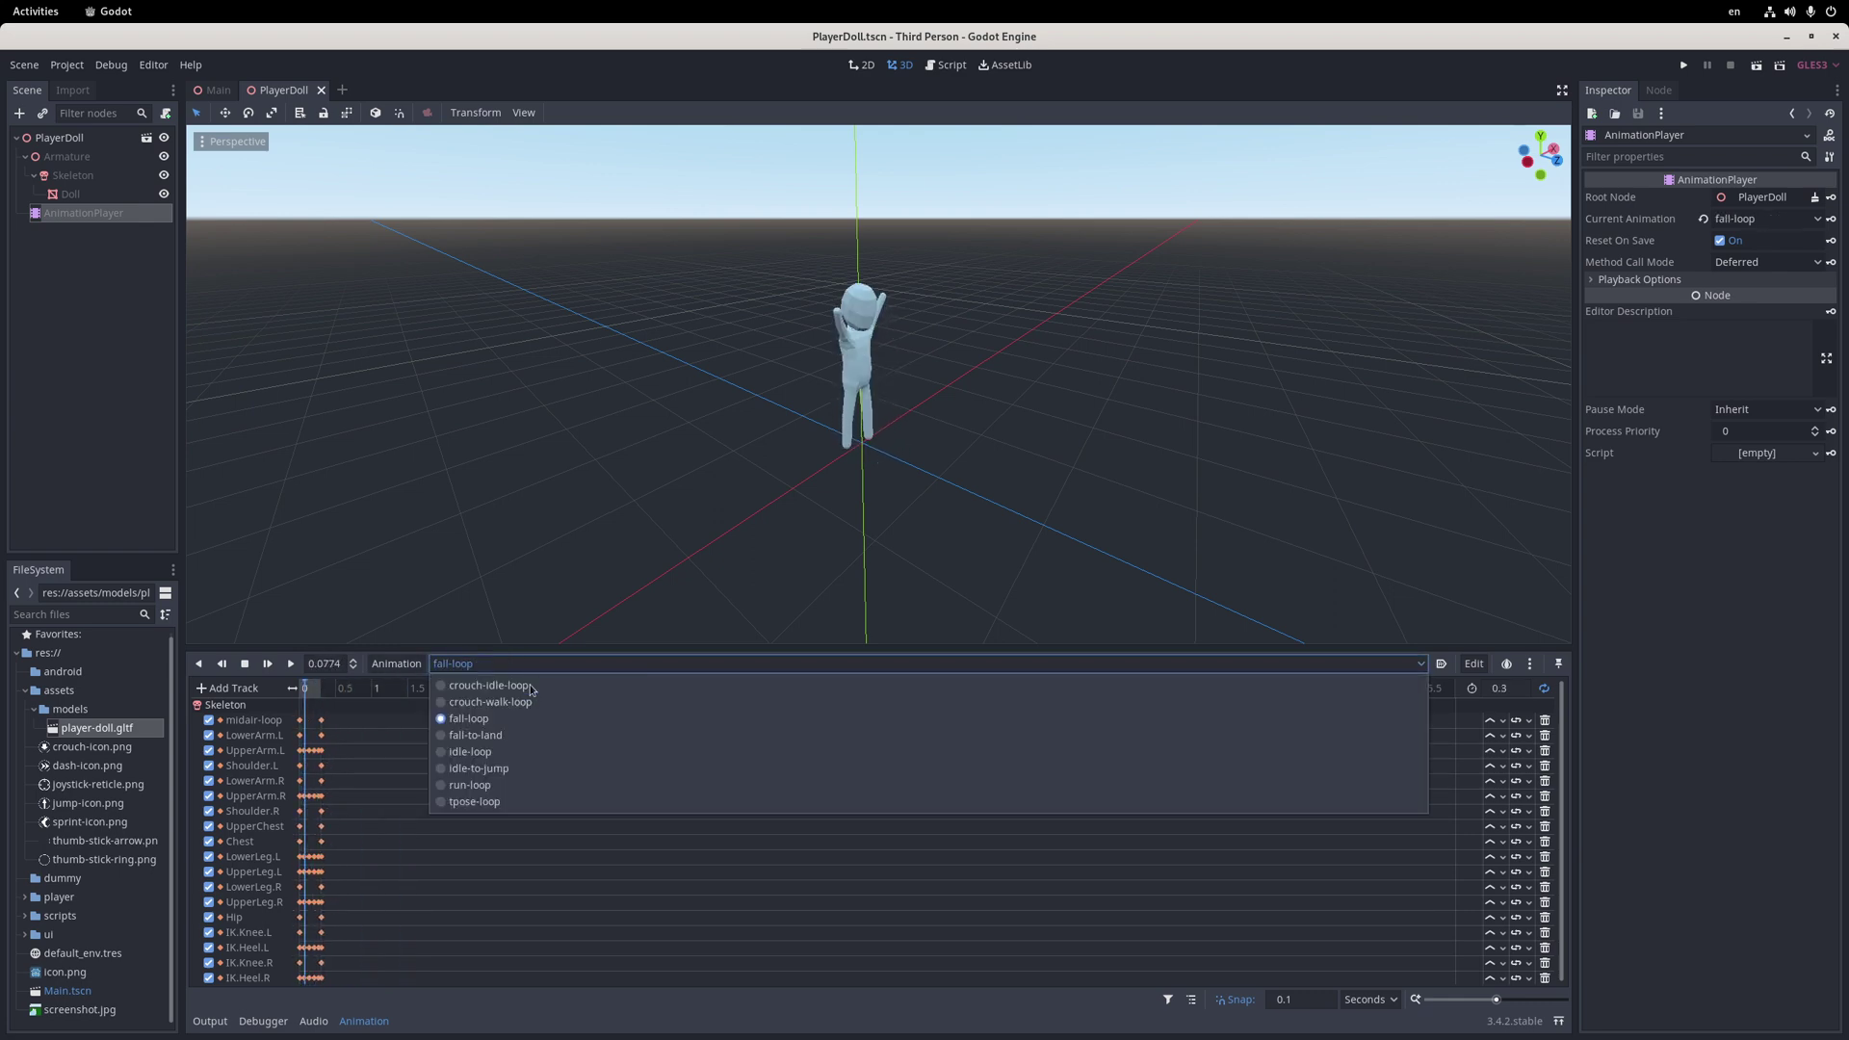
click(510, 734)
click(534, 665)
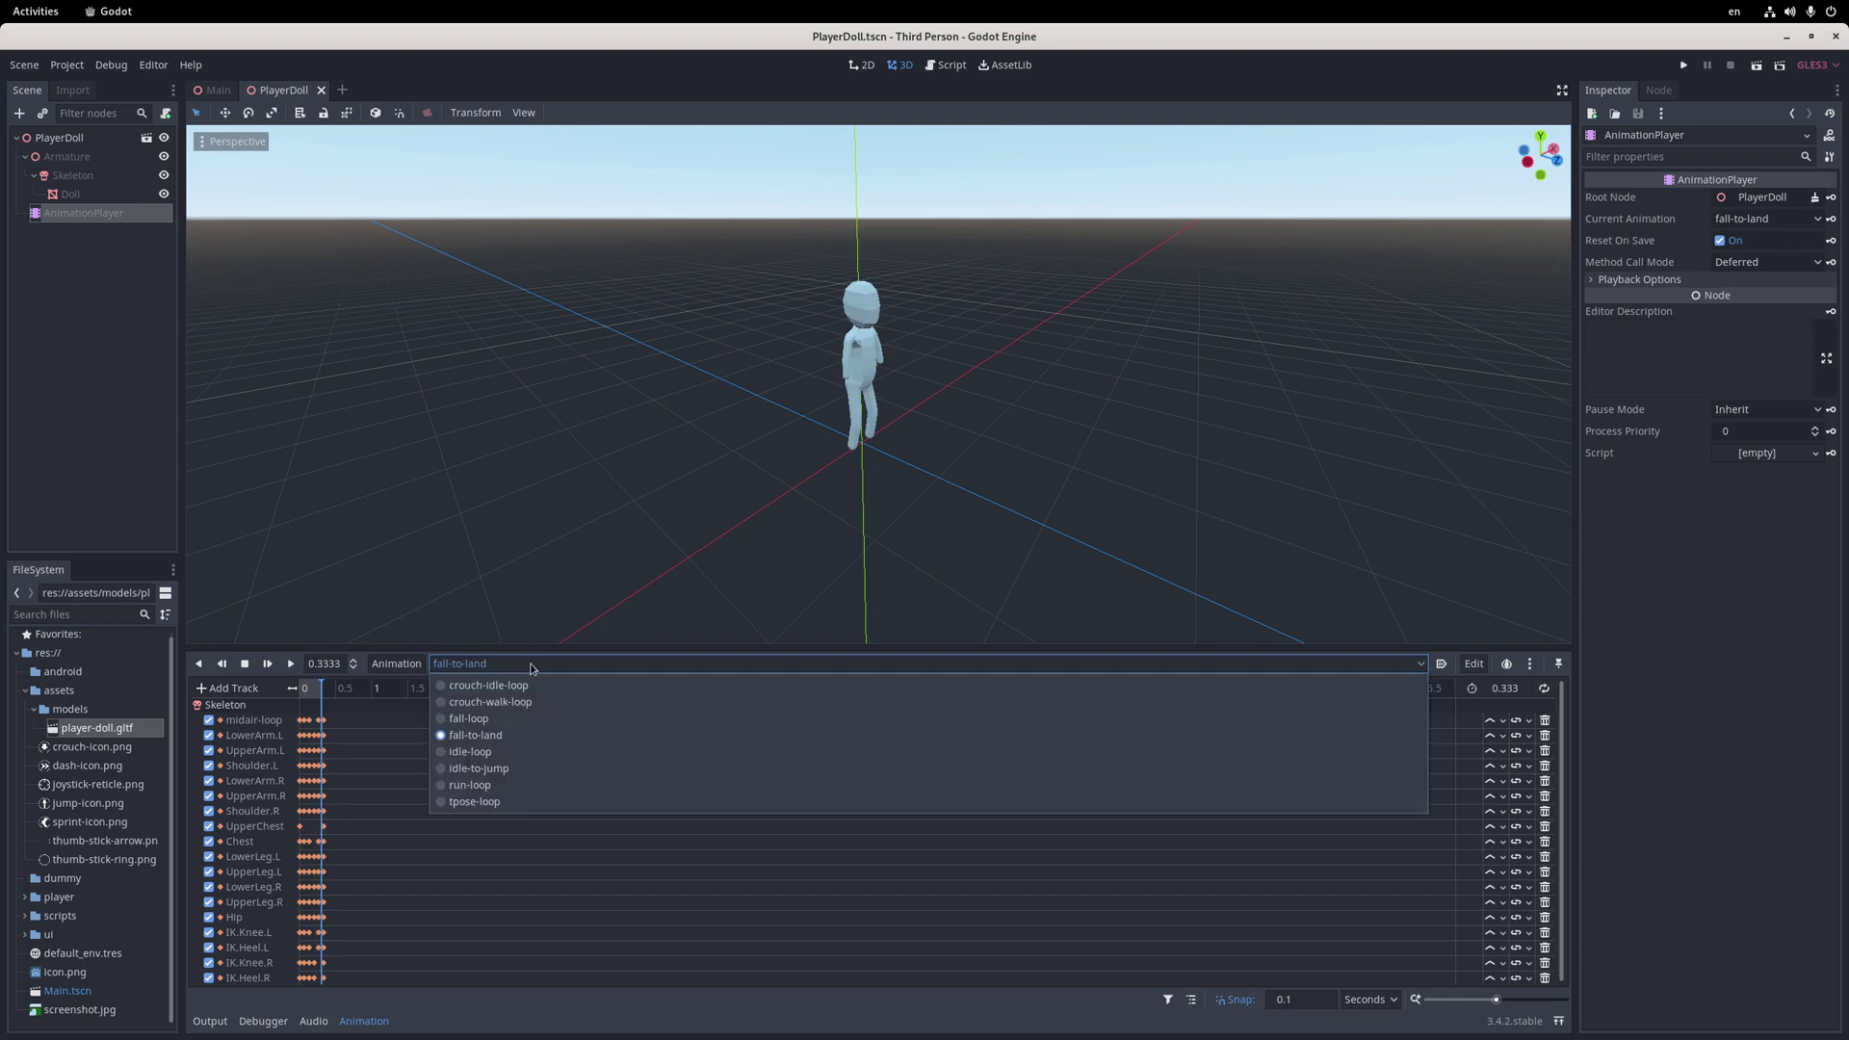
click(497, 753)
click(294, 665)
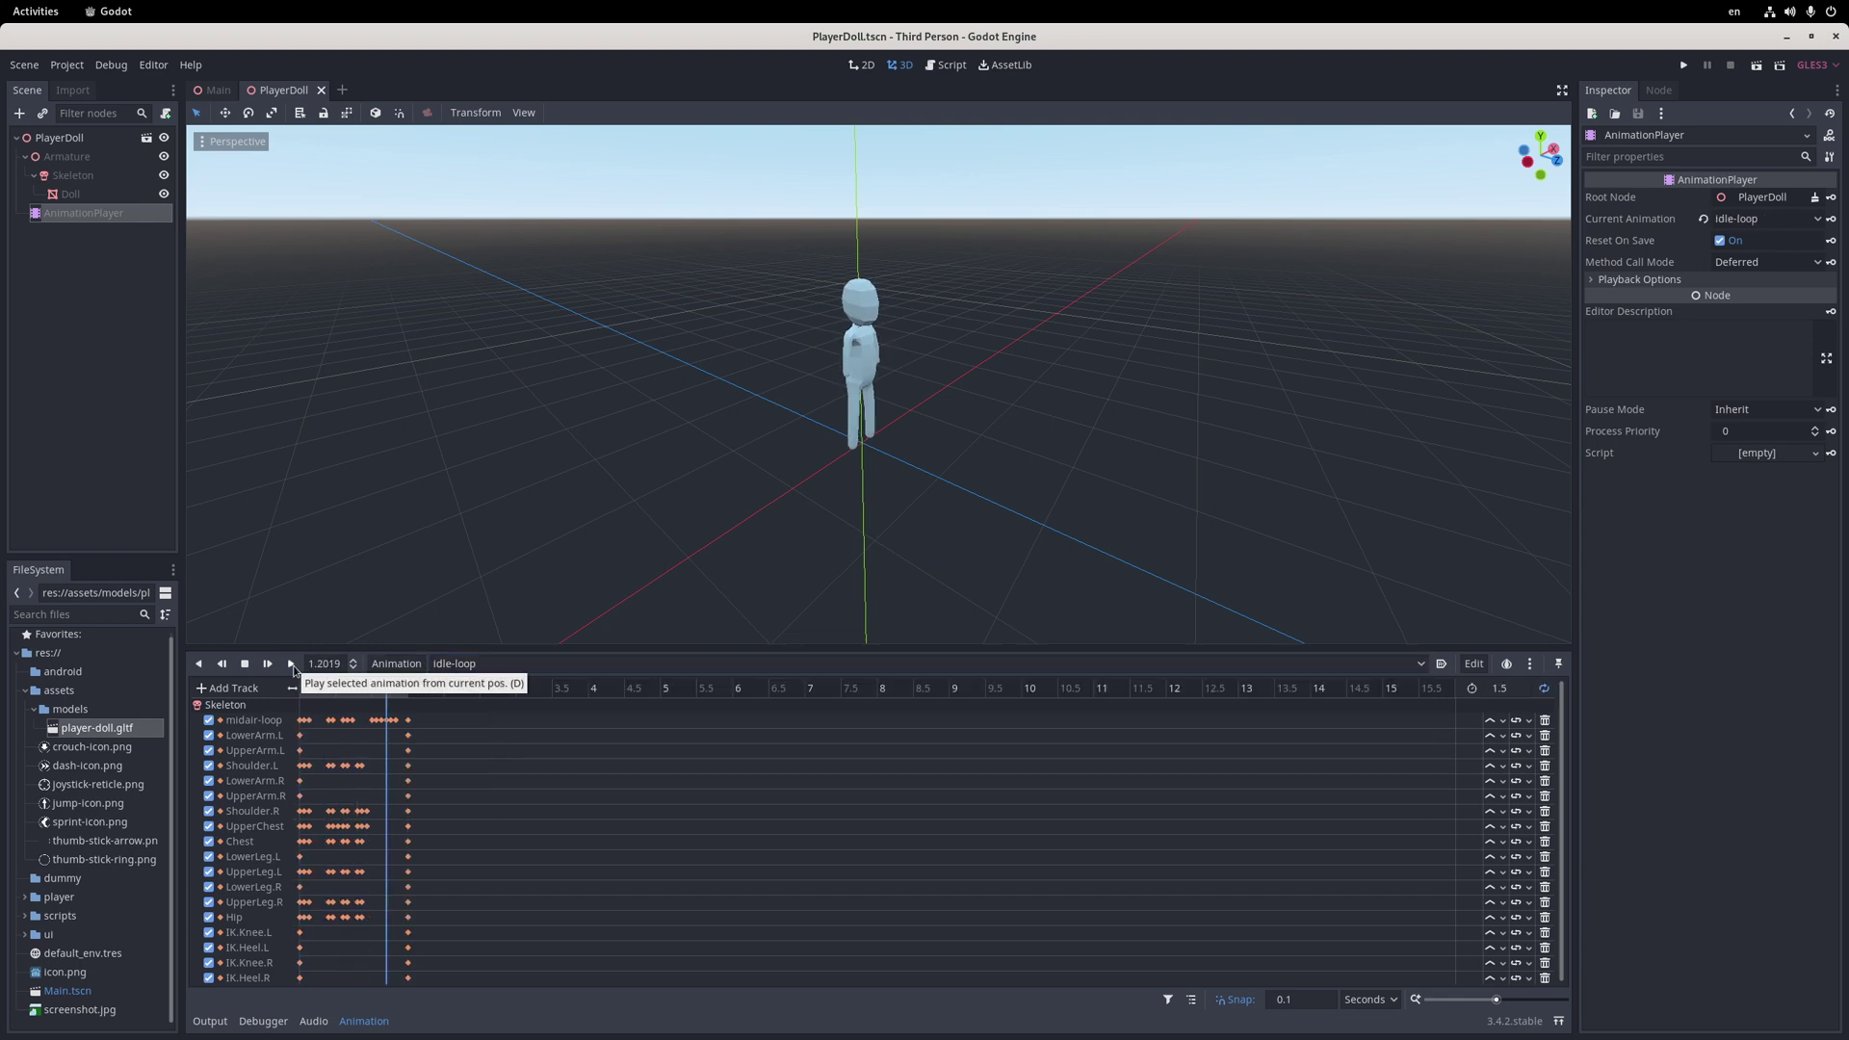
Preview the idle-to-jump, run-loop and tpose-loop animations
click(484, 664)
click(489, 770)
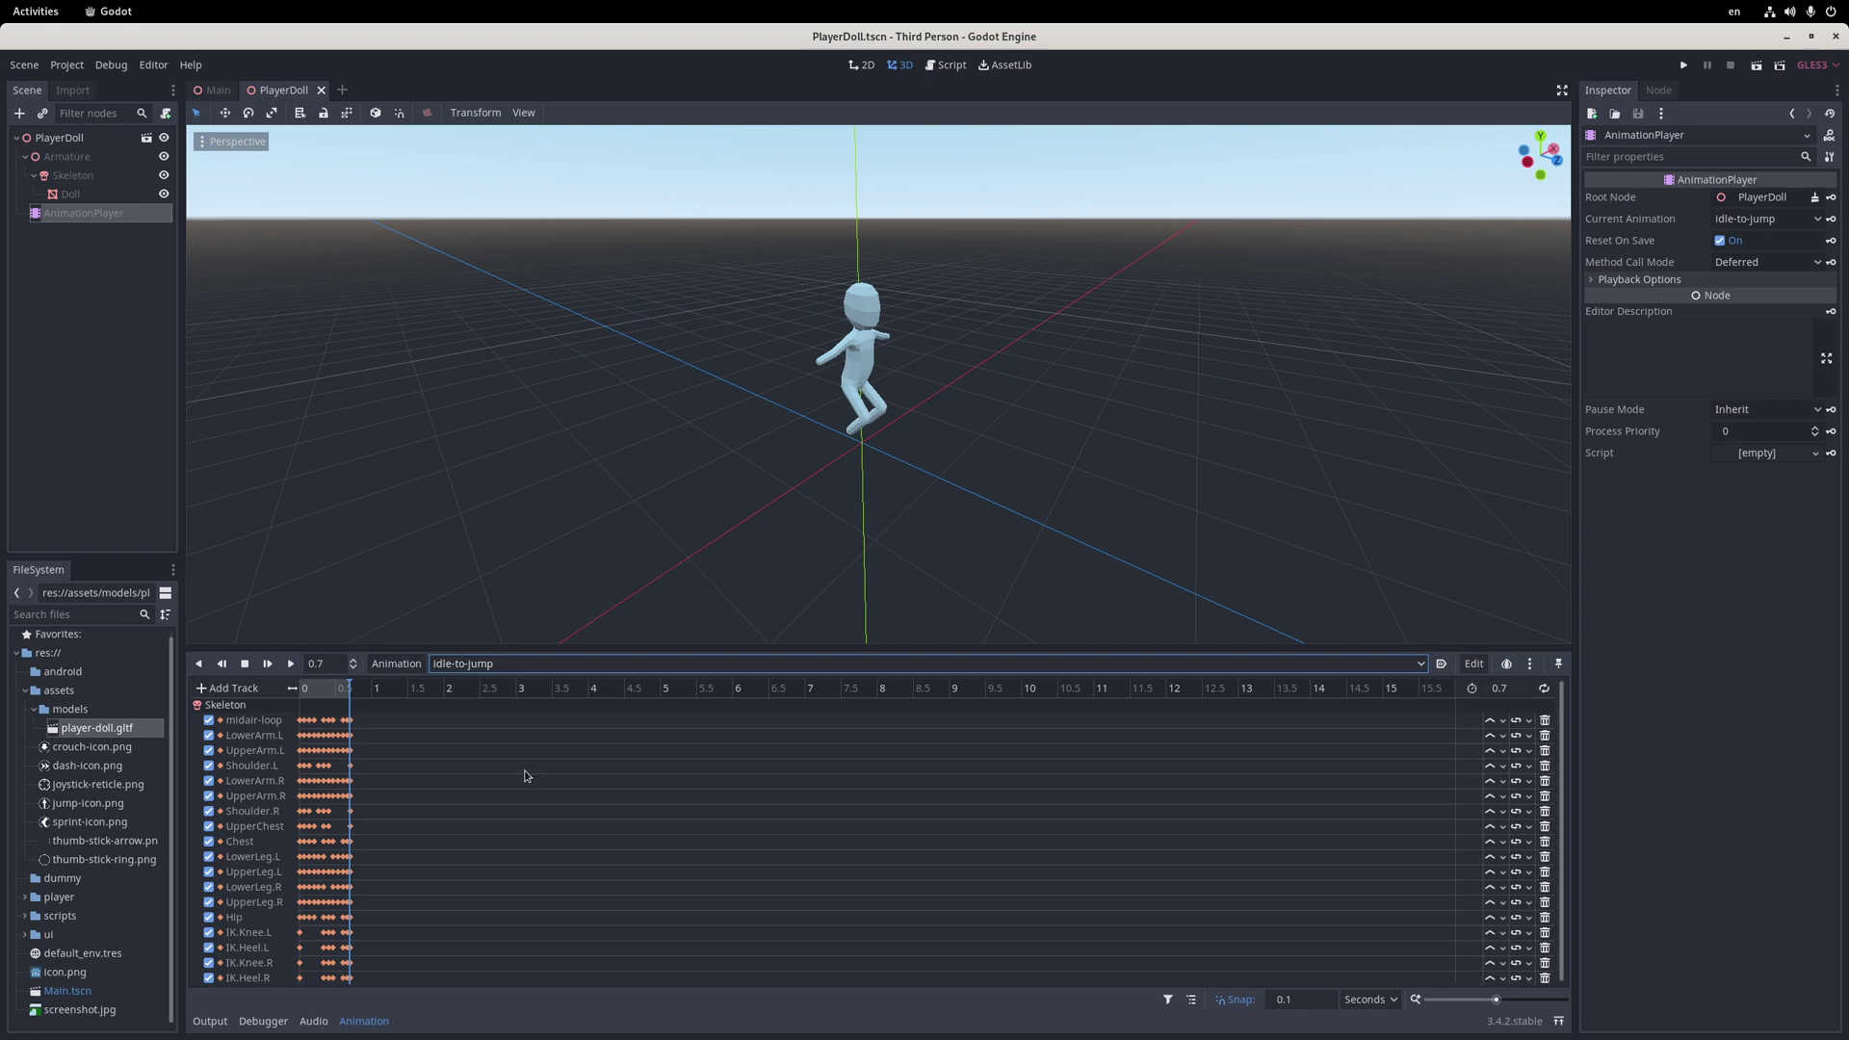
click(445, 666)
click(491, 795)
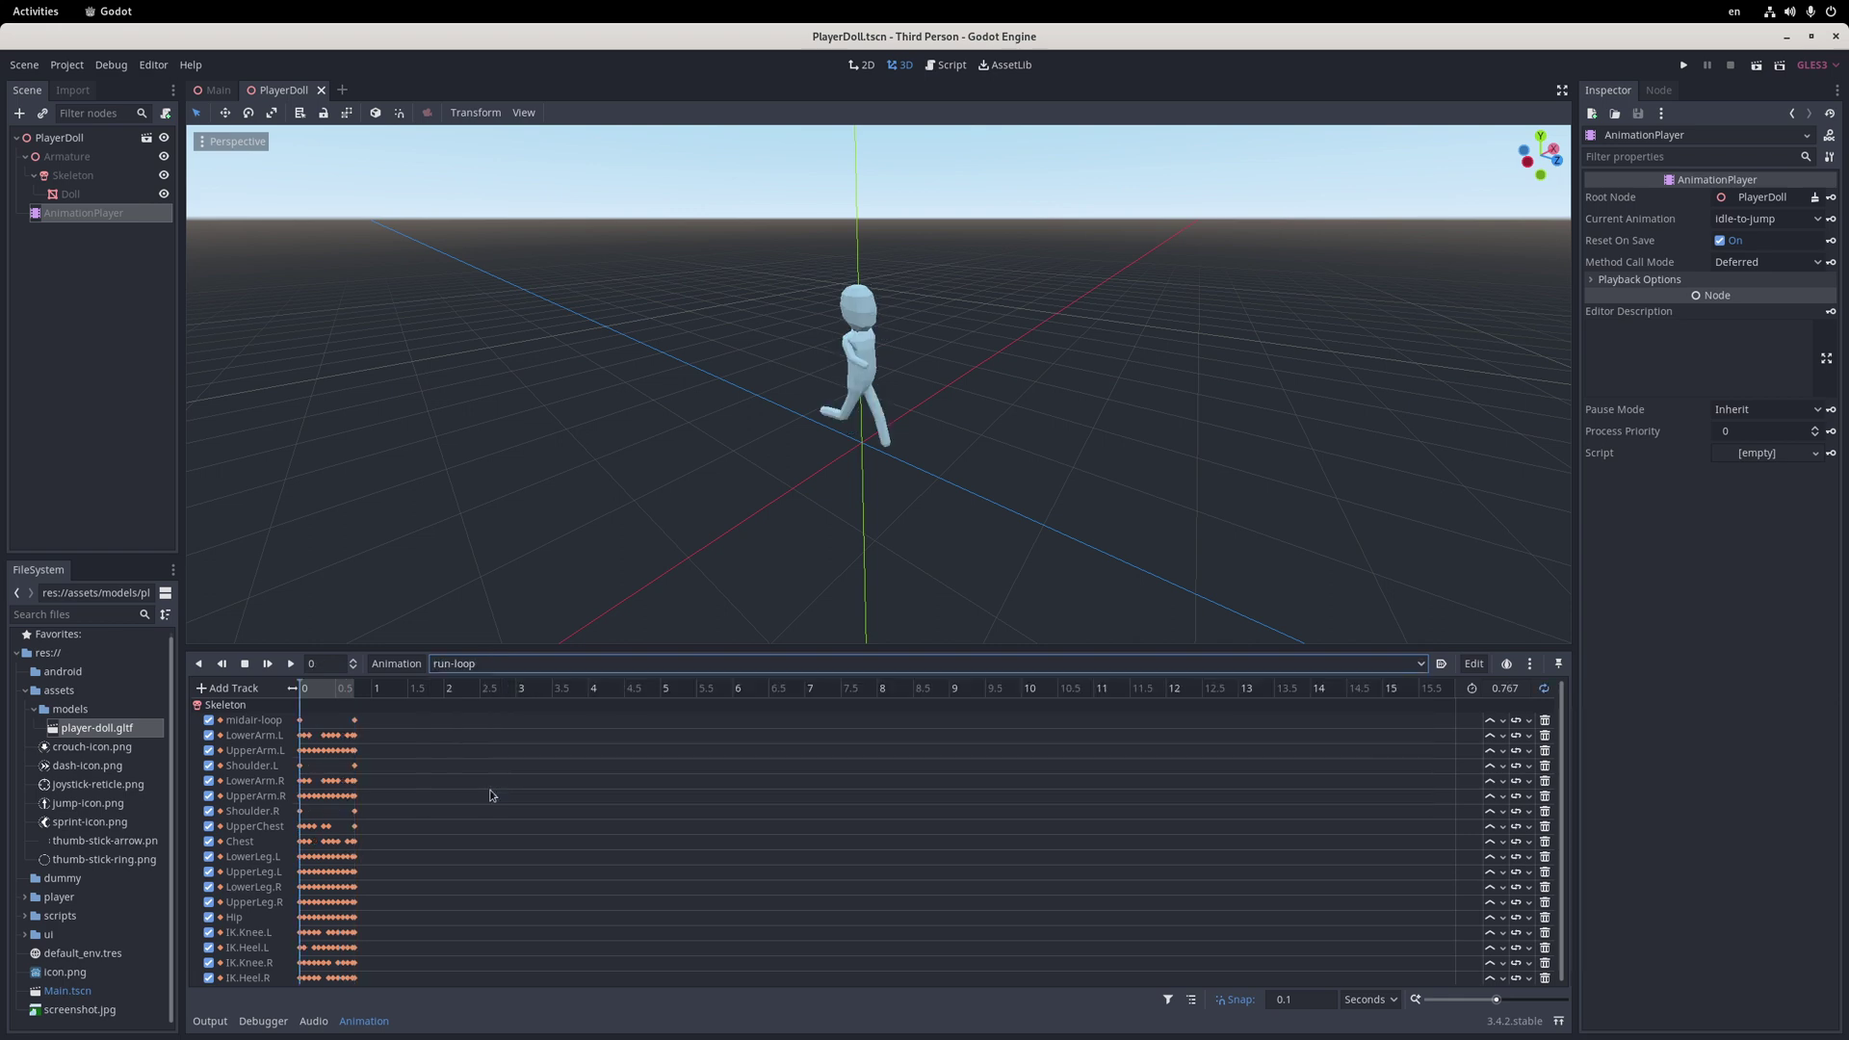
click(293, 665)
click(504, 665)
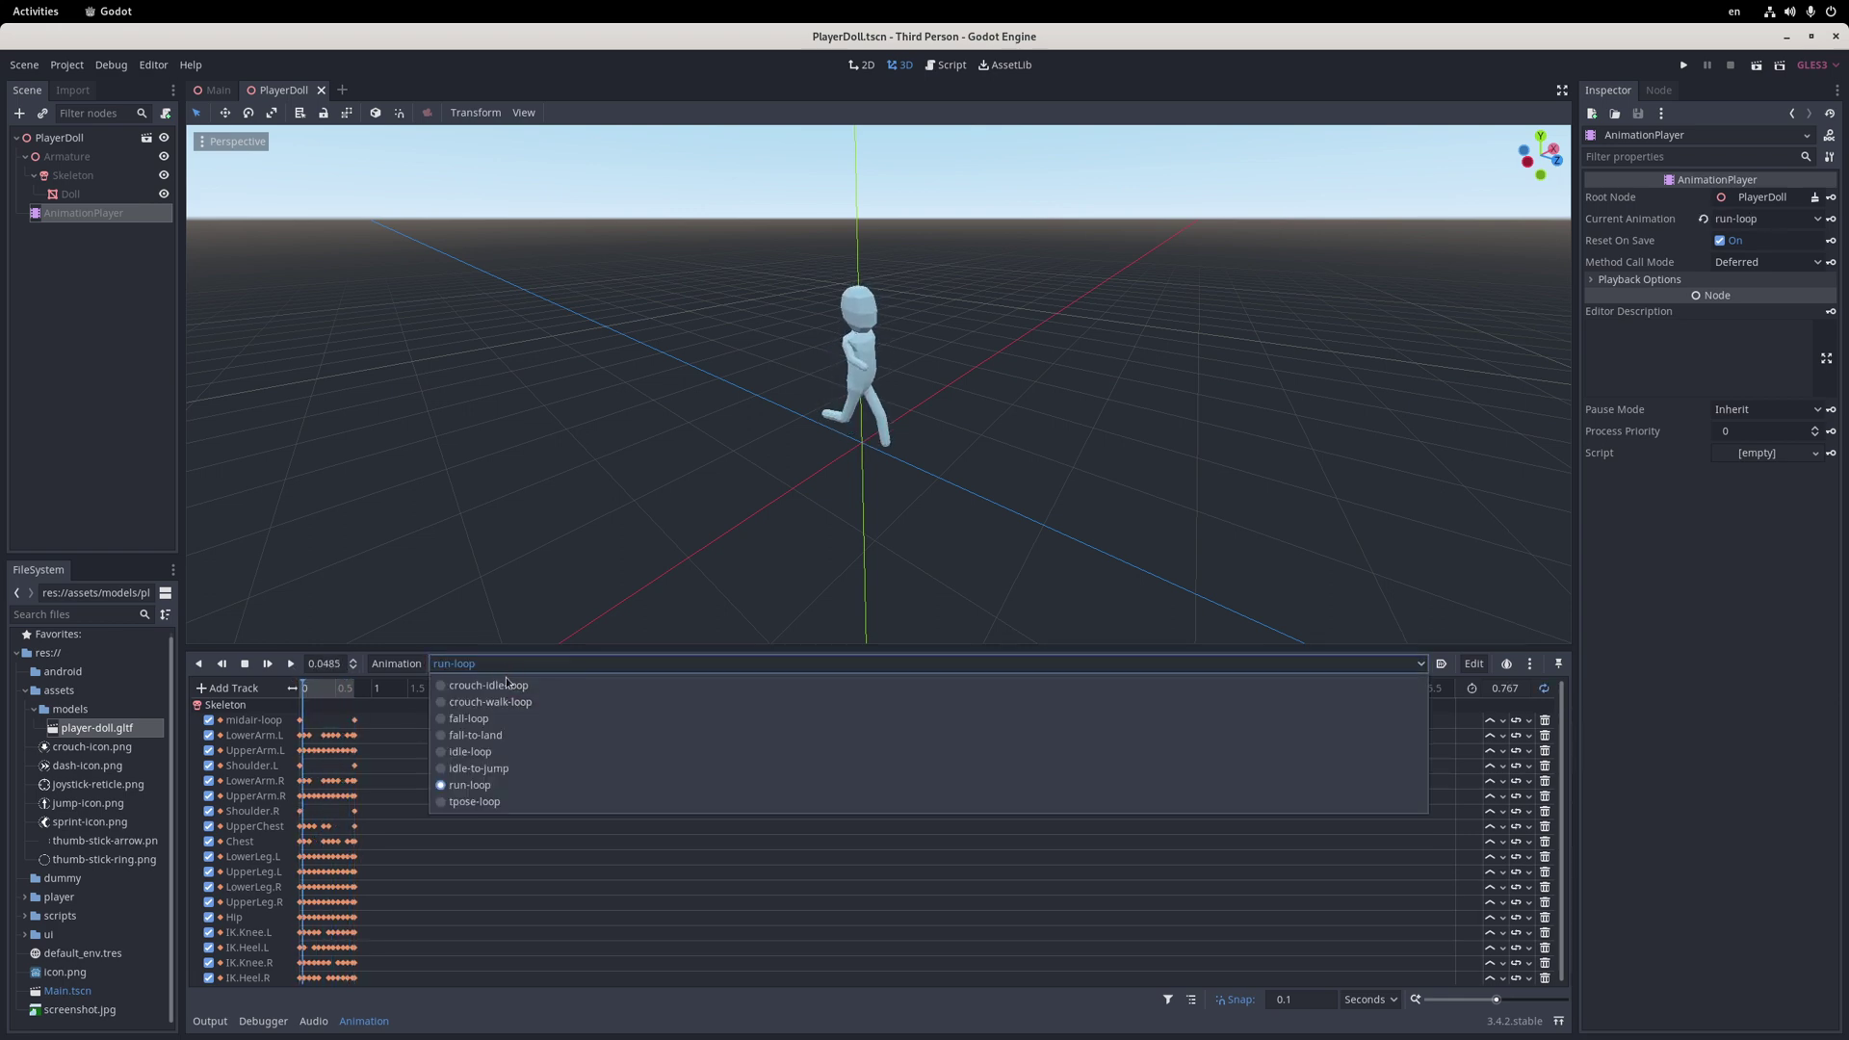
click(487, 800)
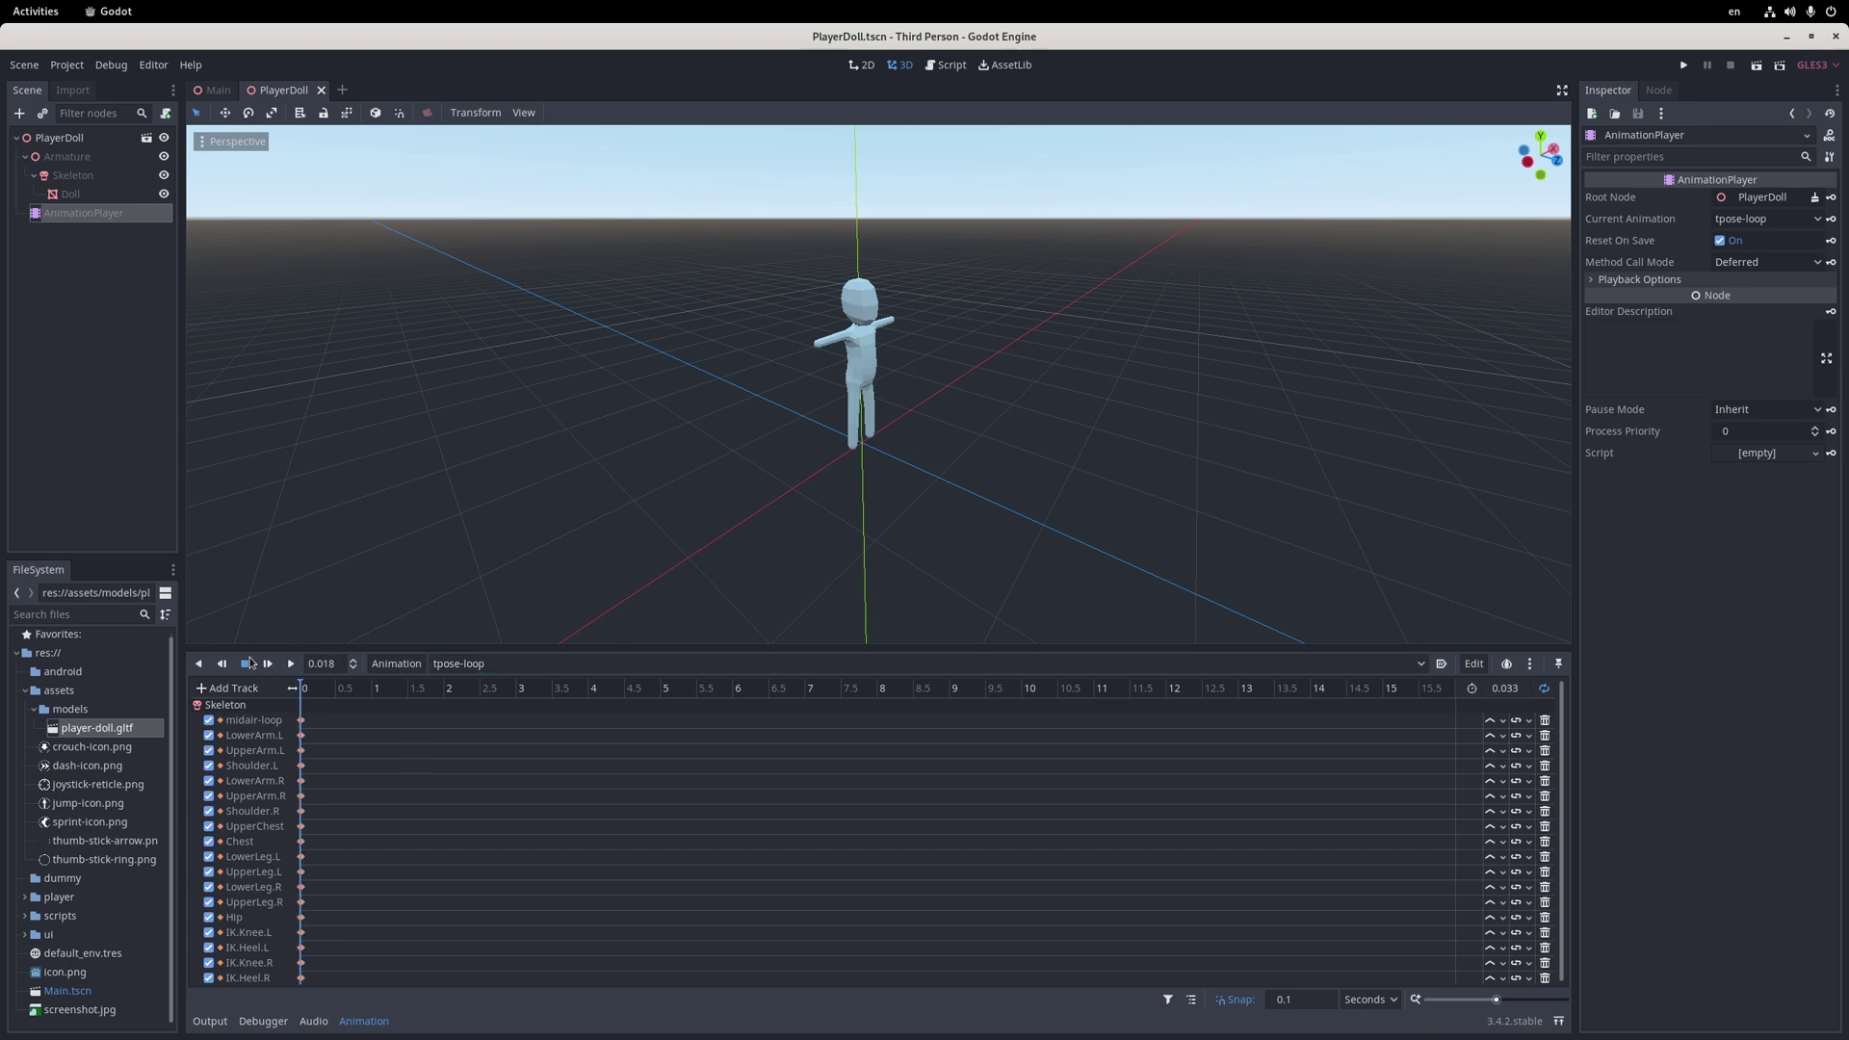
Open the Player scene, delete both capsule MeshInstance nodes, and save
click(216, 89)
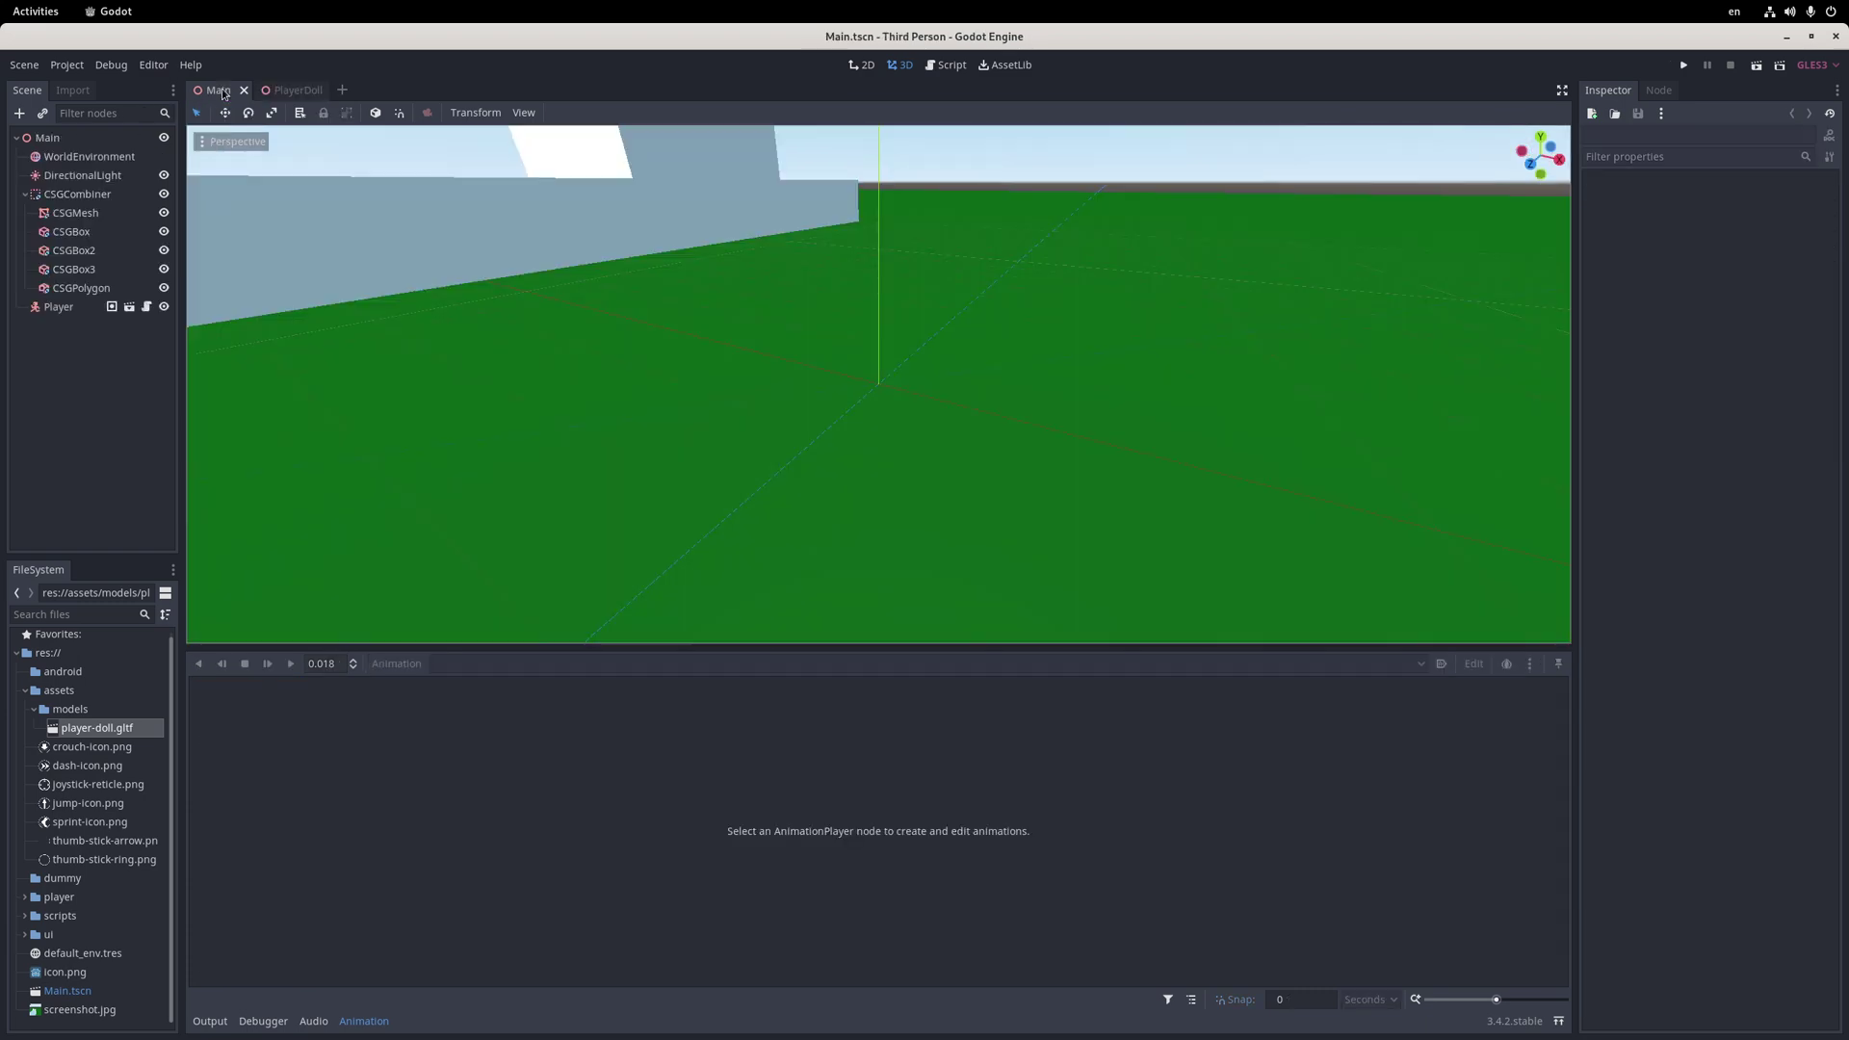
click(144, 309)
scroll(669, 325, down, 3)
scroll(760, 368, down, 2)
scroll(705, 337, down, 1)
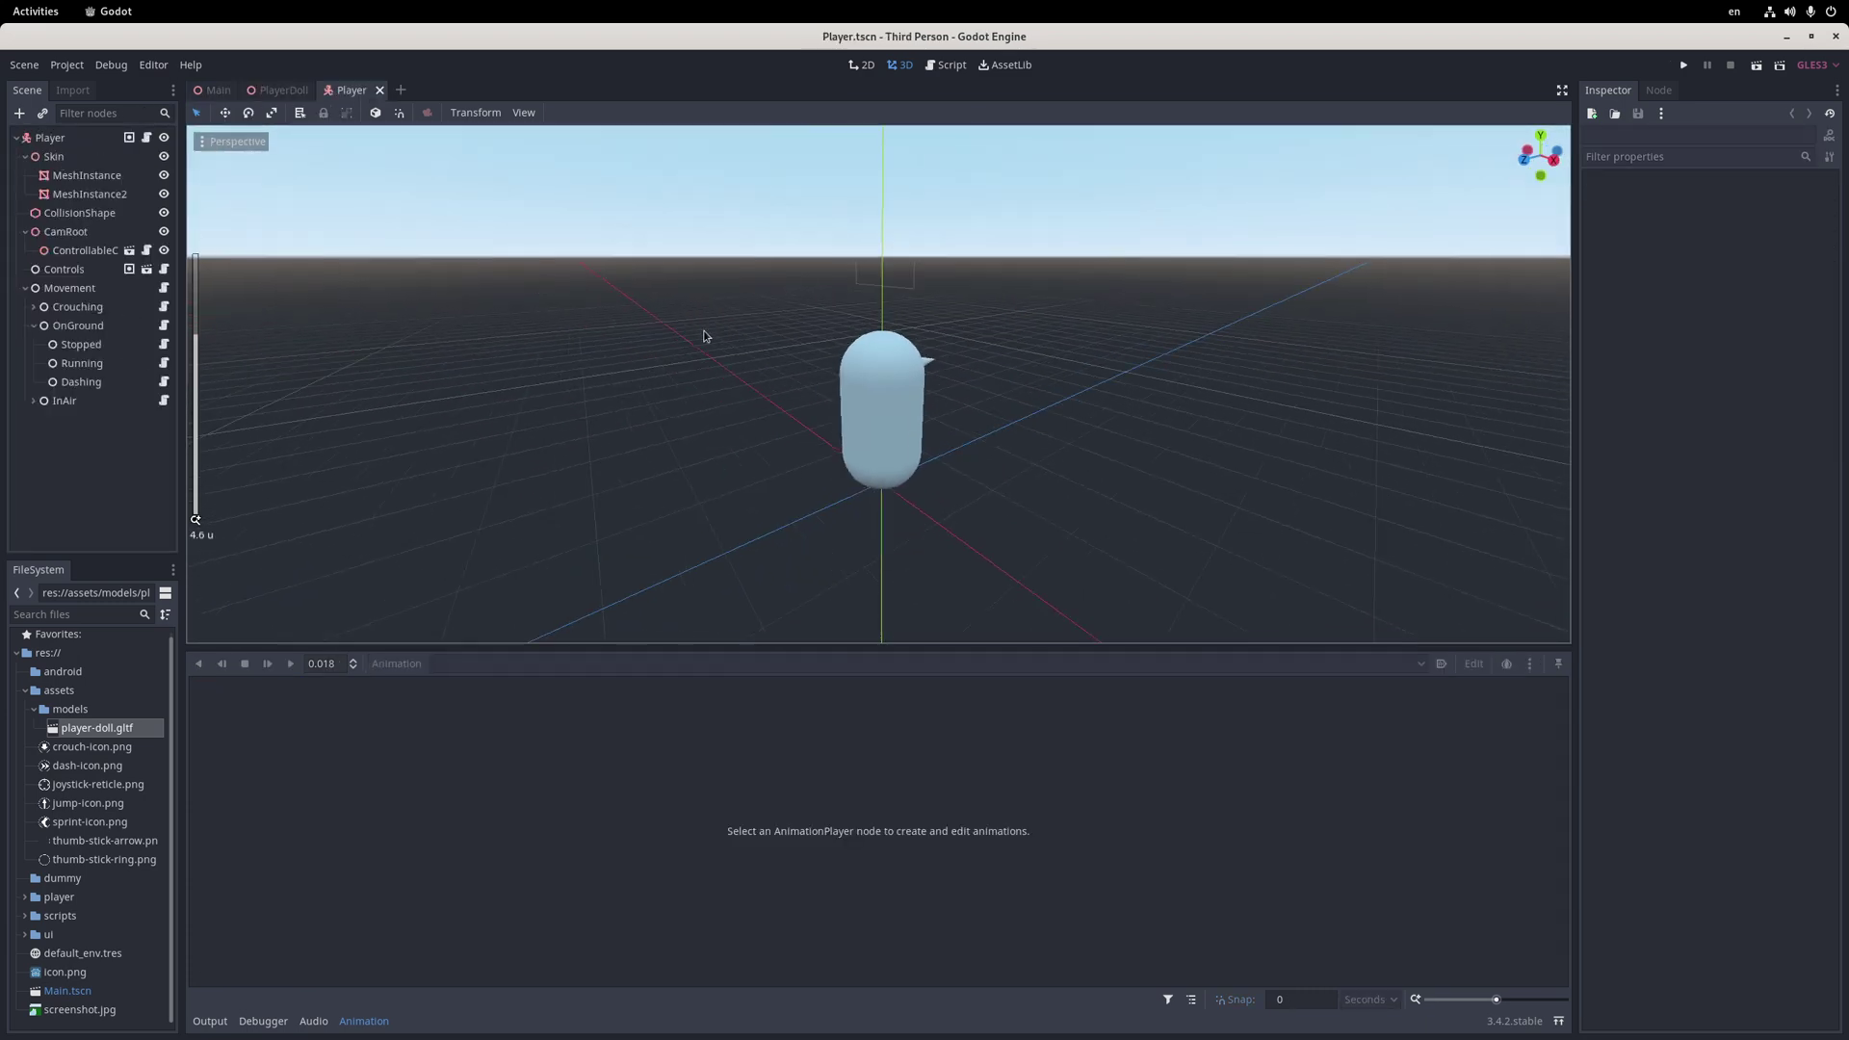
middle_drag(704, 337, 834, 412)
click(86, 176)
shift+click(80, 195)
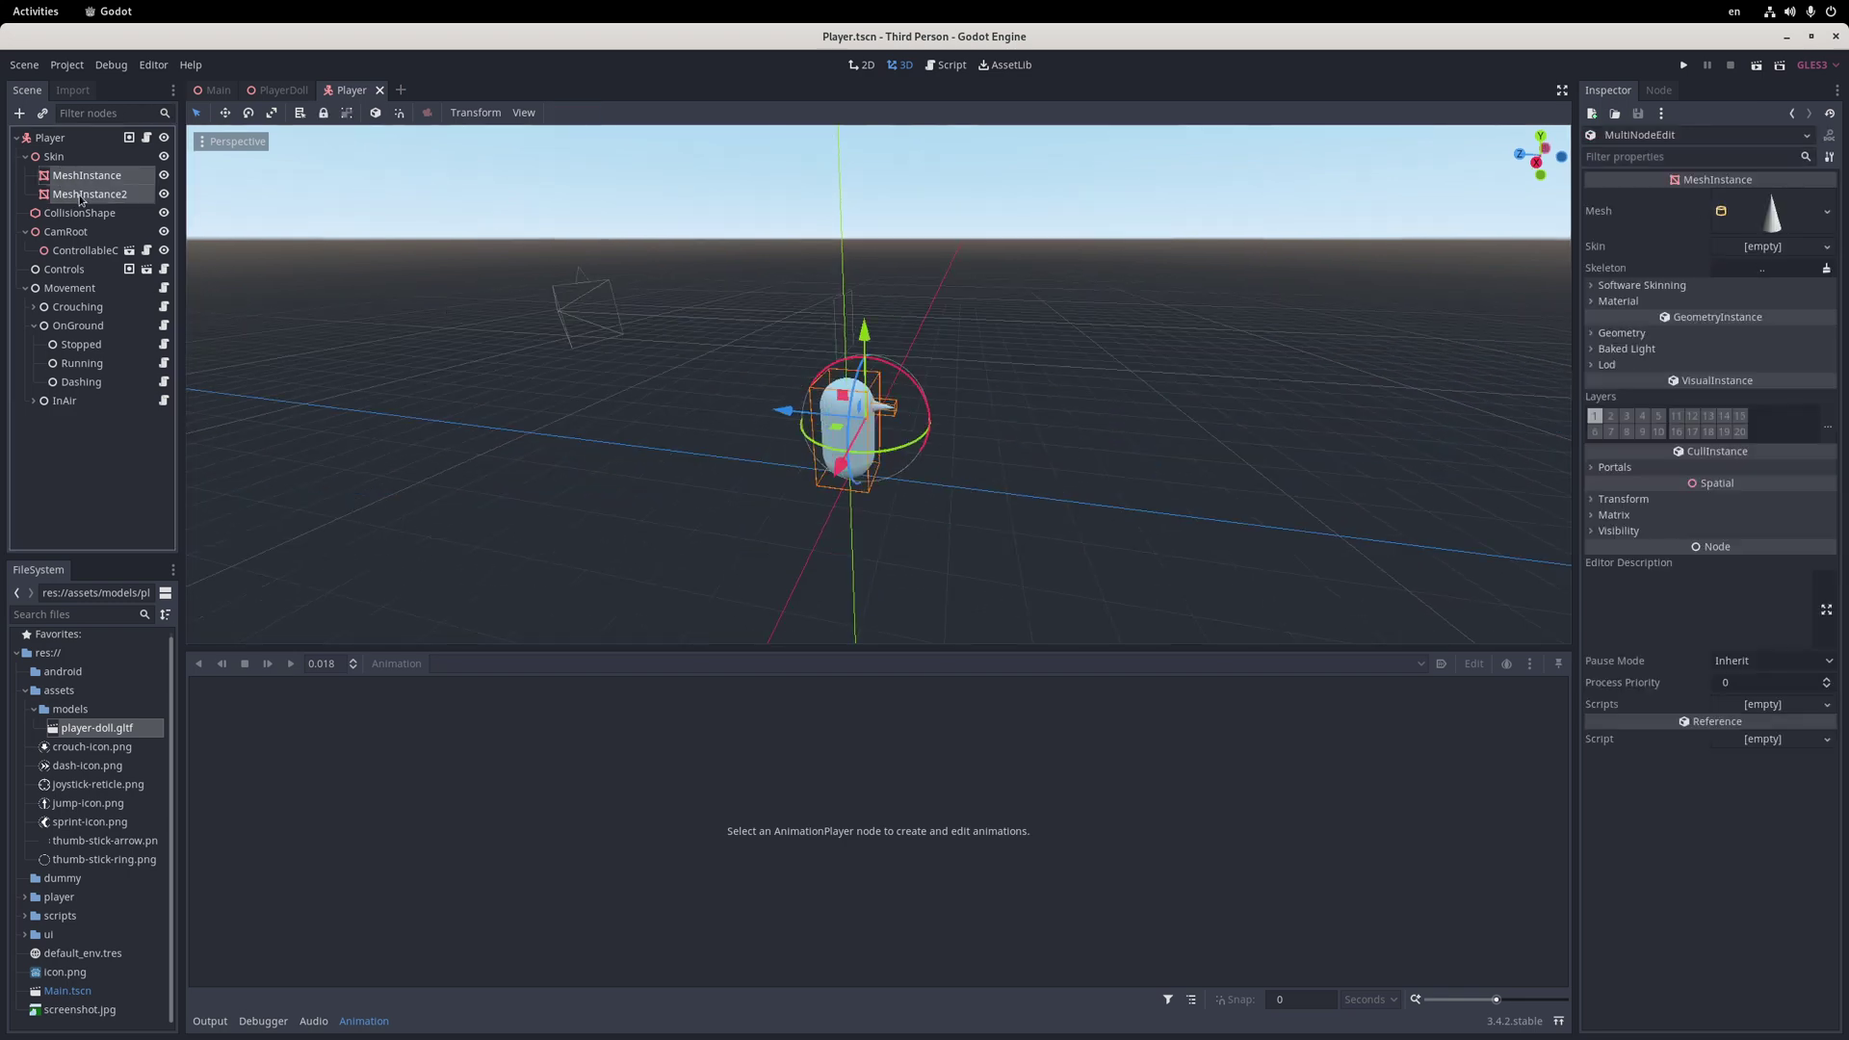
key(Delete)
key(Return)
key(ctrl+s)
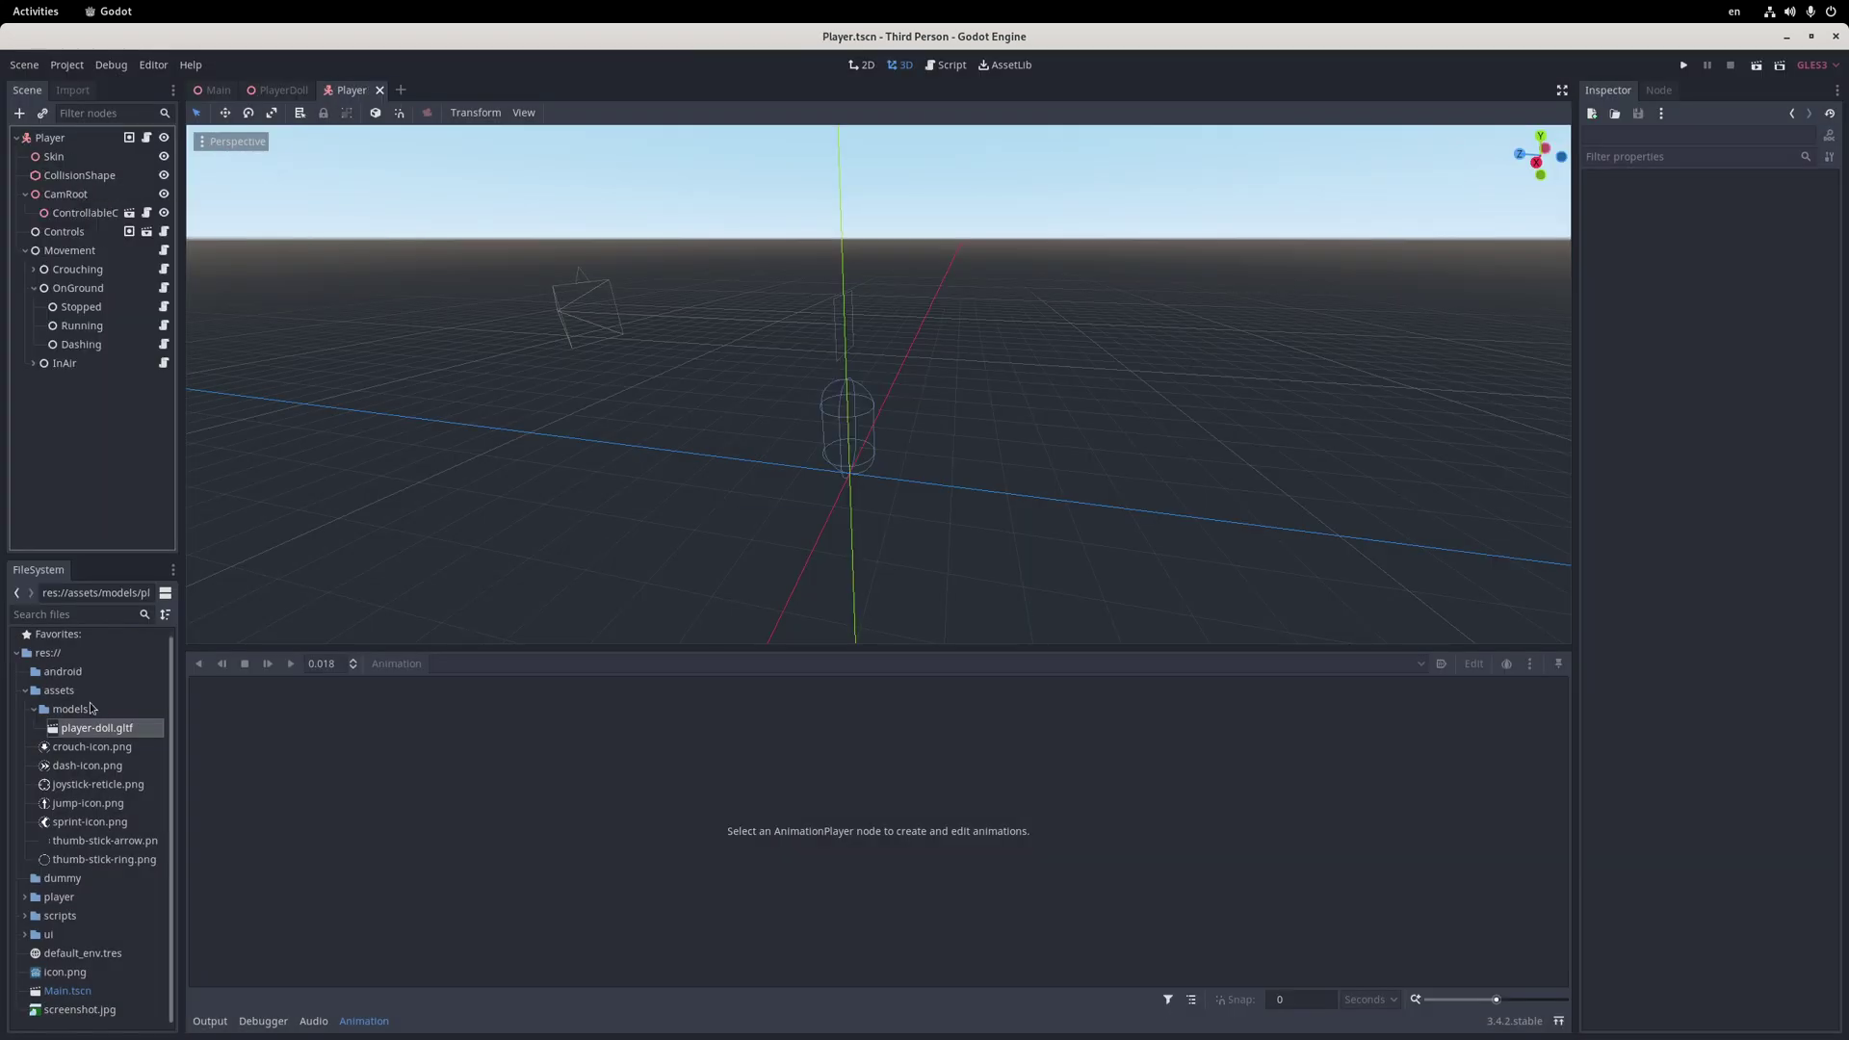
Instance PlayerDoll.tscn under Skin, rotate it to face forward, and save the Player scene
click(24, 691)
click(25, 732)
drag(87, 901, 81, 159)
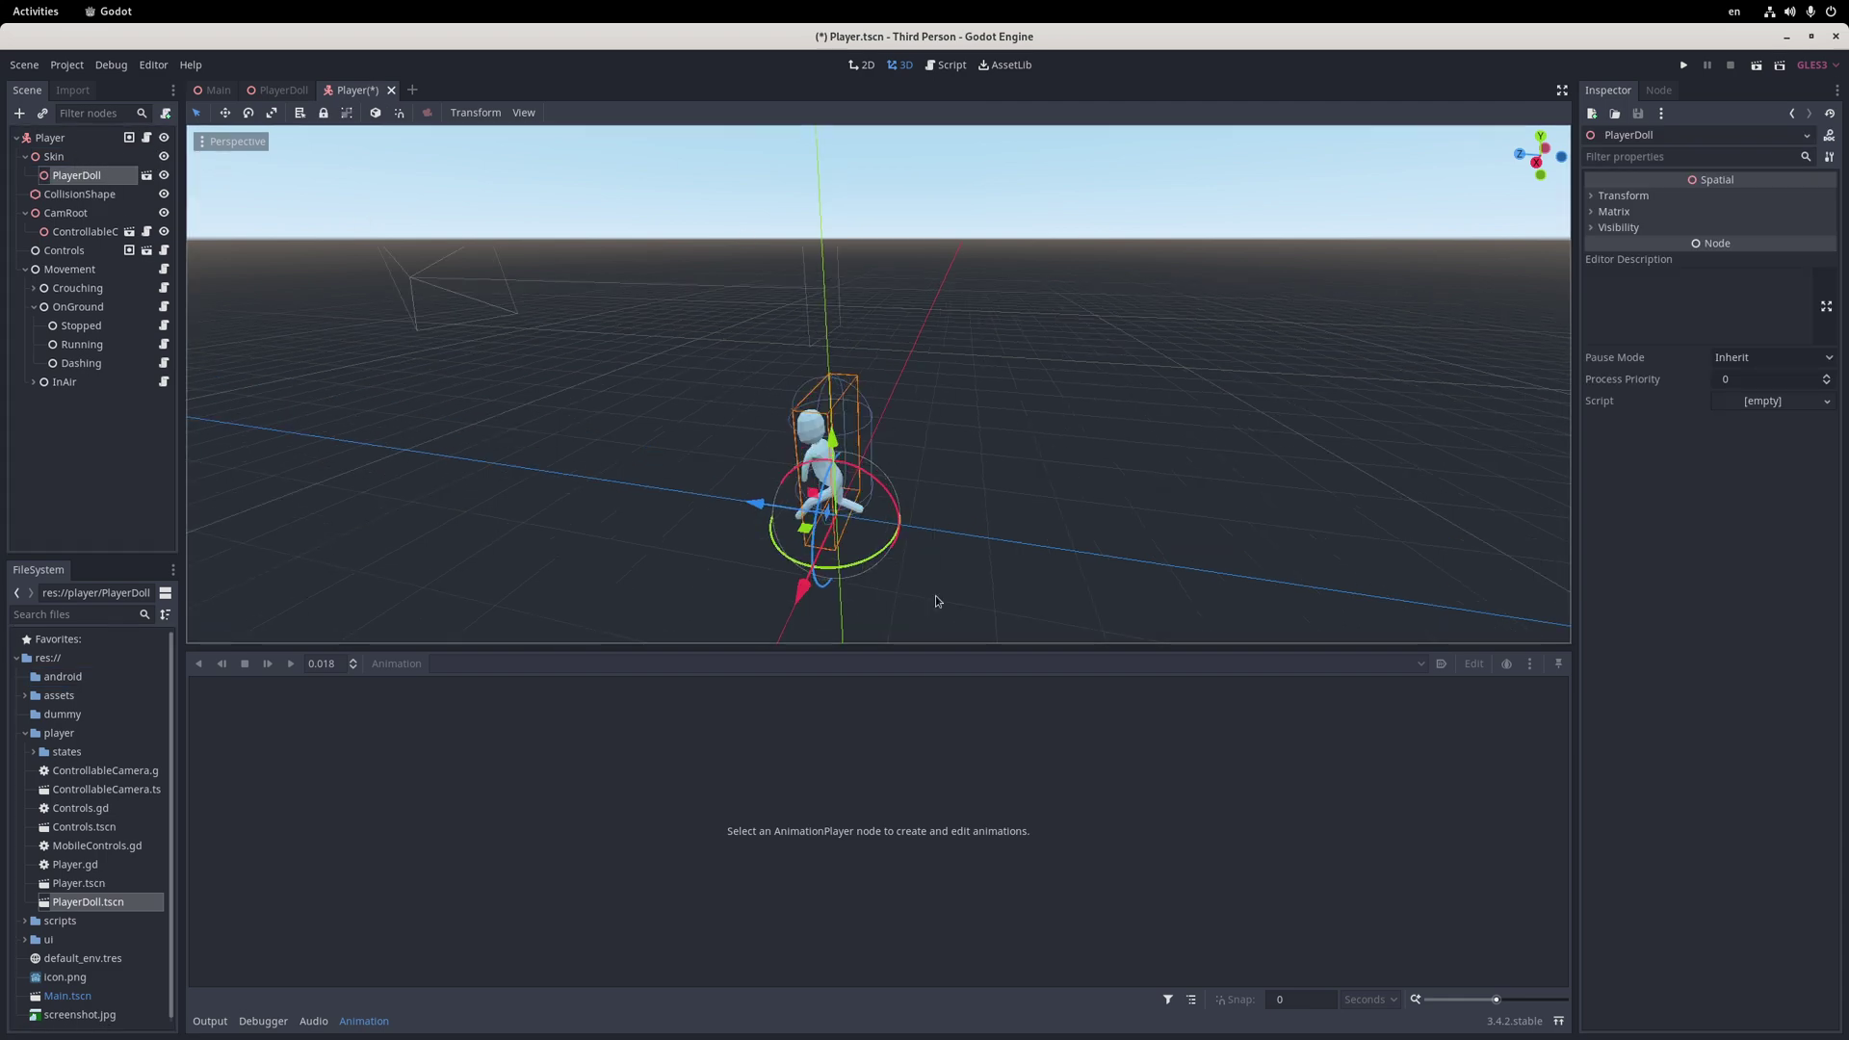
drag(867, 556, 759, 320)
key(ctrl+s)
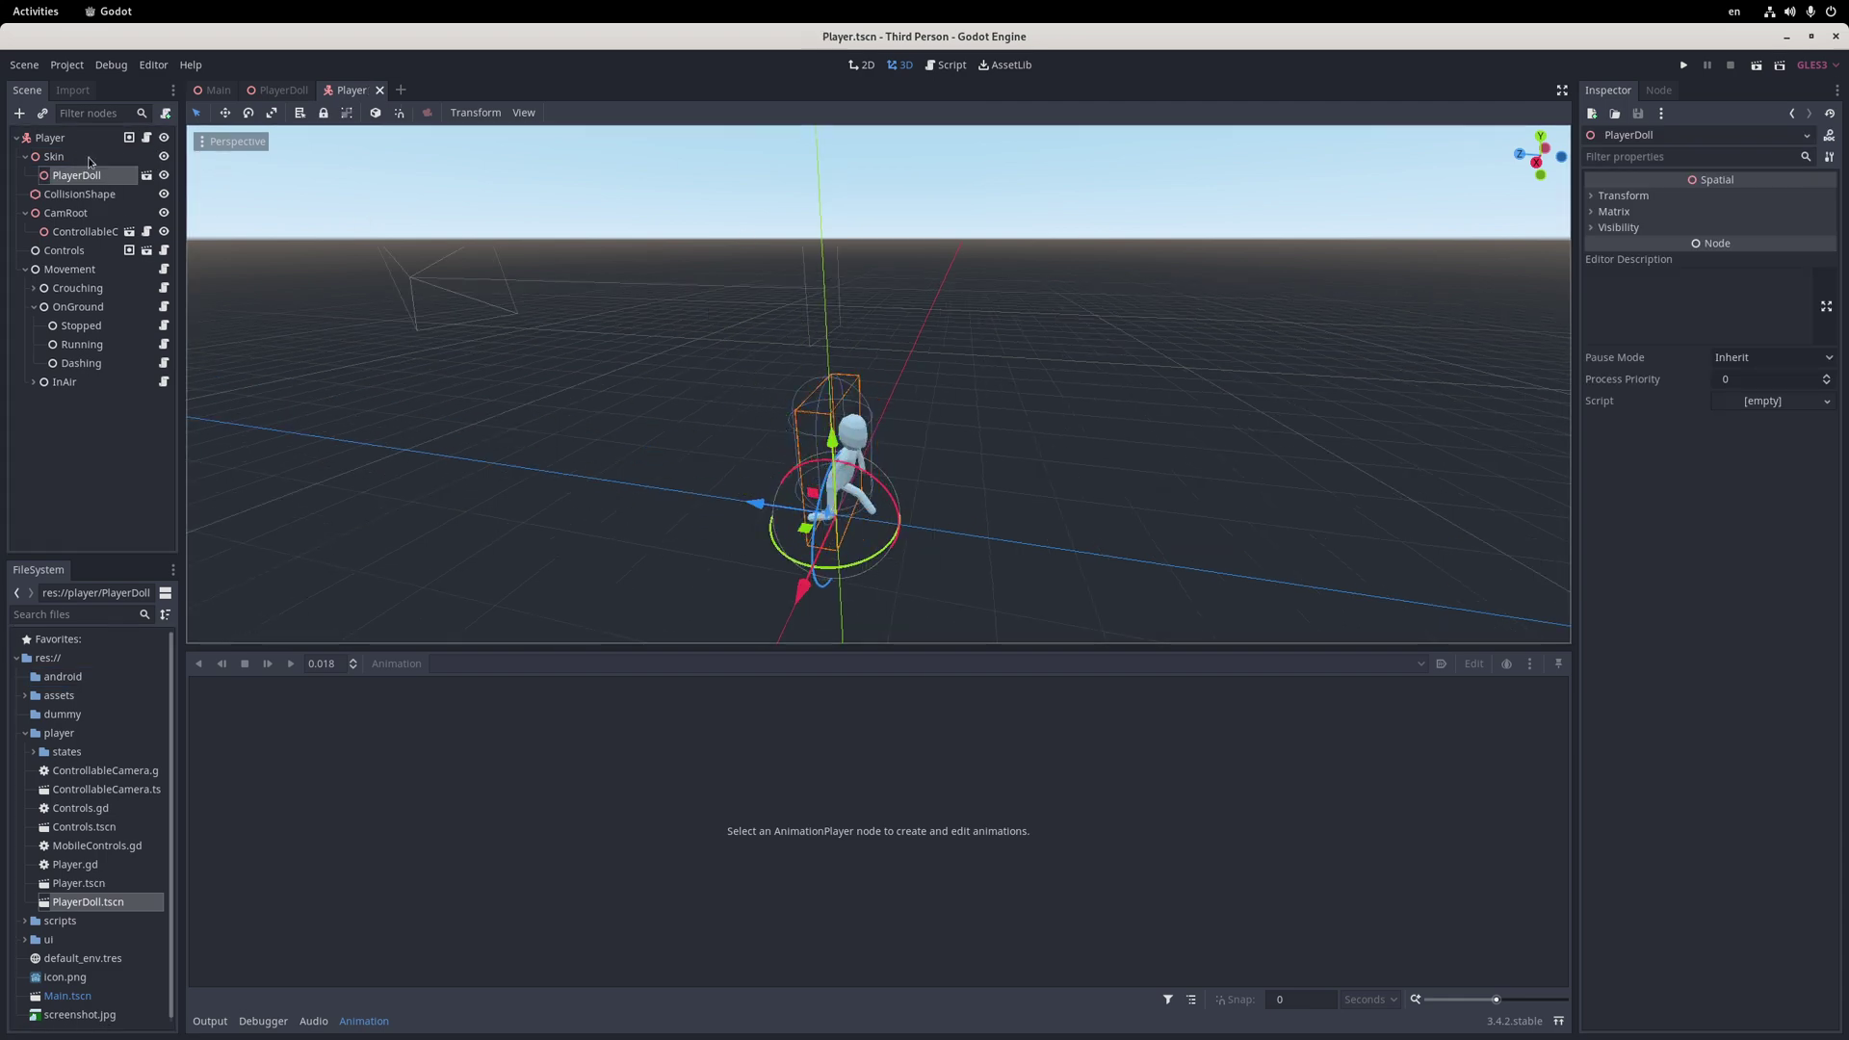
right_click(88, 160)
click(154, 175)
text(animationtree)
Add the AnimationTree under Skin with a new AnimationNodeBlendTree as its tree root
key(Return)
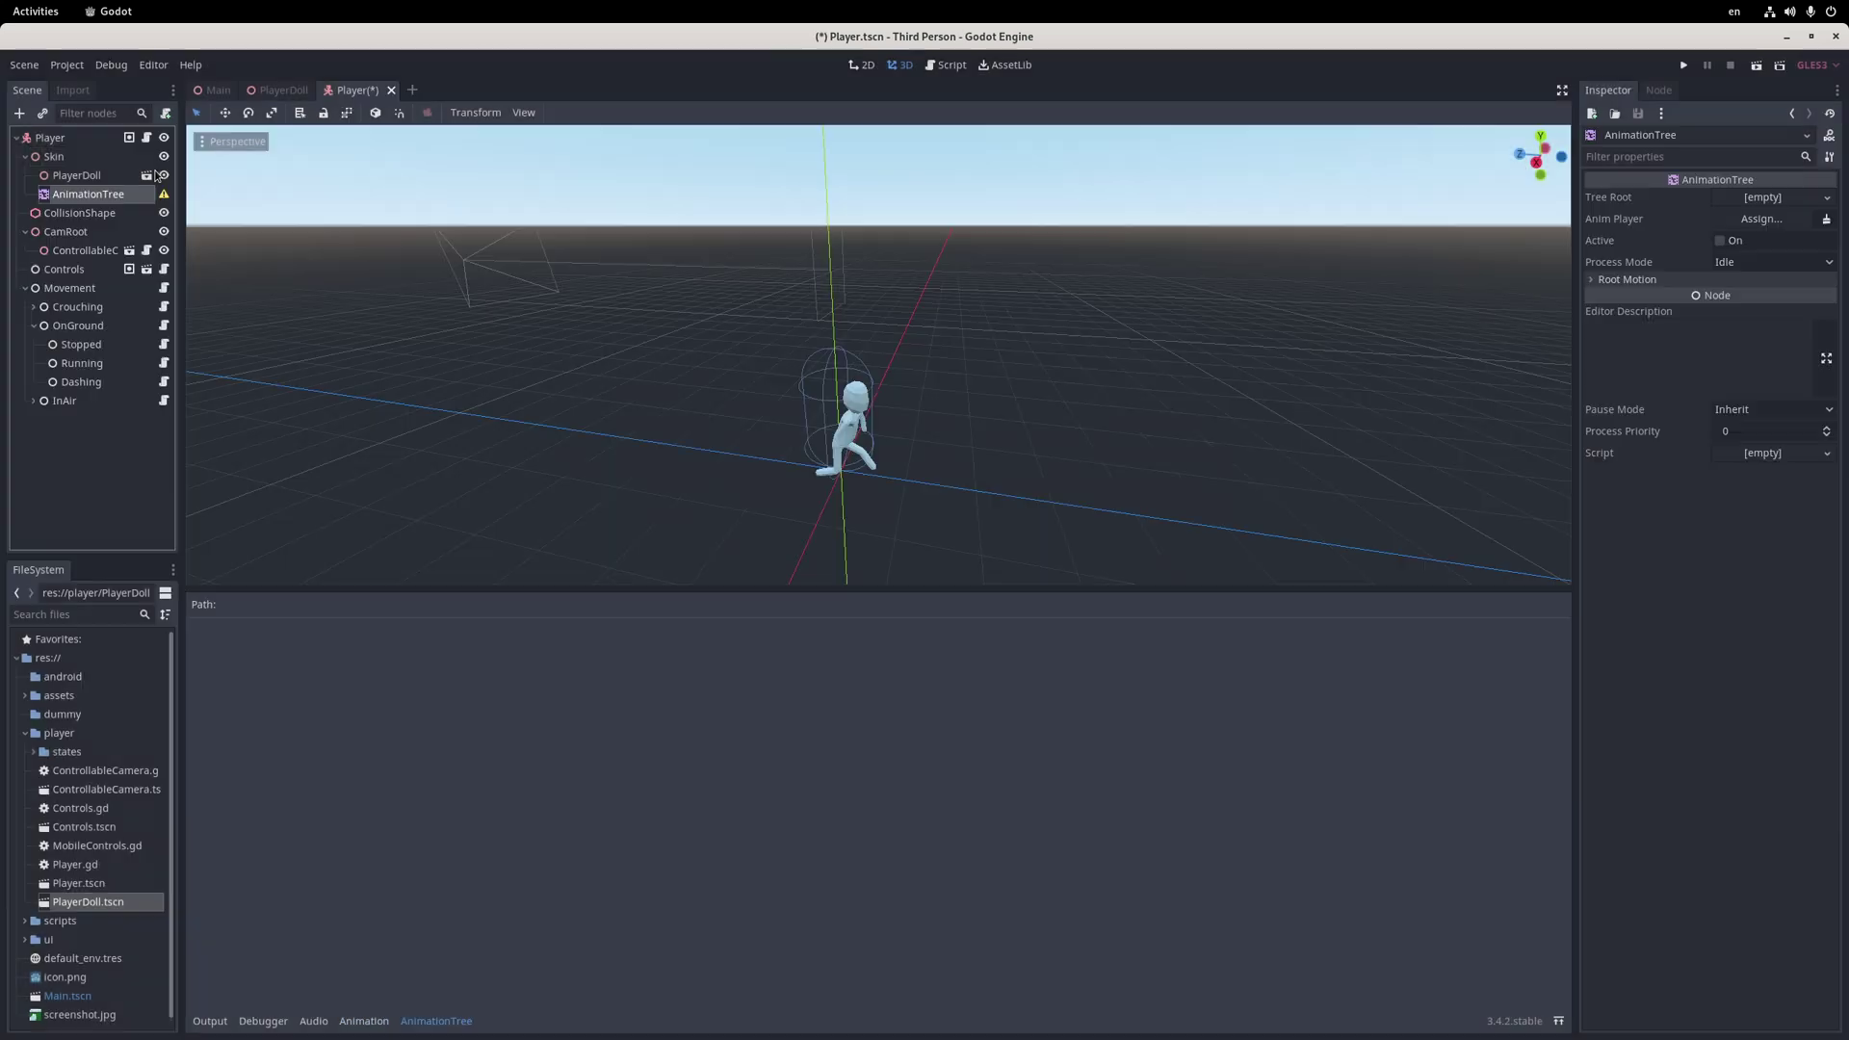
key(ctrl+s)
click(1786, 204)
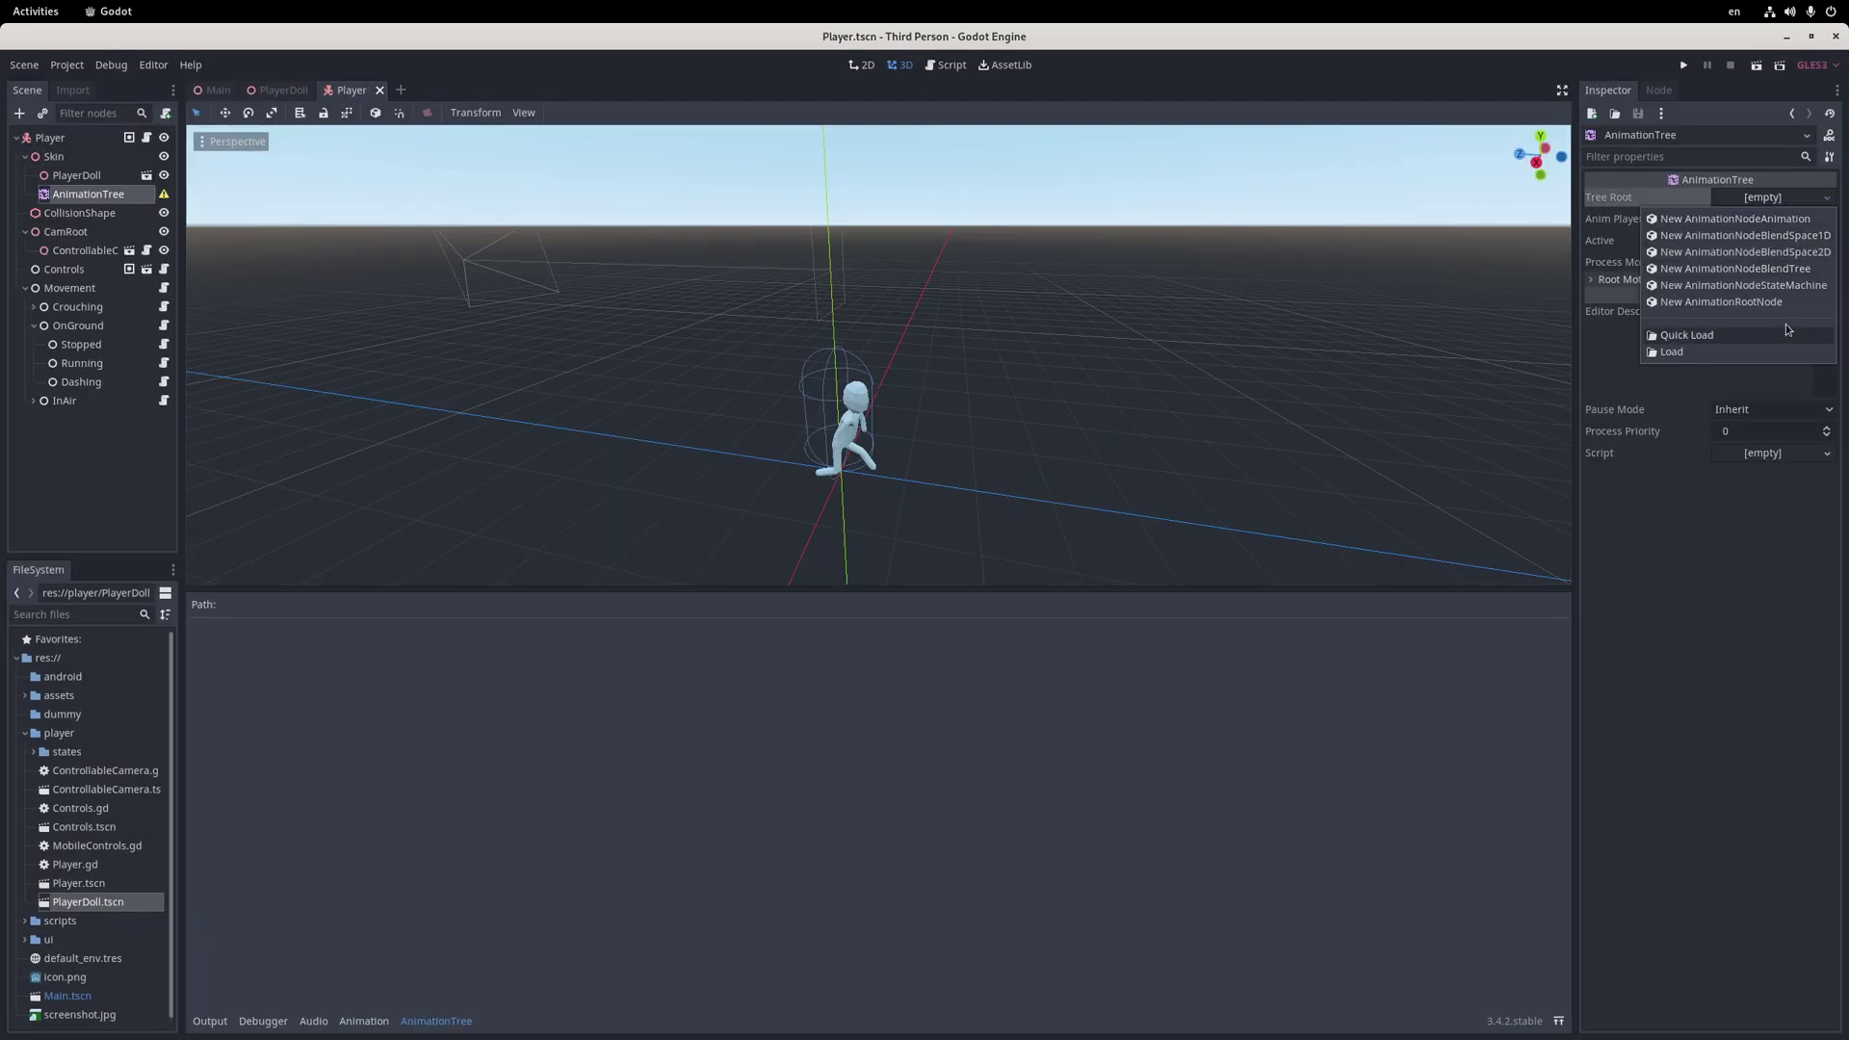
click(1749, 277)
click(1760, 217)
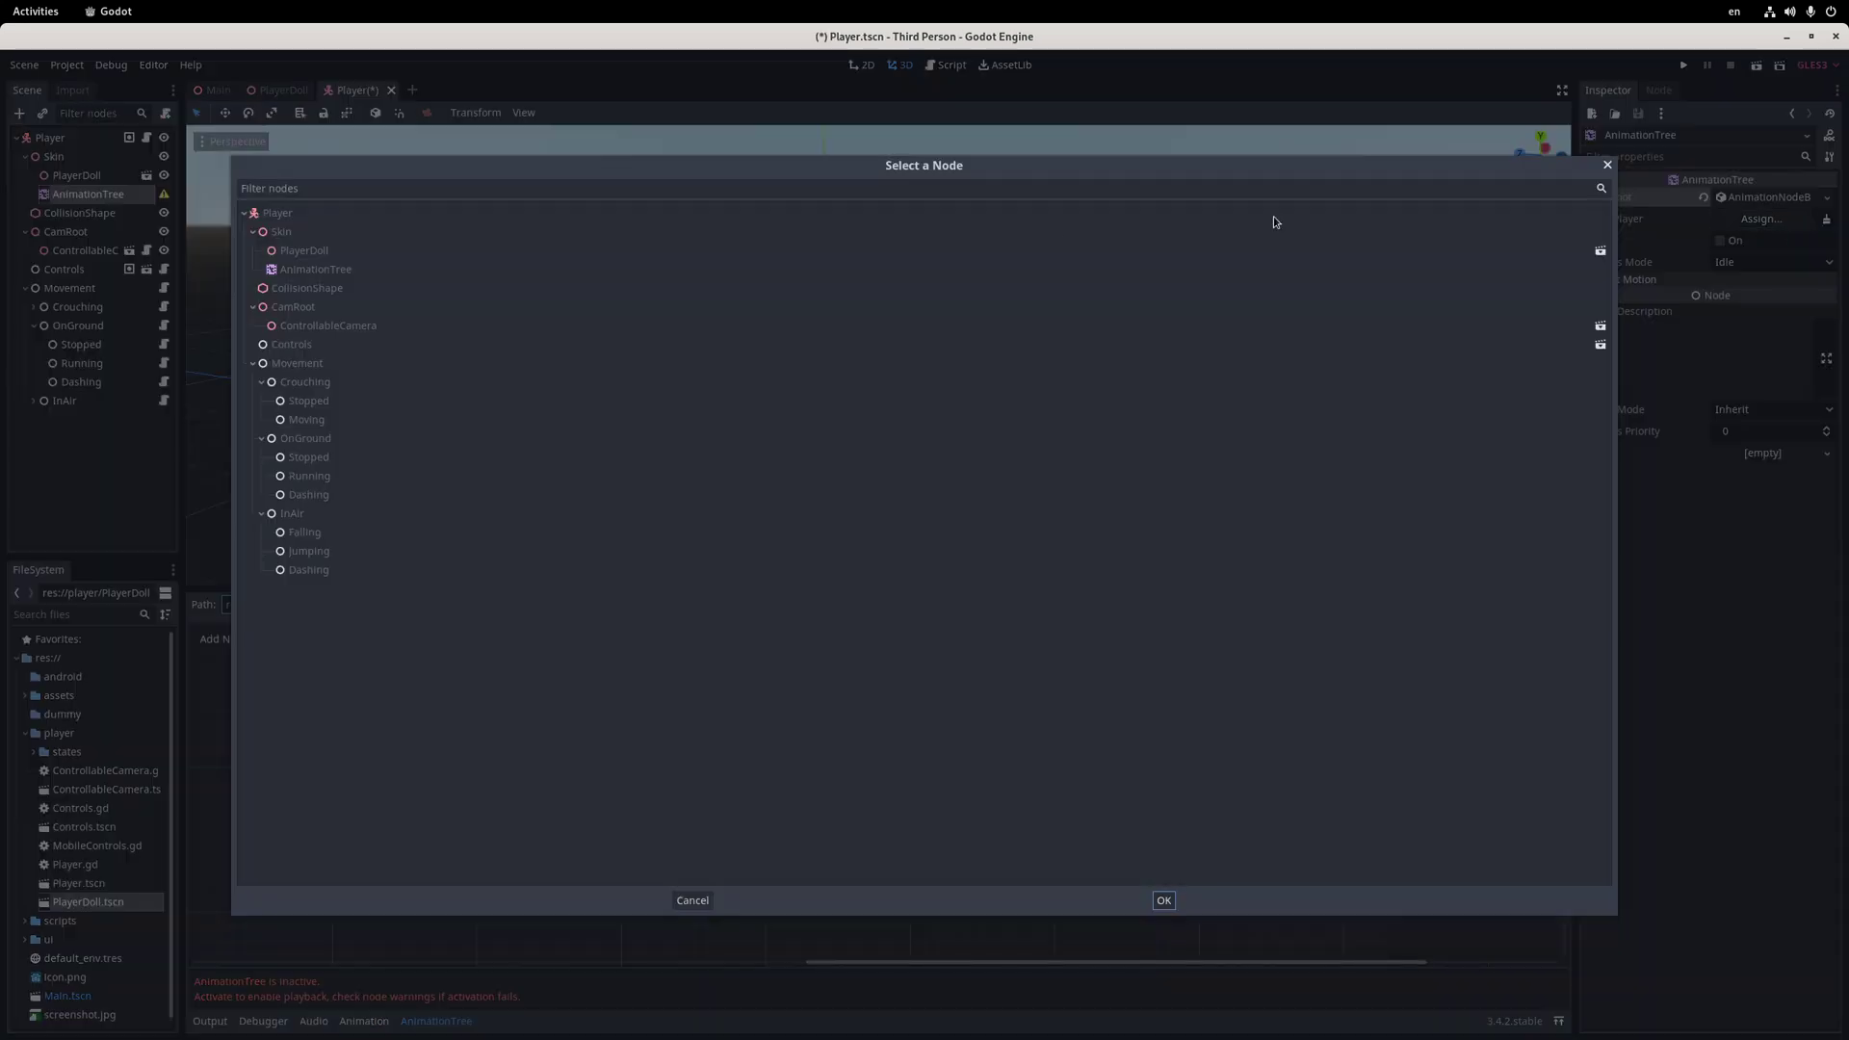
key(ctrl+s)
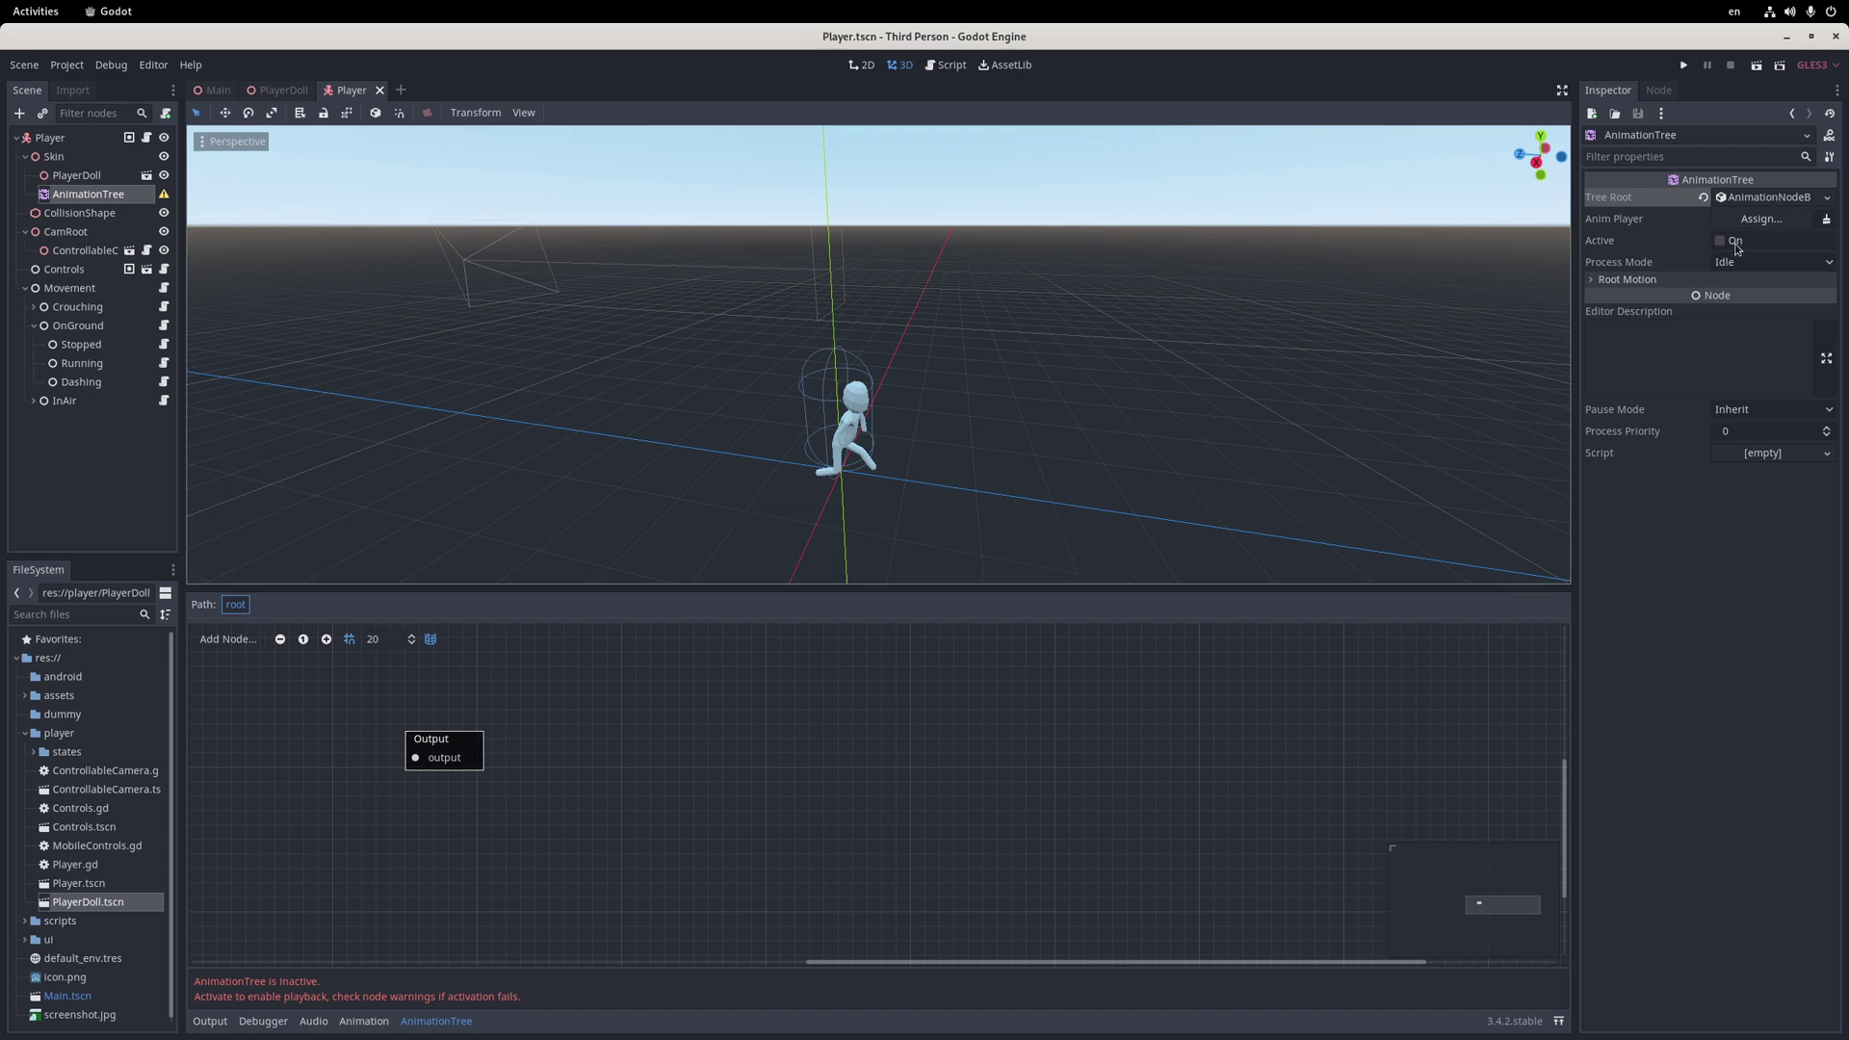
Enable Editable Children on PlayerDoll and assign its AnimationPlayer to the AnimationTree
click(67, 173)
right_click(90, 173)
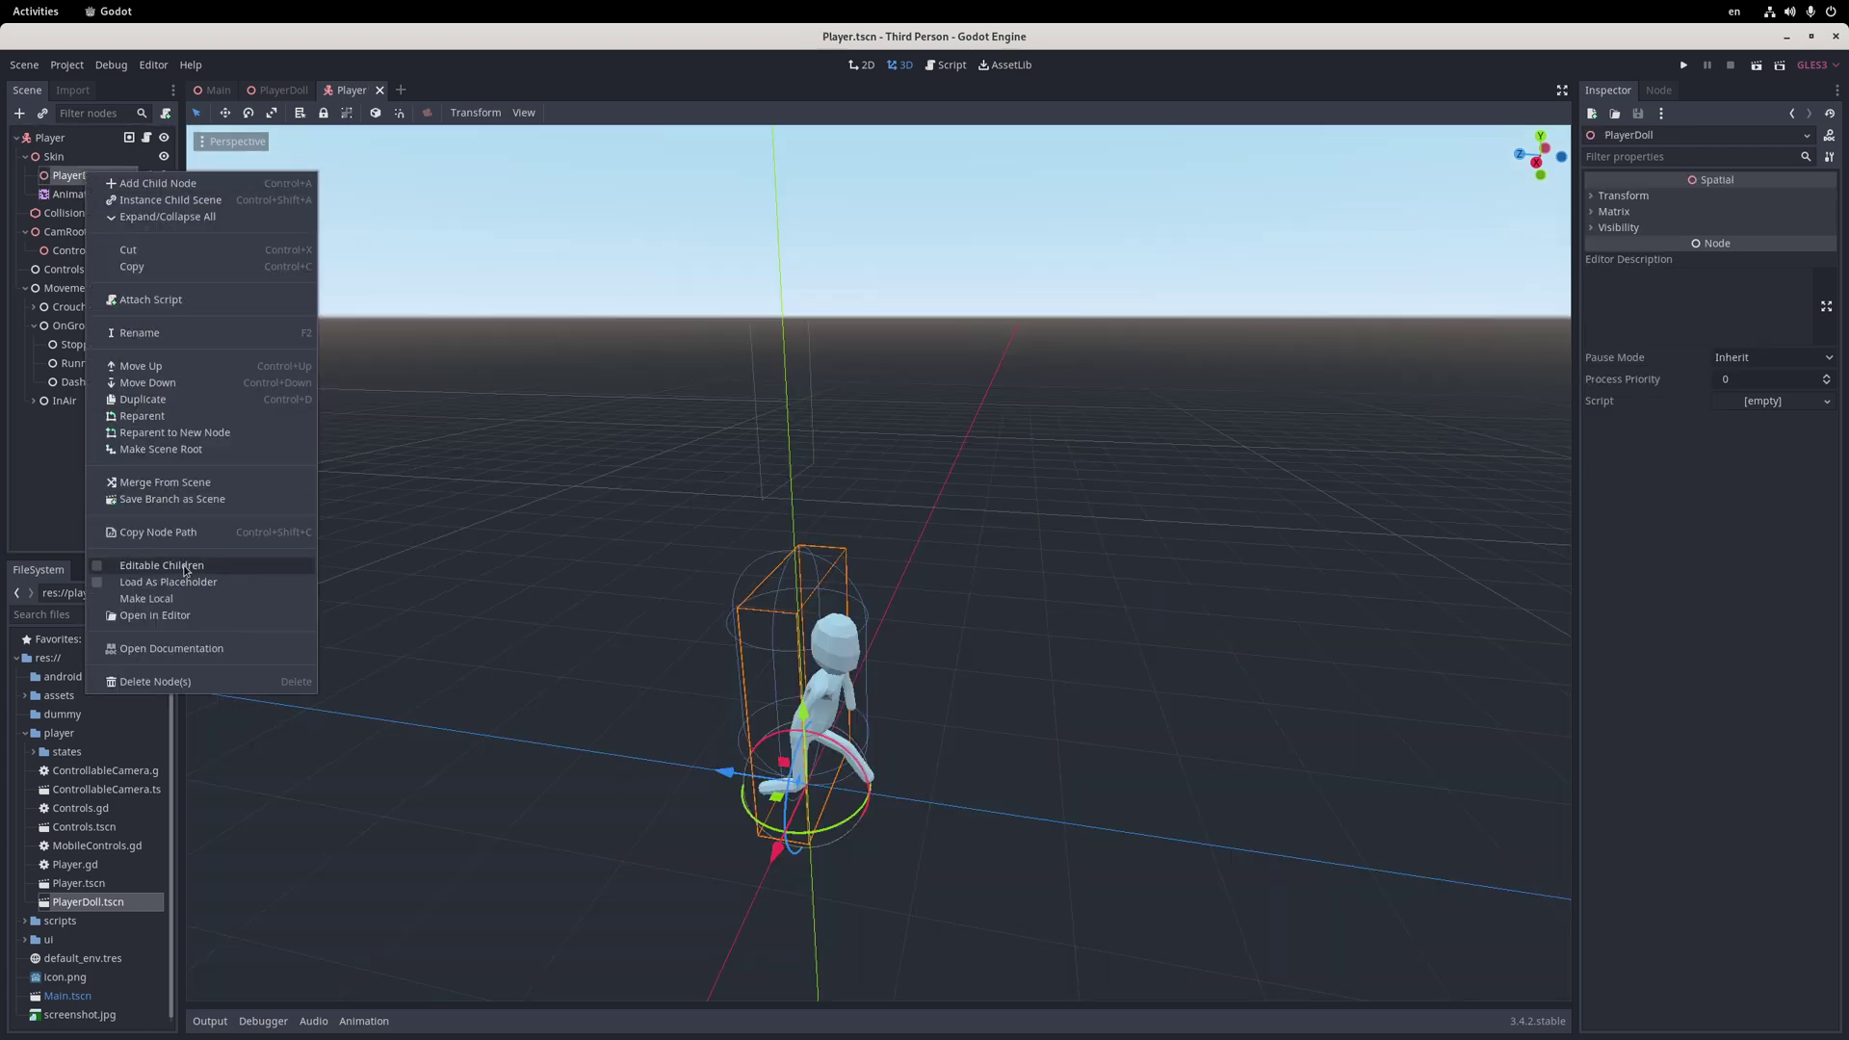
click(144, 565)
click(95, 269)
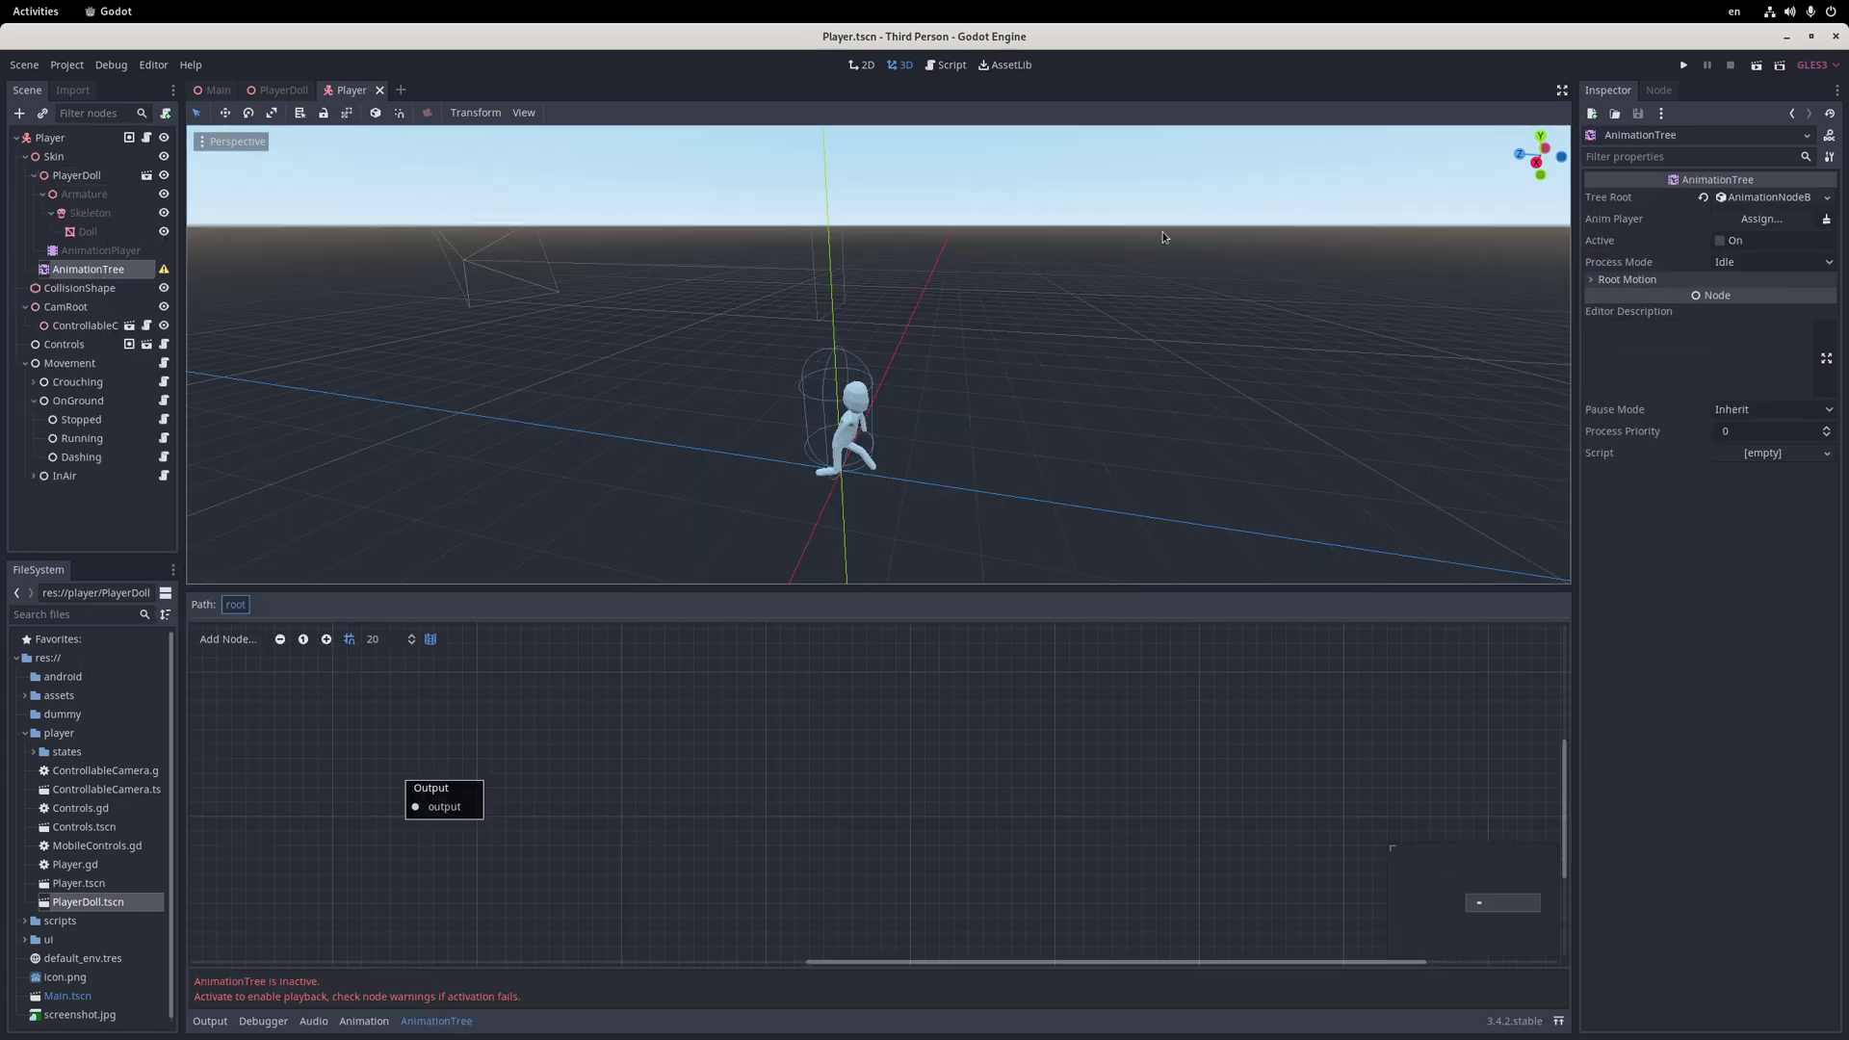
click(1756, 221)
double_click(326, 327)
middle_drag(877, 433, 926, 452)
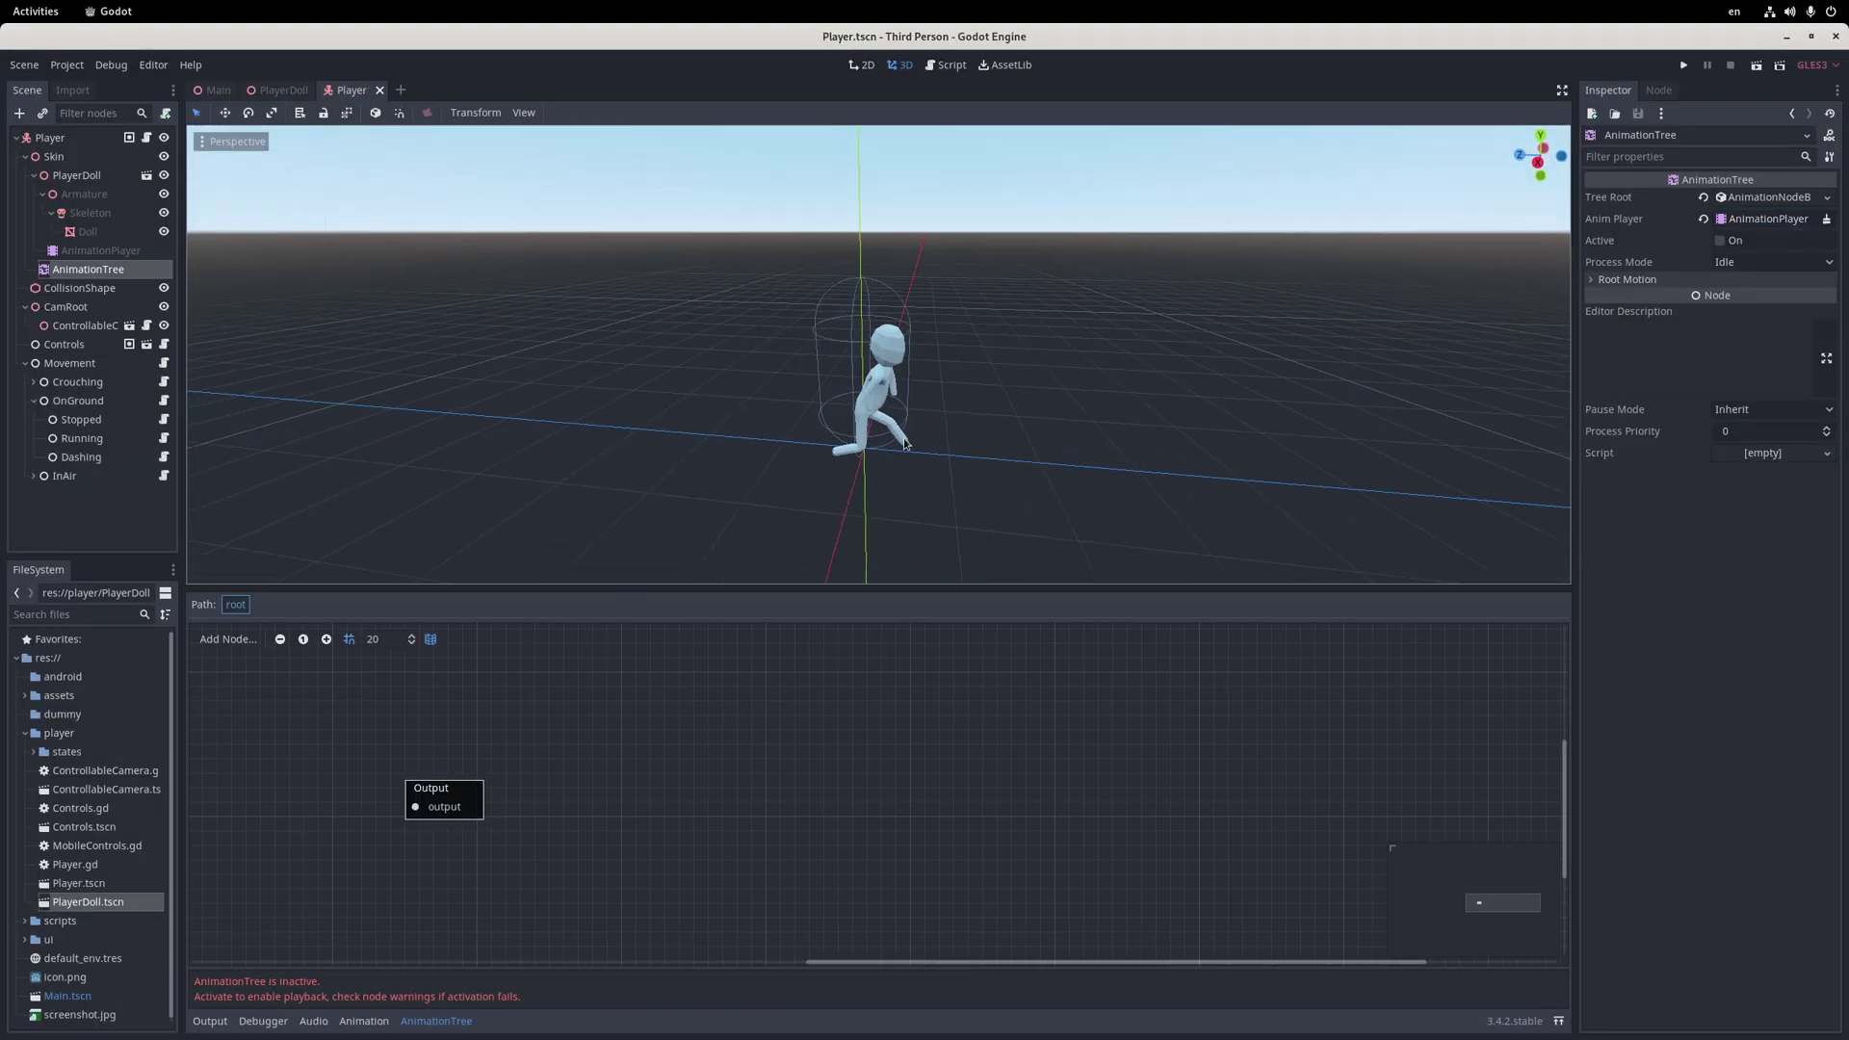
mouse_move(585, 749)
middle_down()
mouse_move(838, 729)
mouse_move(916, 751)
mouse_move(704, 743)
middle_up()
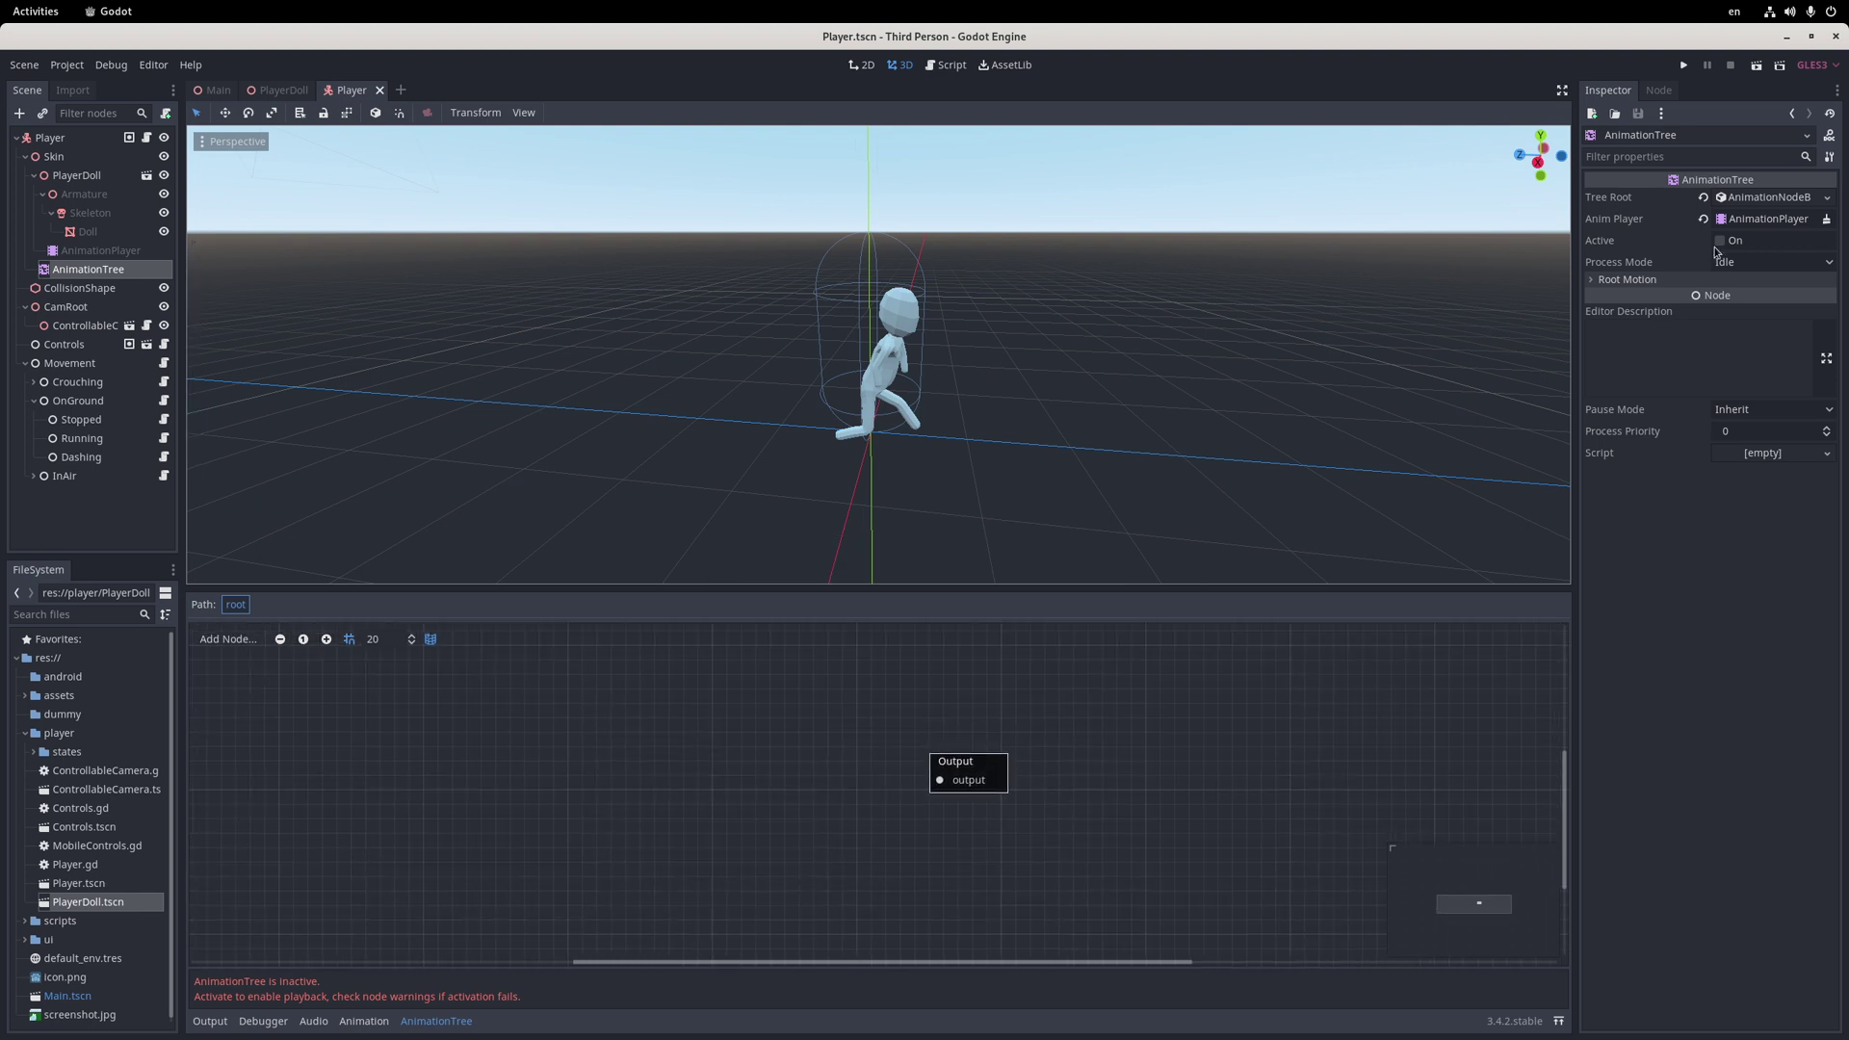
Activate the tree and add three BlendSpace1D nodes named OnGround, InAir and Crouching
click(1719, 241)
middle_drag(497, 713, 671, 726)
right_click(671, 727)
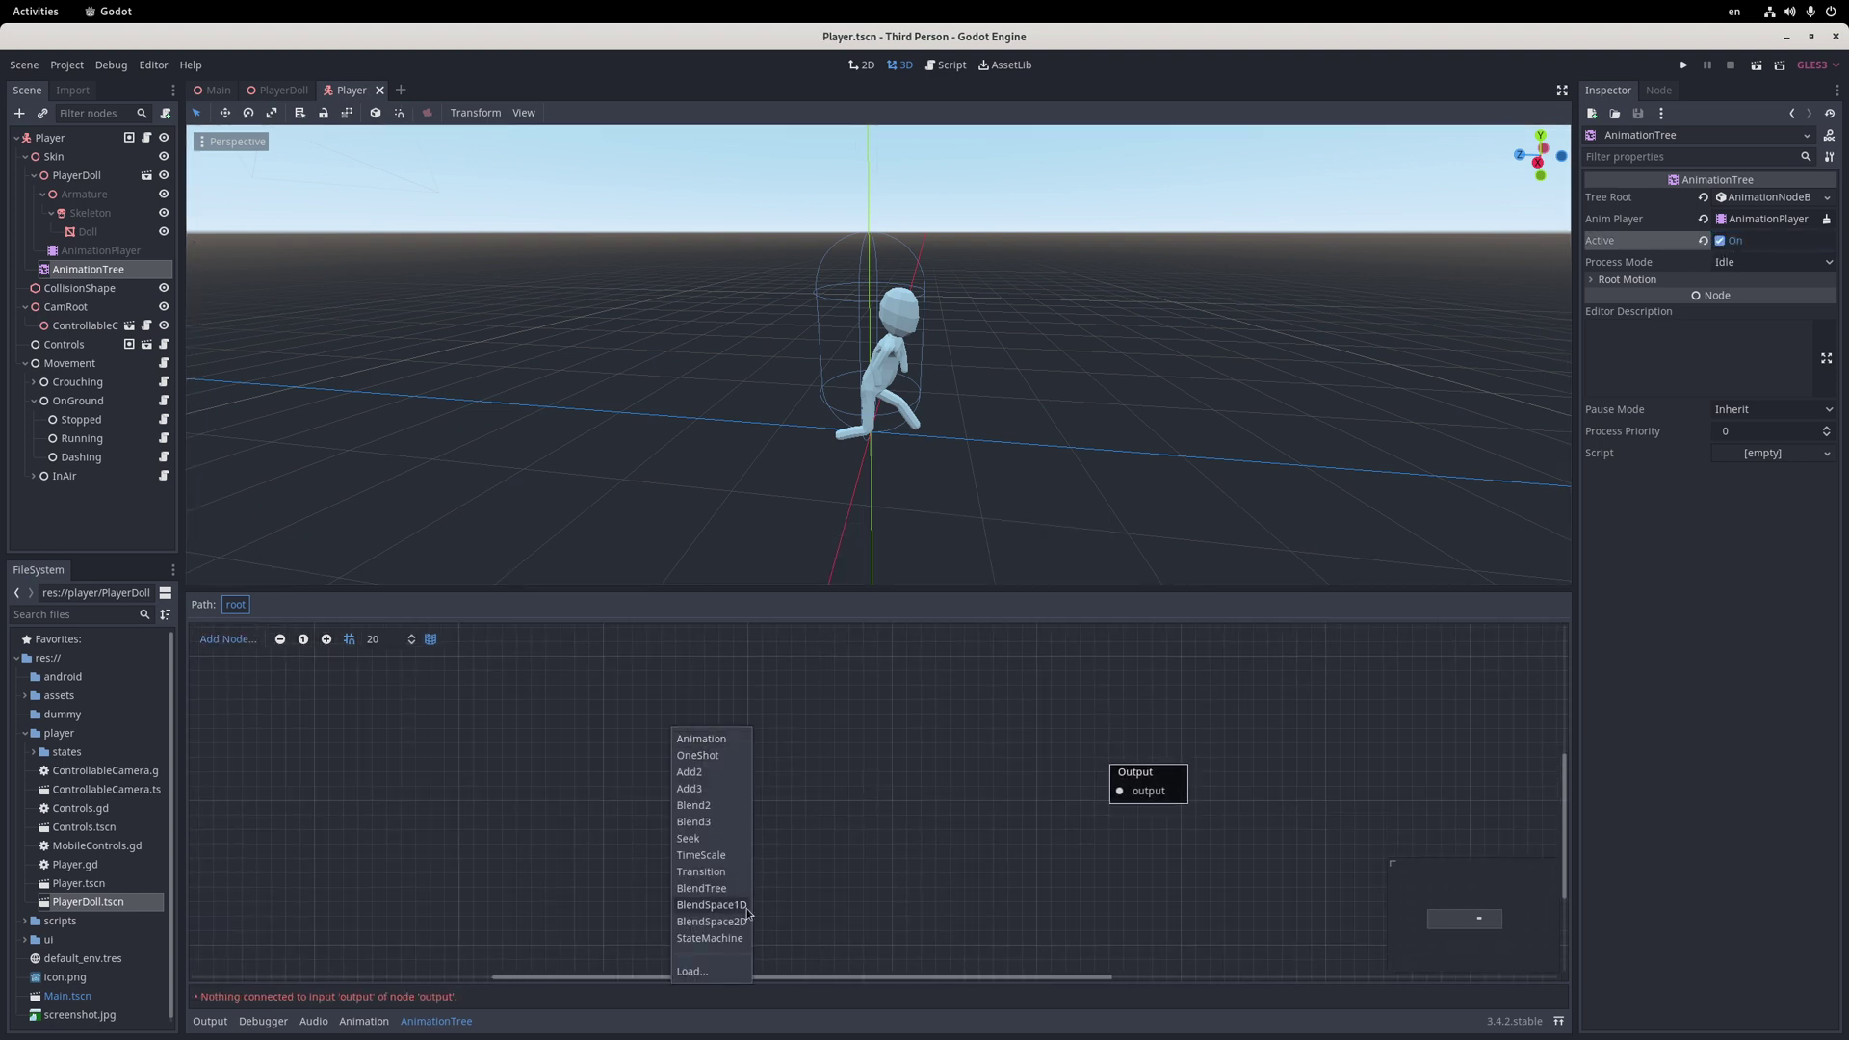
click(712, 904)
double_click(638, 694)
text(Ground)
key(Return)
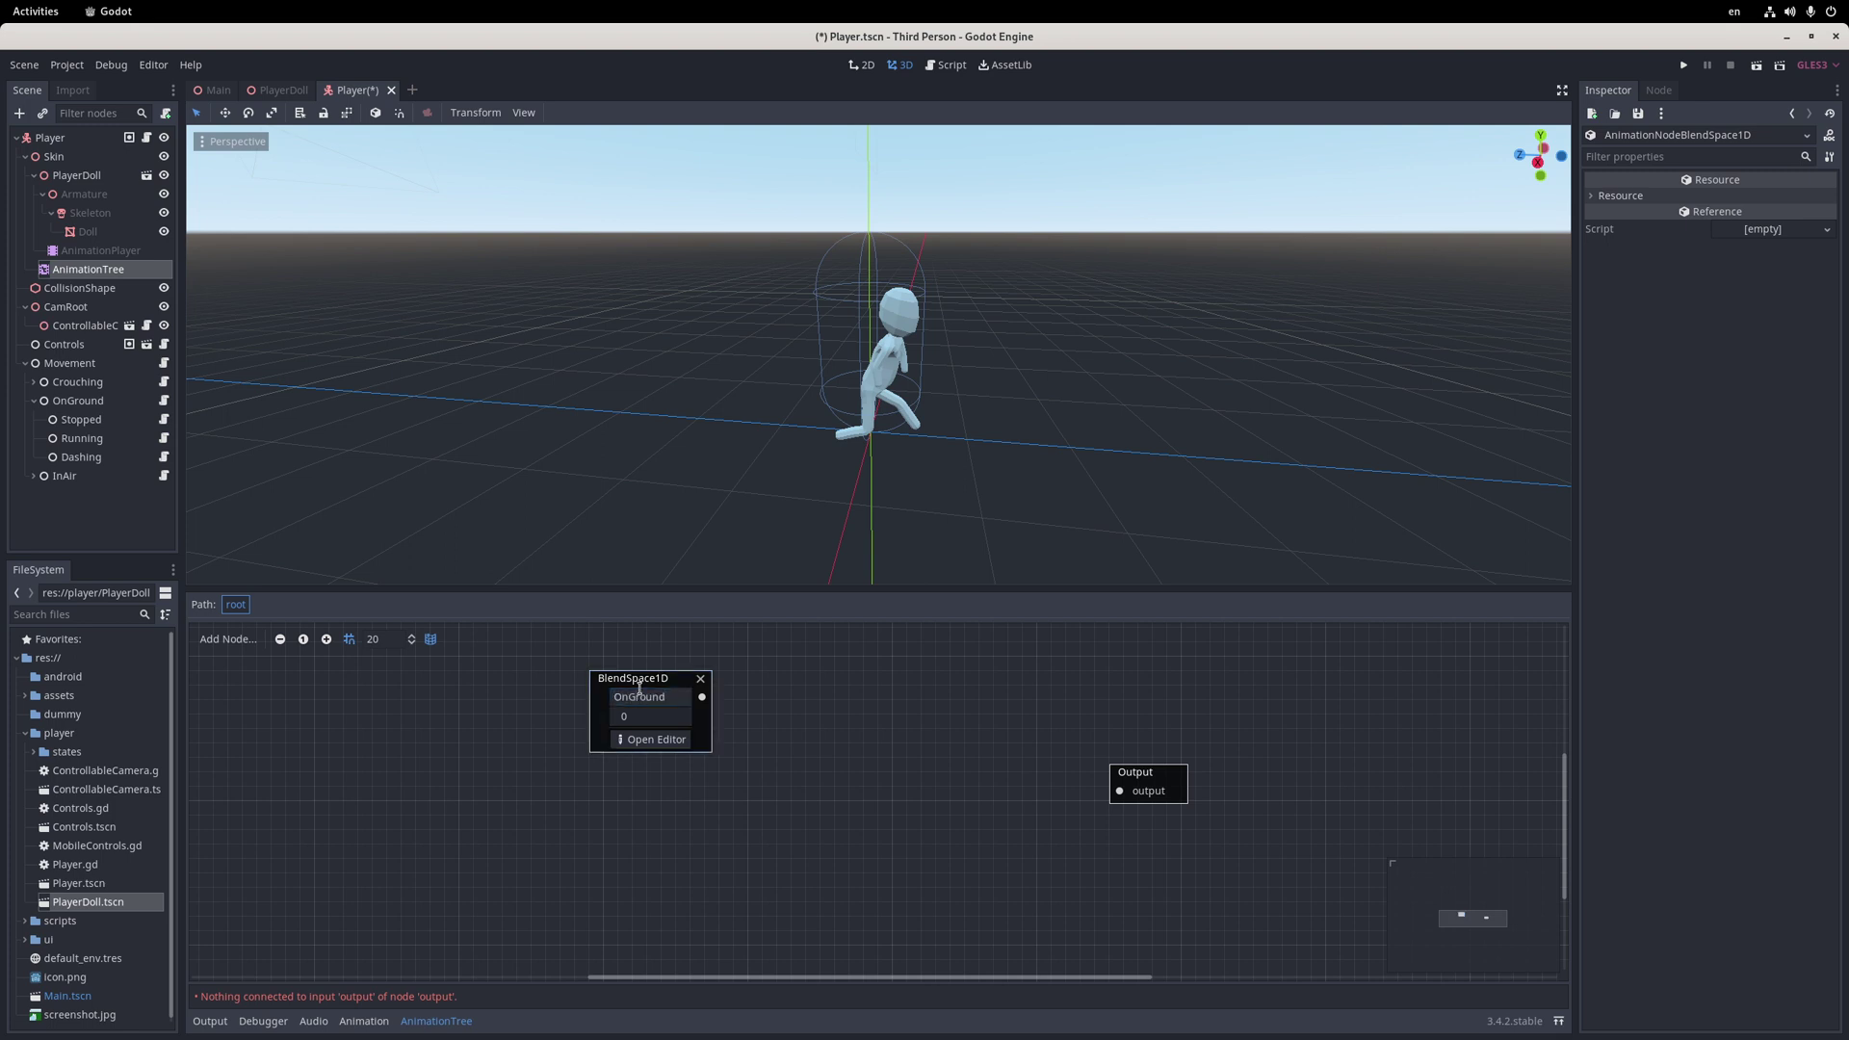
right_click(656, 784)
click(709, 965)
drag(708, 838, 637, 785)
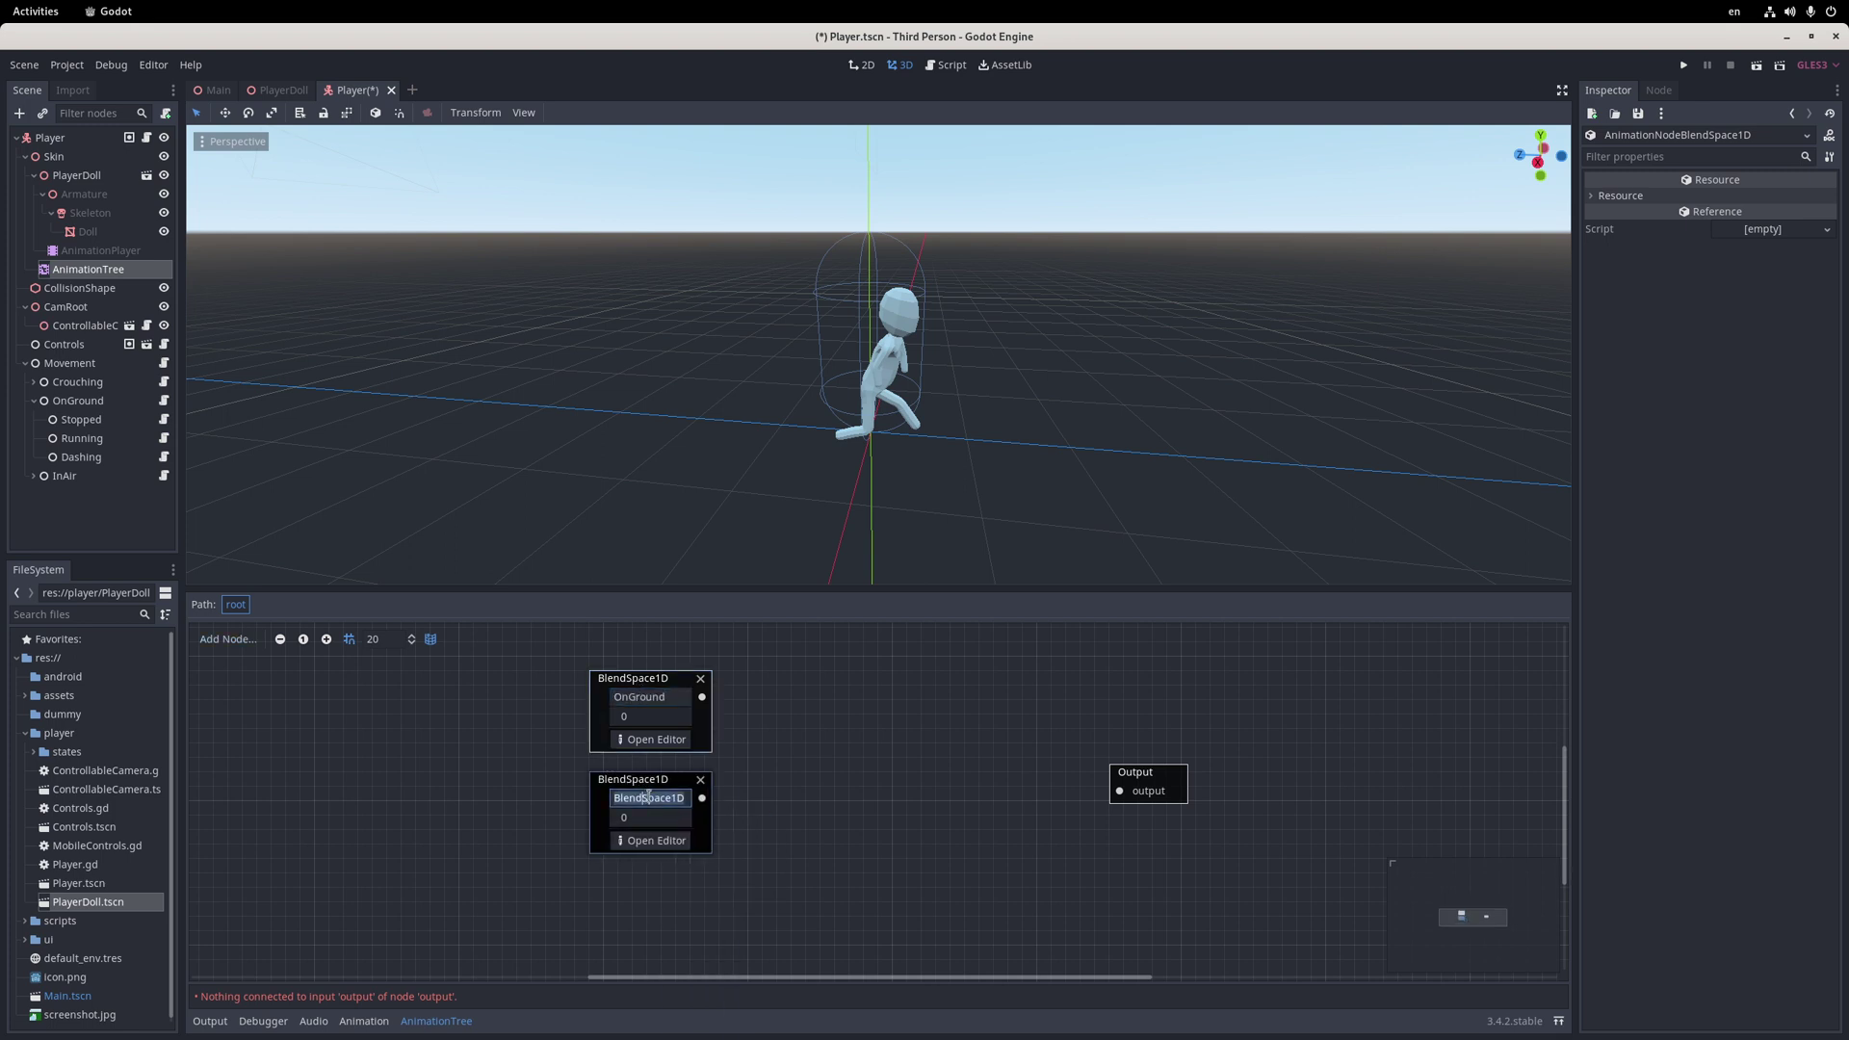
text(InAir)
key(Return)
right_click(644, 783)
click(708, 963)
drag(702, 911, 647, 886)
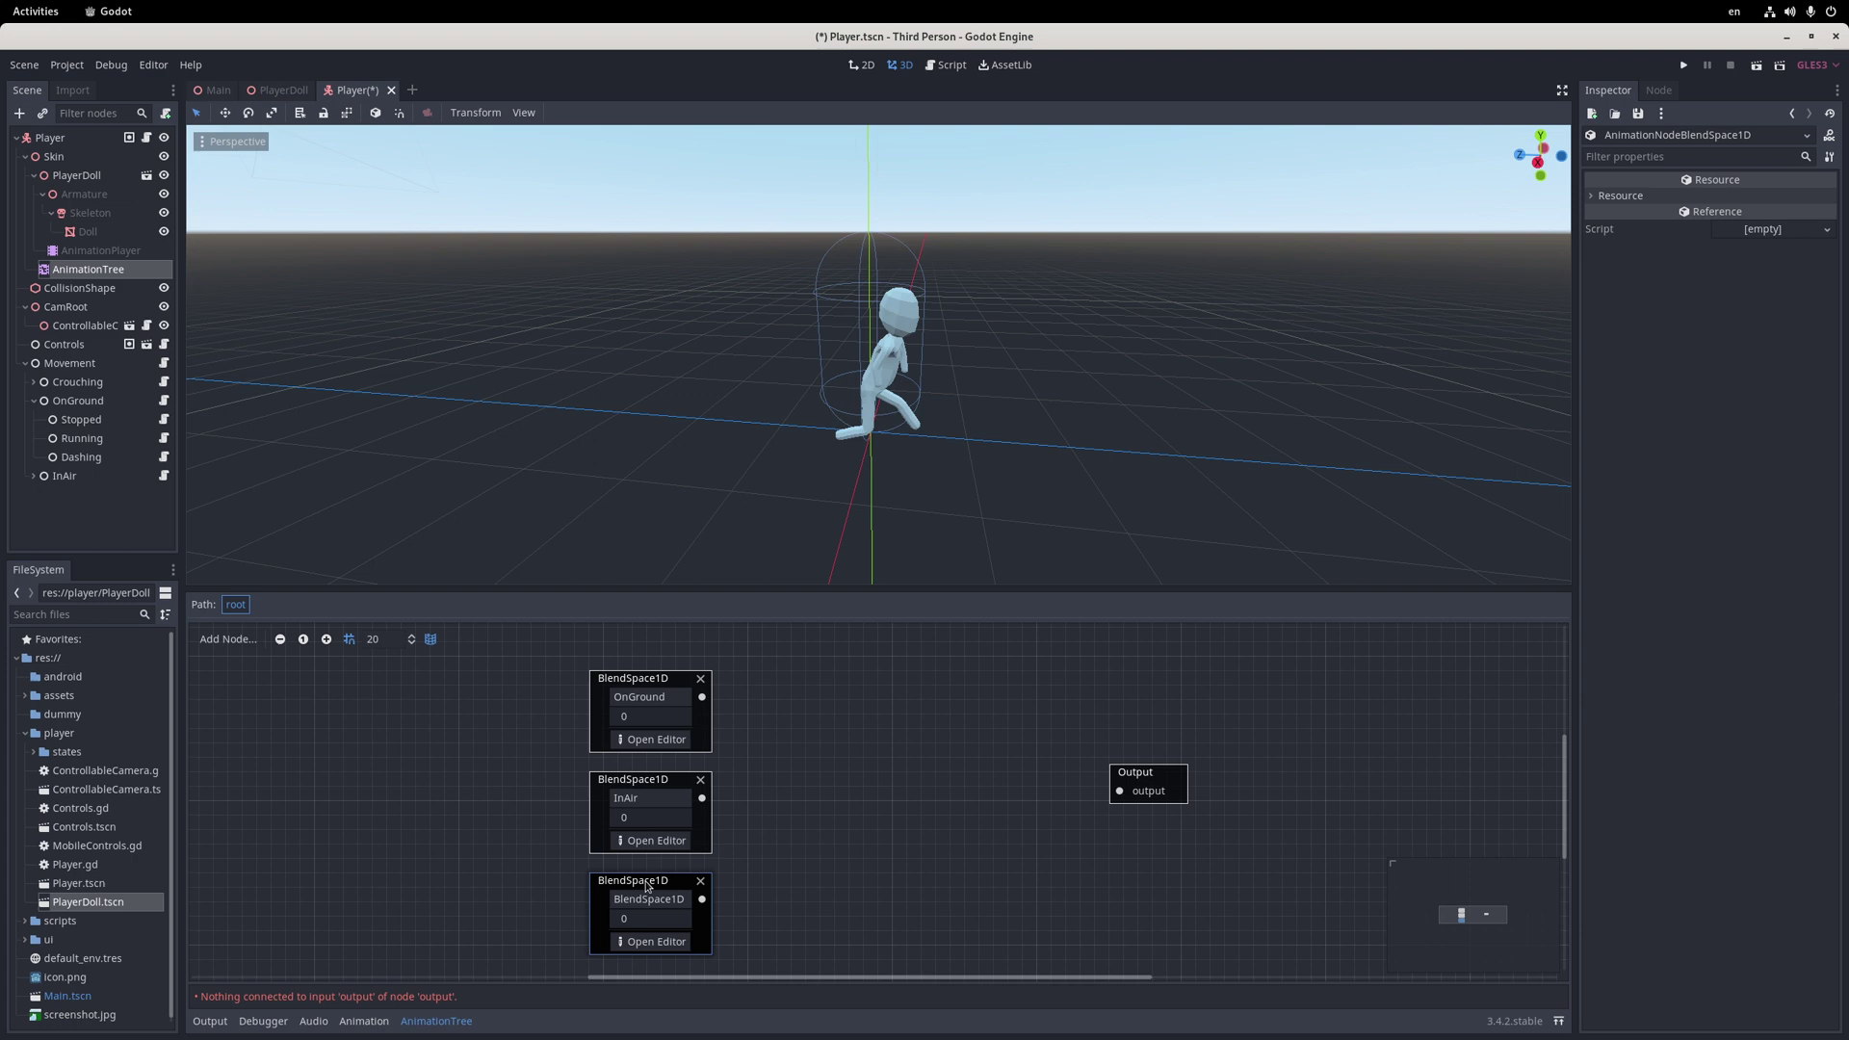
text(Crouching)
key(Return)
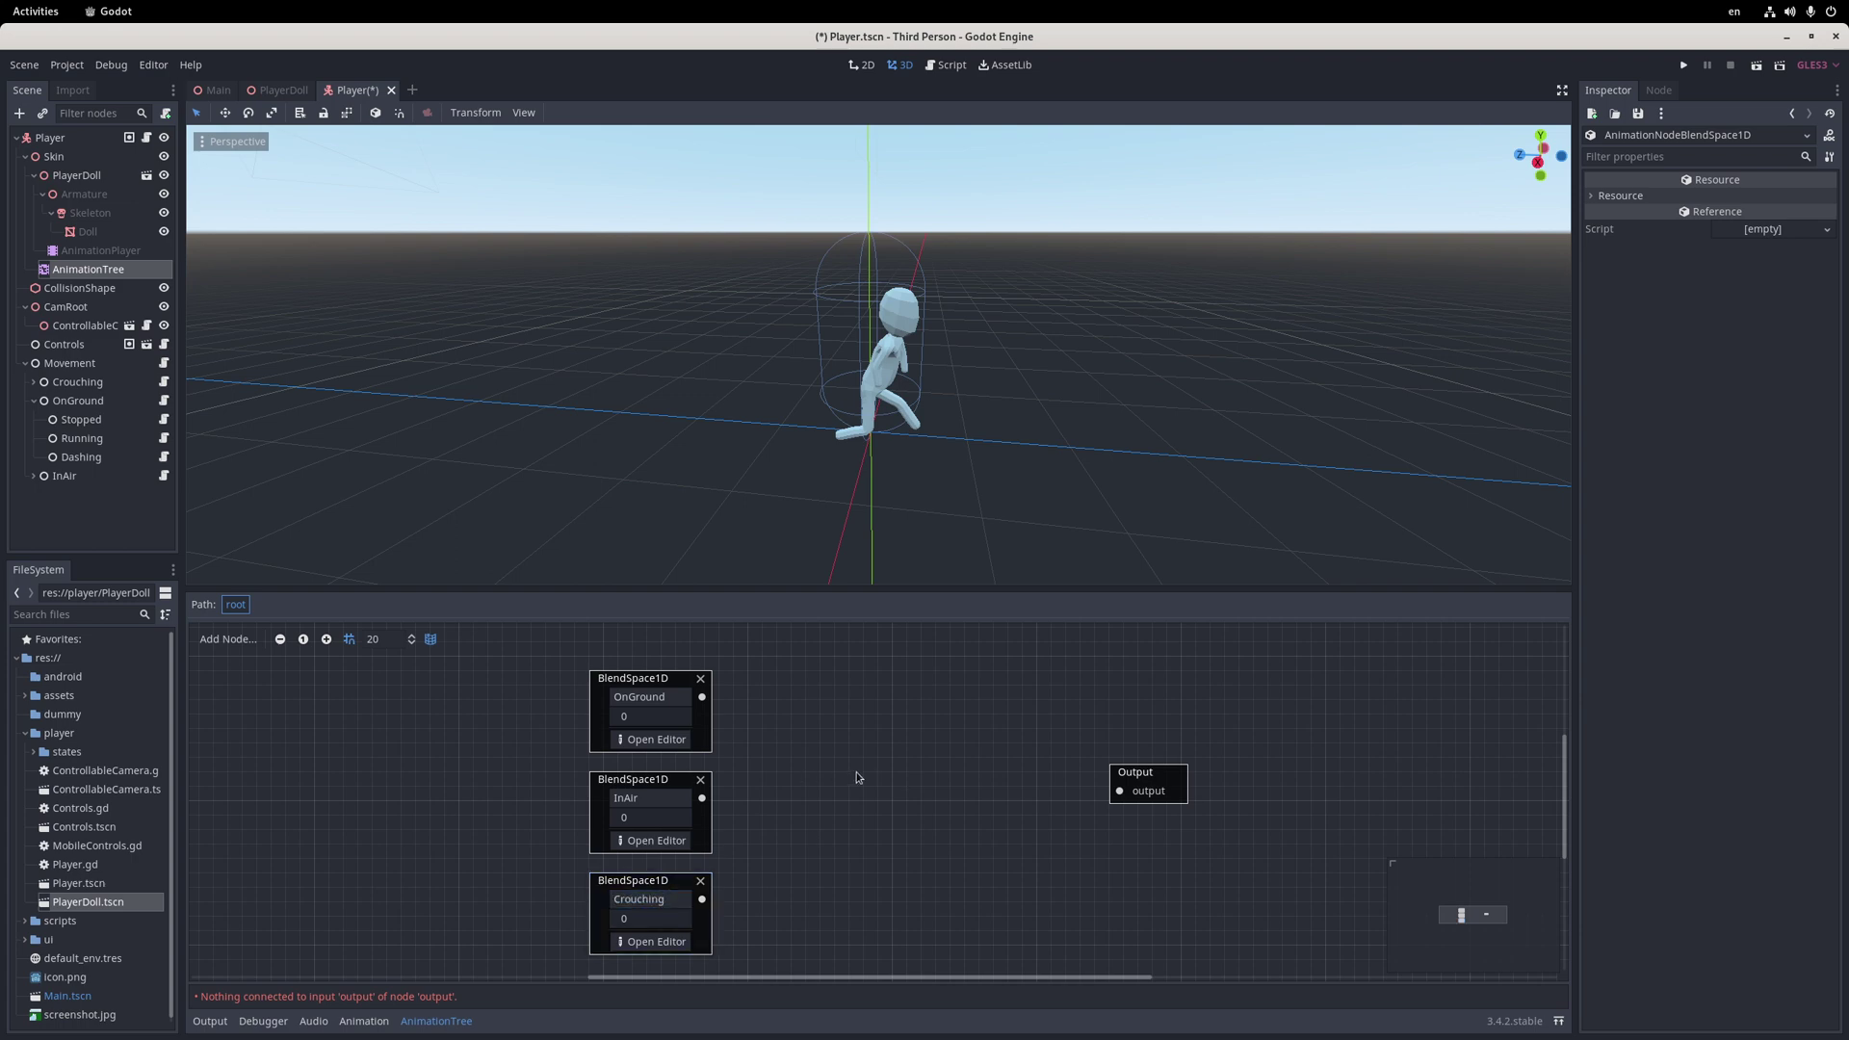
Add a three-input Transition with 0.2 s crossfade, linking it to output and OnGround
right_click(856, 771)
click(896, 921)
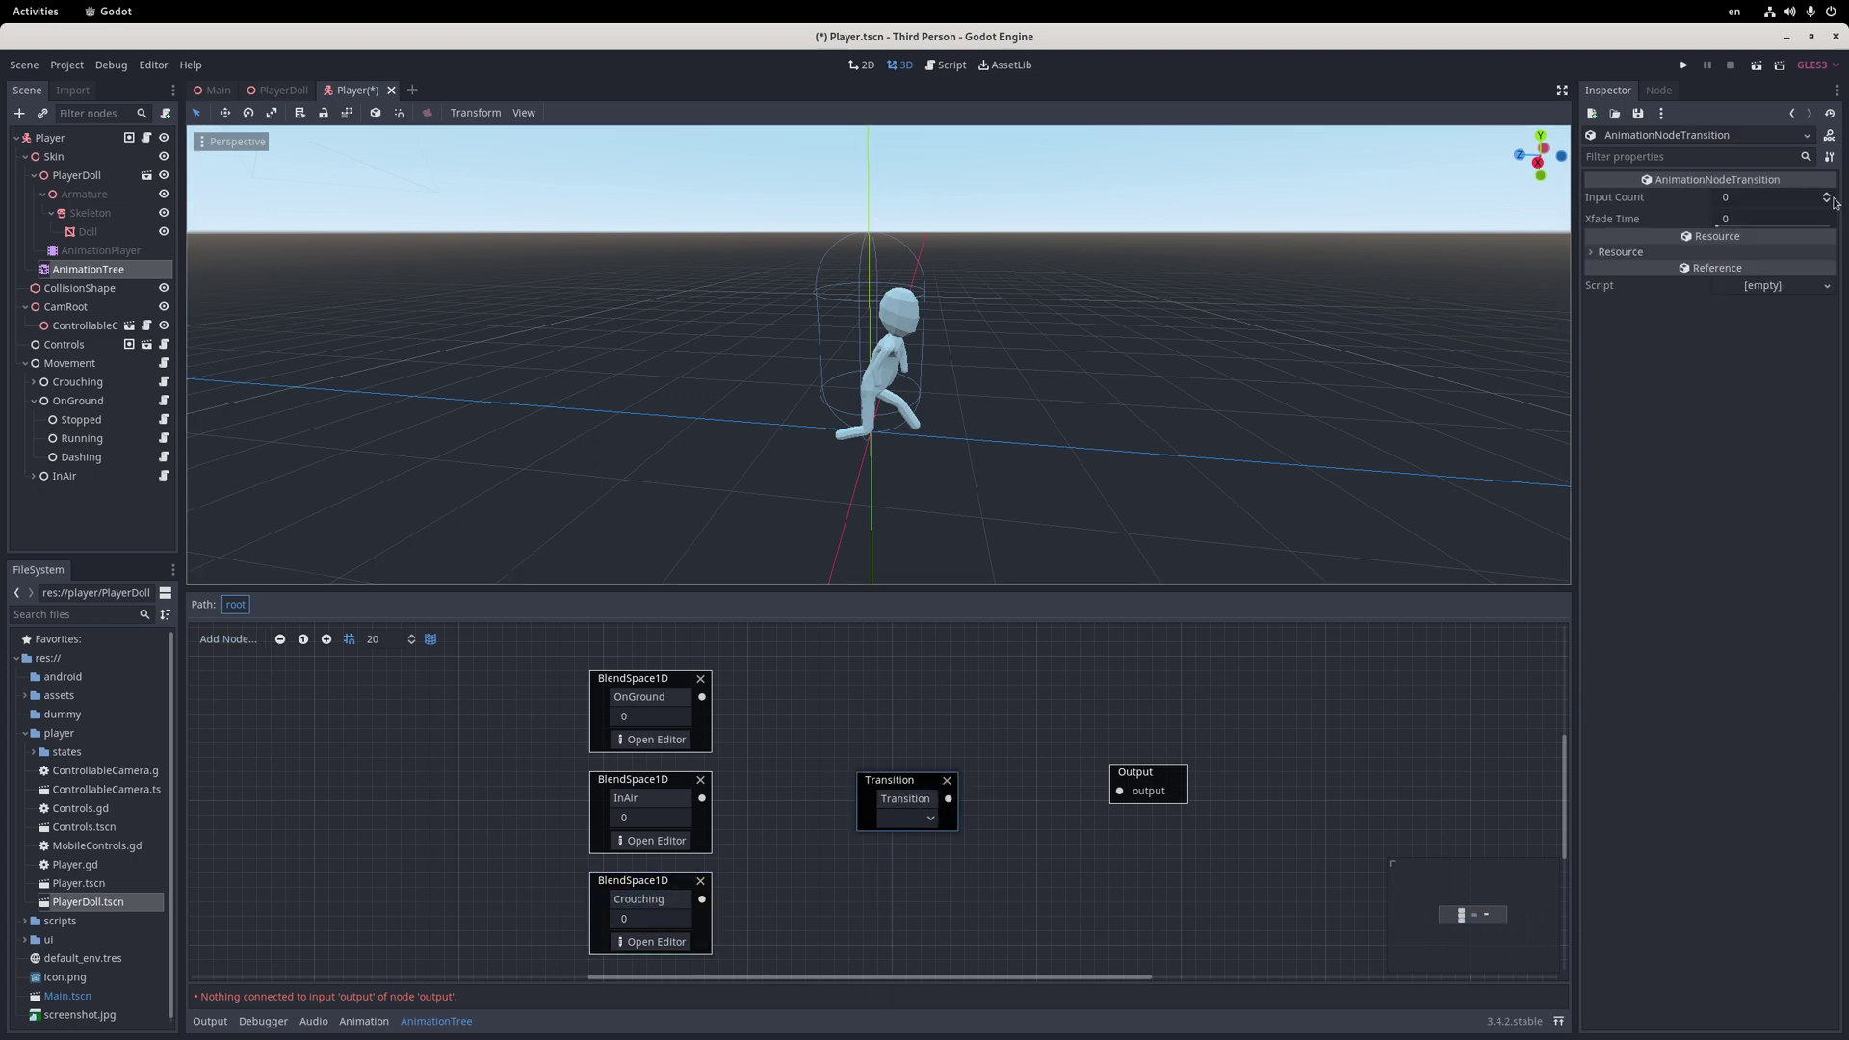
click(1826, 196)
double_click(1761, 255)
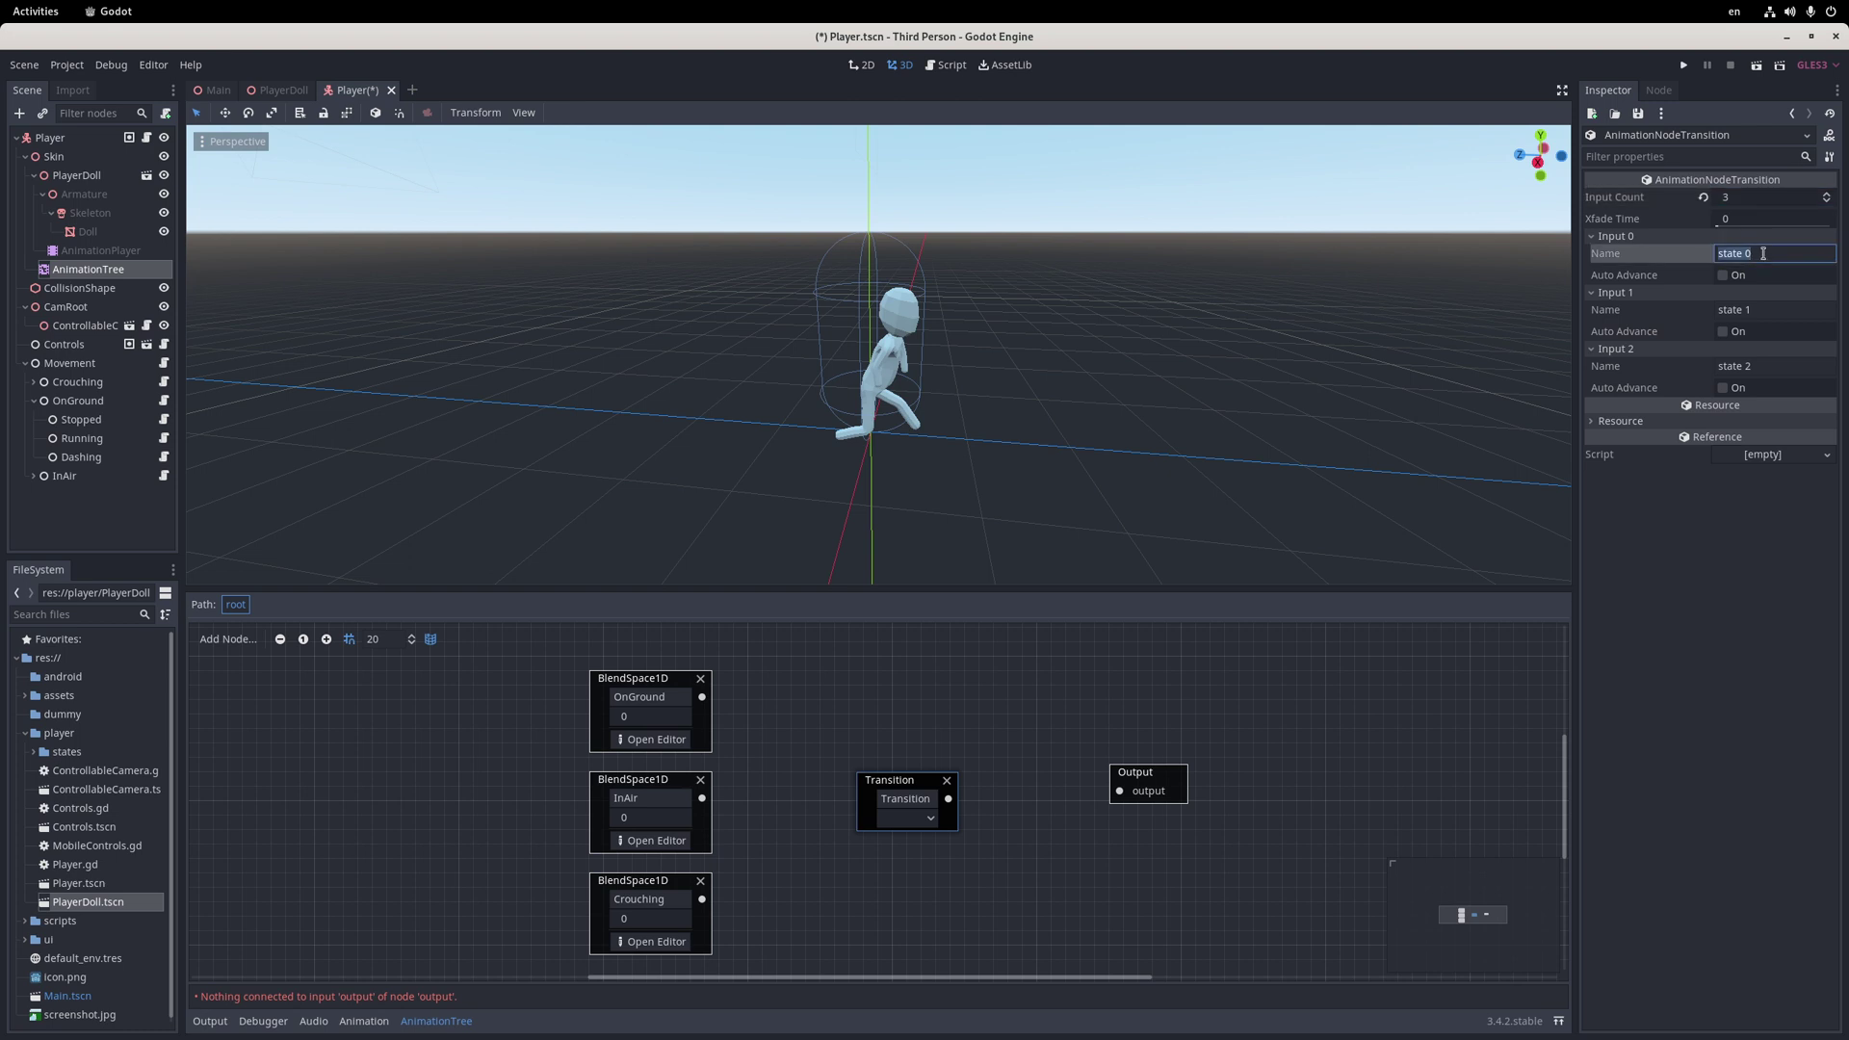
click(1768, 309)
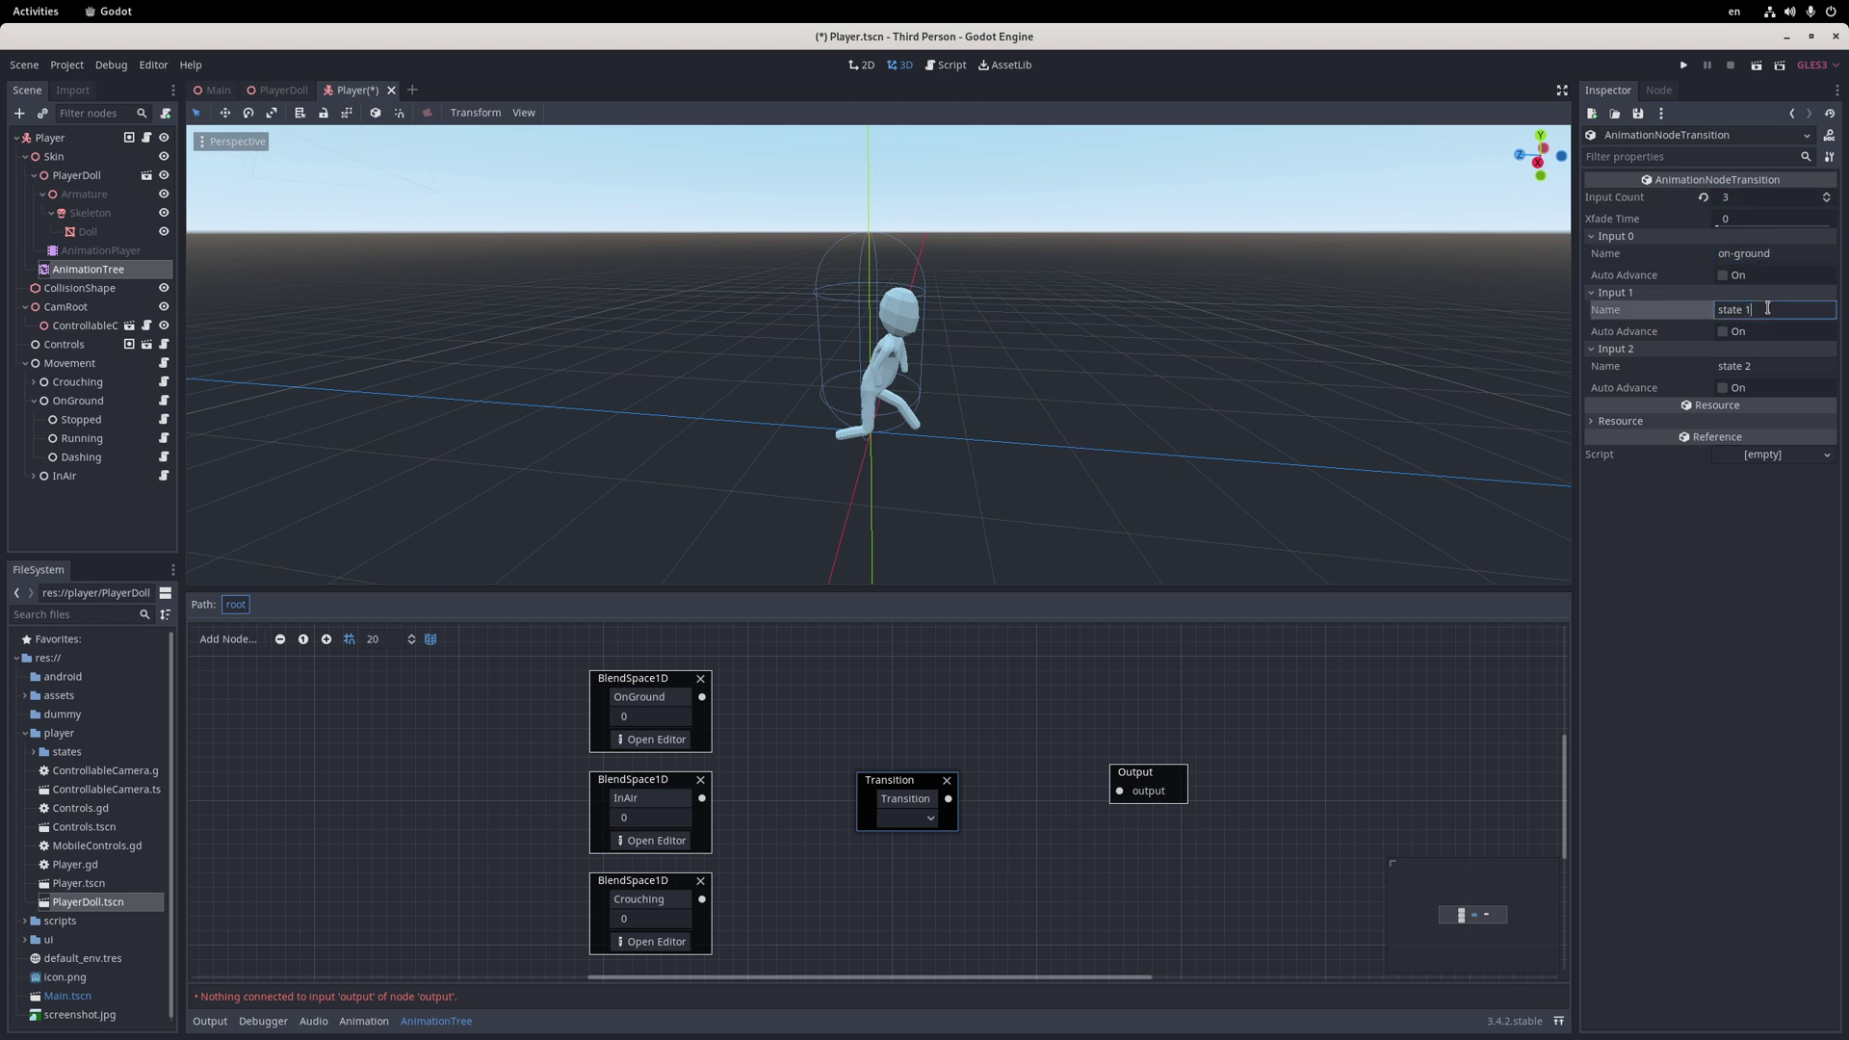
text(in-air)
double_click(1769, 366)
text(crouching)
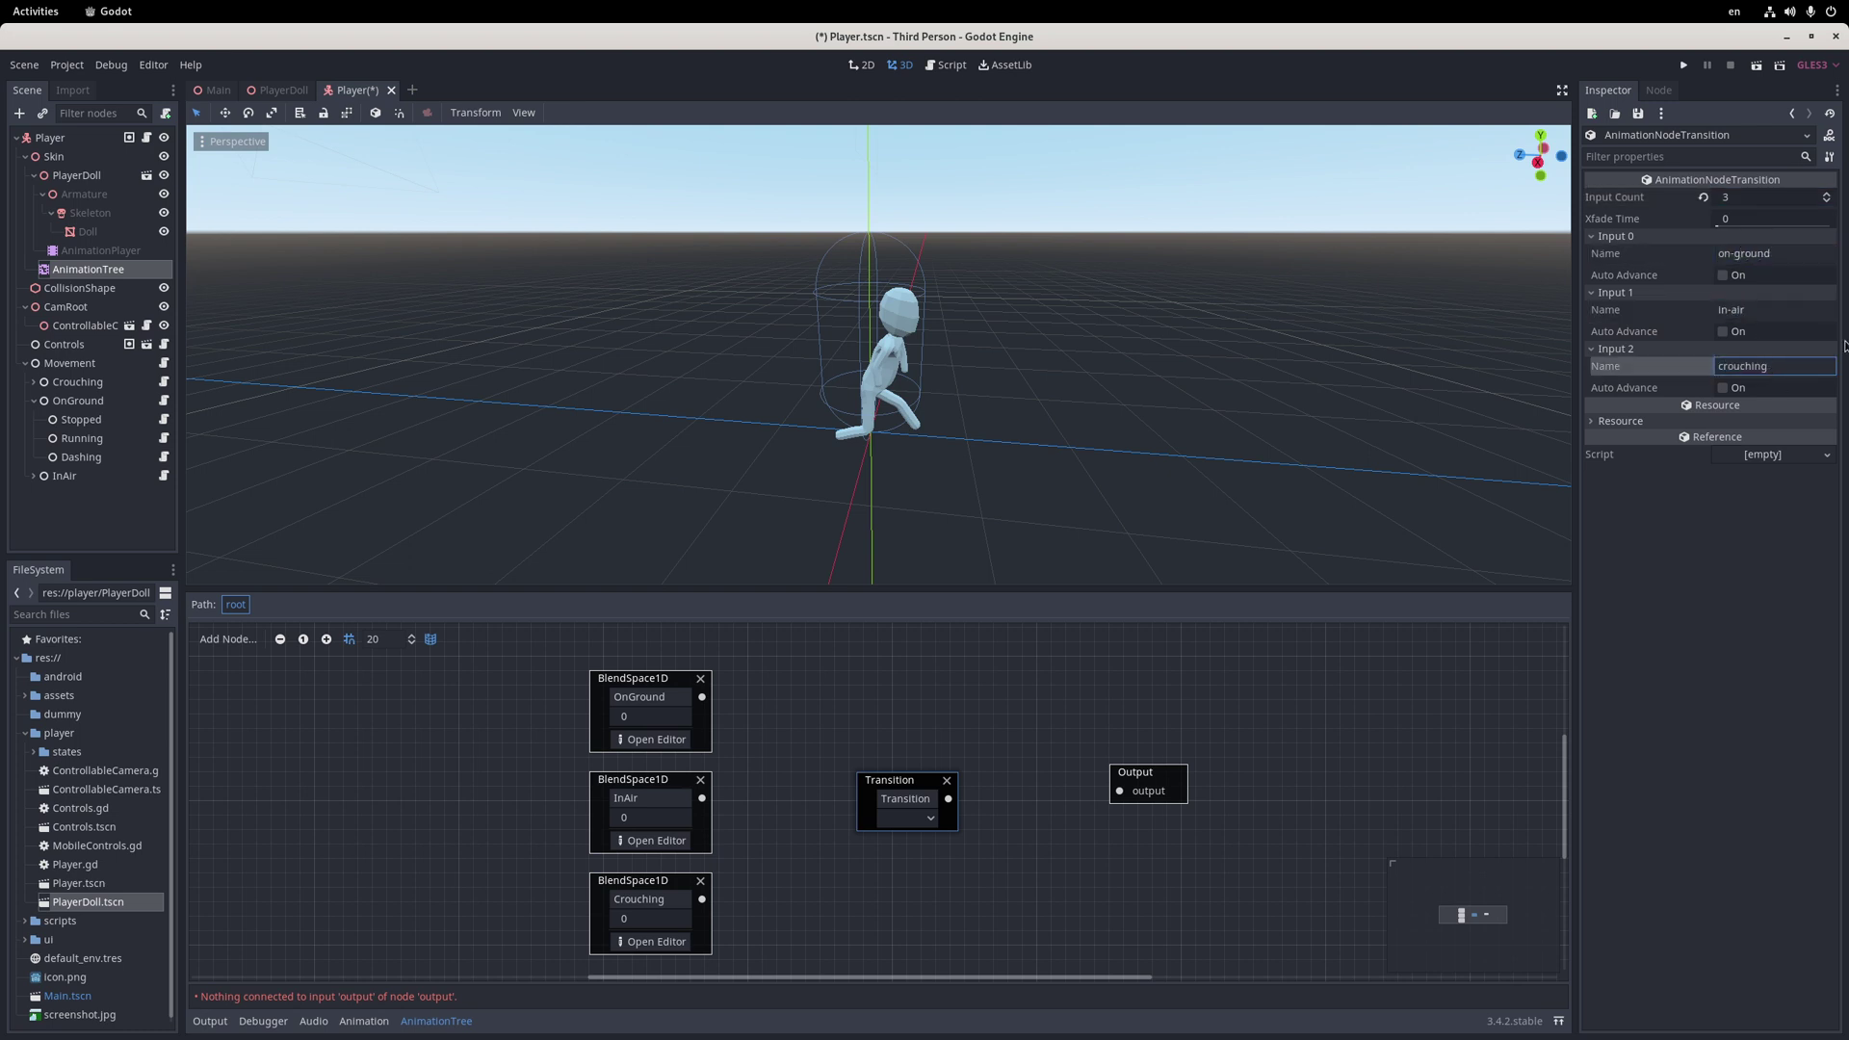
click(1762, 220)
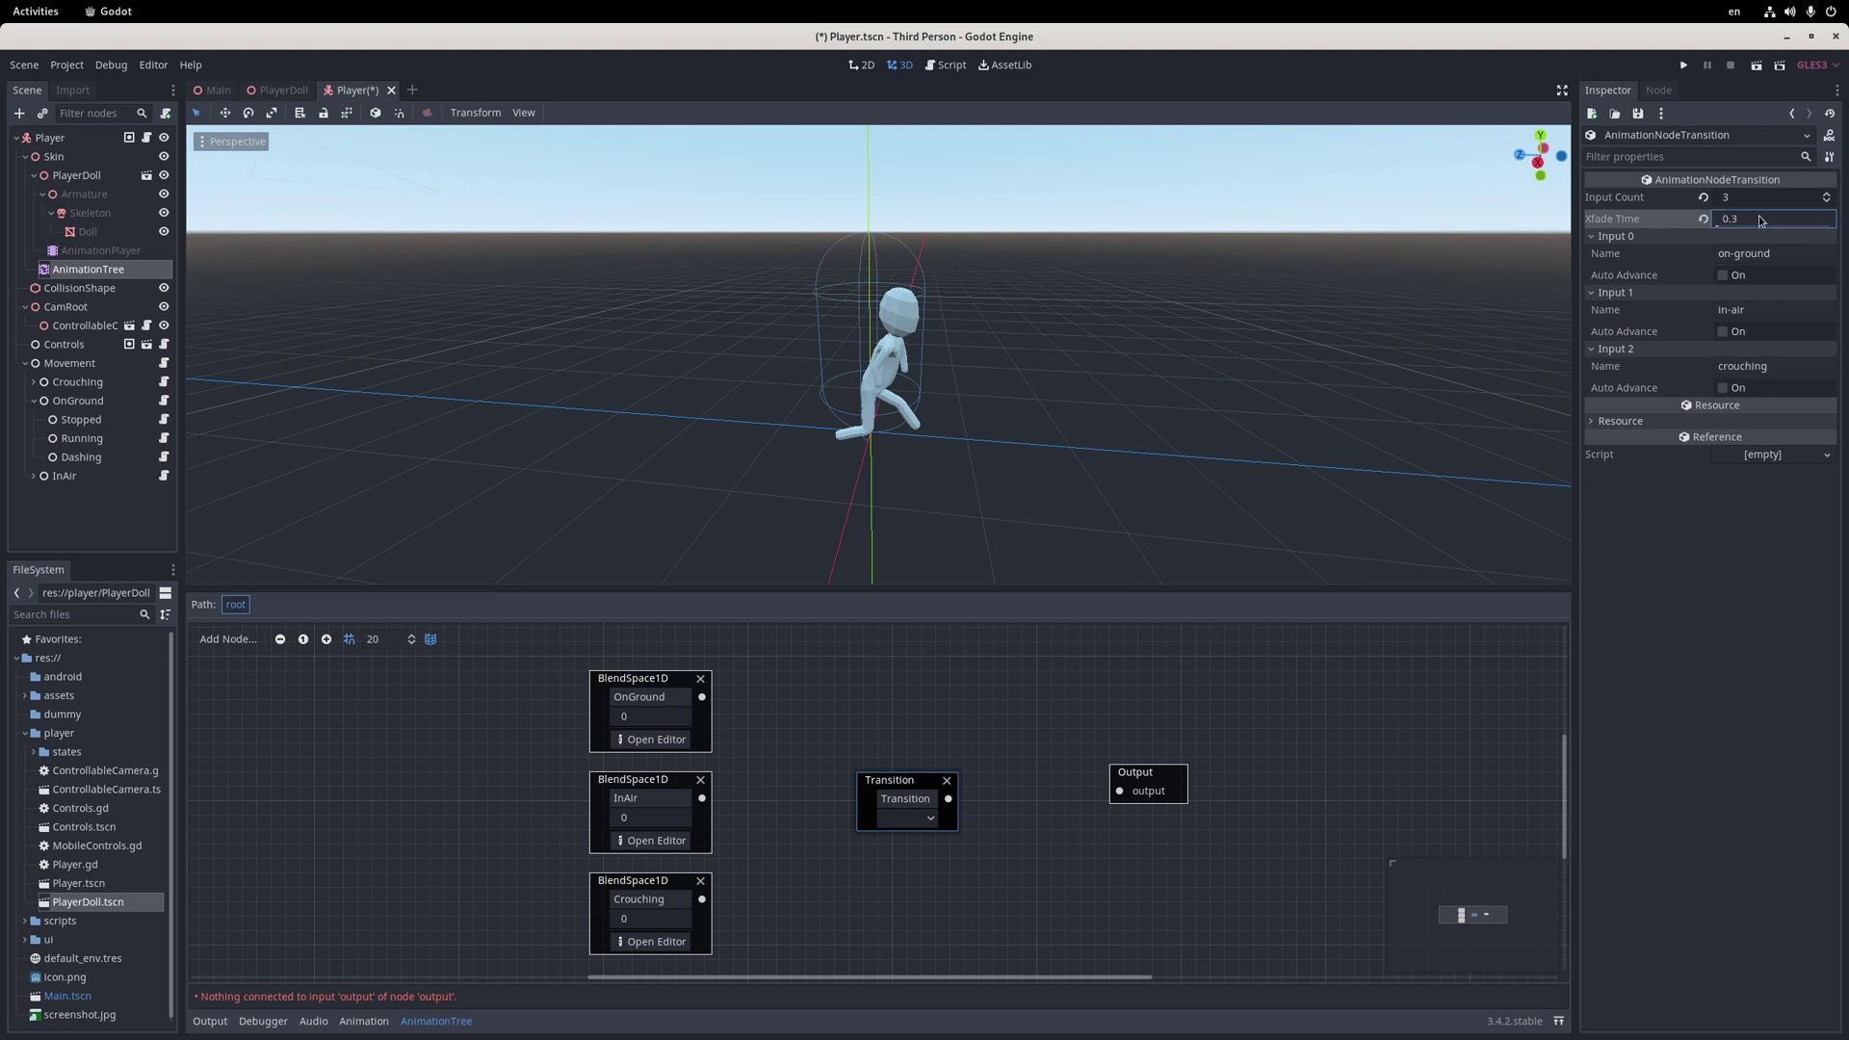
key(ctrl+s)
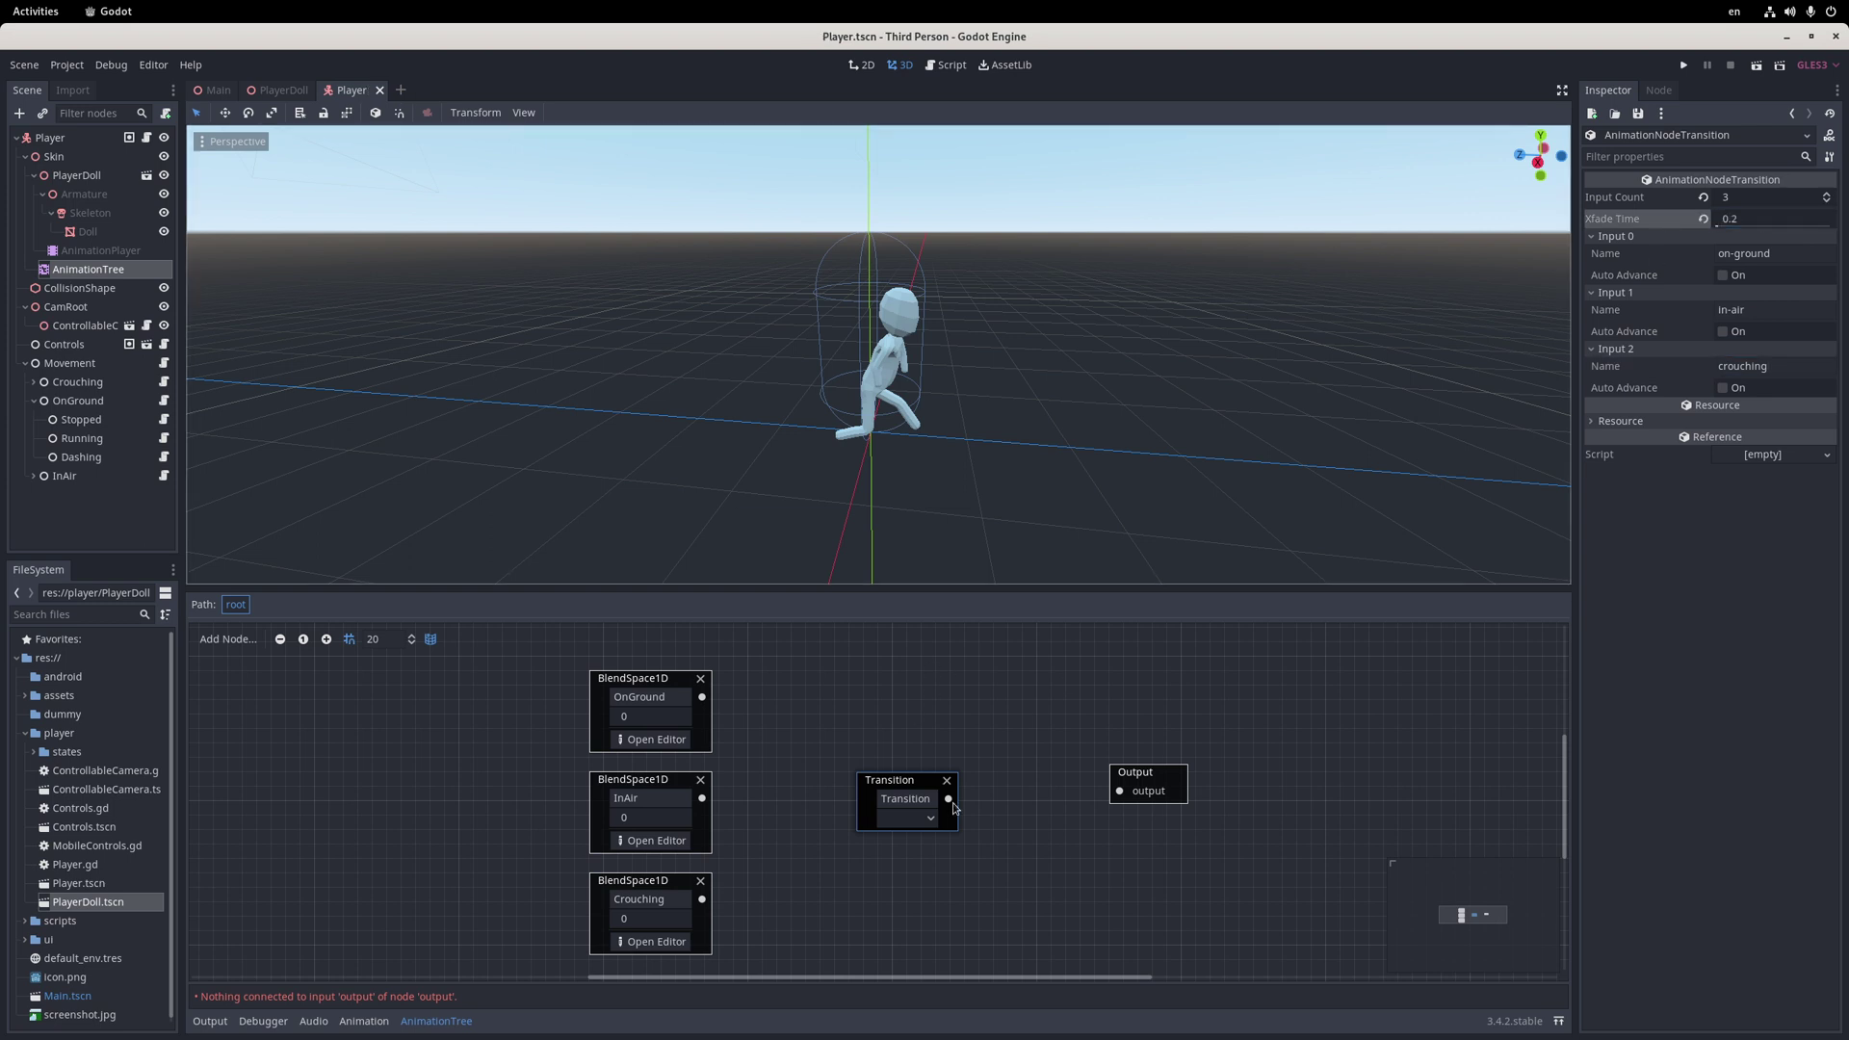
drag(950, 798, 1119, 792)
drag(704, 699, 867, 817)
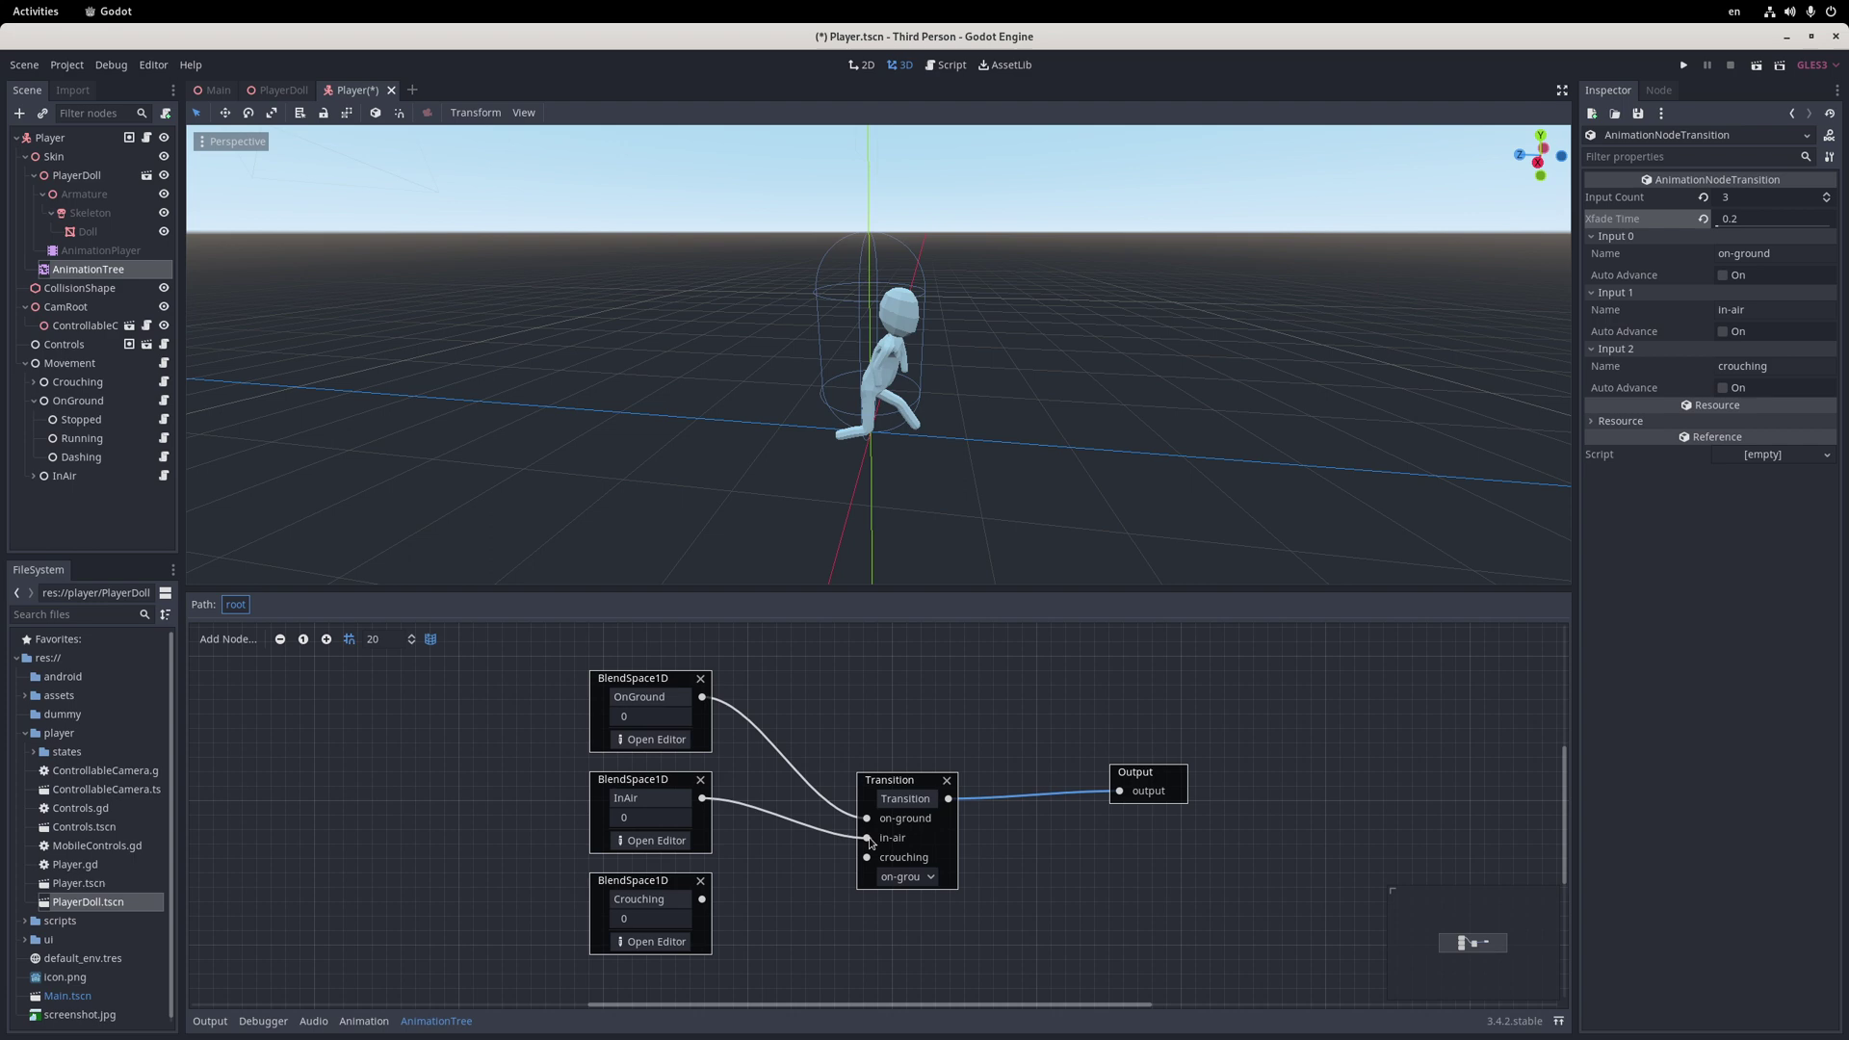
In OnGround's blend space, add idle-loop at 0 and a second animation point
key(ctrl+s)
click(650, 740)
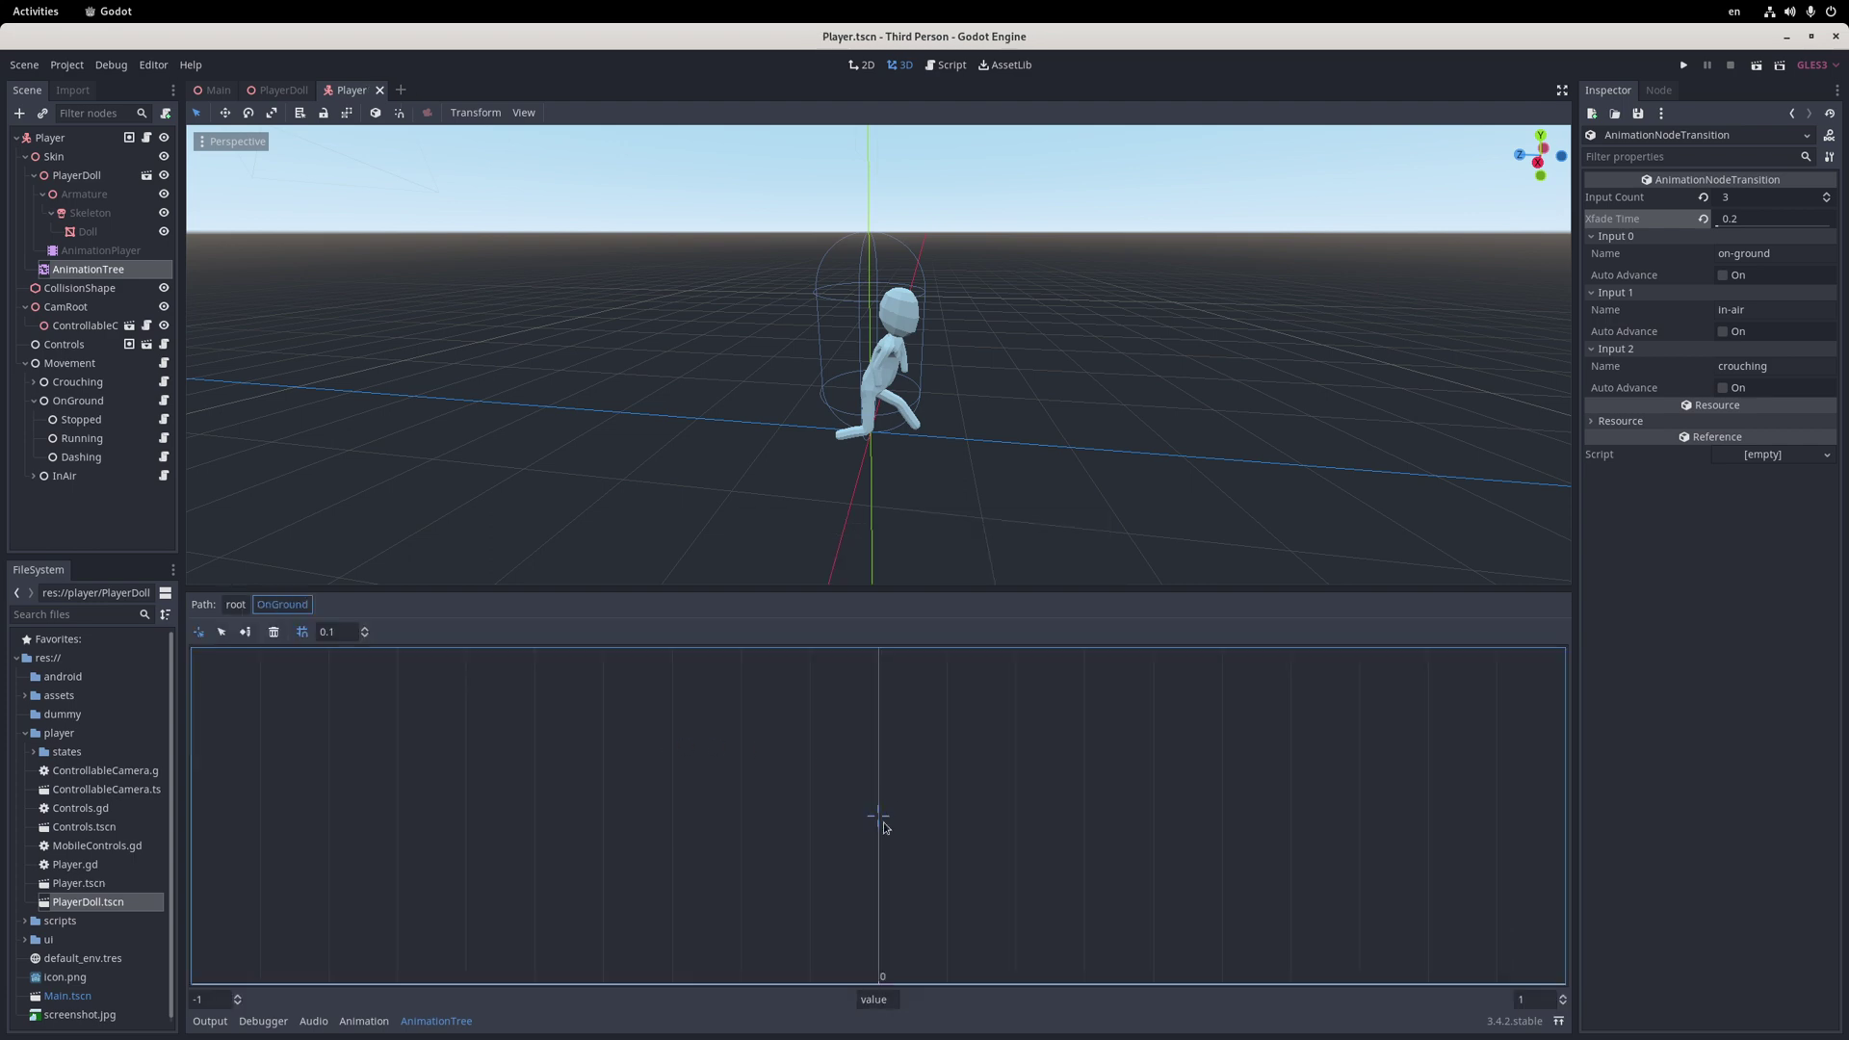
click(871, 817)
mouse_move(915, 828)
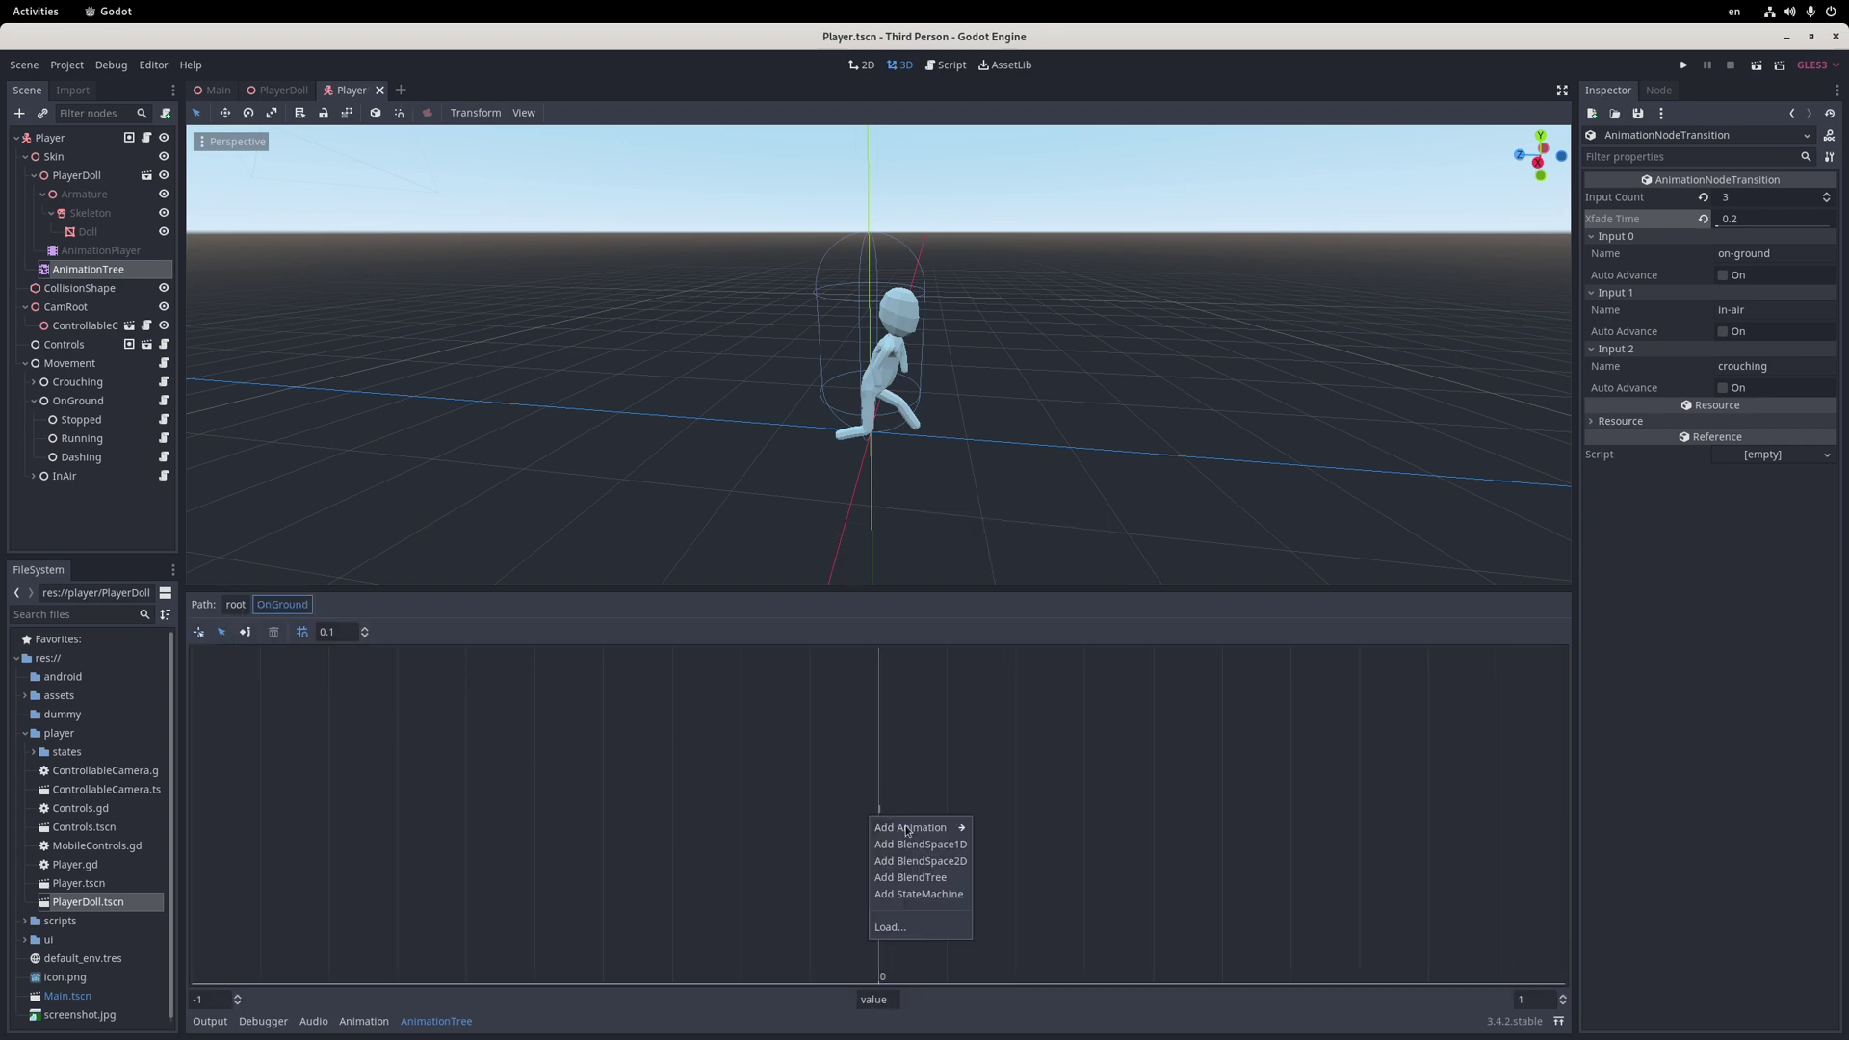
click(1045, 898)
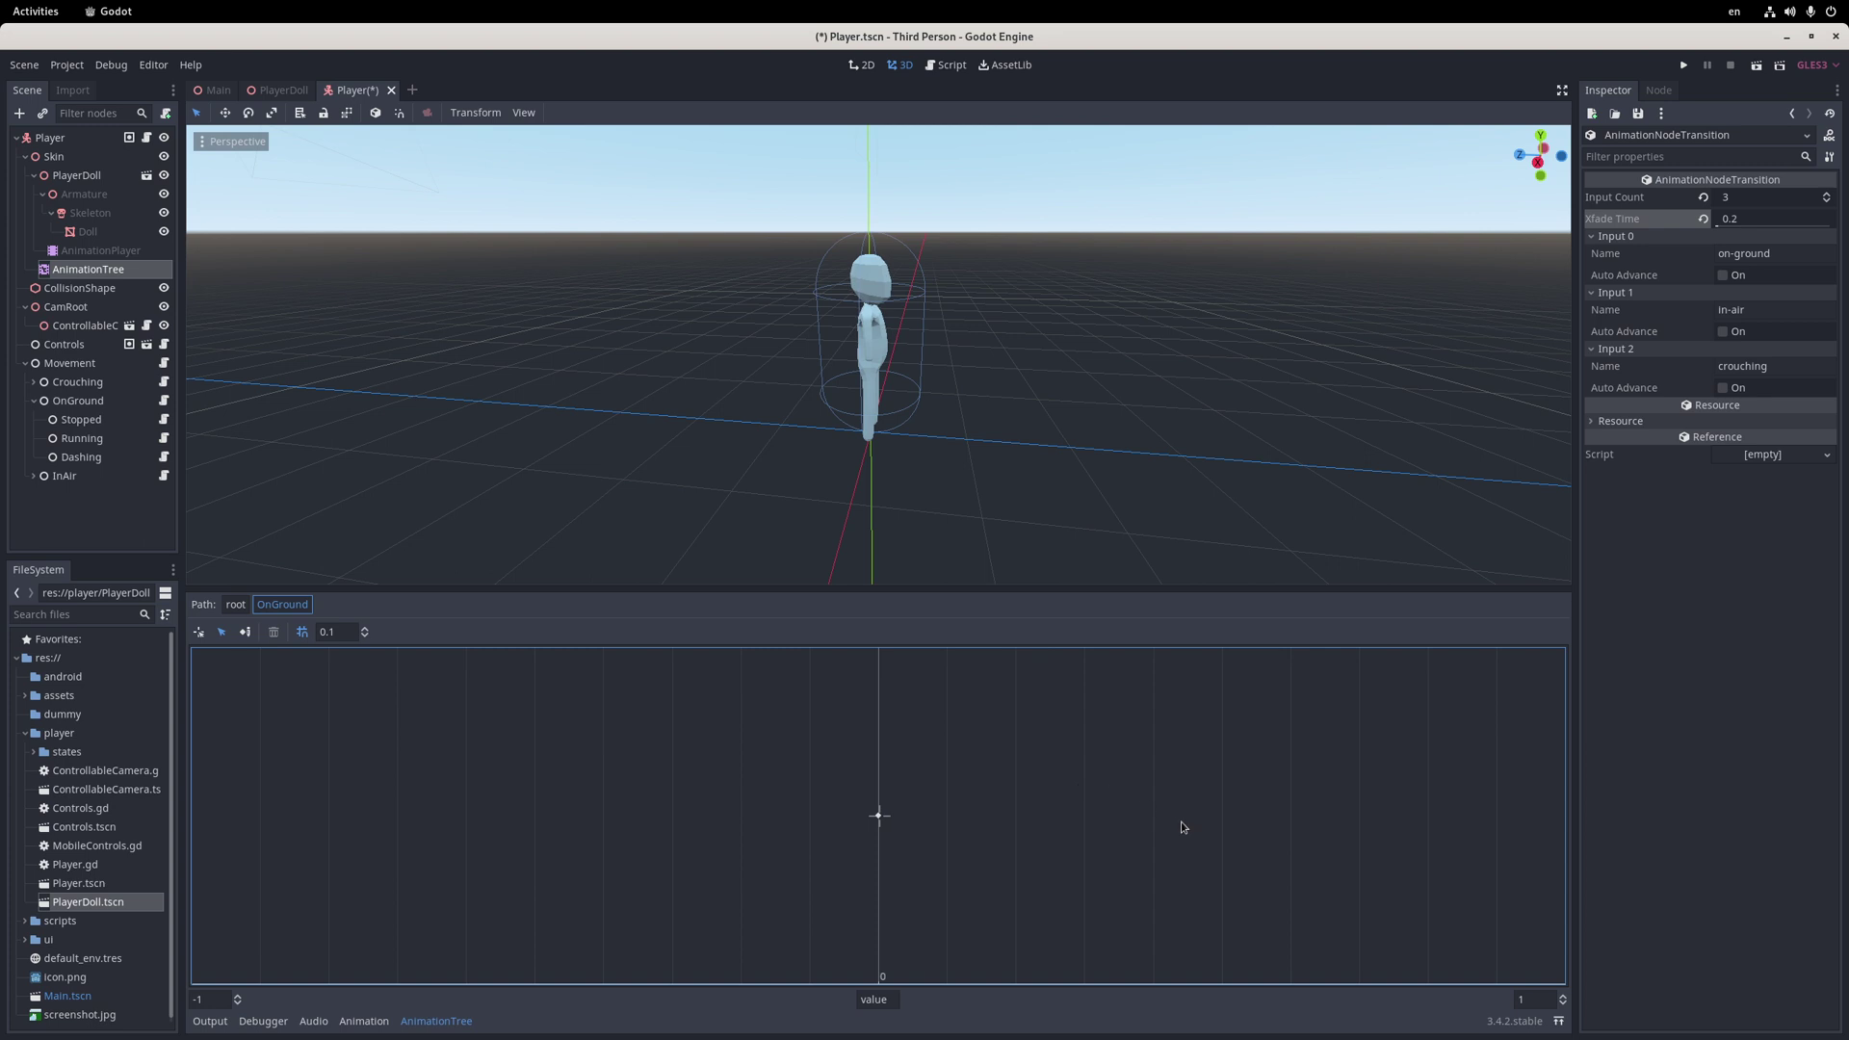
click(1088, 813)
click(1246, 922)
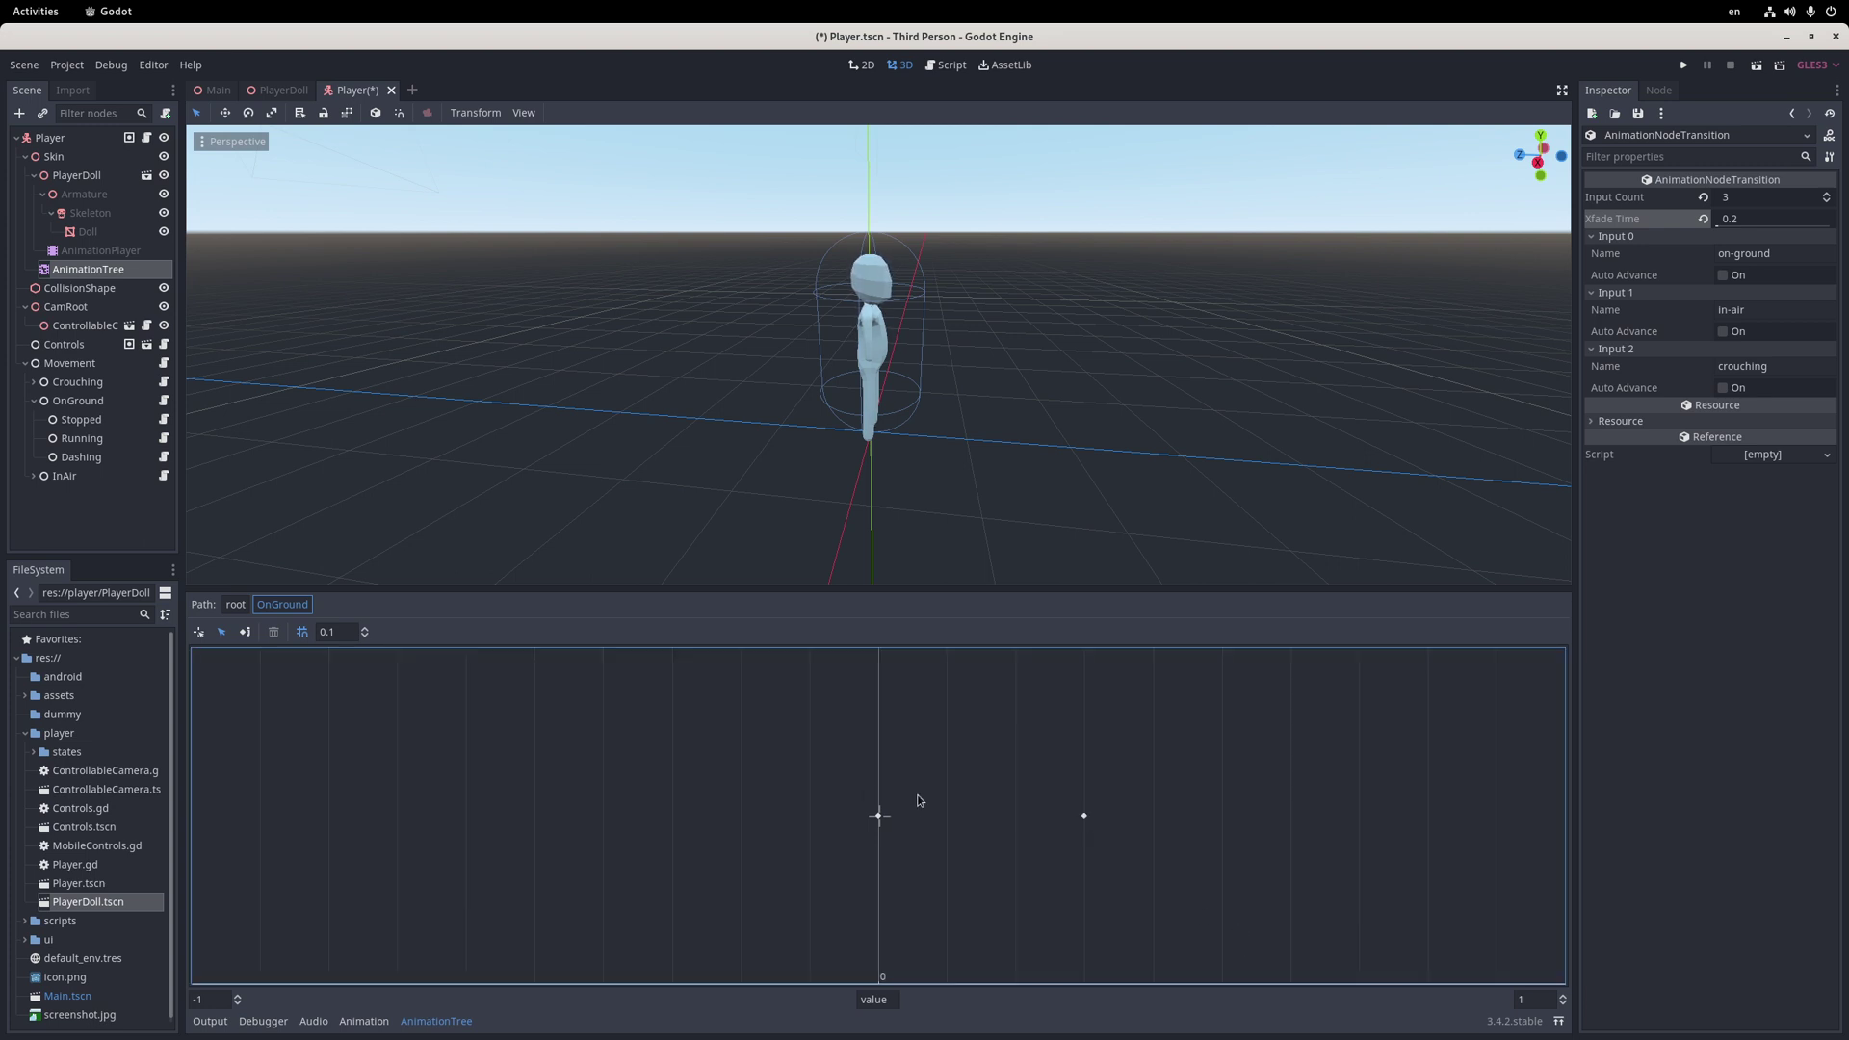
Preview the OnGround blend value toward walking from the root tree, then reset it to 0
click(236, 606)
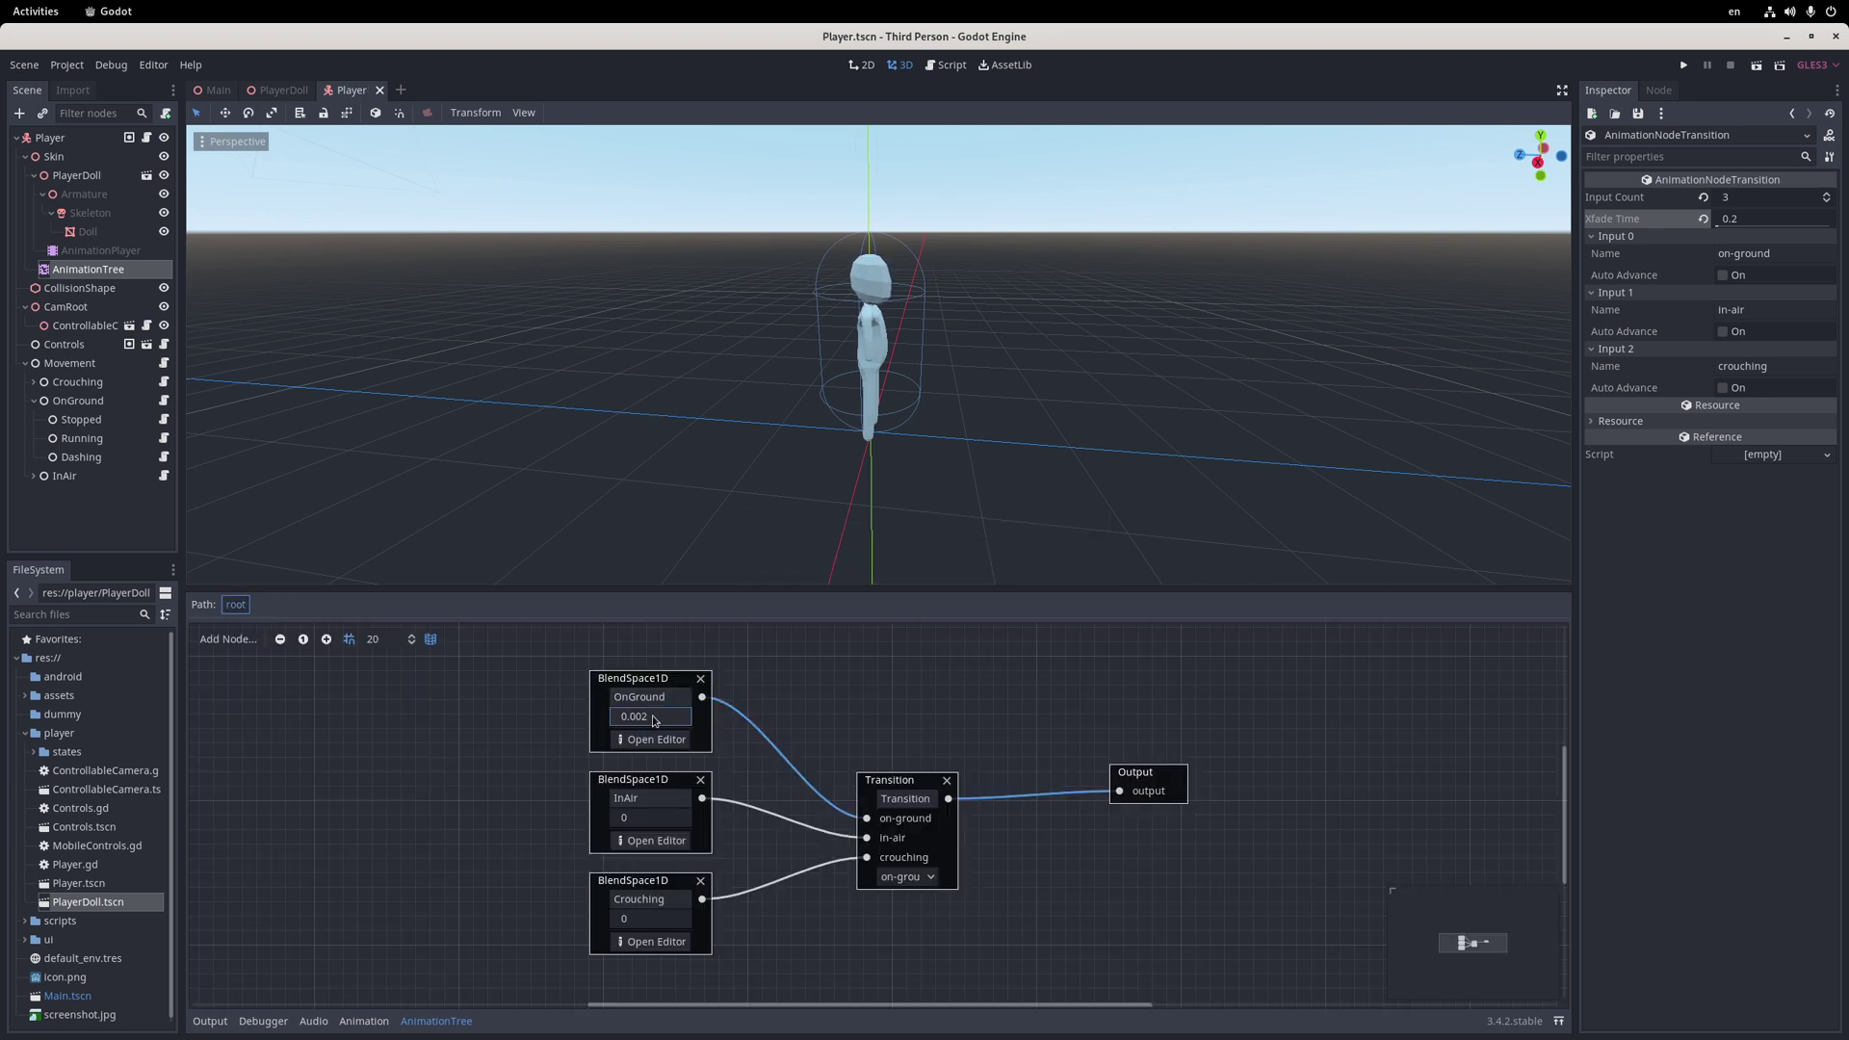
drag(654, 720, 679, 722)
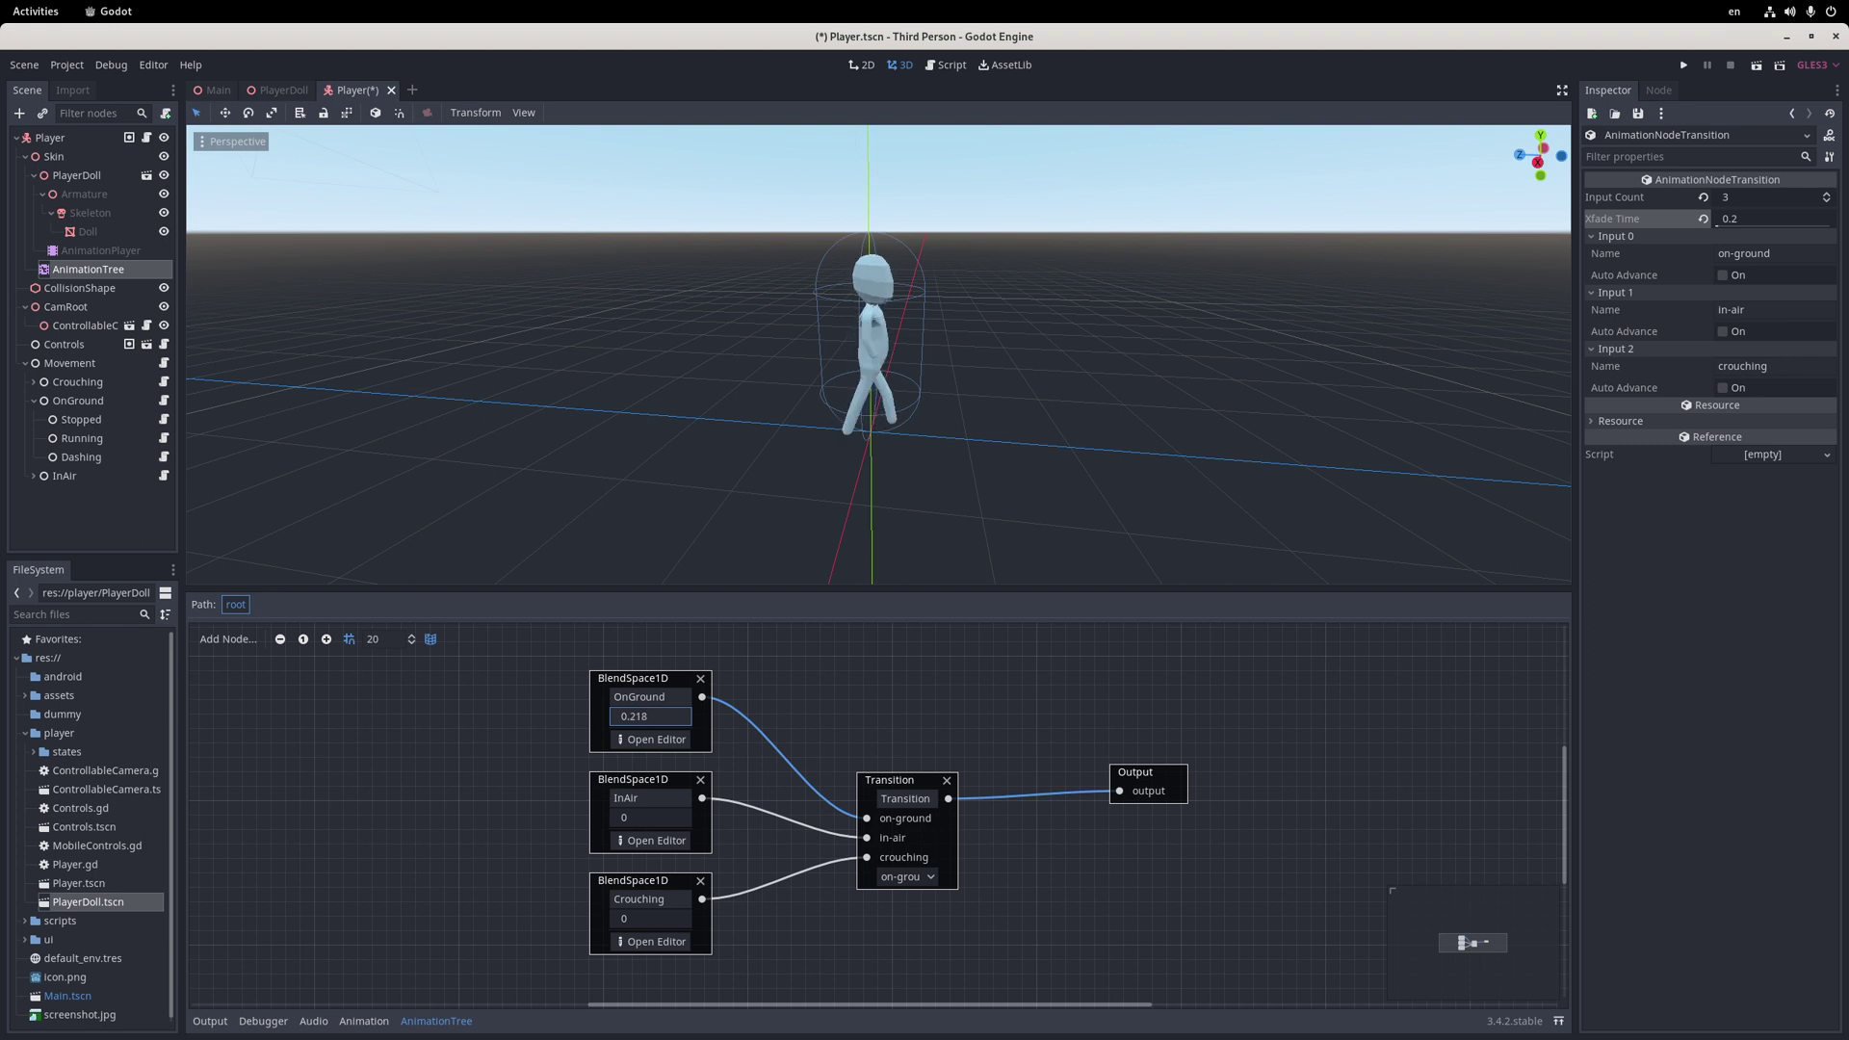
drag(634, 720, 693, 719)
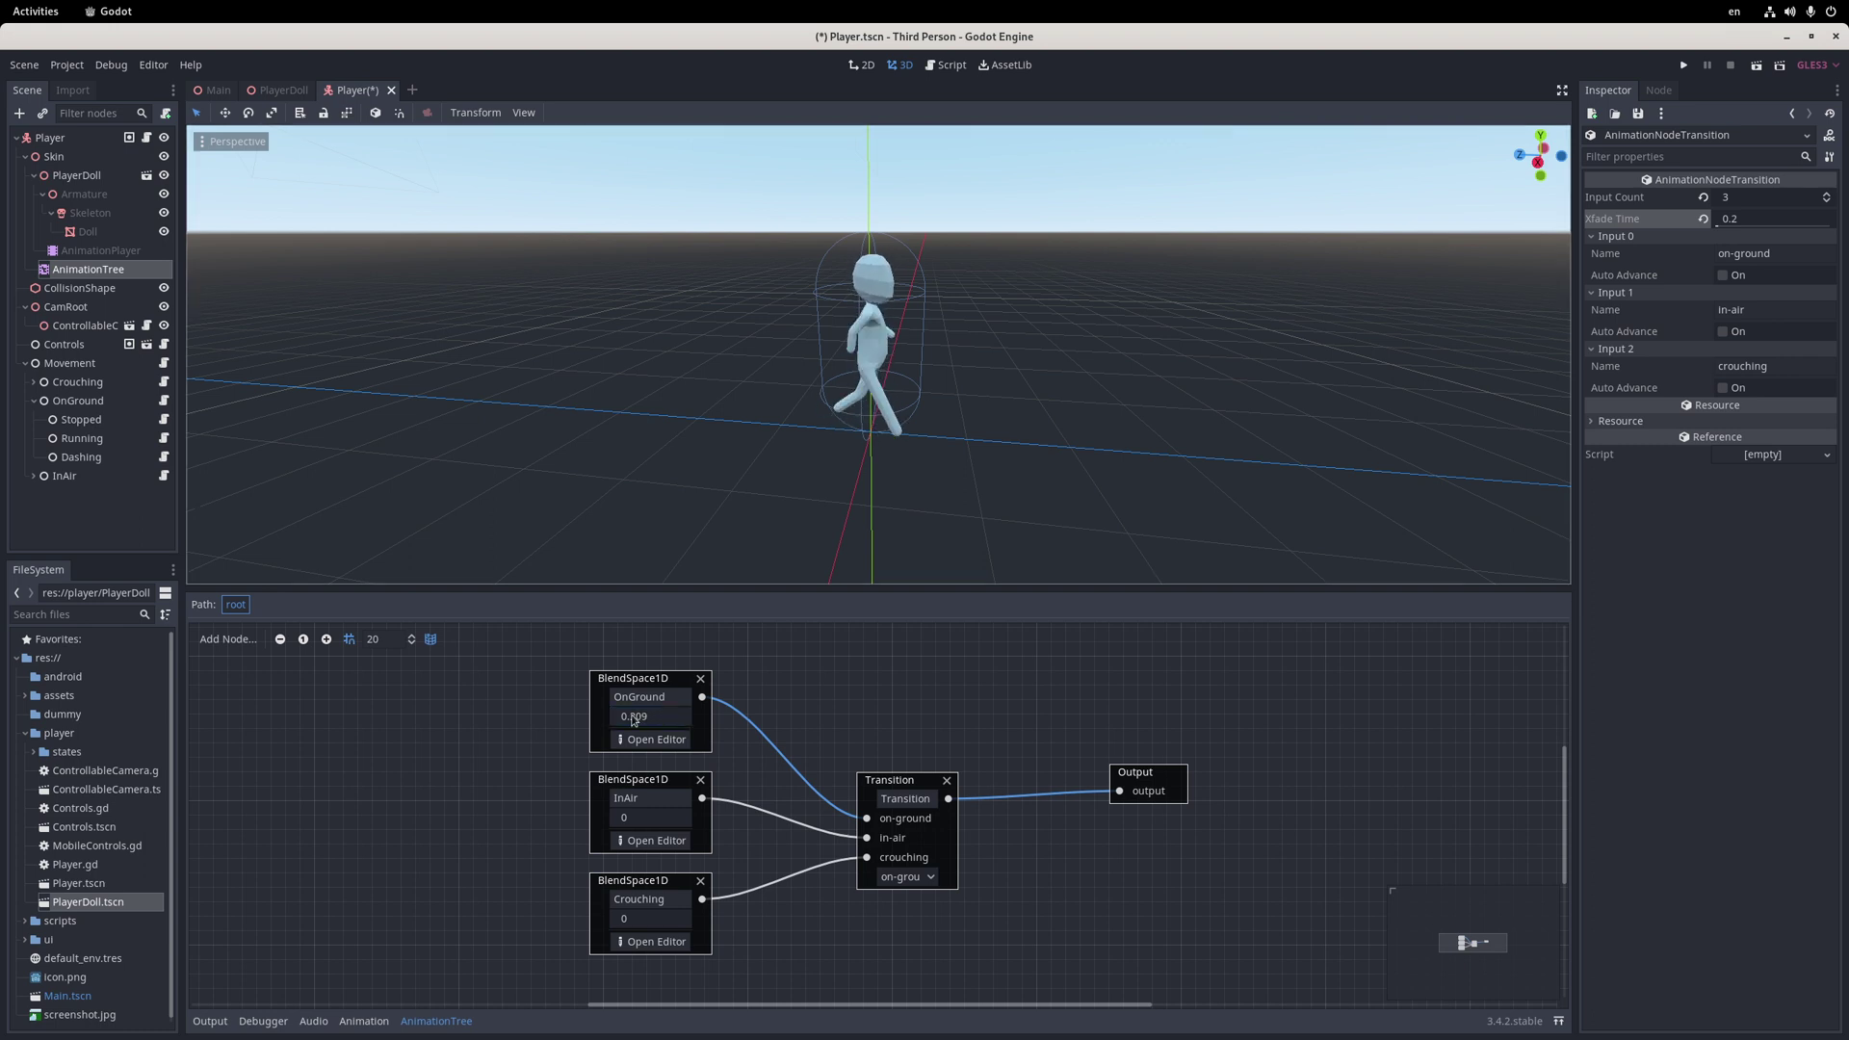
click(635, 720)
text(0)
key(Return)
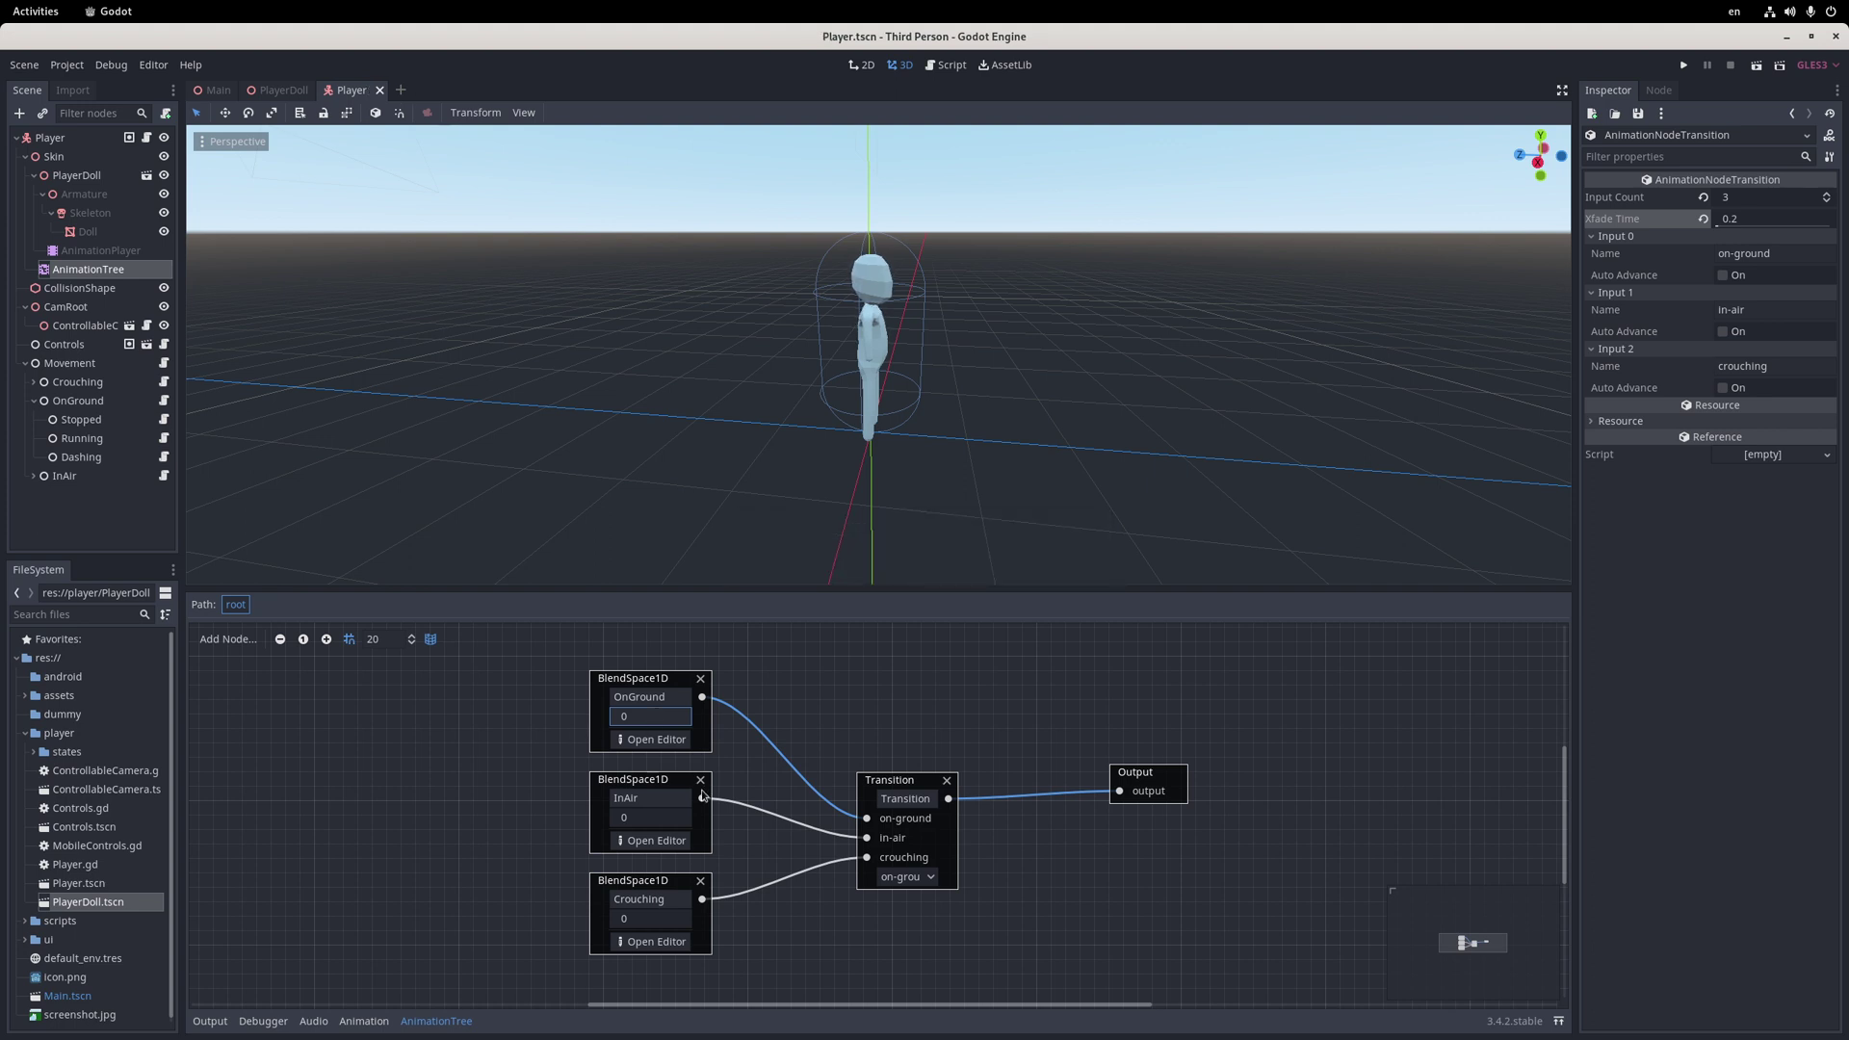
click(645, 848)
Add animation points on either side of zero in InAir's blend space and save
right_click(879, 818)
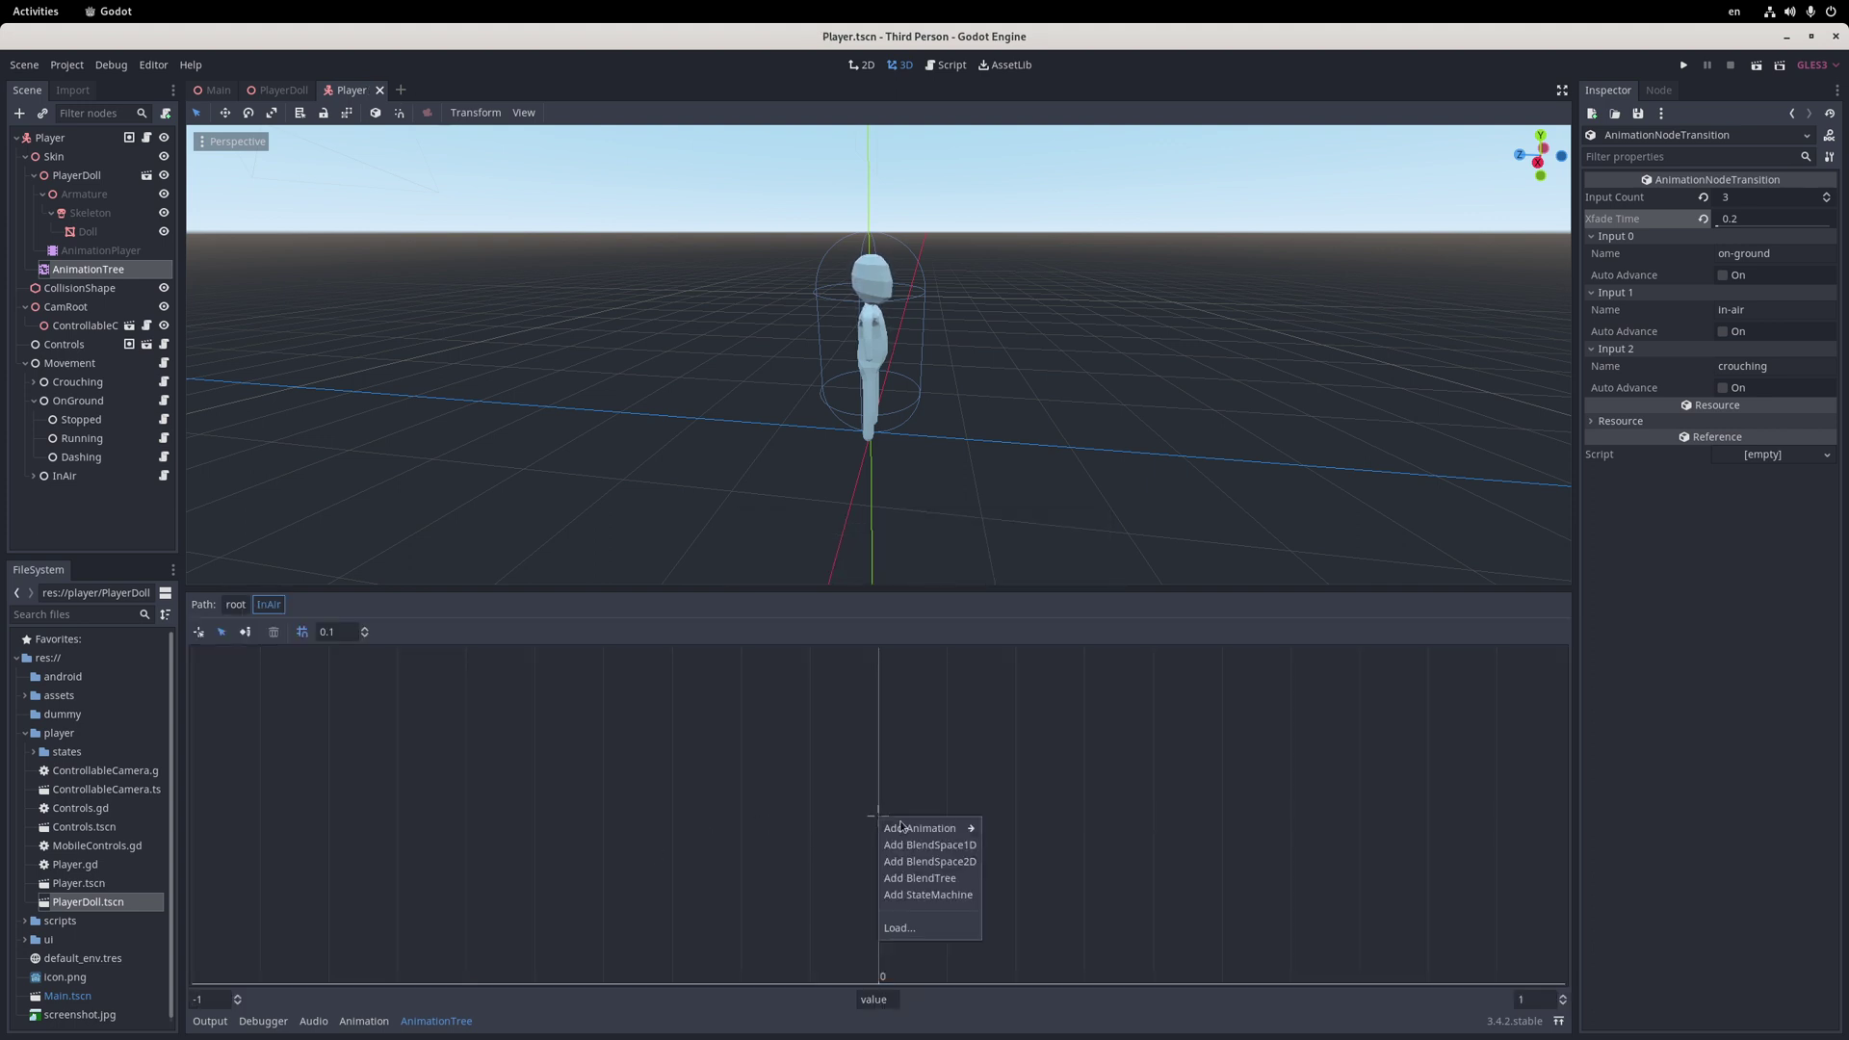
click(1035, 863)
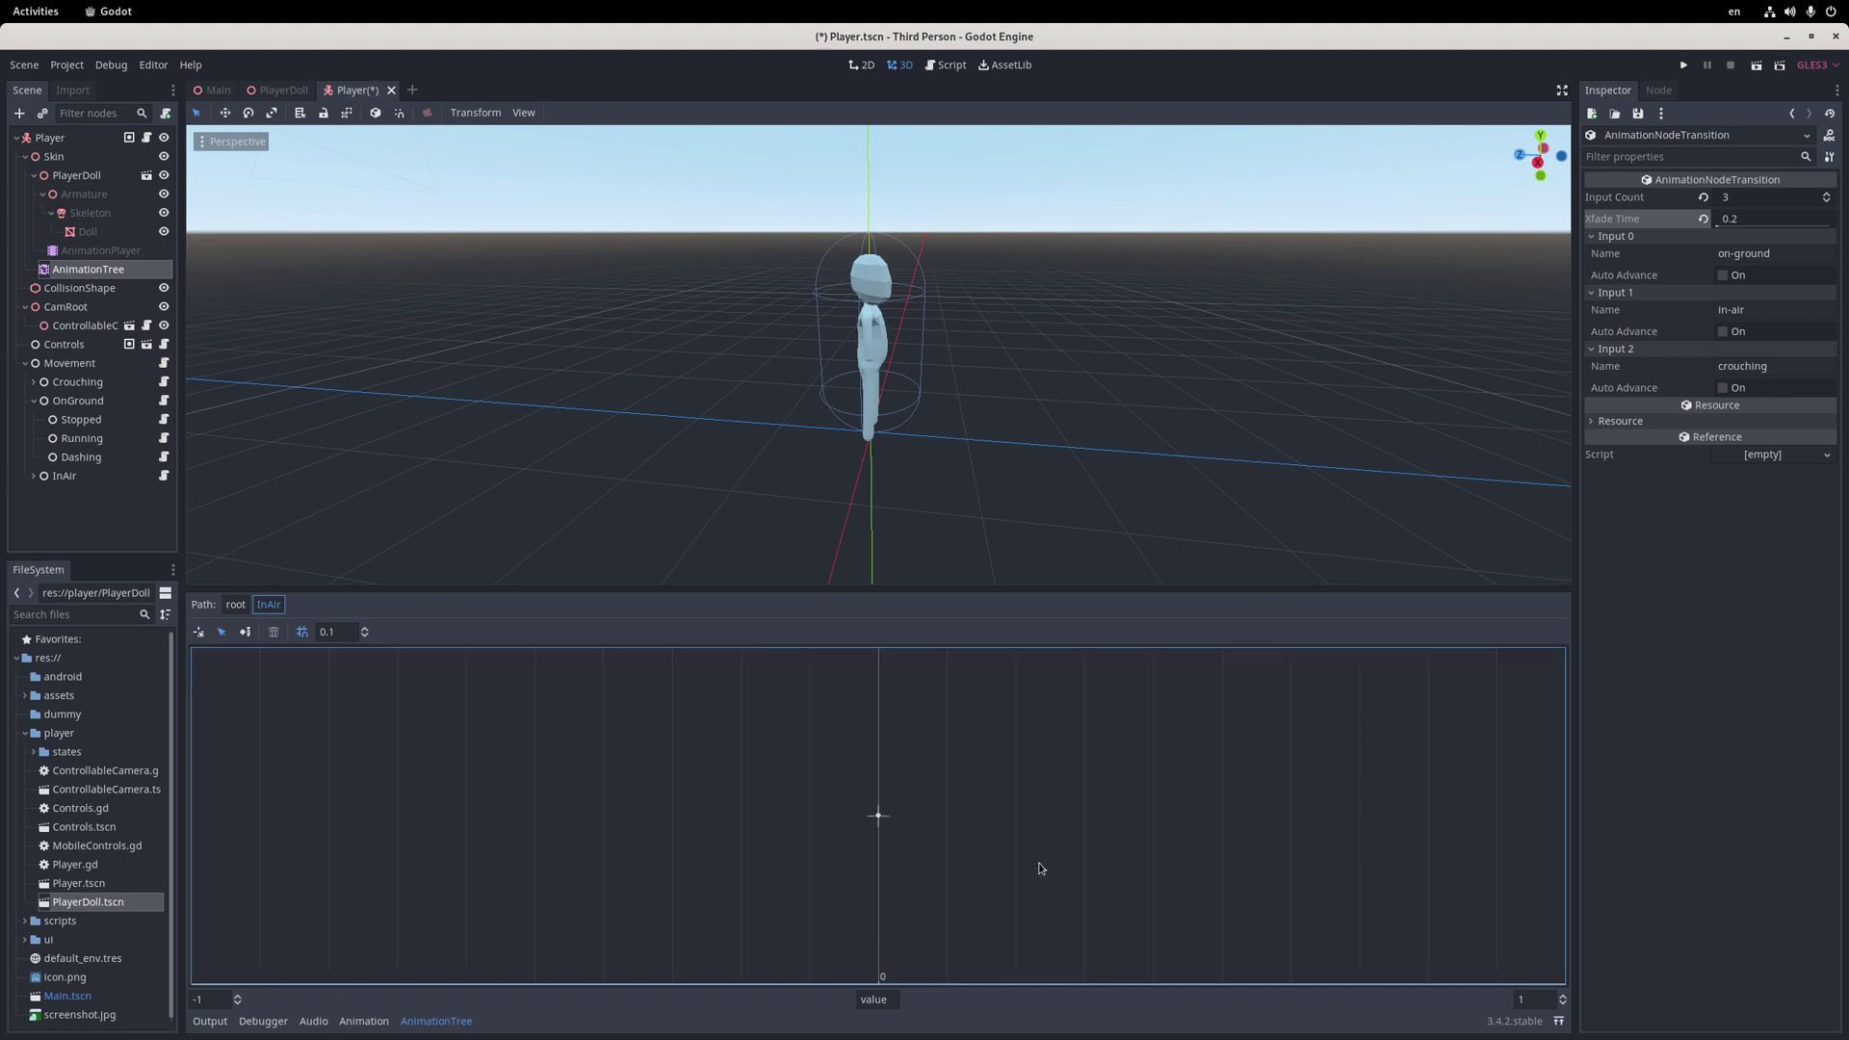
right_click(1081, 816)
mouse_move(1124, 828)
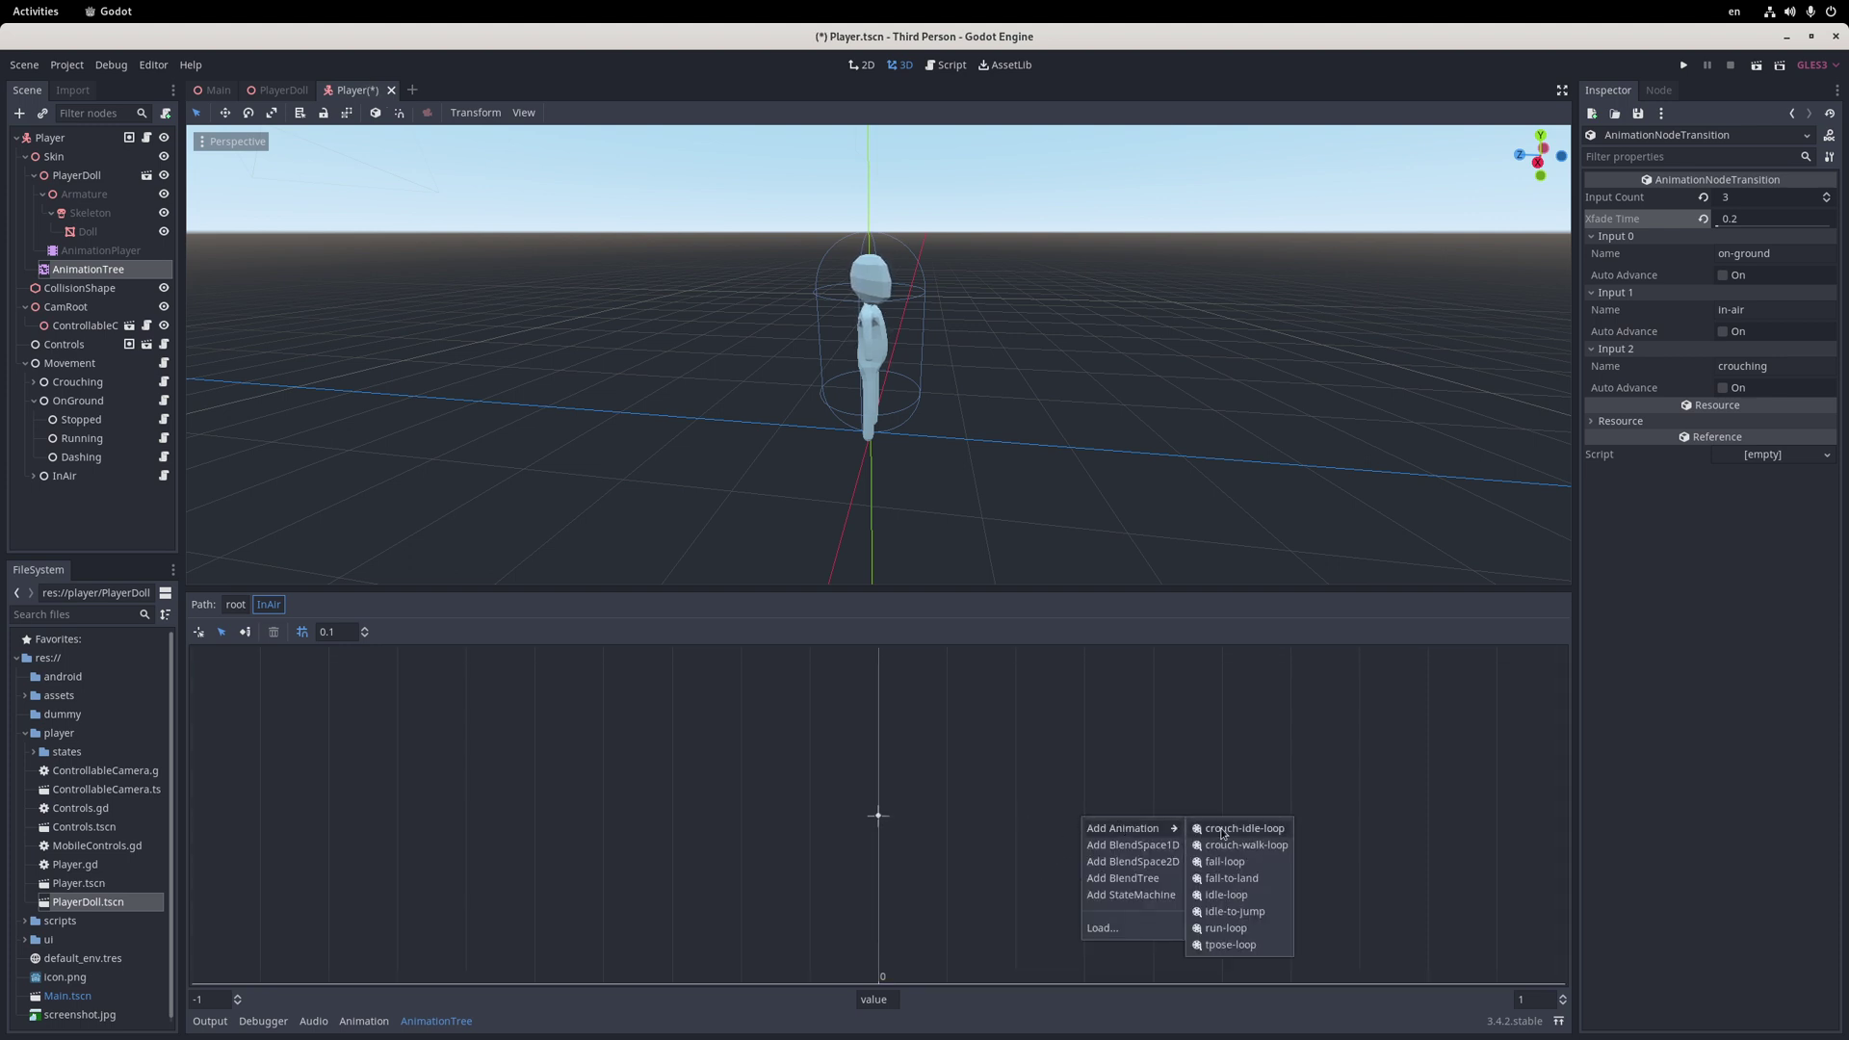
click(1250, 912)
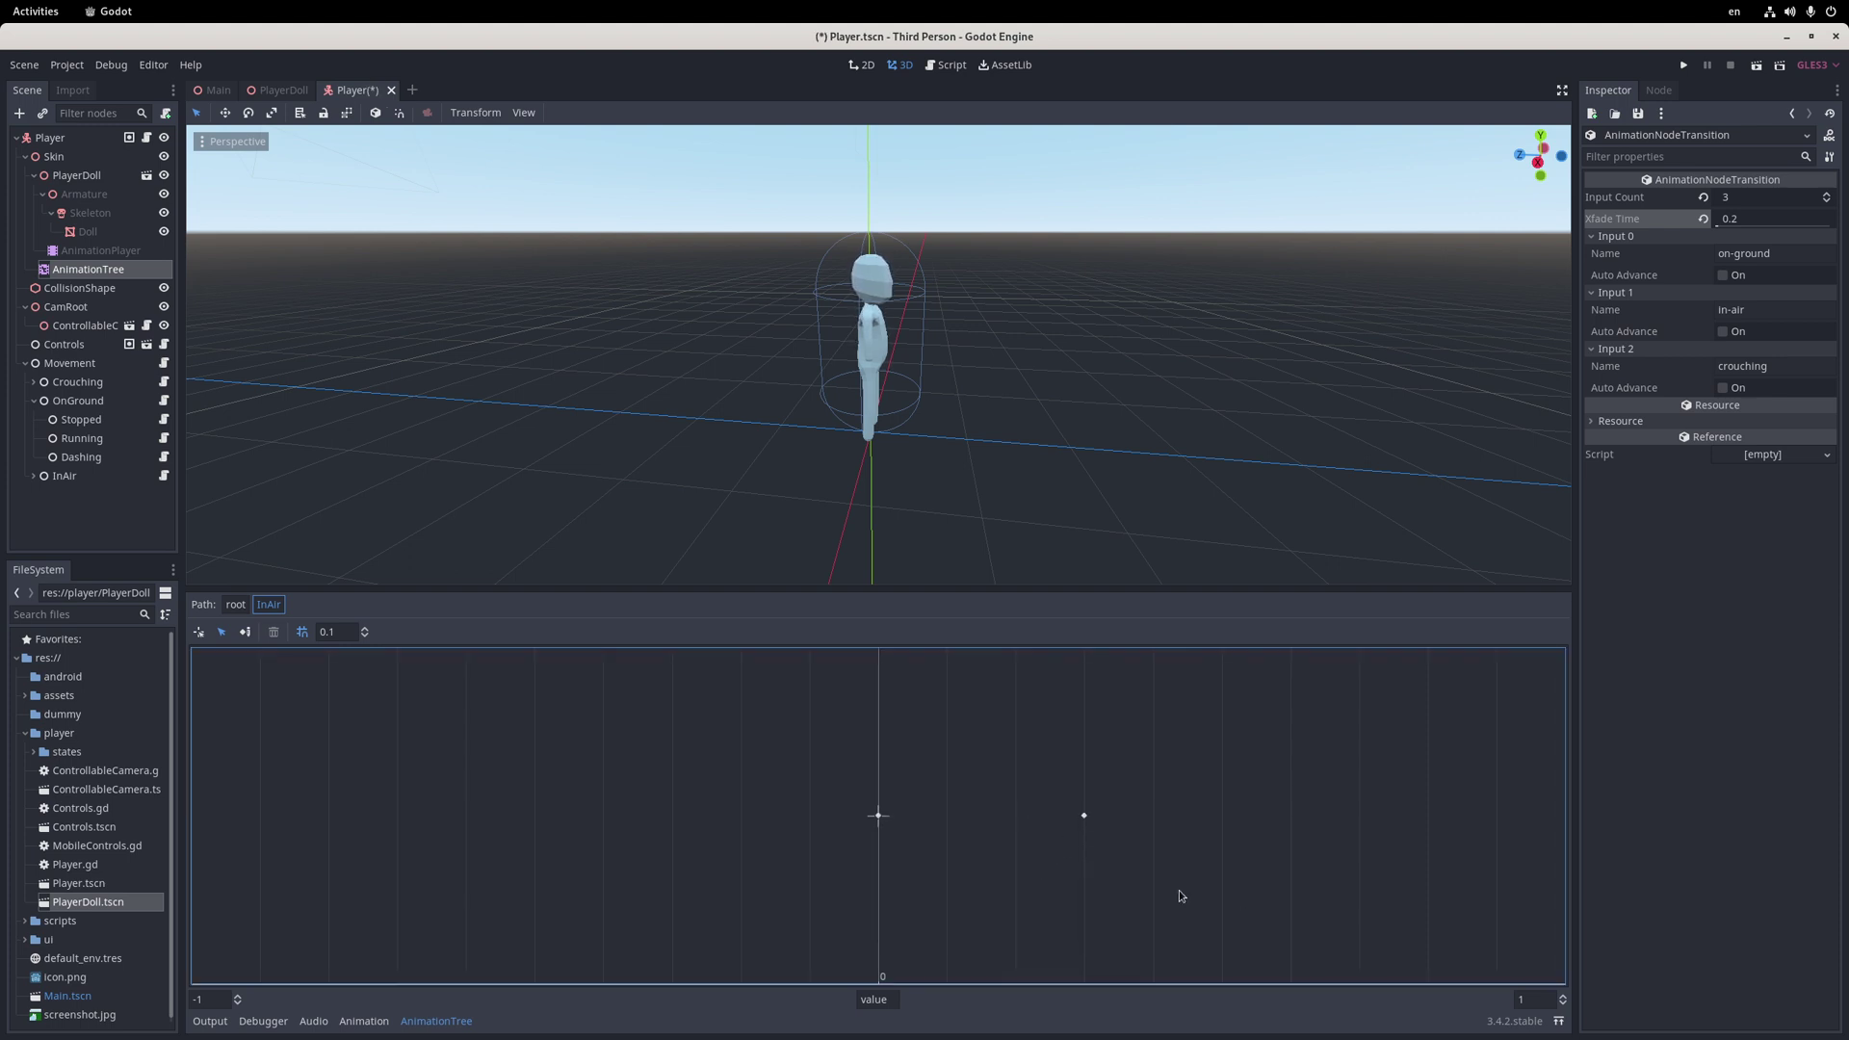
right_click(672, 815)
click(838, 888)
key(ctrl+s)
Switch the root Transition preview repeatedly between in-air and on-ground, finishing on on-ground
click(236, 604)
click(919, 877)
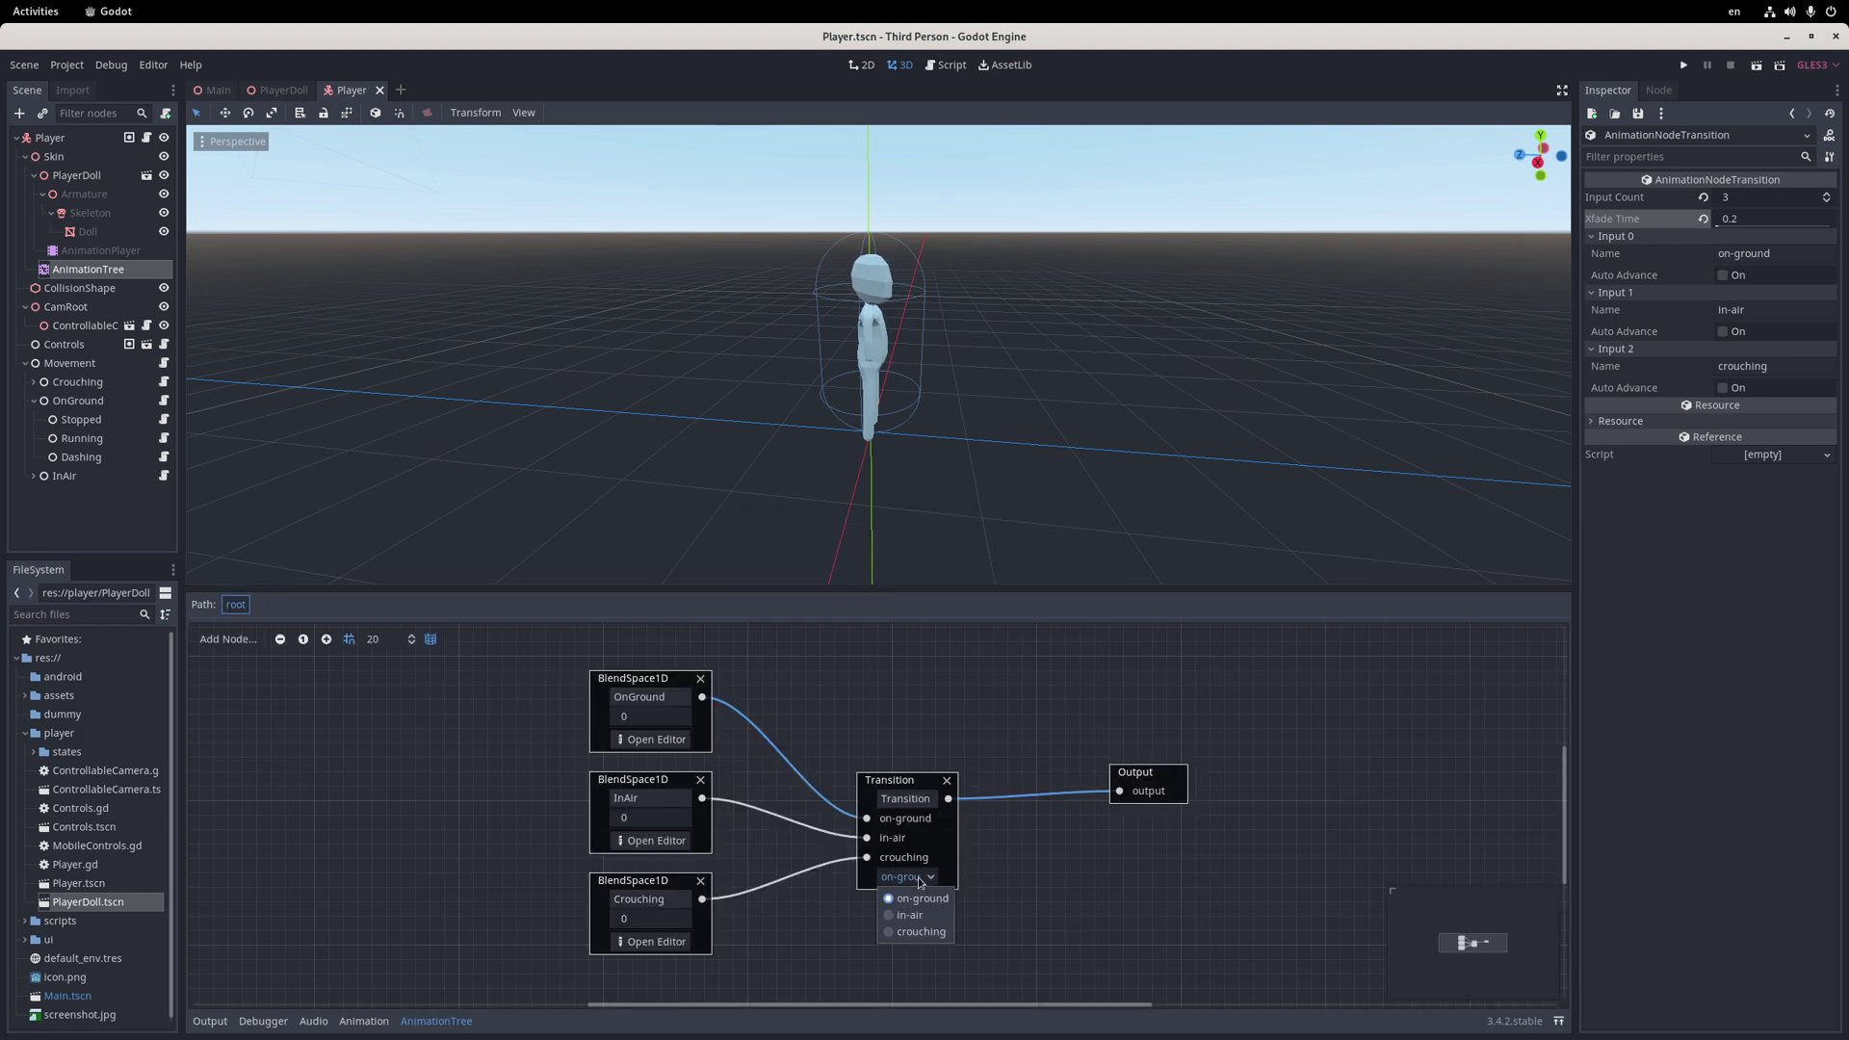
click(909, 915)
mouse_move(924, 492)
middle_down()
mouse_move(1083, 489)
mouse_move(979, 491)
middle_up()
click(919, 878)
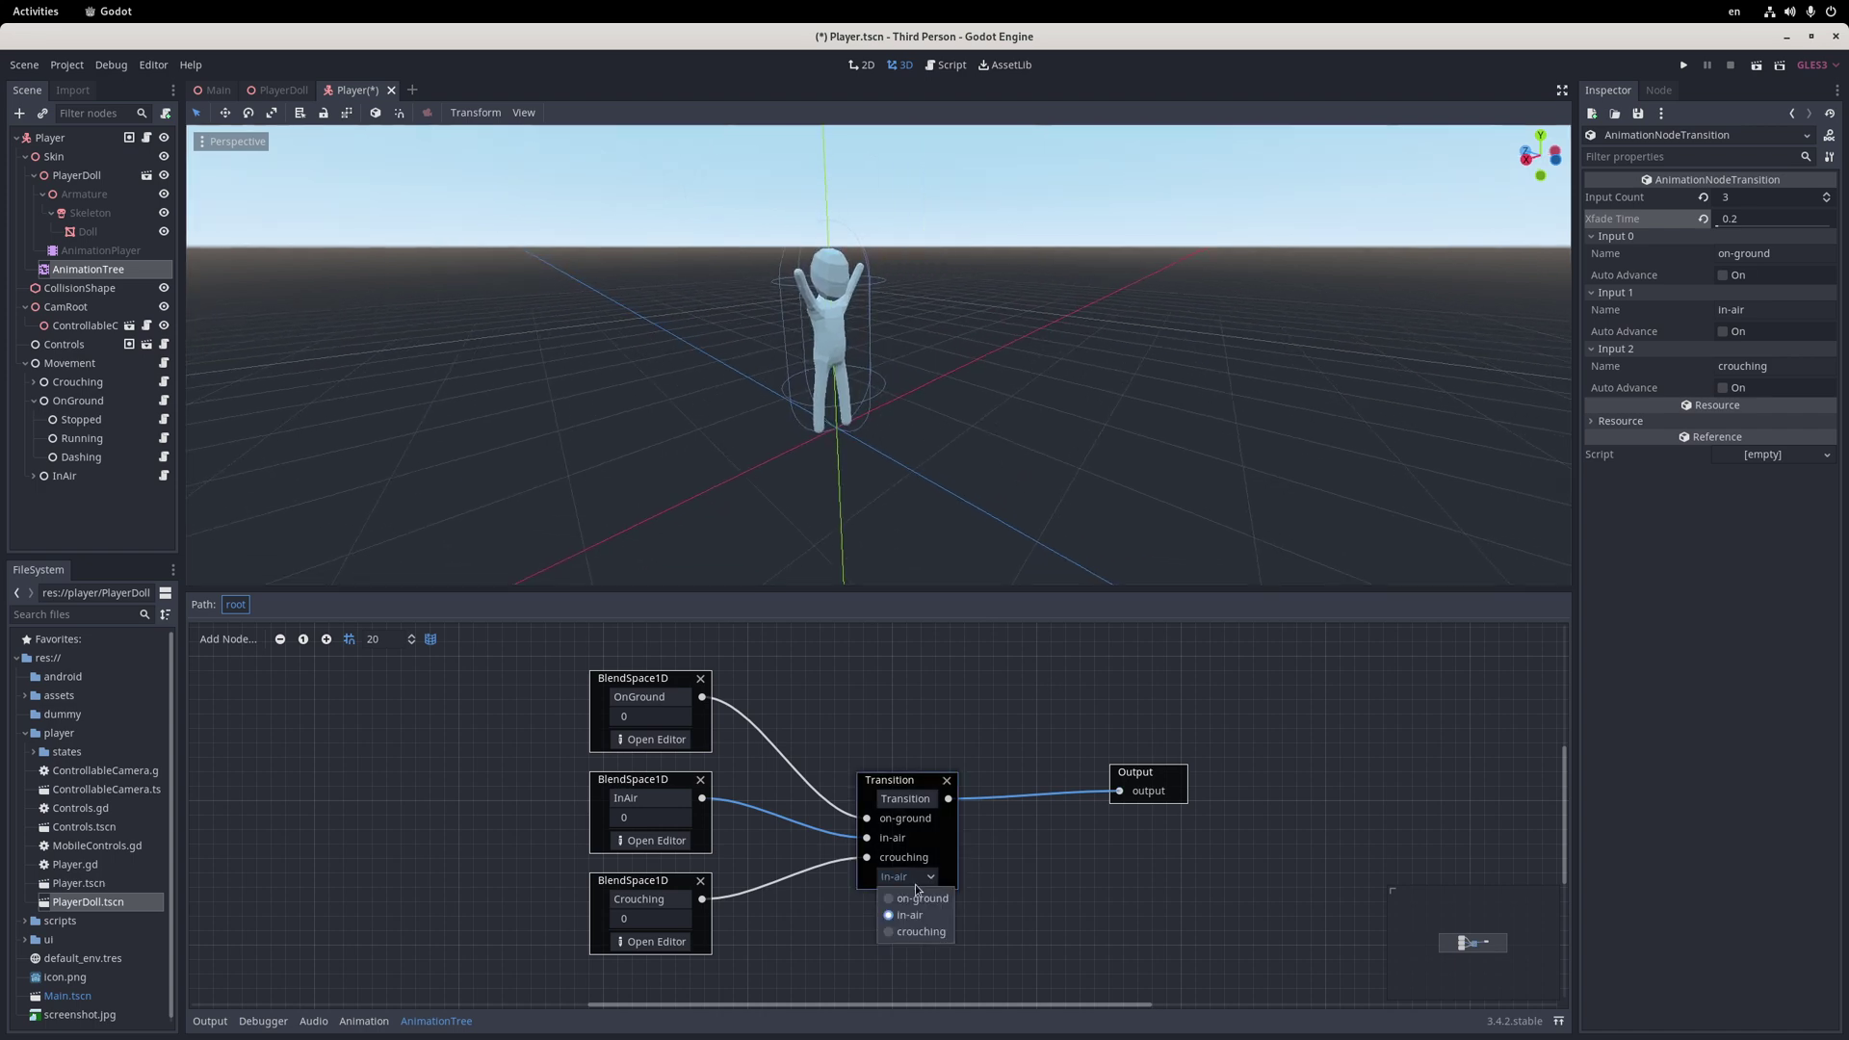
click(919, 877)
click(925, 919)
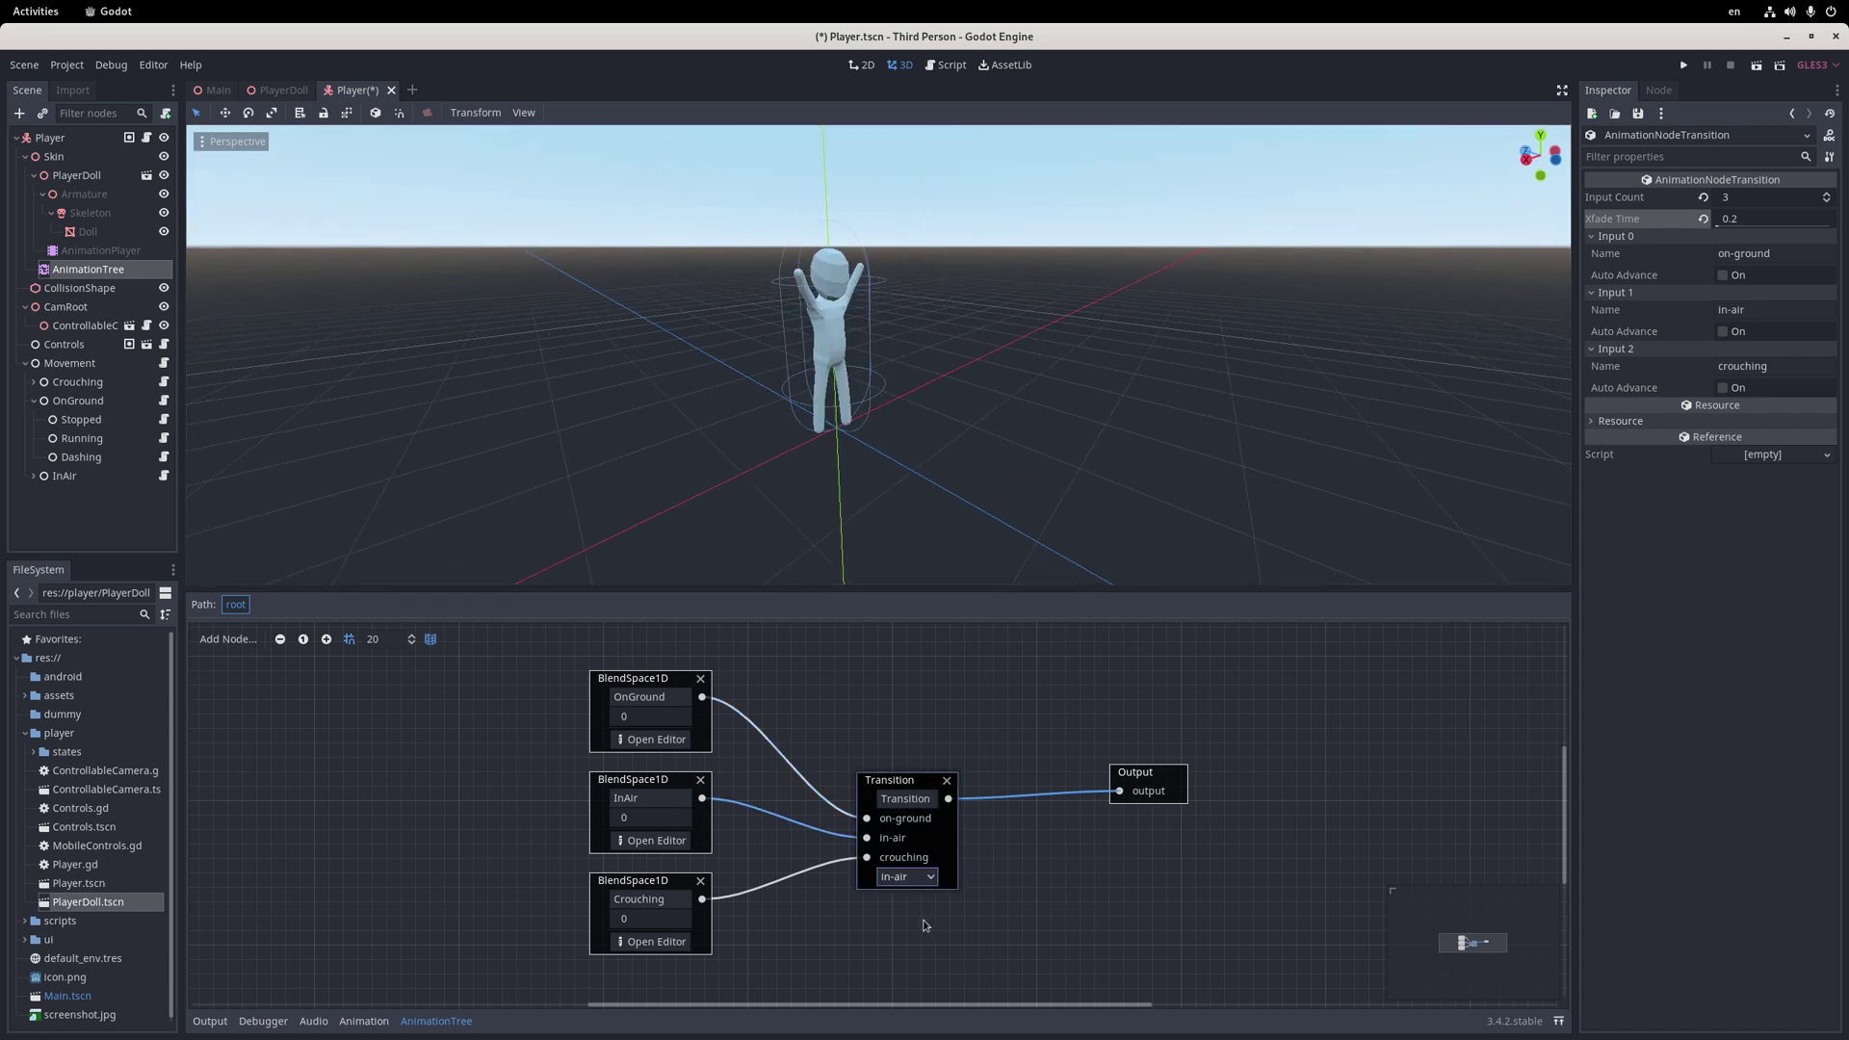
click(925, 900)
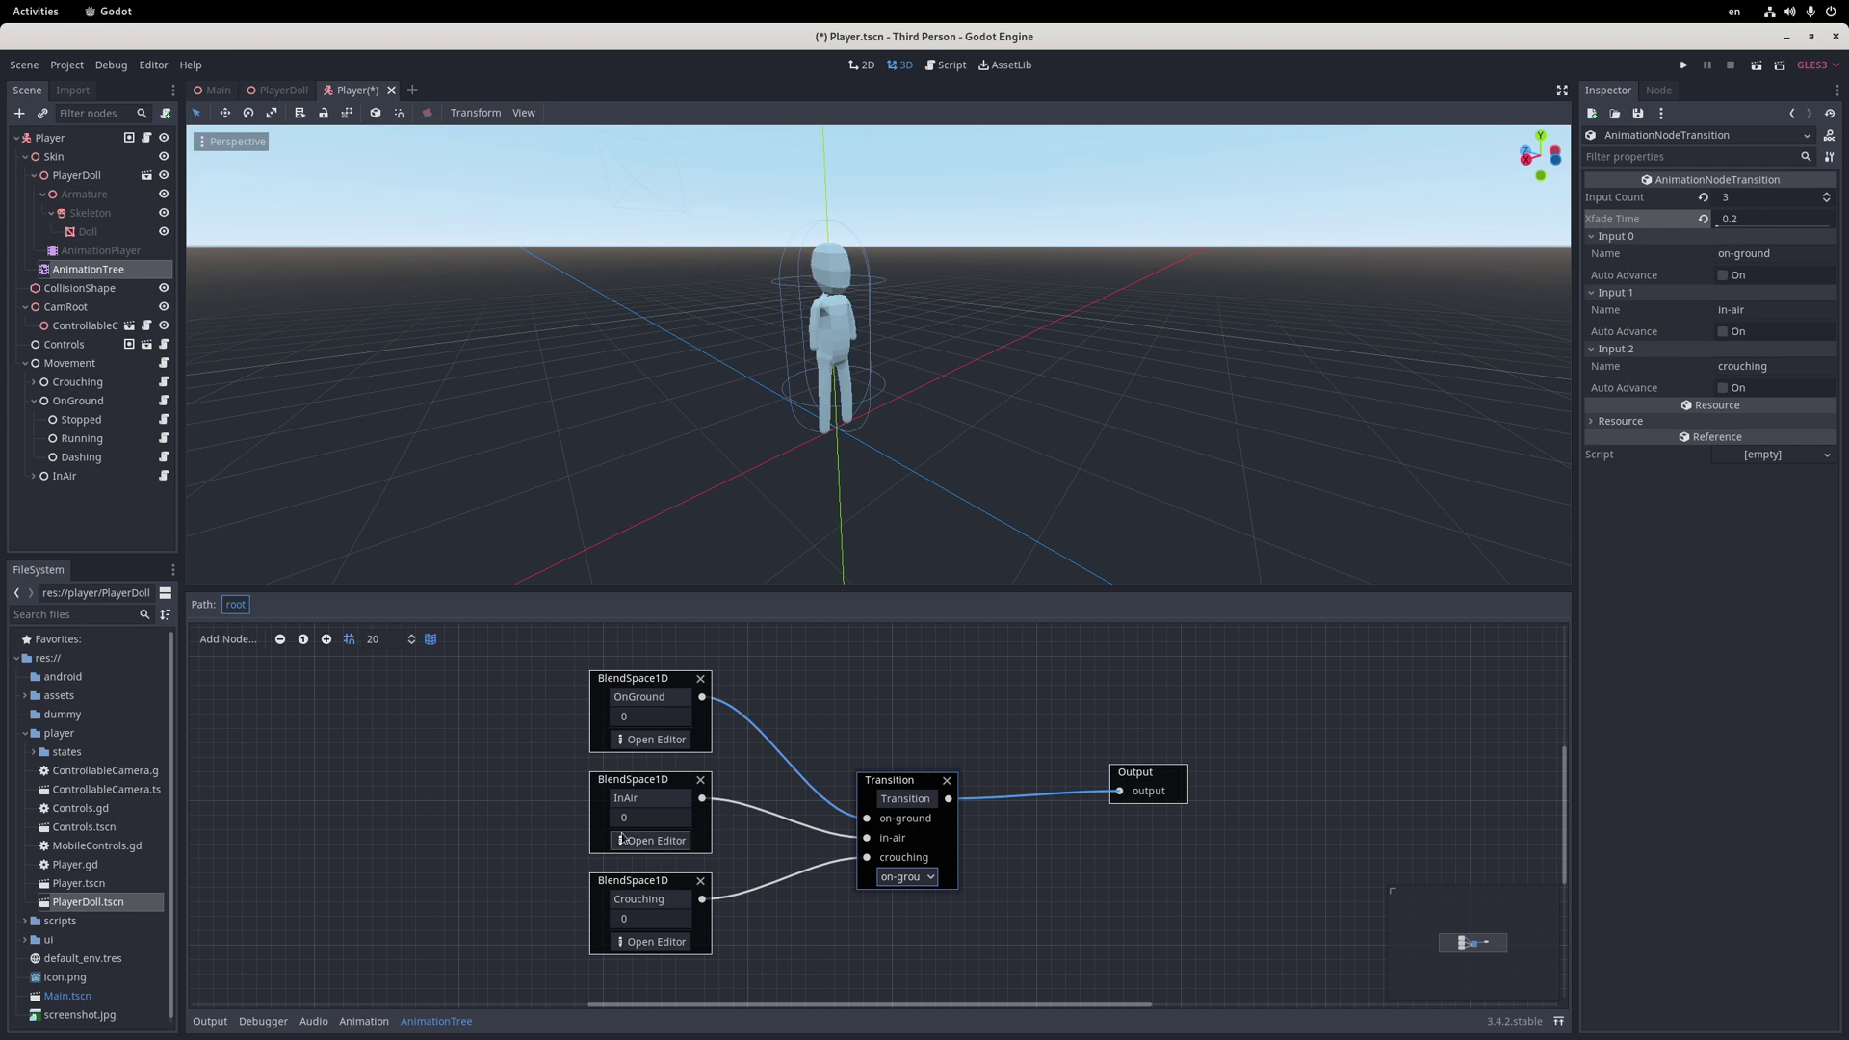
click(919, 878)
click(925, 919)
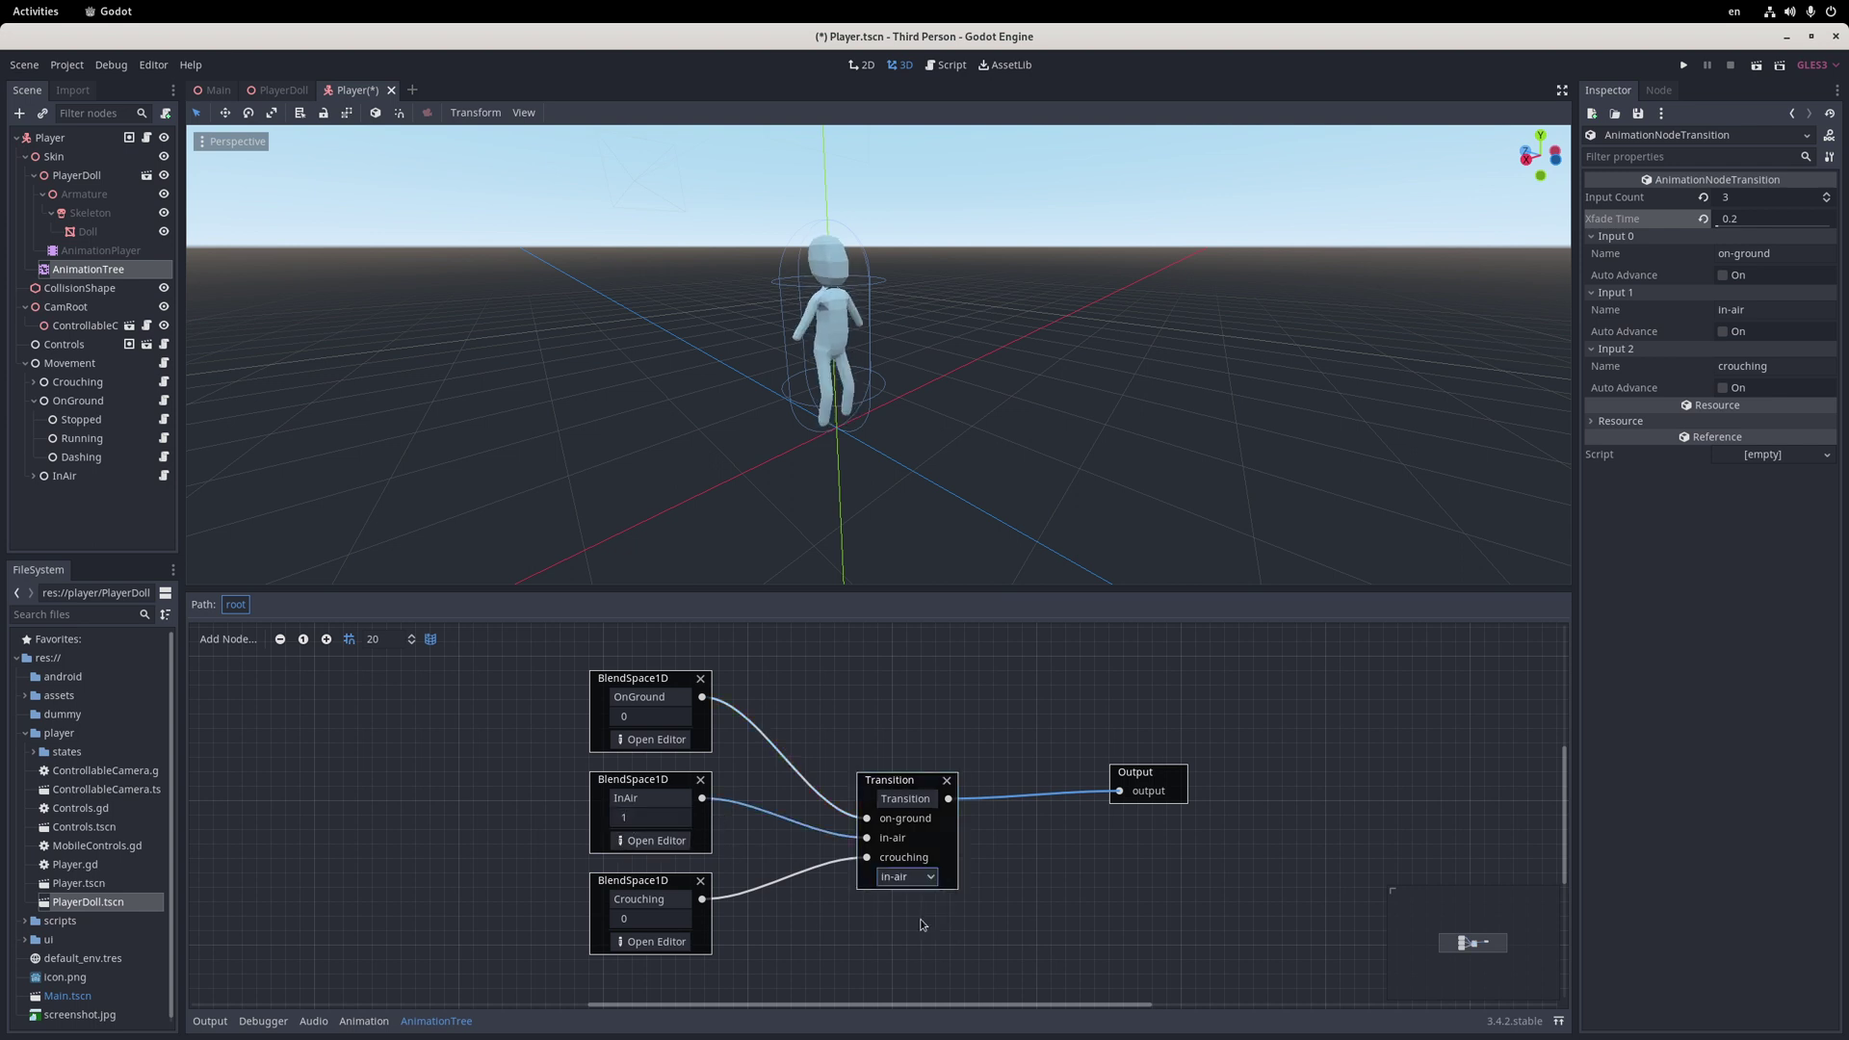
click(902, 877)
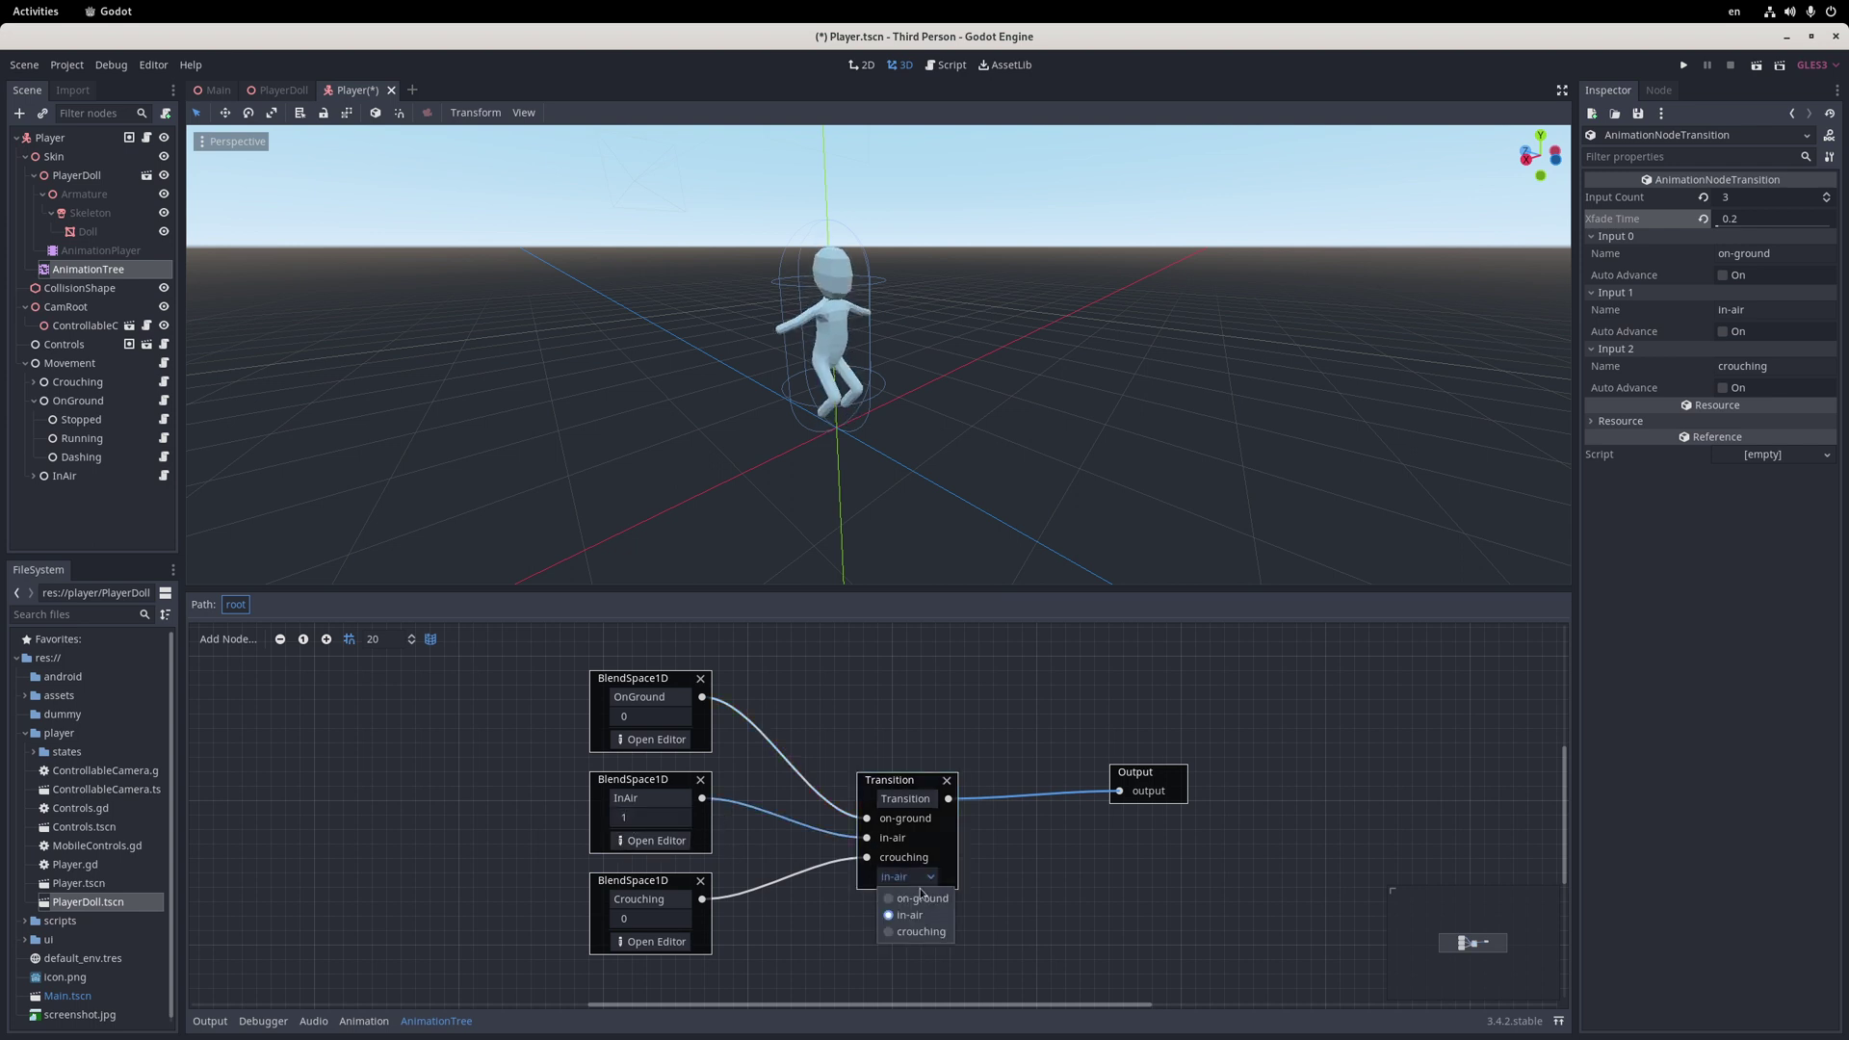
click(653, 834)
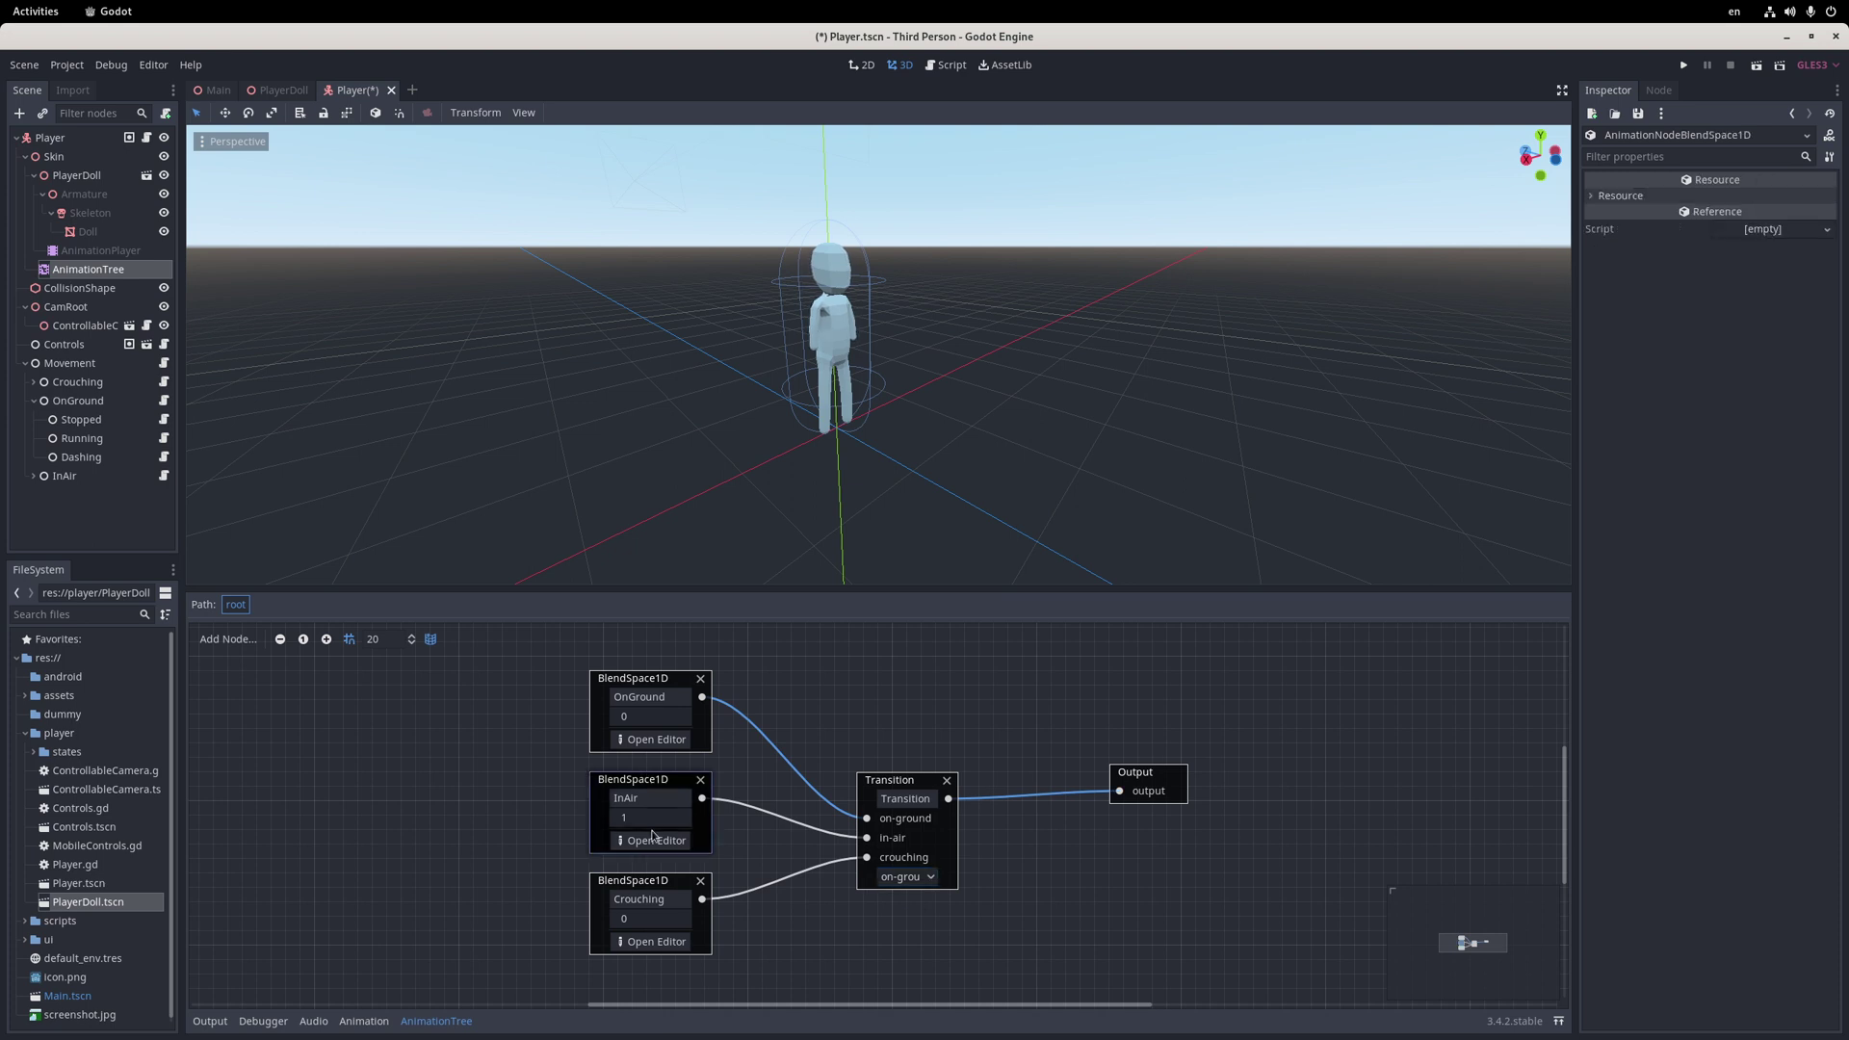
Add a crouch animation point right of centre in Crouching, then preview the Transition's crouching input
click(658, 940)
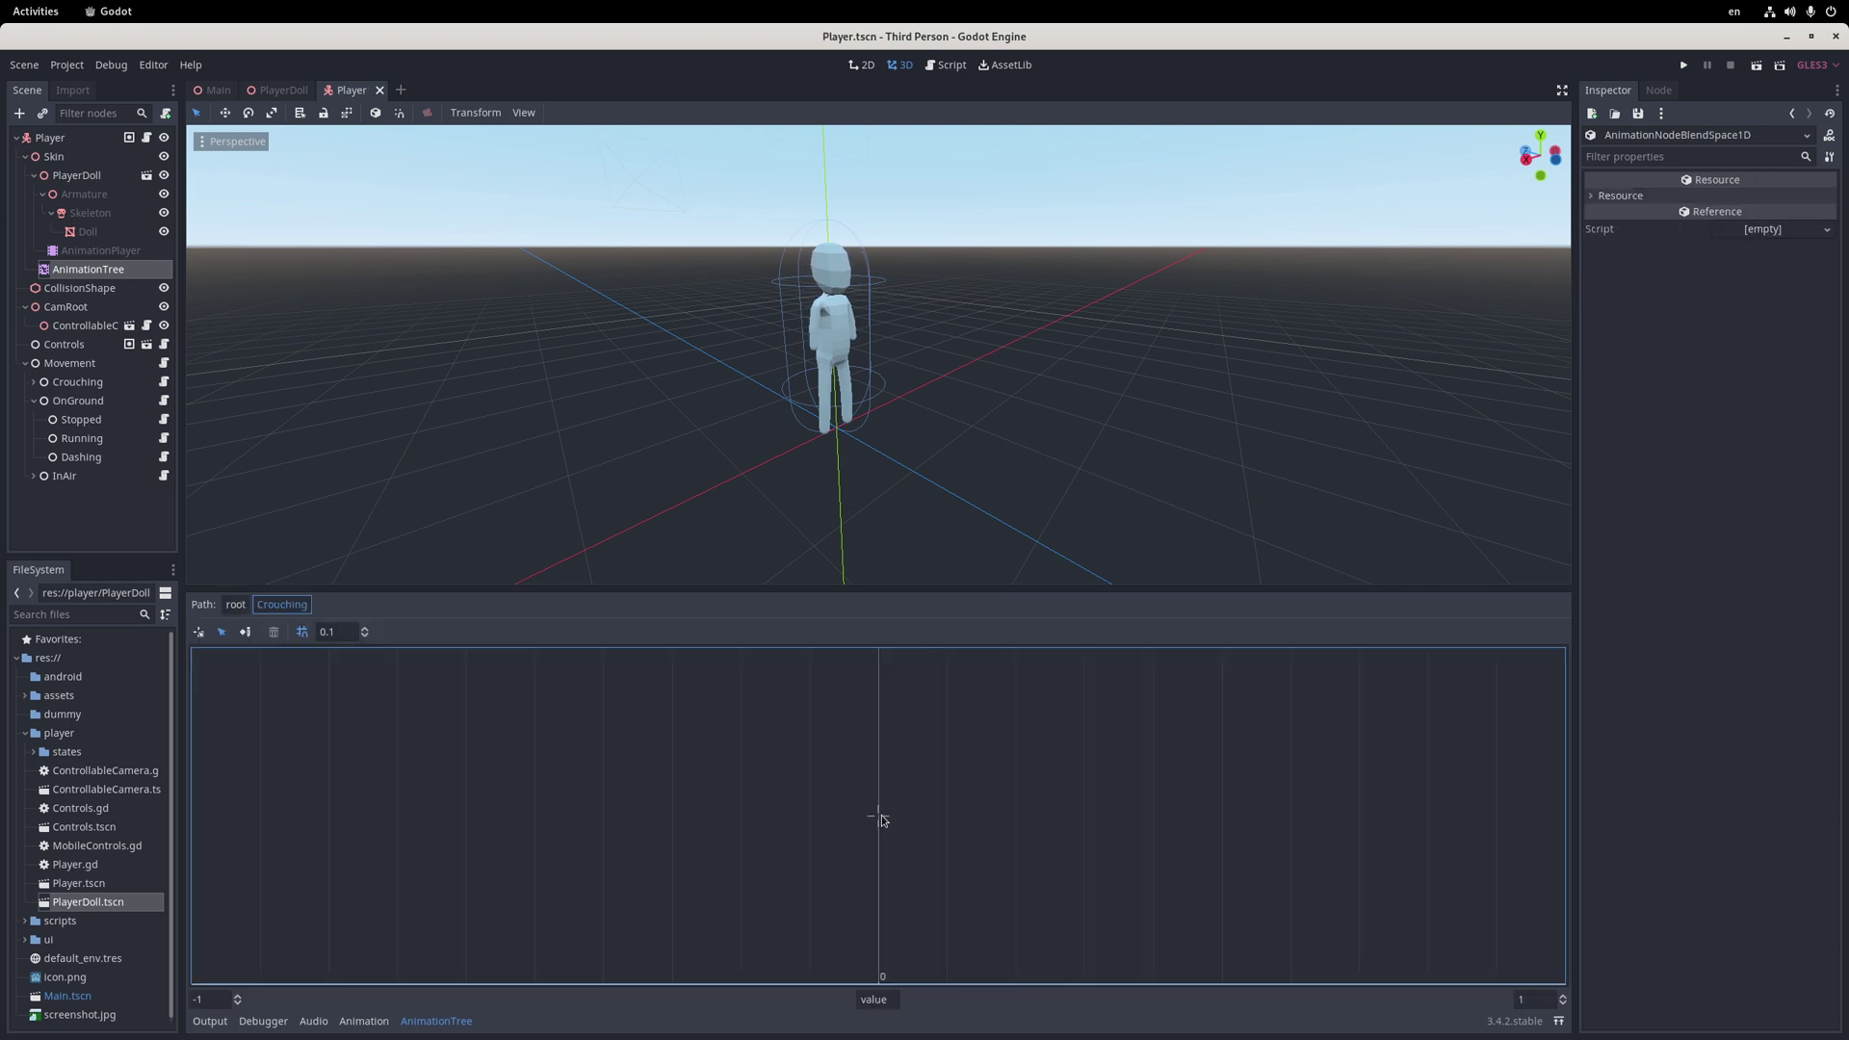
right_click(878, 817)
click(1106, 830)
right_click(1084, 814)
click(1243, 830)
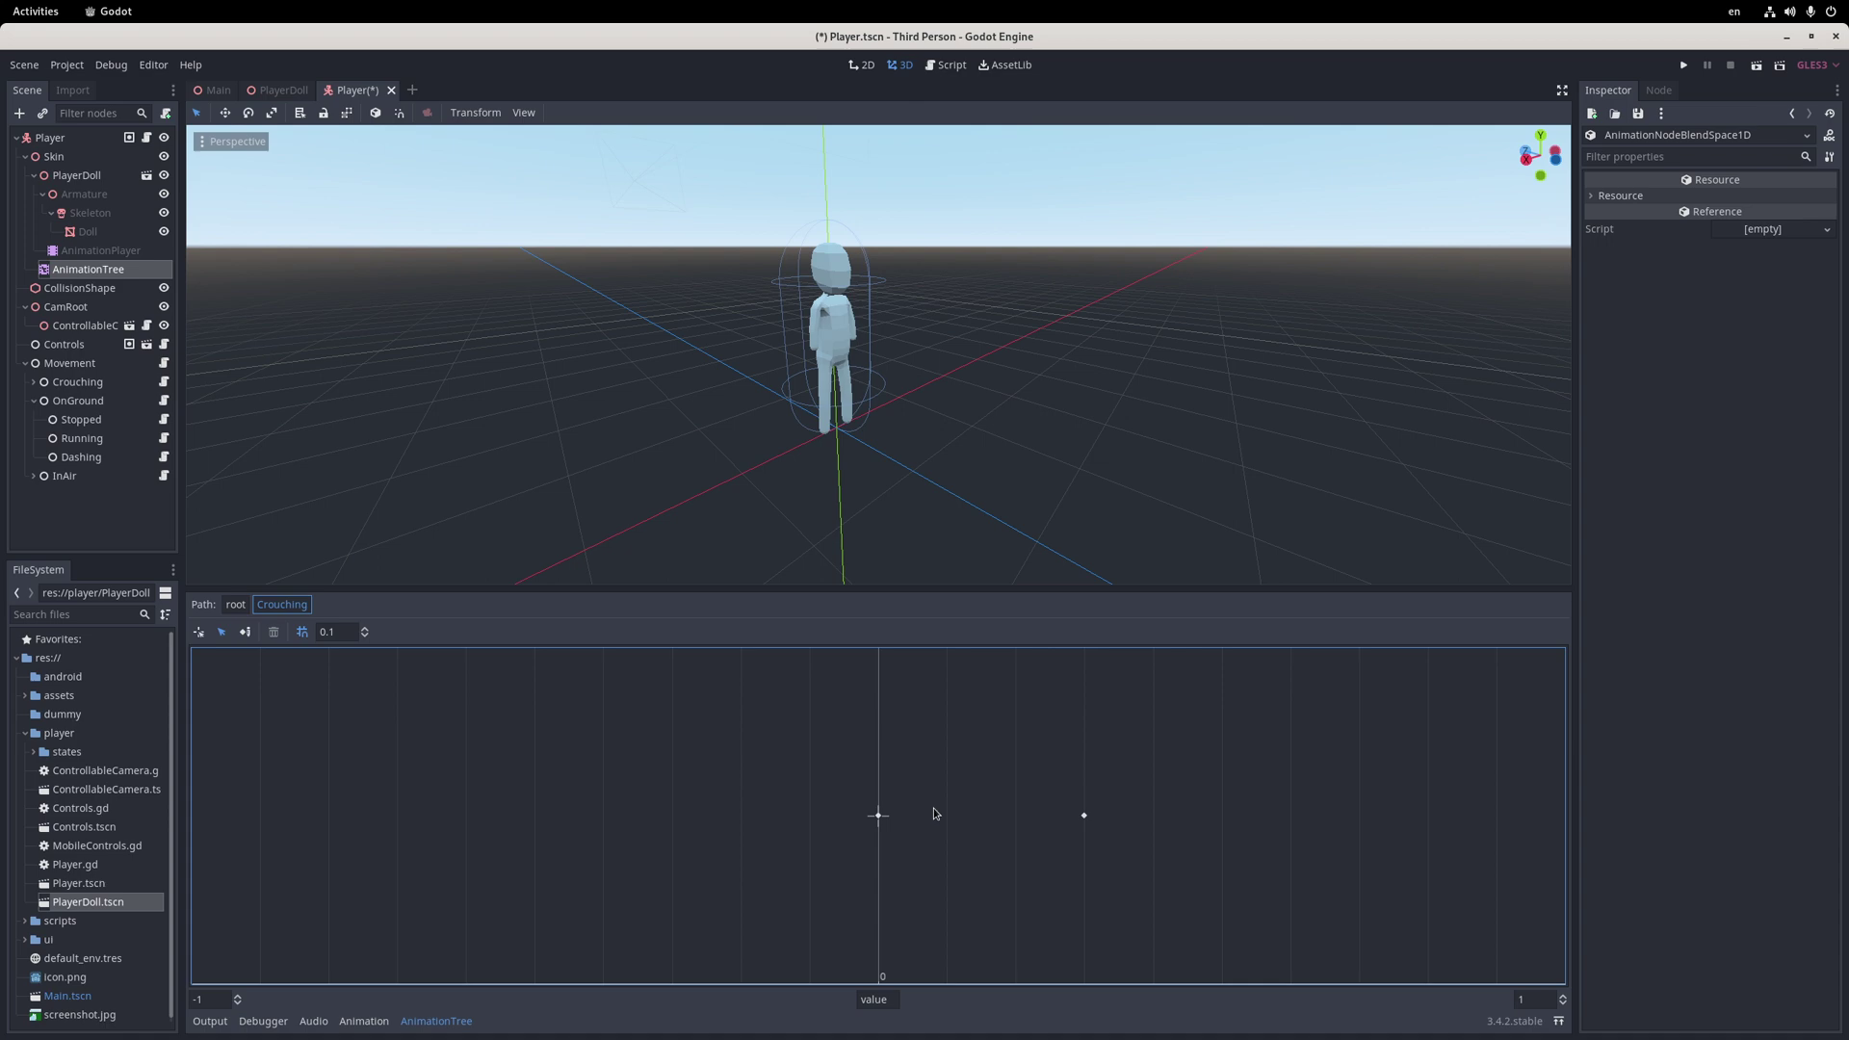
click(236, 604)
click(939, 877)
click(910, 936)
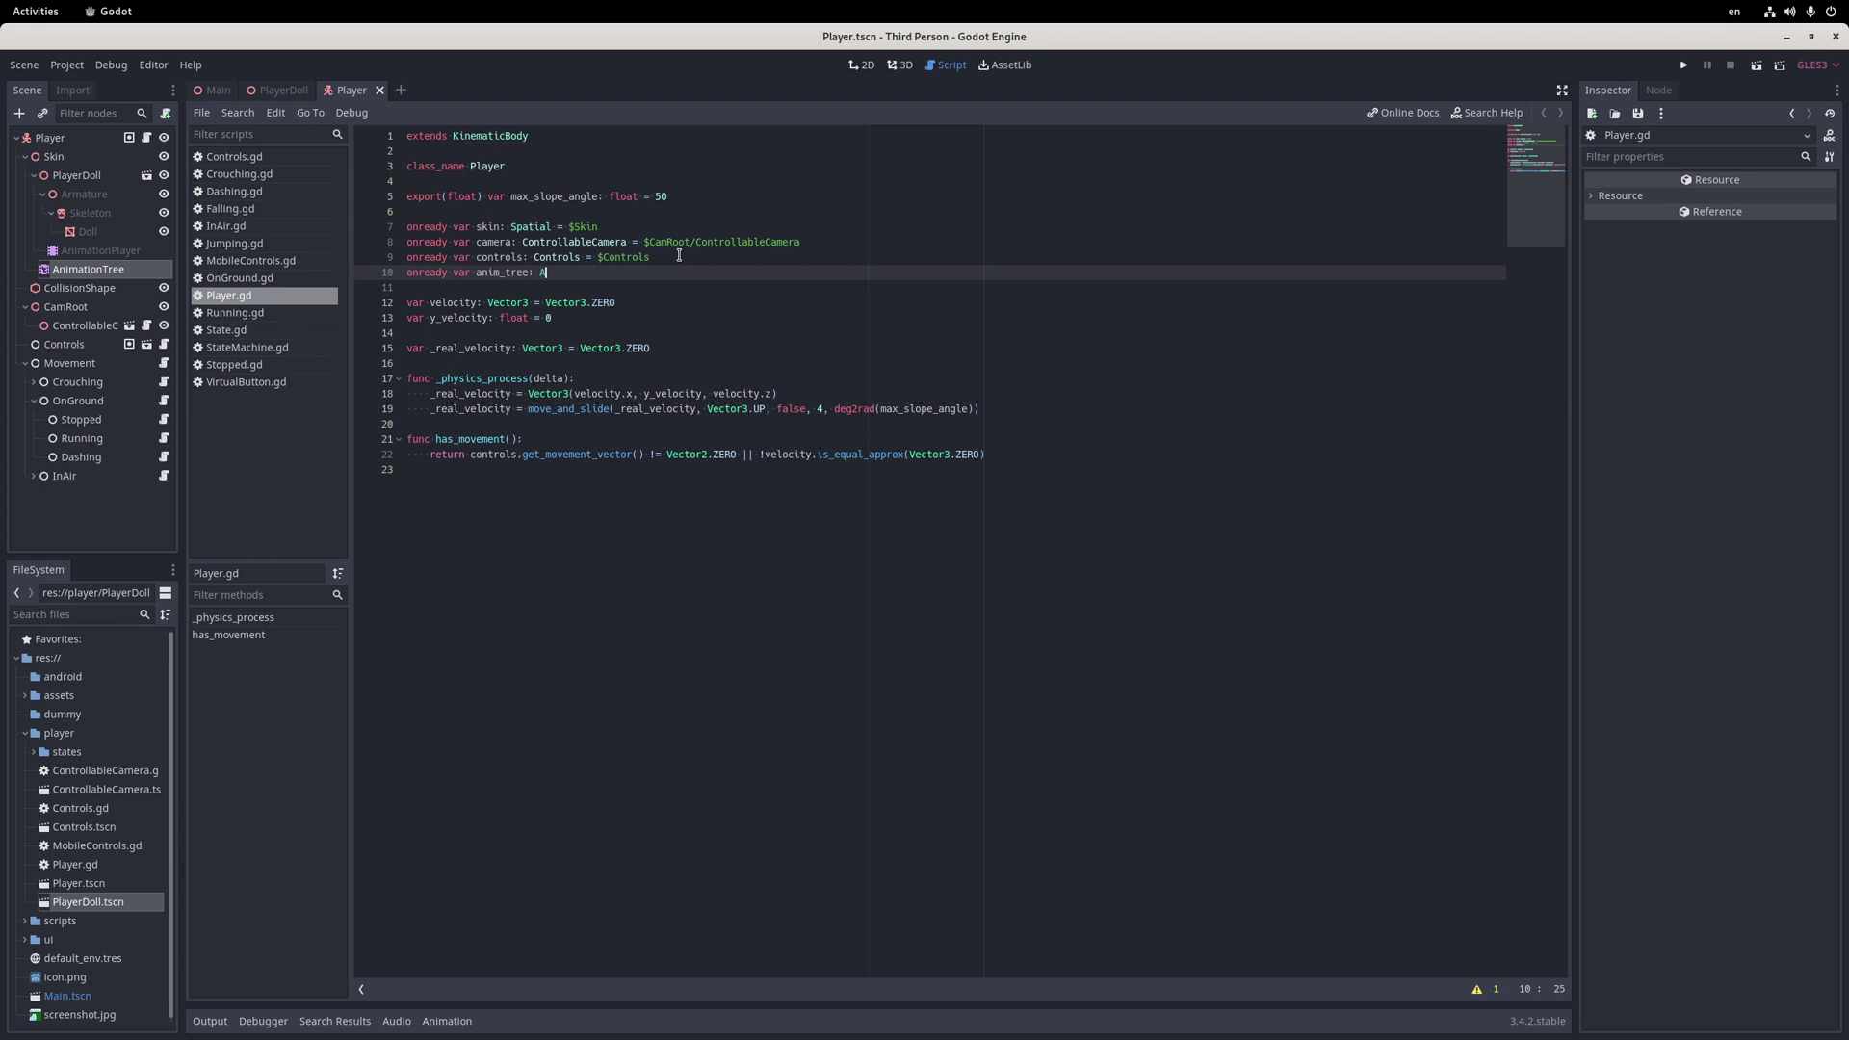
text(nimationTree = )
text($Anim)
Set anim_tree to $Skin/AnimationTree, start OnGround's enter(), rename the Transition RootState, and save
key(Return)
click(607, 516)
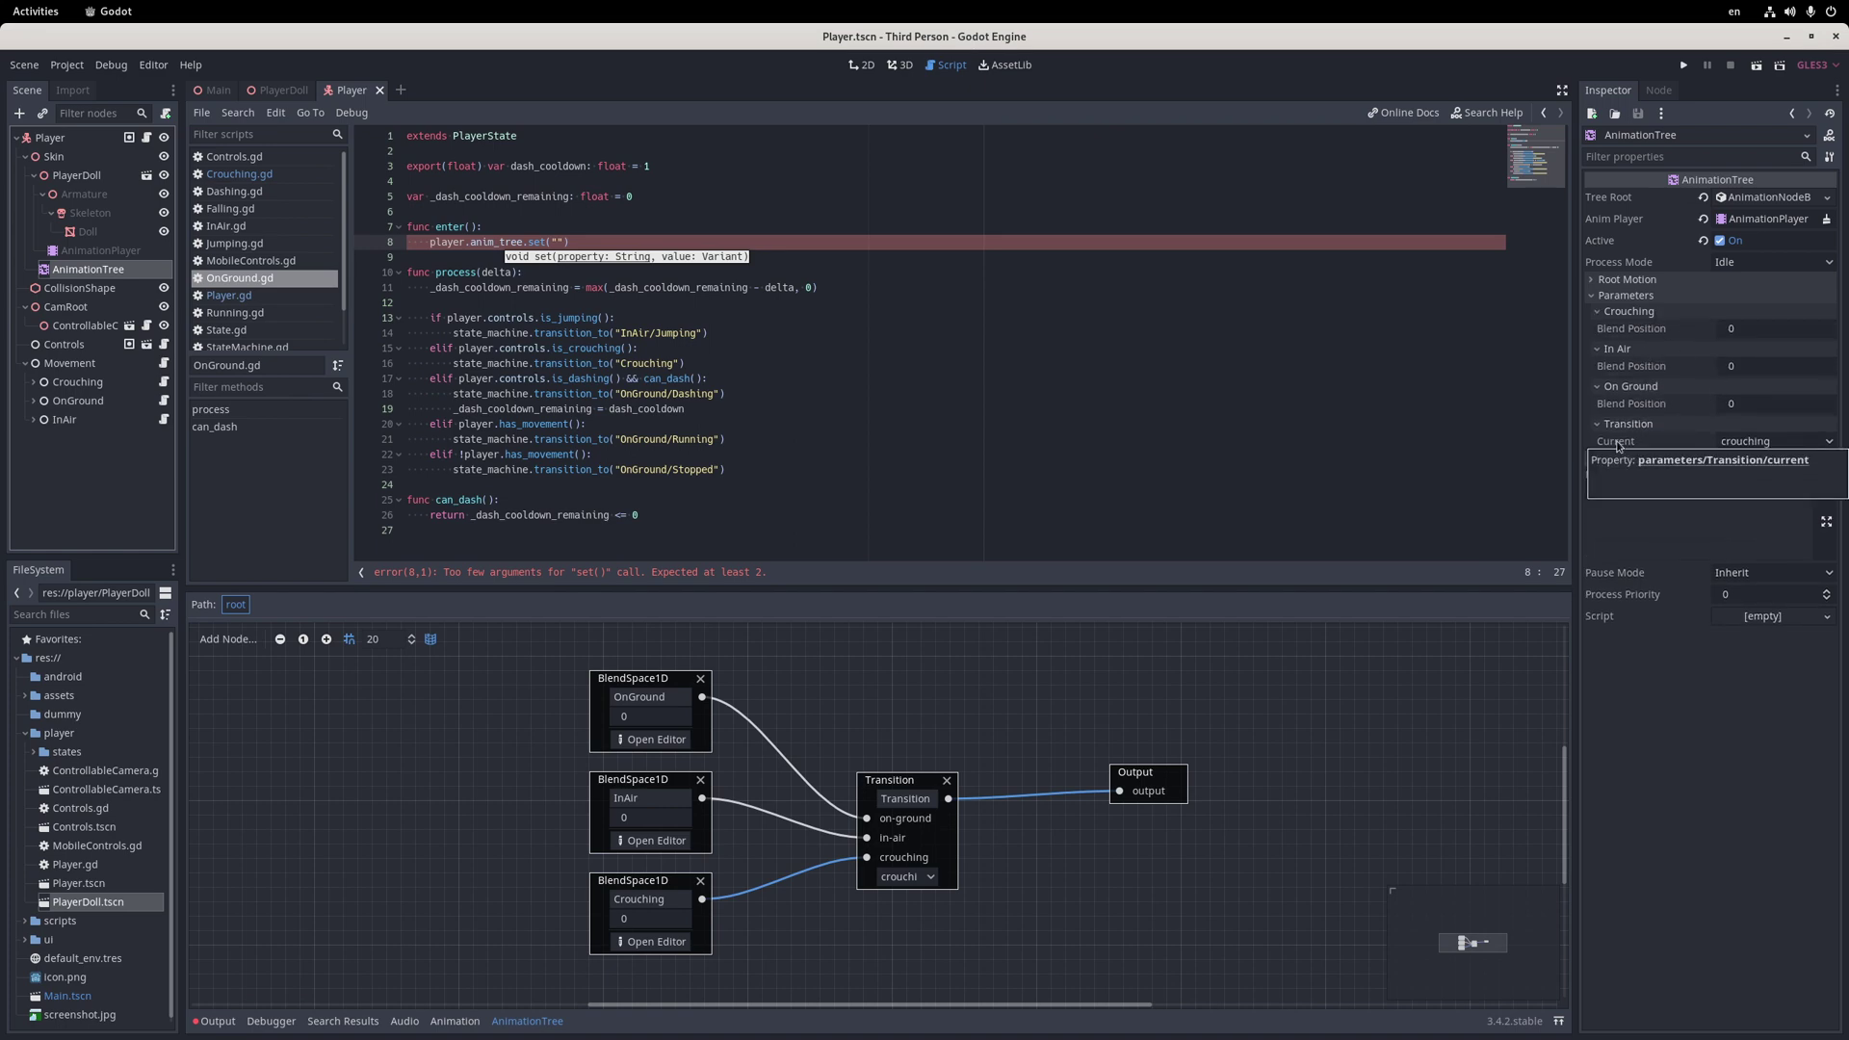
click(1774, 440)
click(912, 794)
text(RootState)
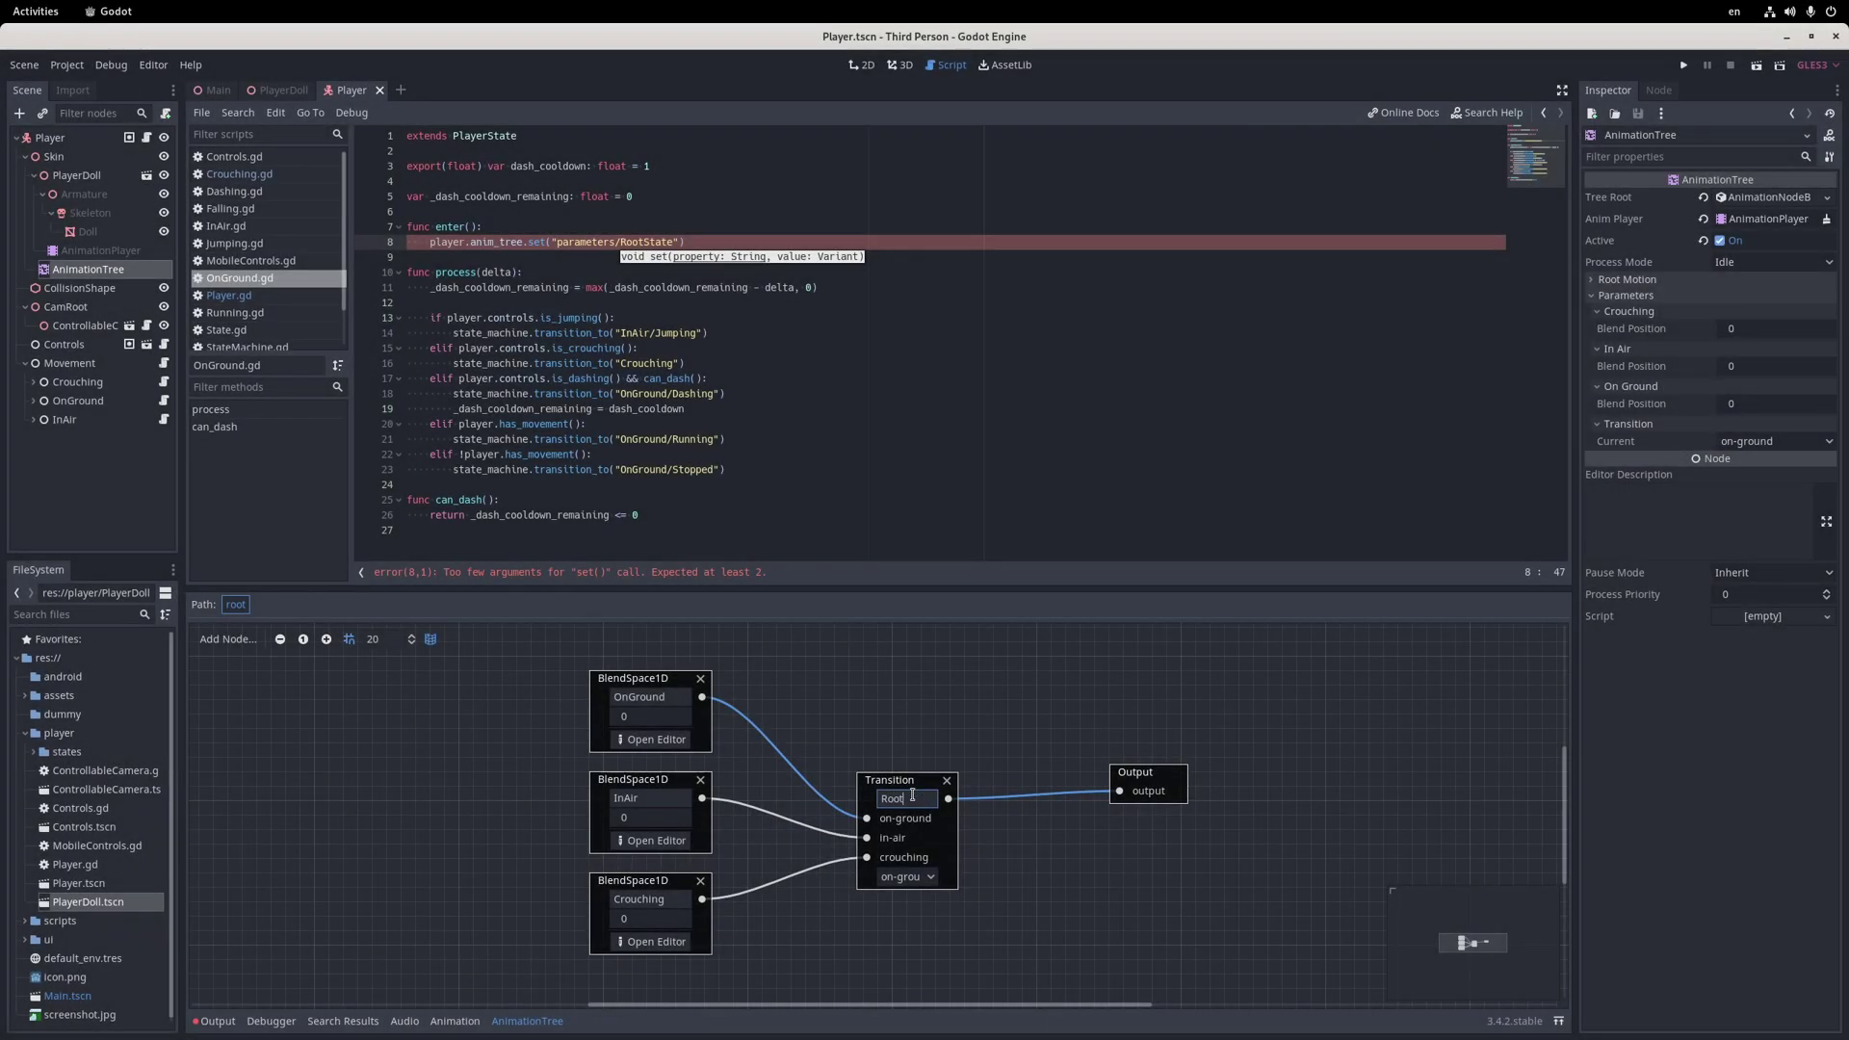
key(Return)
key(ctrl+s)
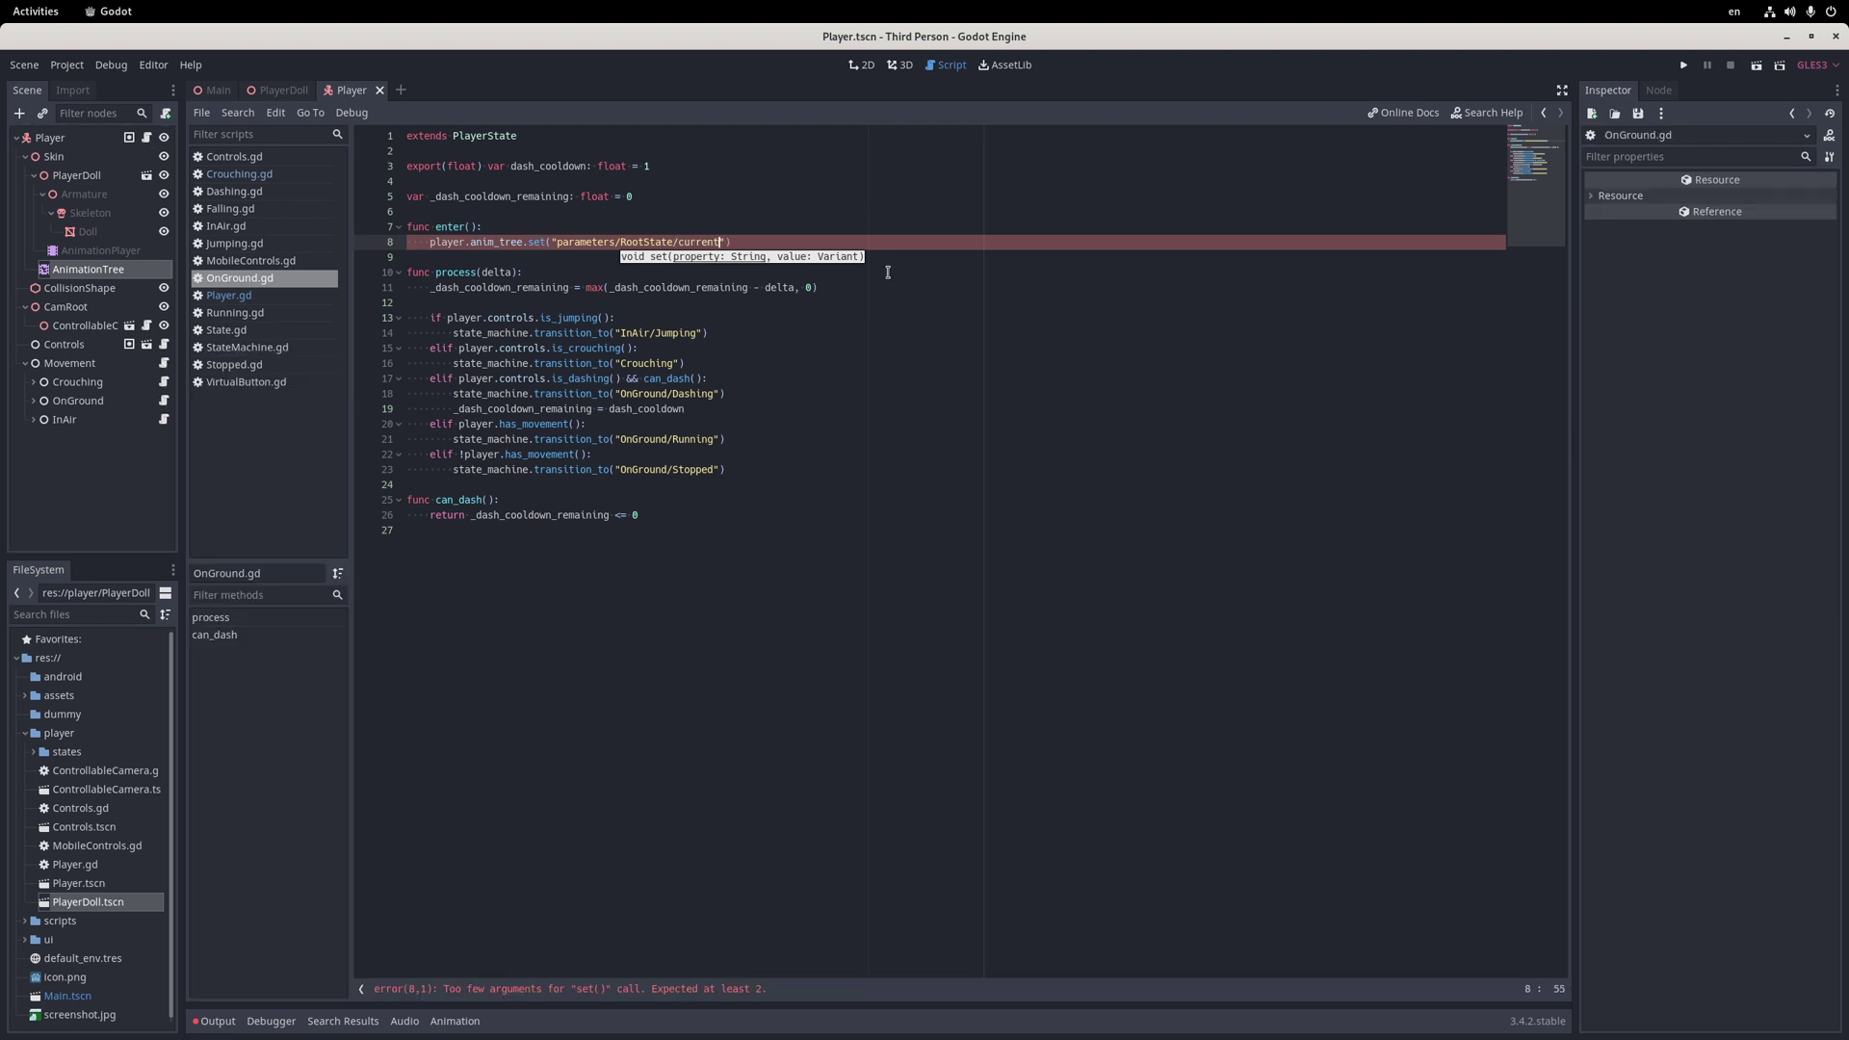
text(, 0)
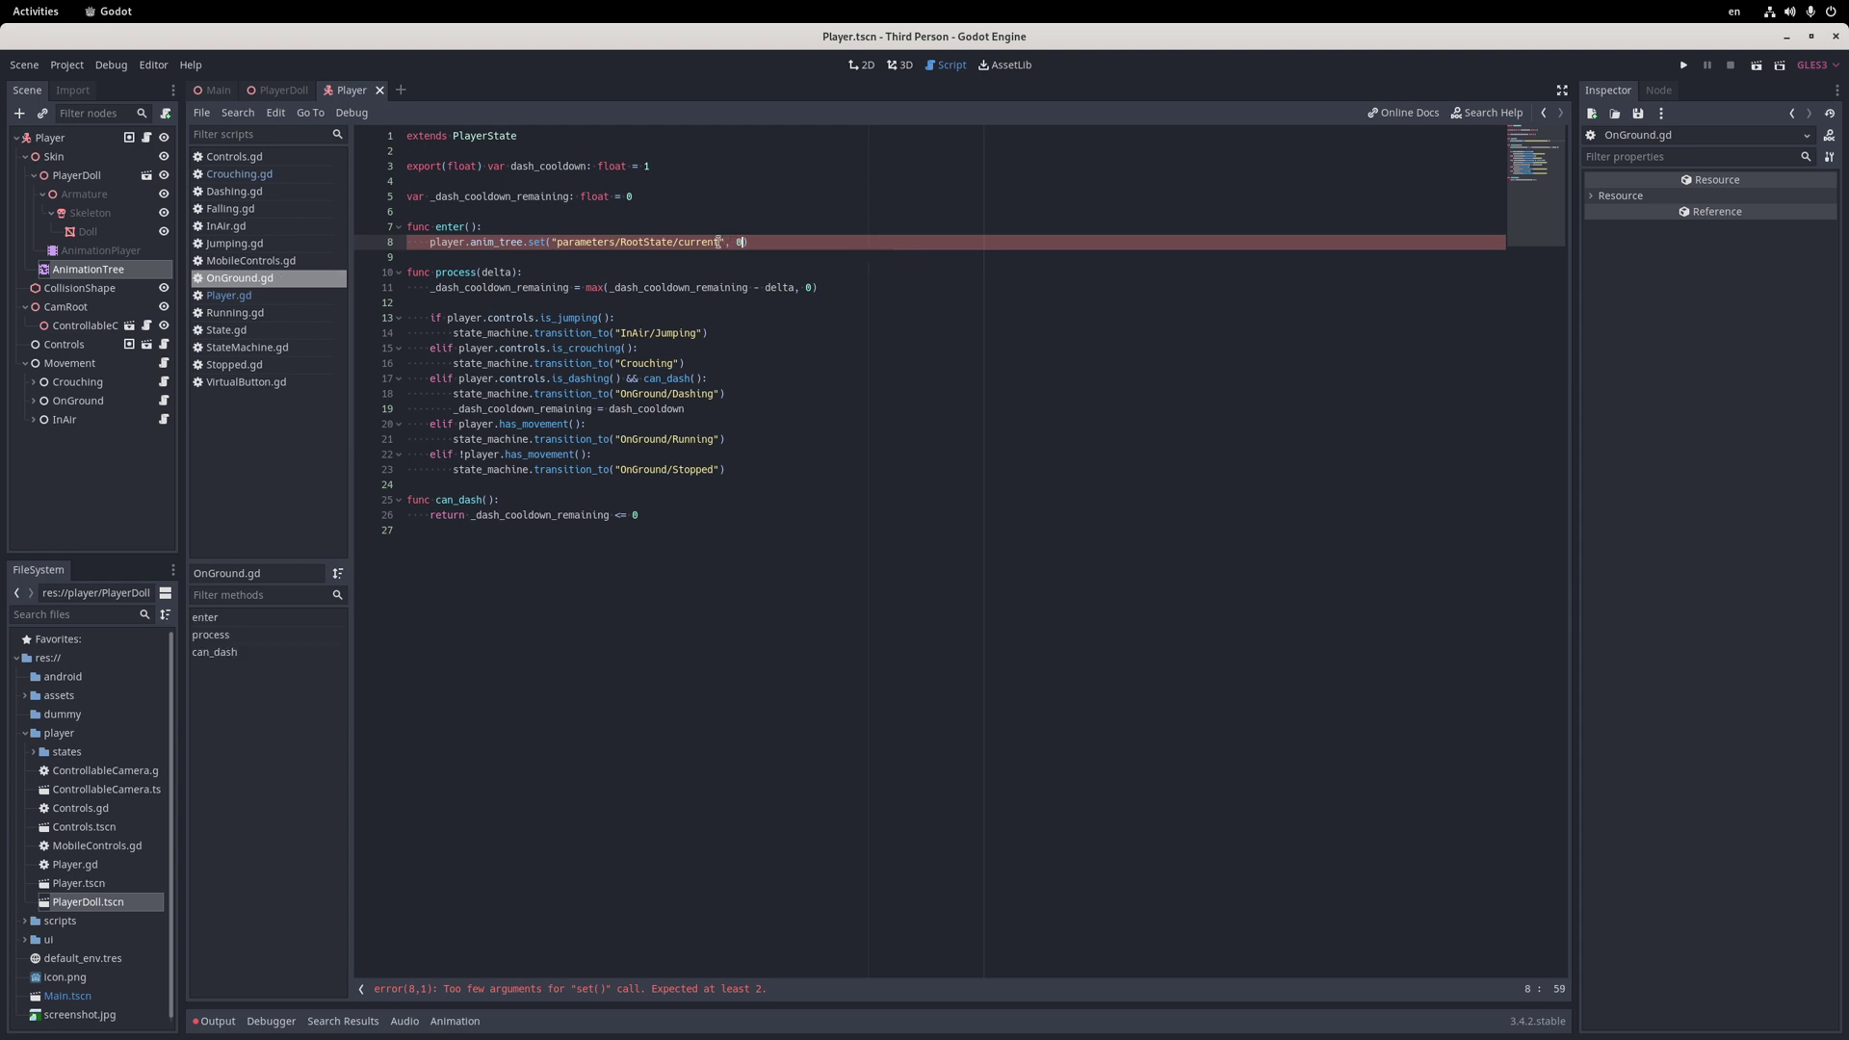
Give InAir.gd an enter() that sets parameters/RootState/current to 1
click(163, 419)
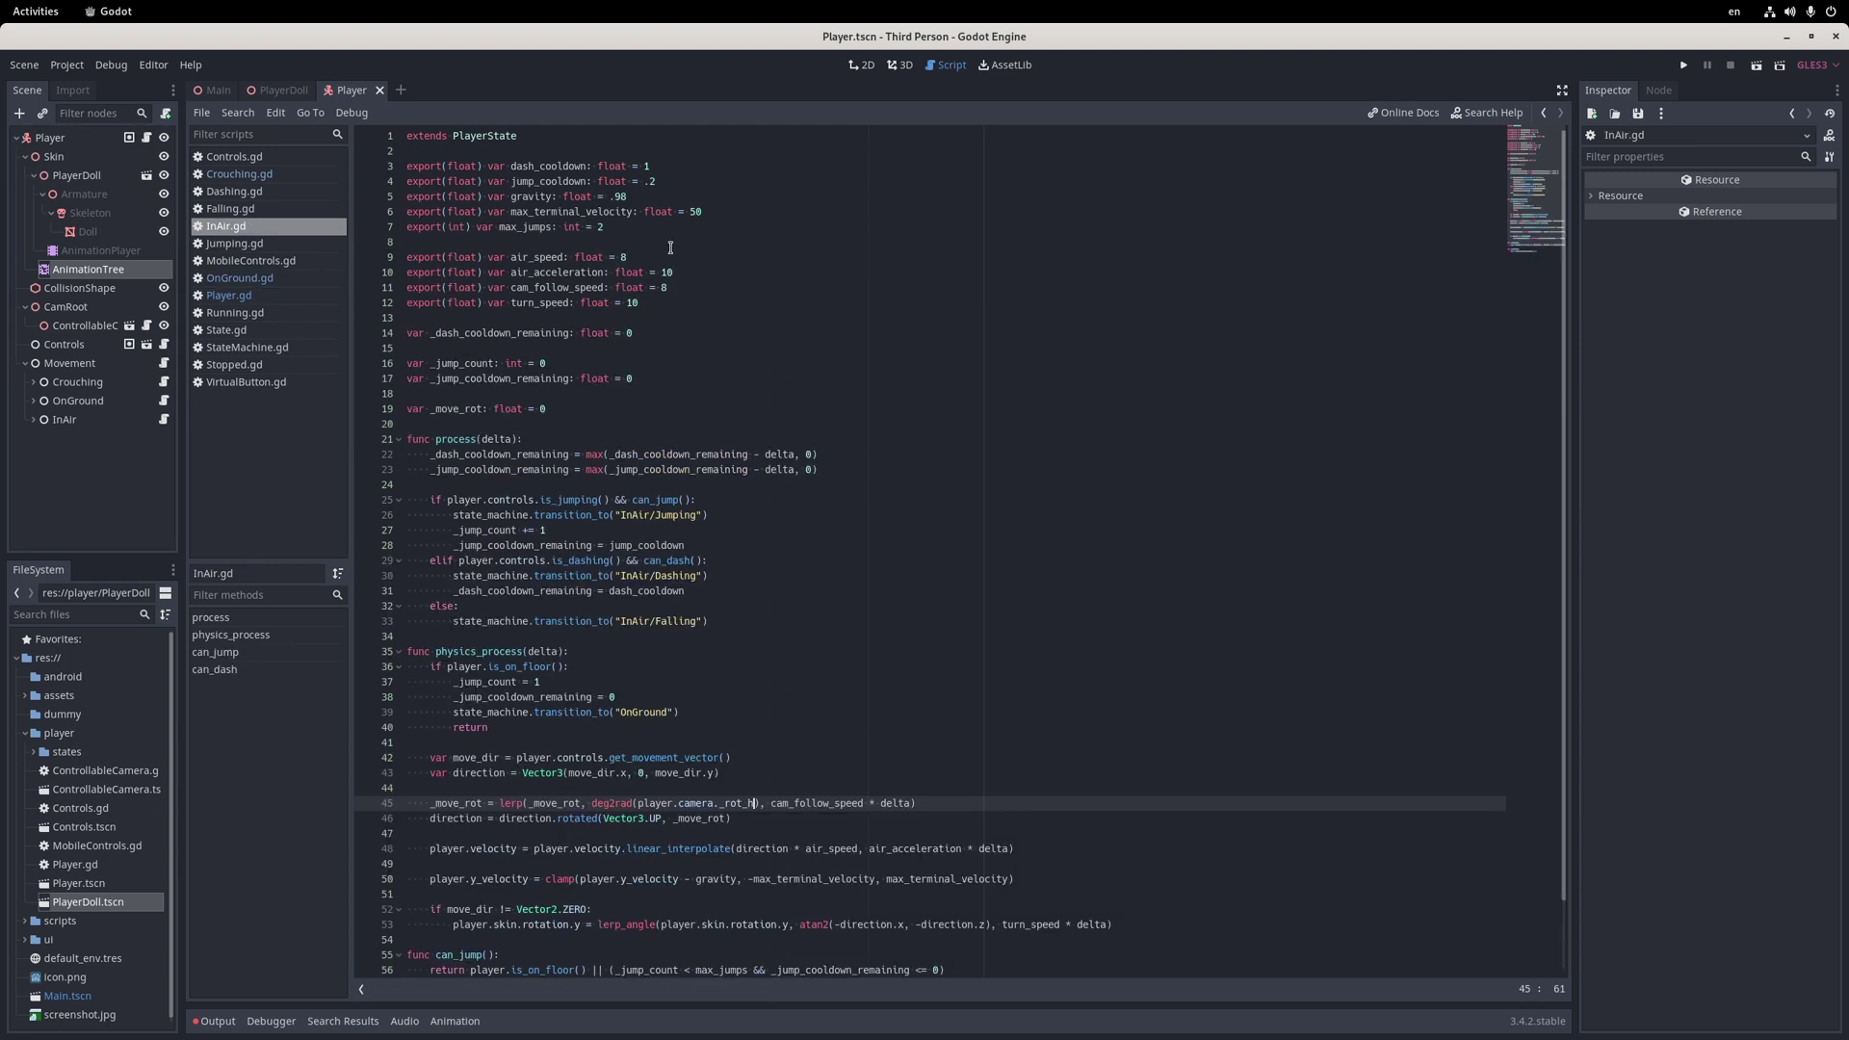
click(589, 410)
key(Return)
key(Return)
text(func enter()
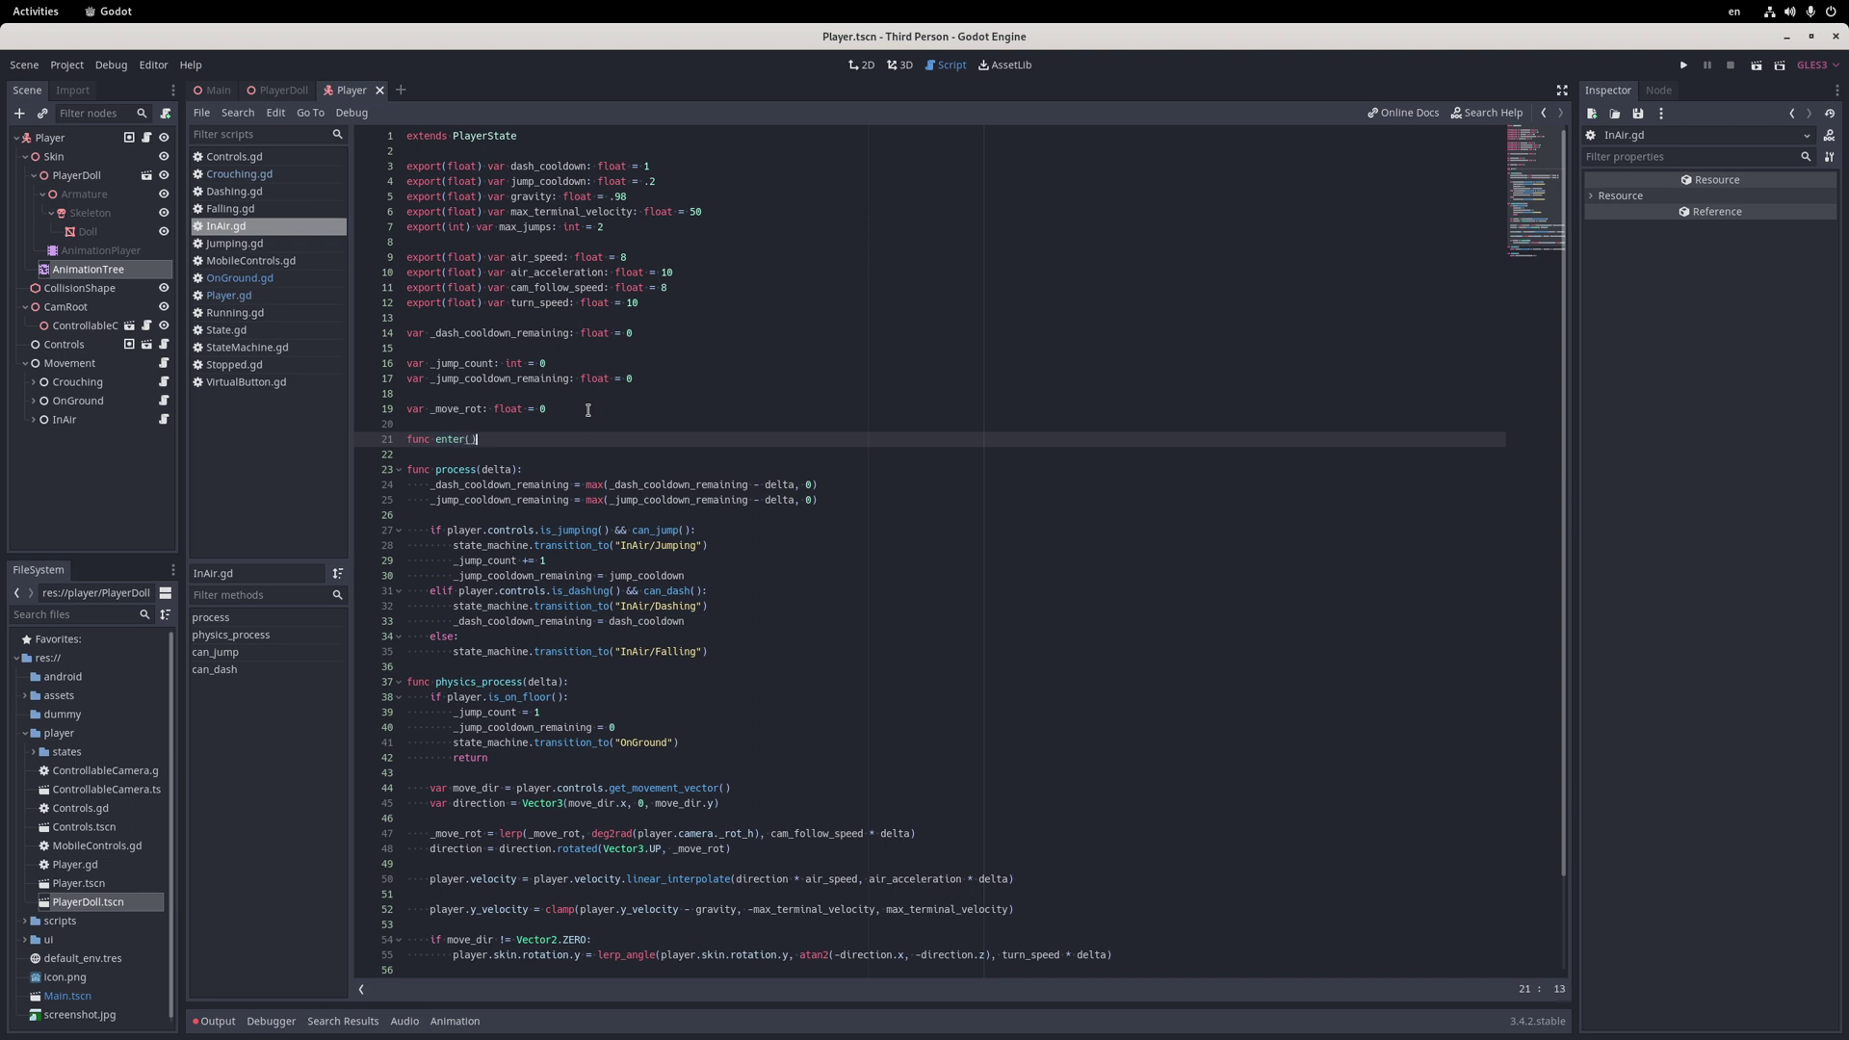
text(:)
key(Return)
text(player.)
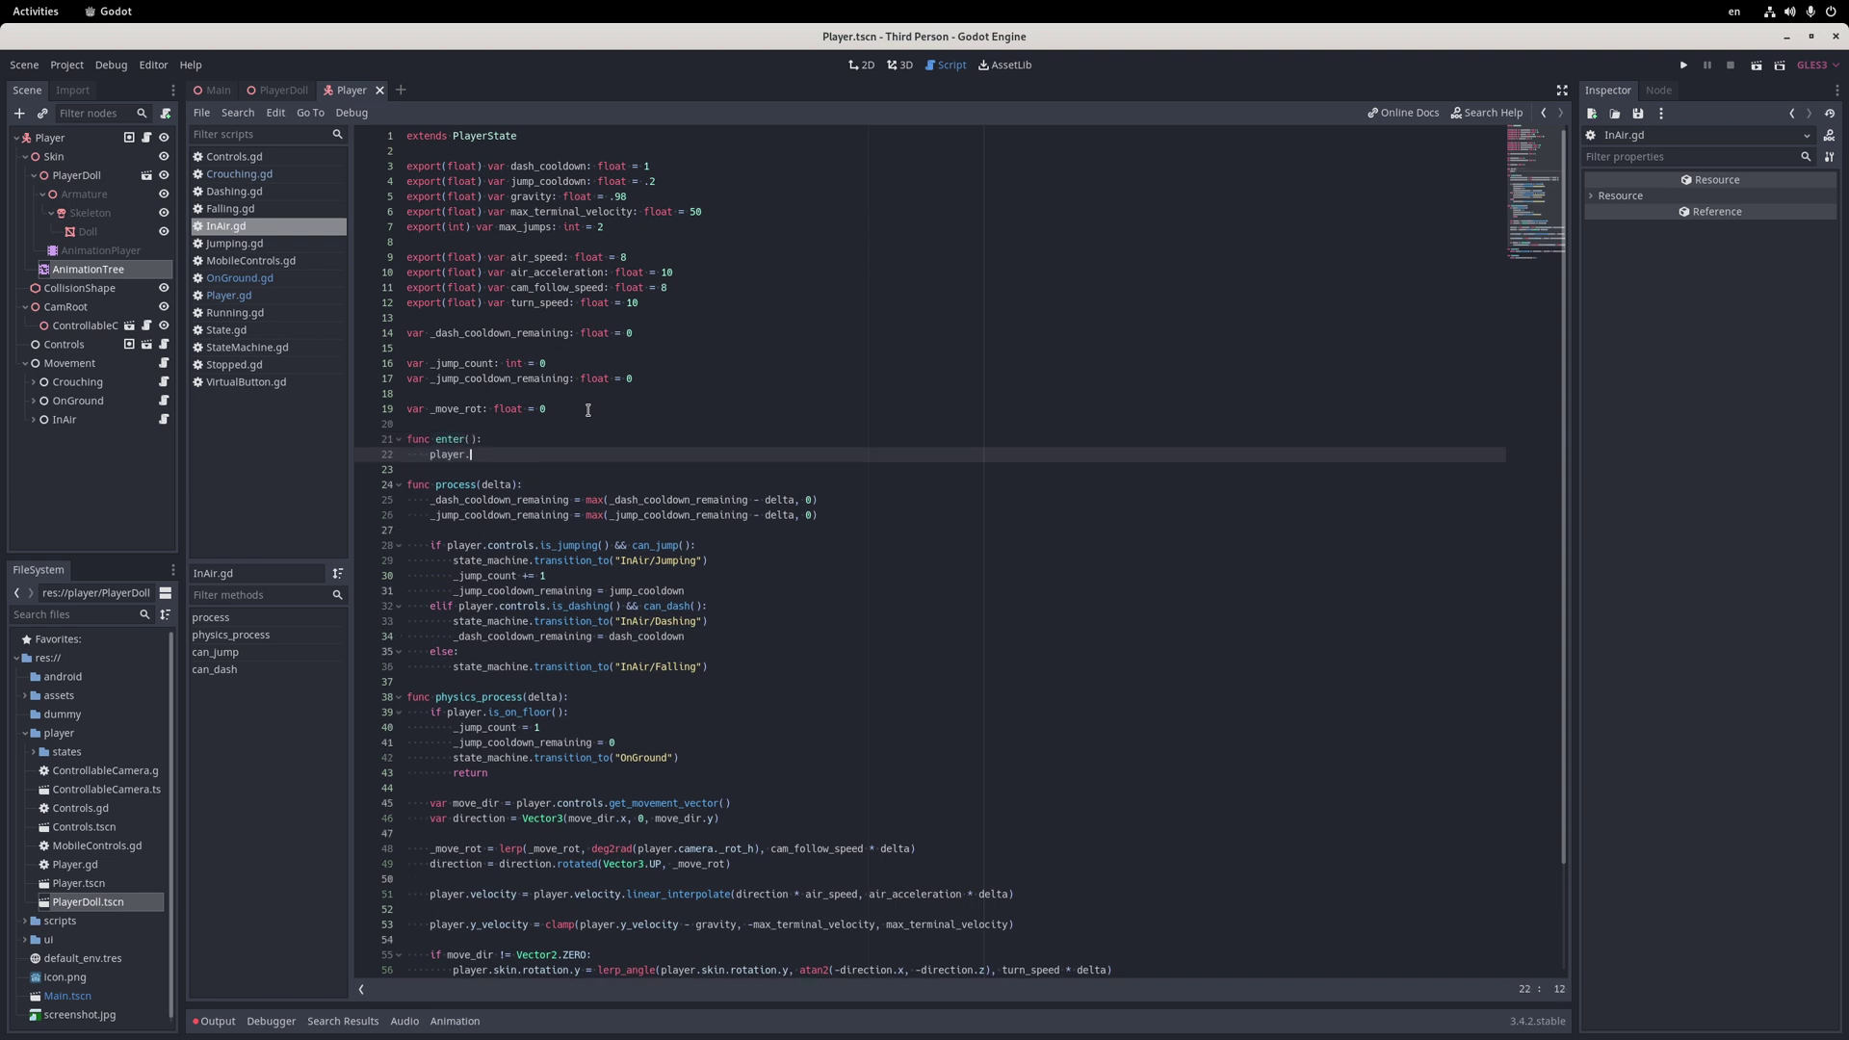
text(anim_tree.set("parameters/RootState/)
text(current", 1)
key(shift+Up)
key(ctrl+c)
Add an enter() to Crouching.gd setting RootState/current to 2, and save it
click(163, 382)
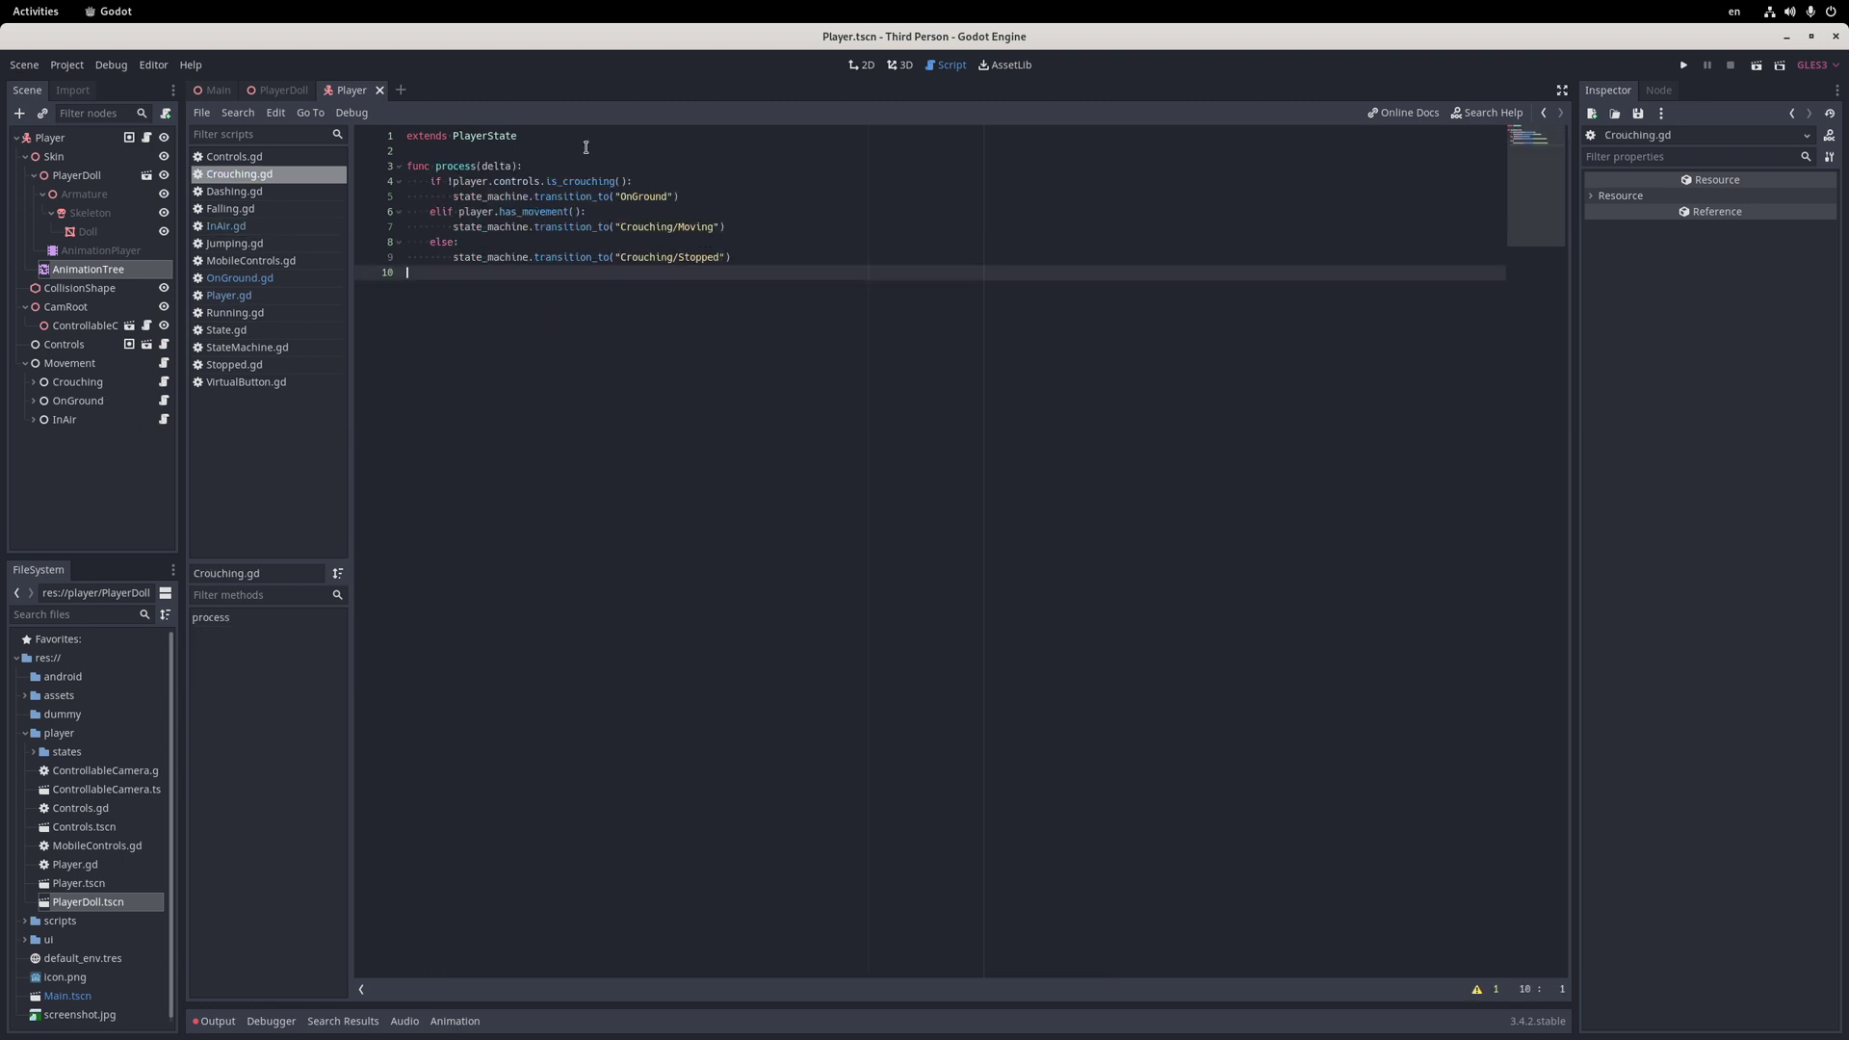
click(573, 133)
key(Return)
key(Return)
text(fu)
key(Return)
key(ctrl+v)
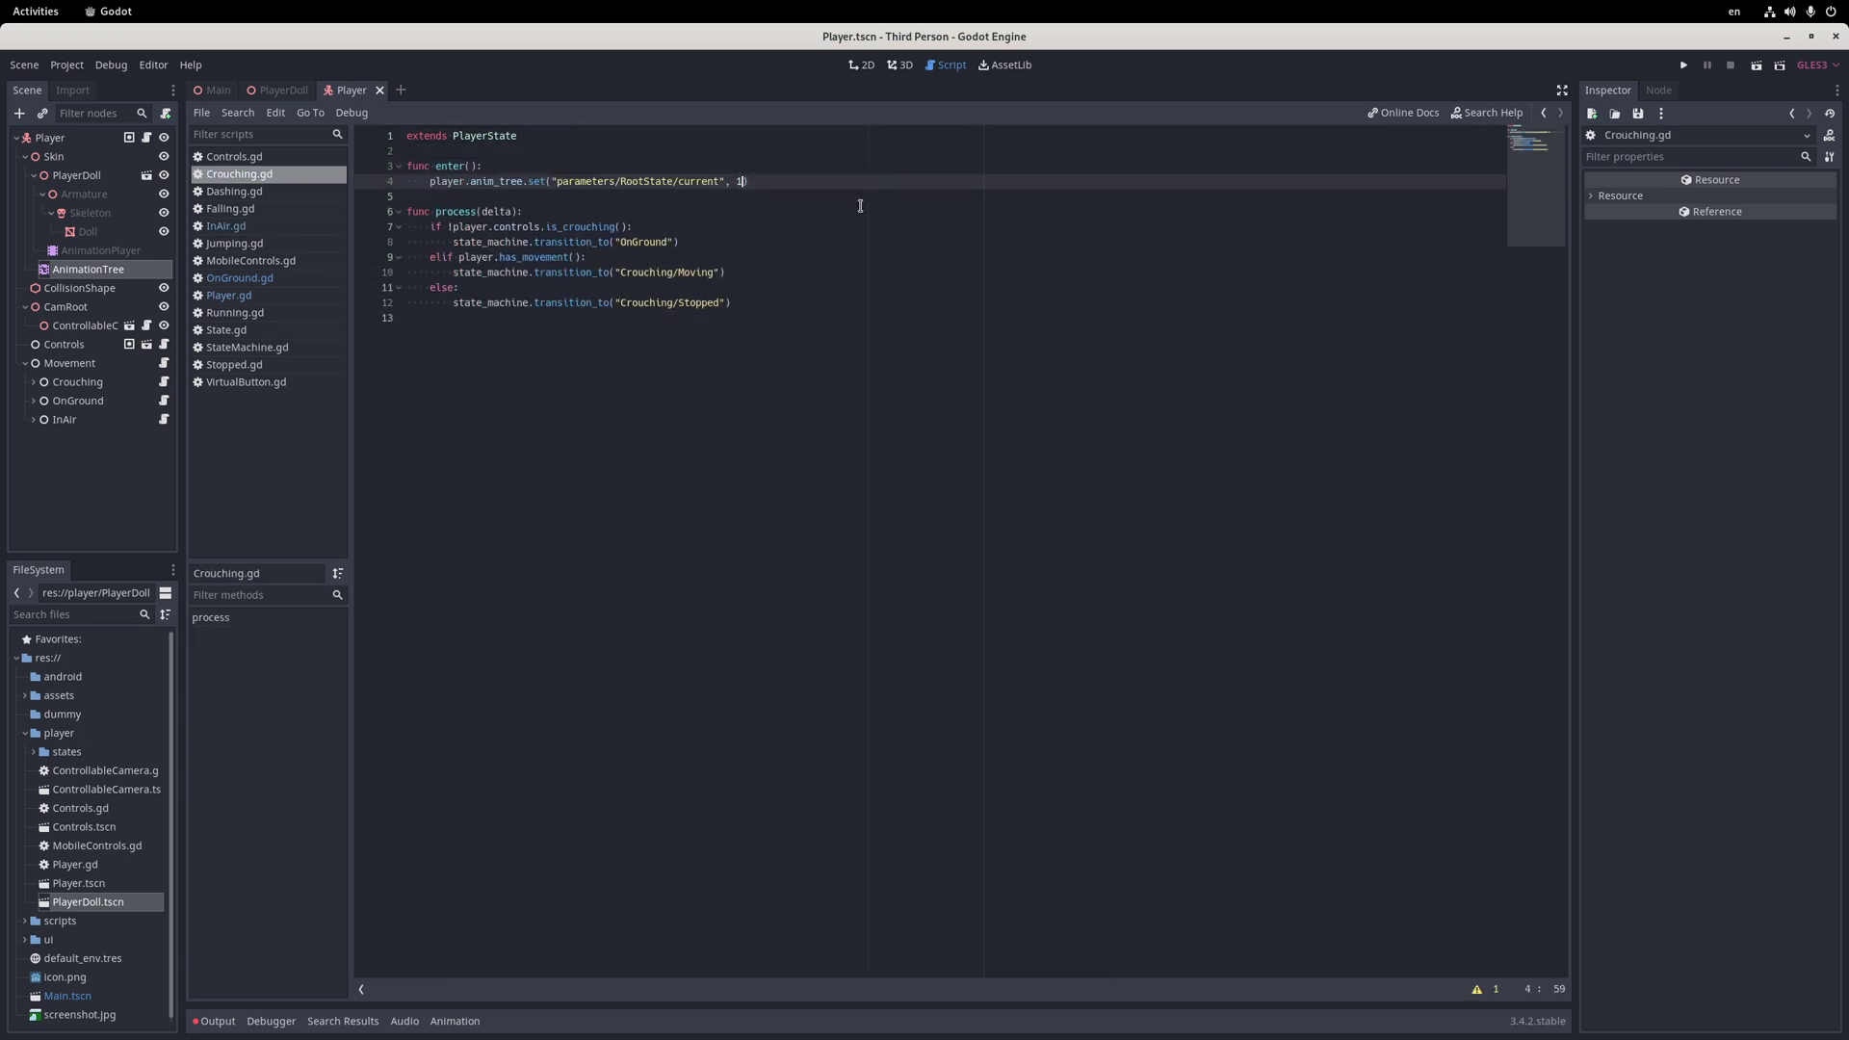
click(793, 380)
key(ctrl+s)
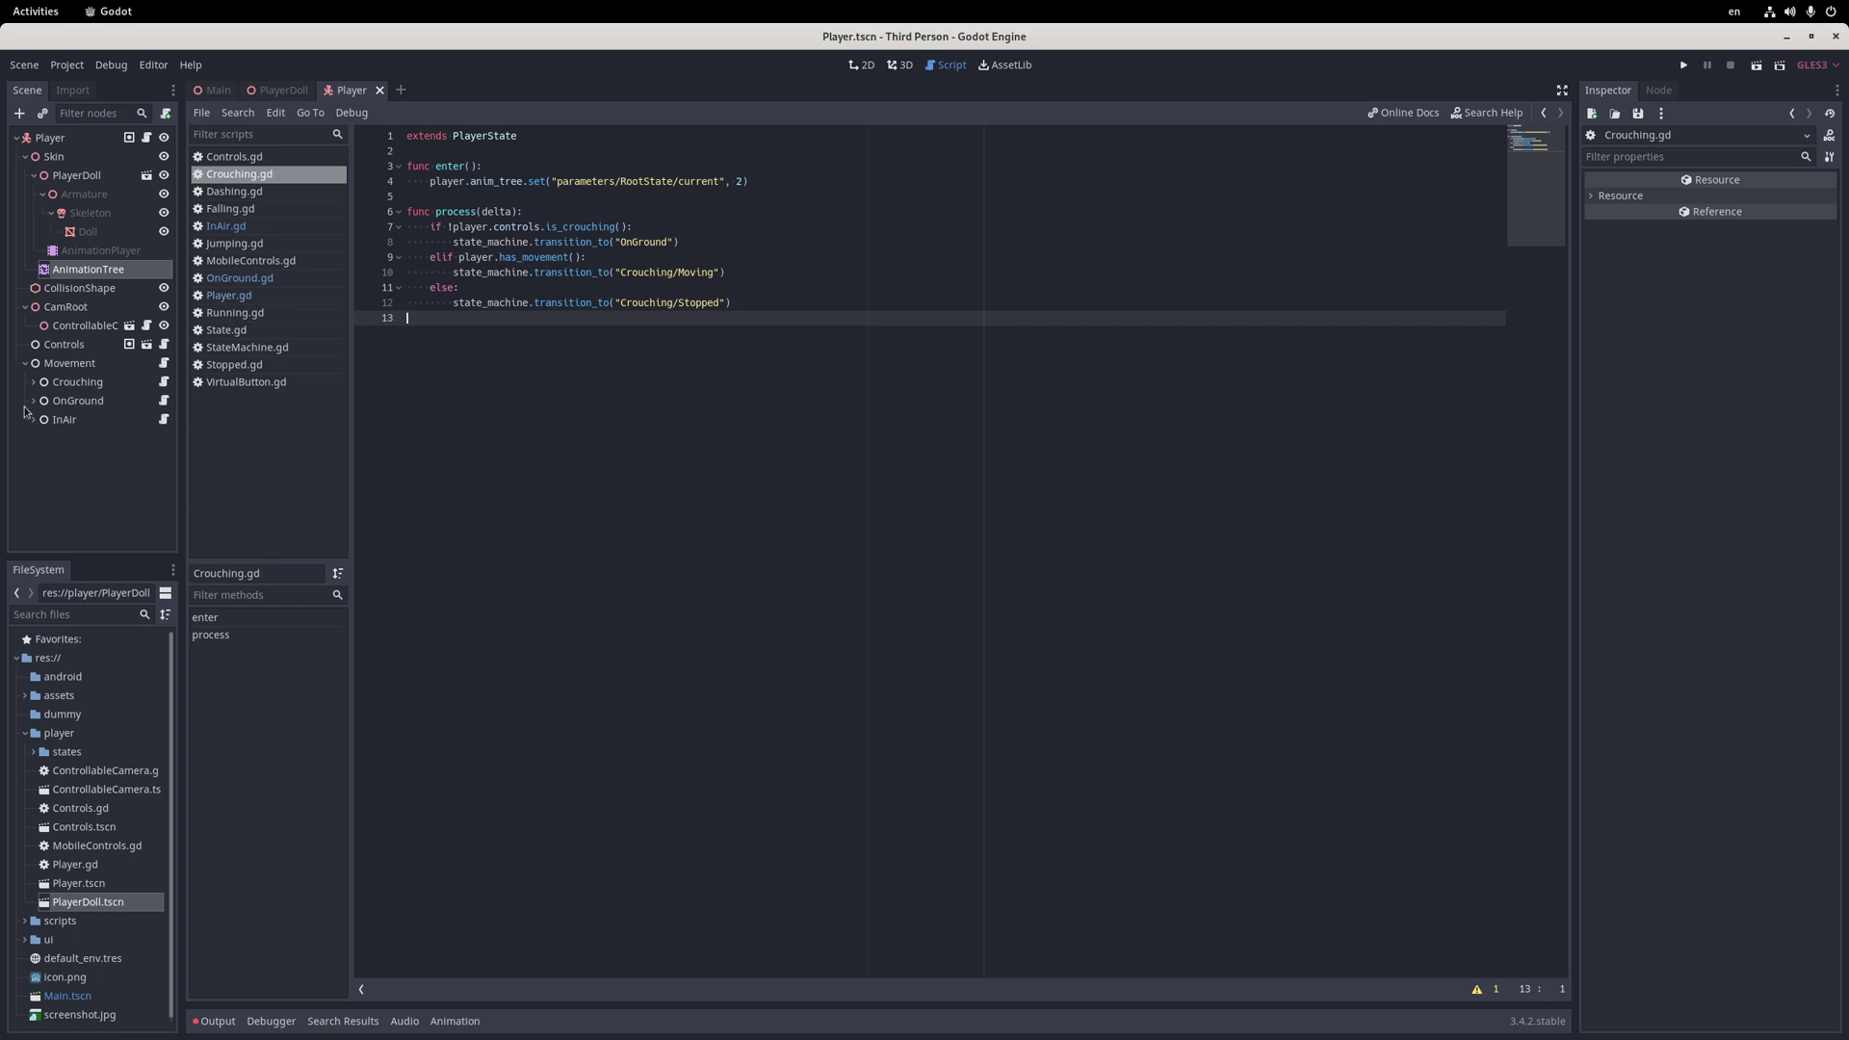
Add physics_process to OnGround.gd setting OnGround/blend_position to player.velocity.length() / 10.0
click(163, 400)
click(546, 486)
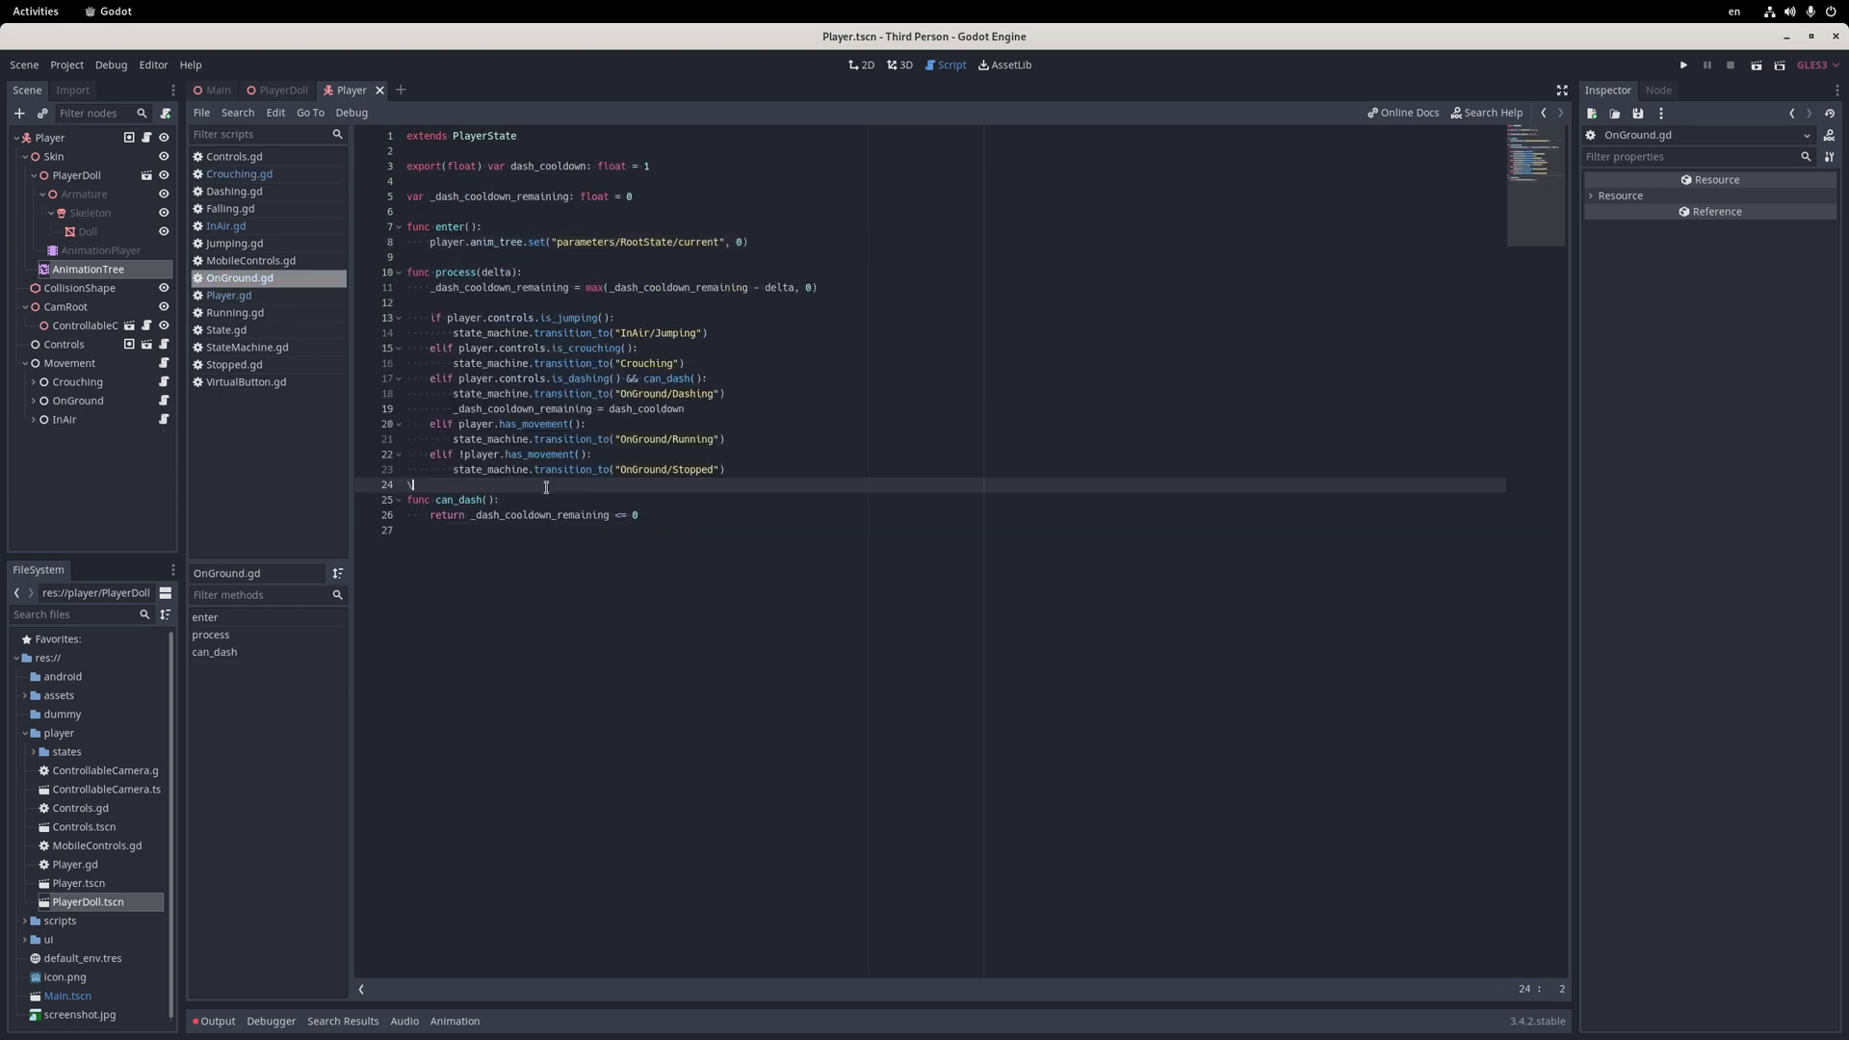
key(Return)
key(Return)
key(Up)
key(Return)
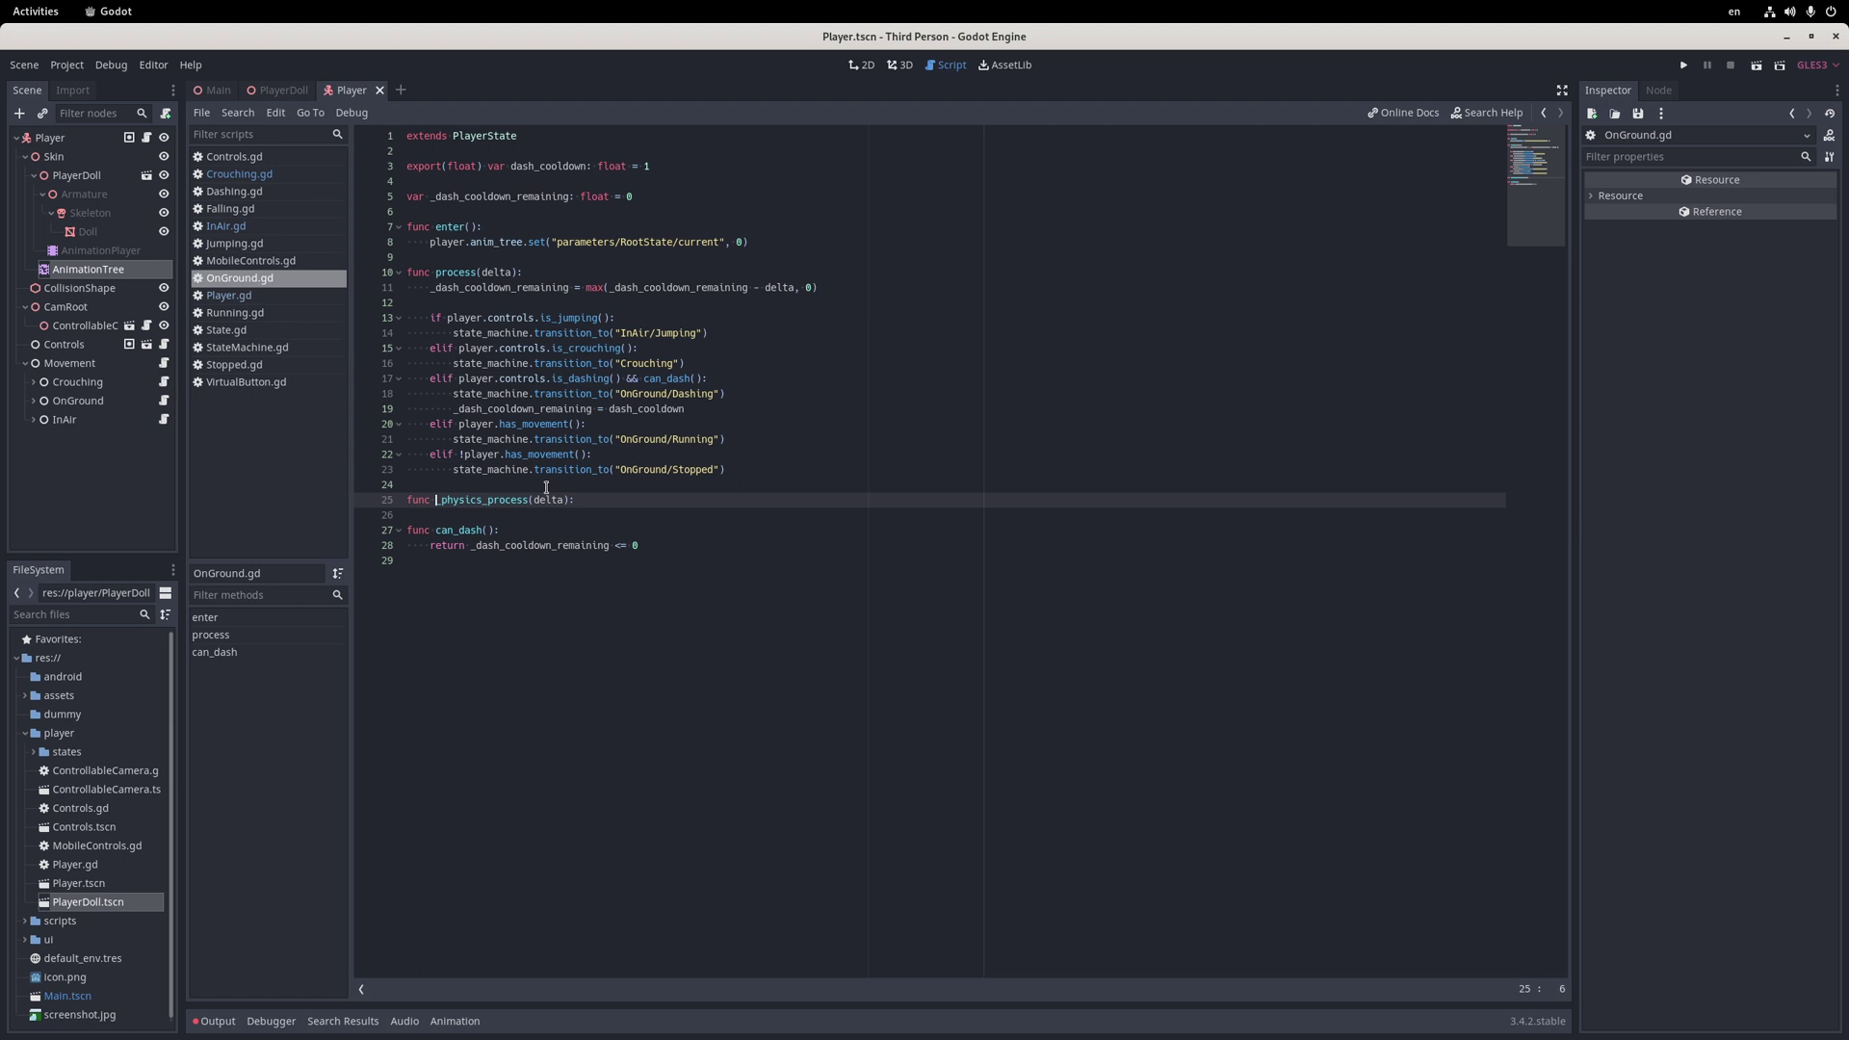
key(Return)
text(set("parameters/)
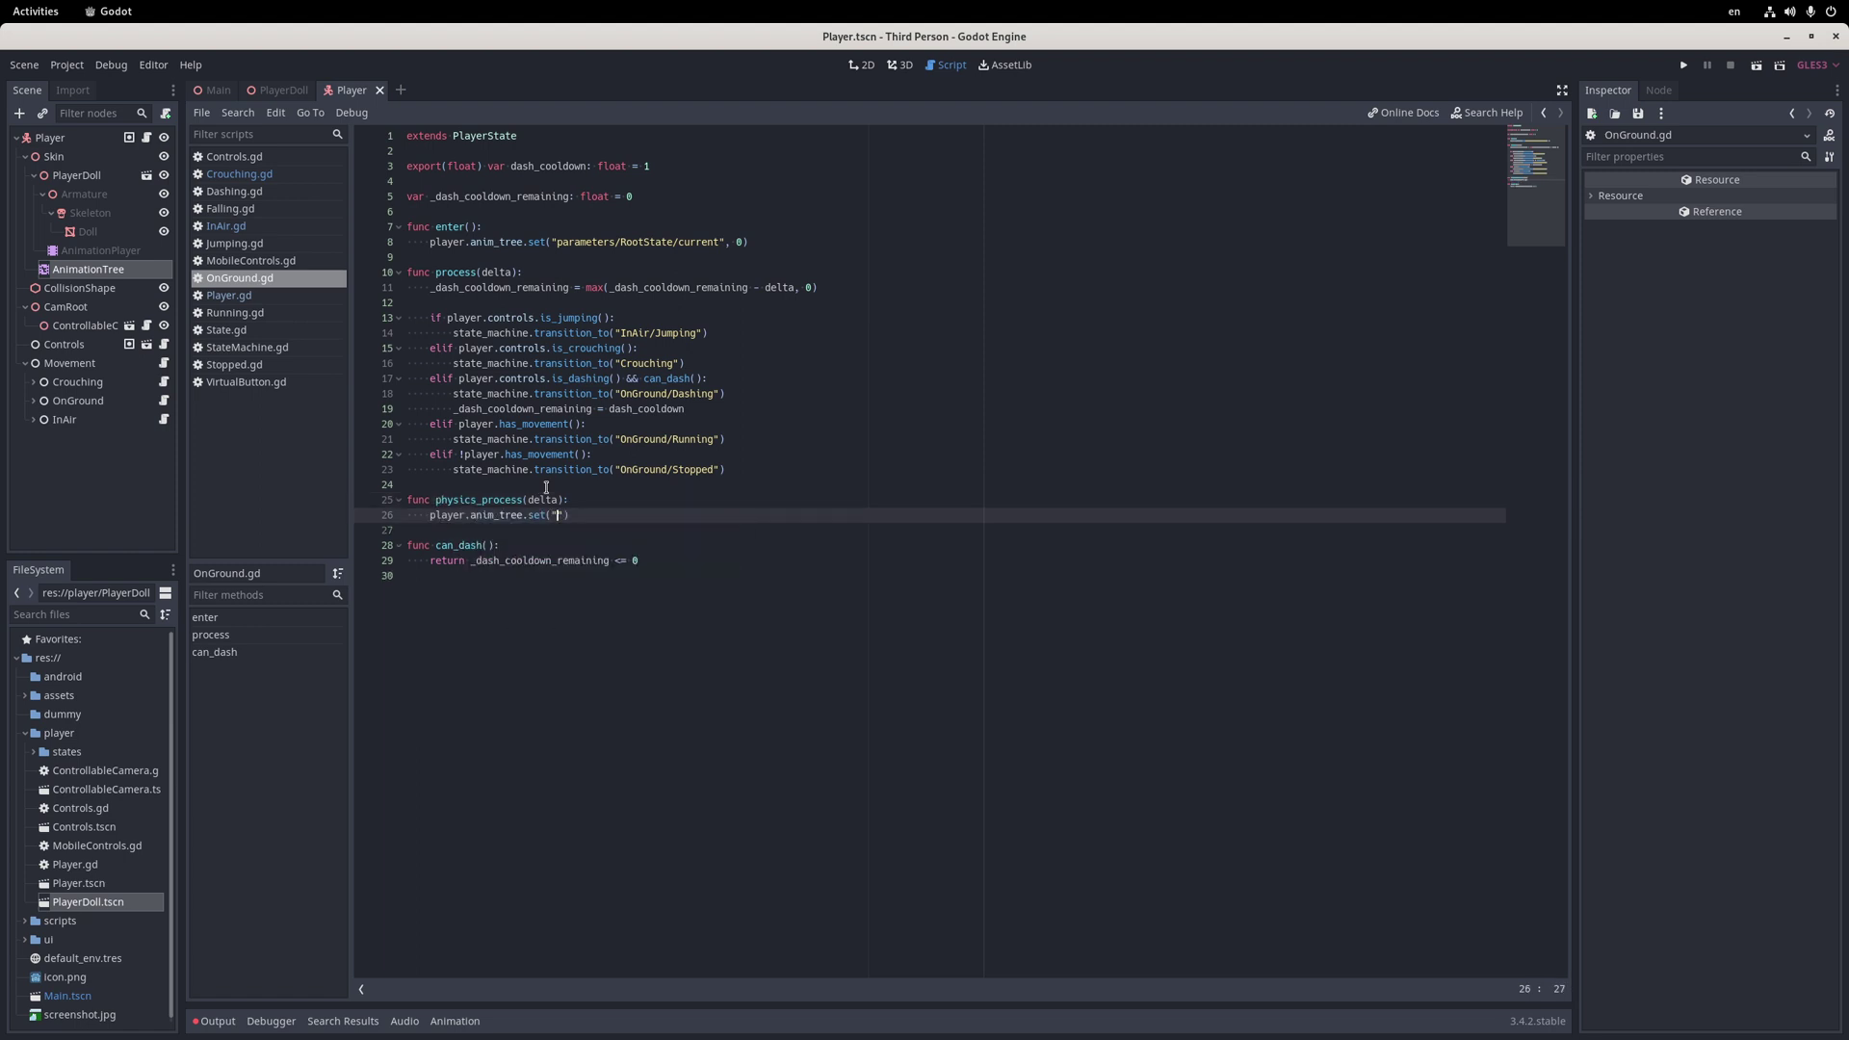
text(OnGround/blend_)
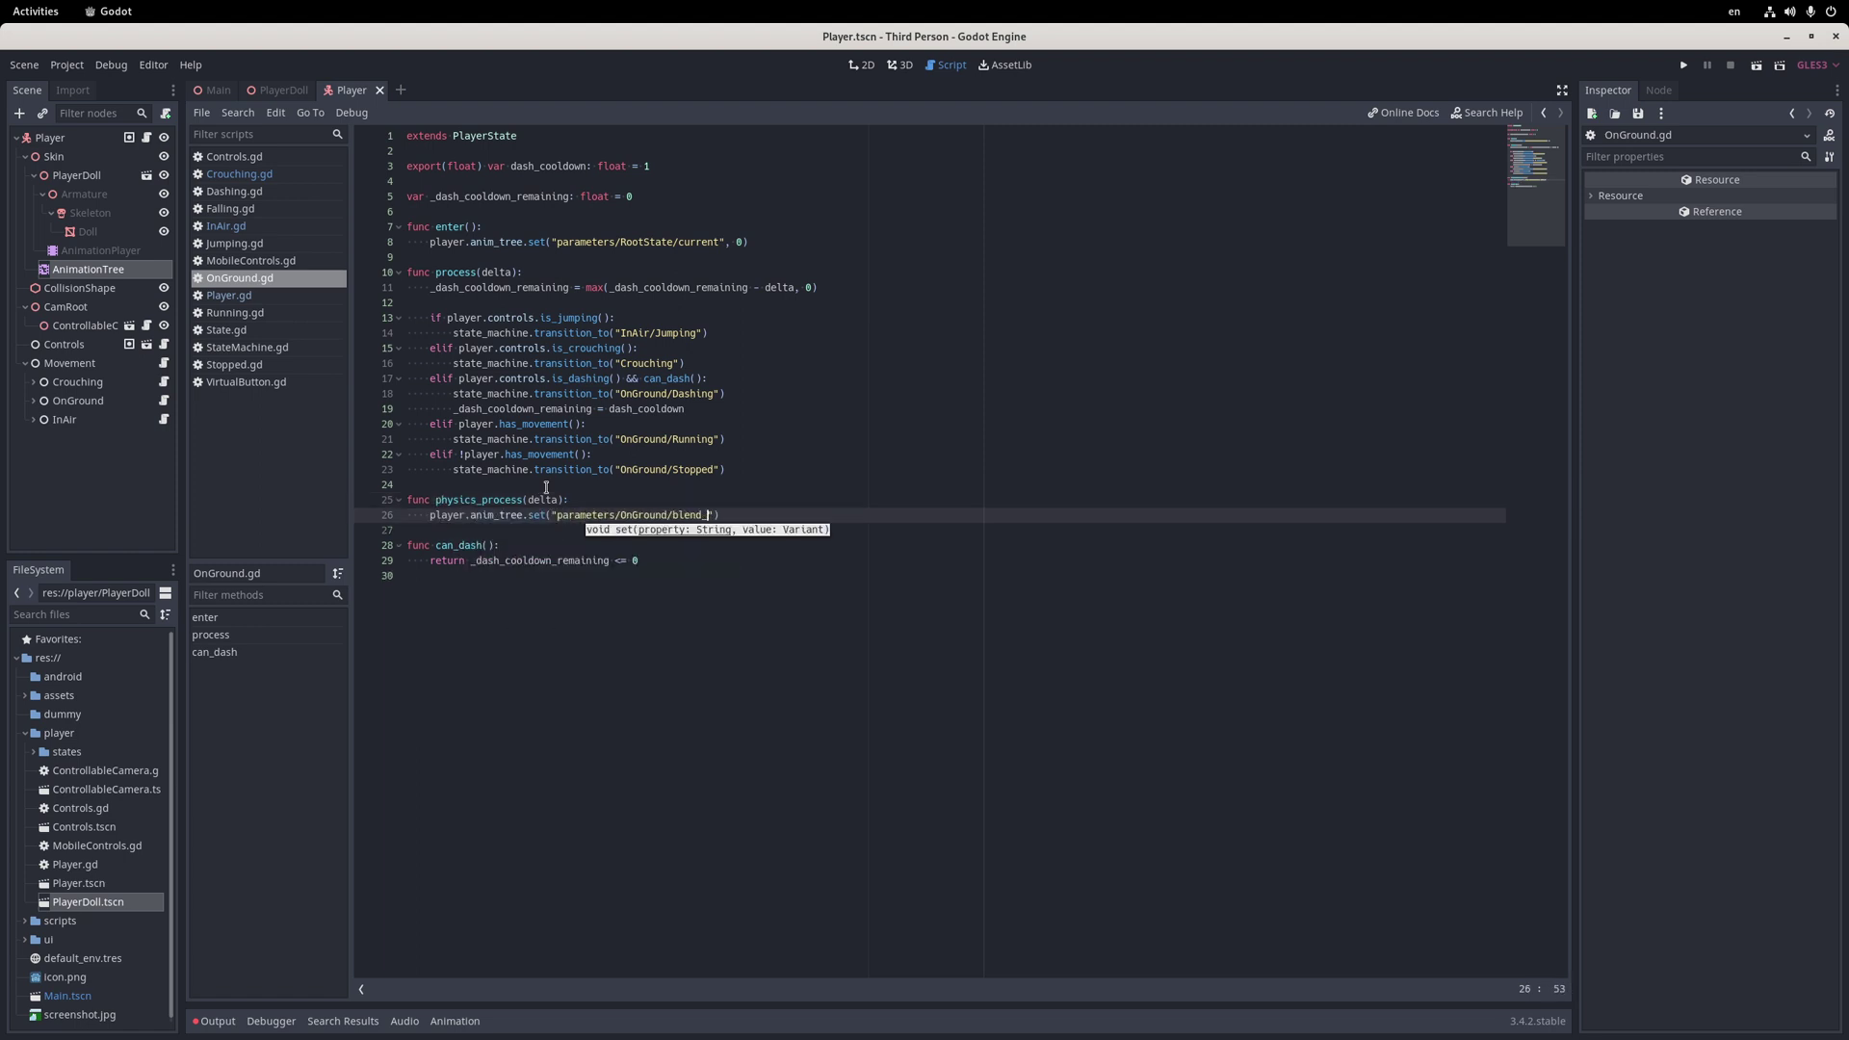
text(position", player.velocity.len)
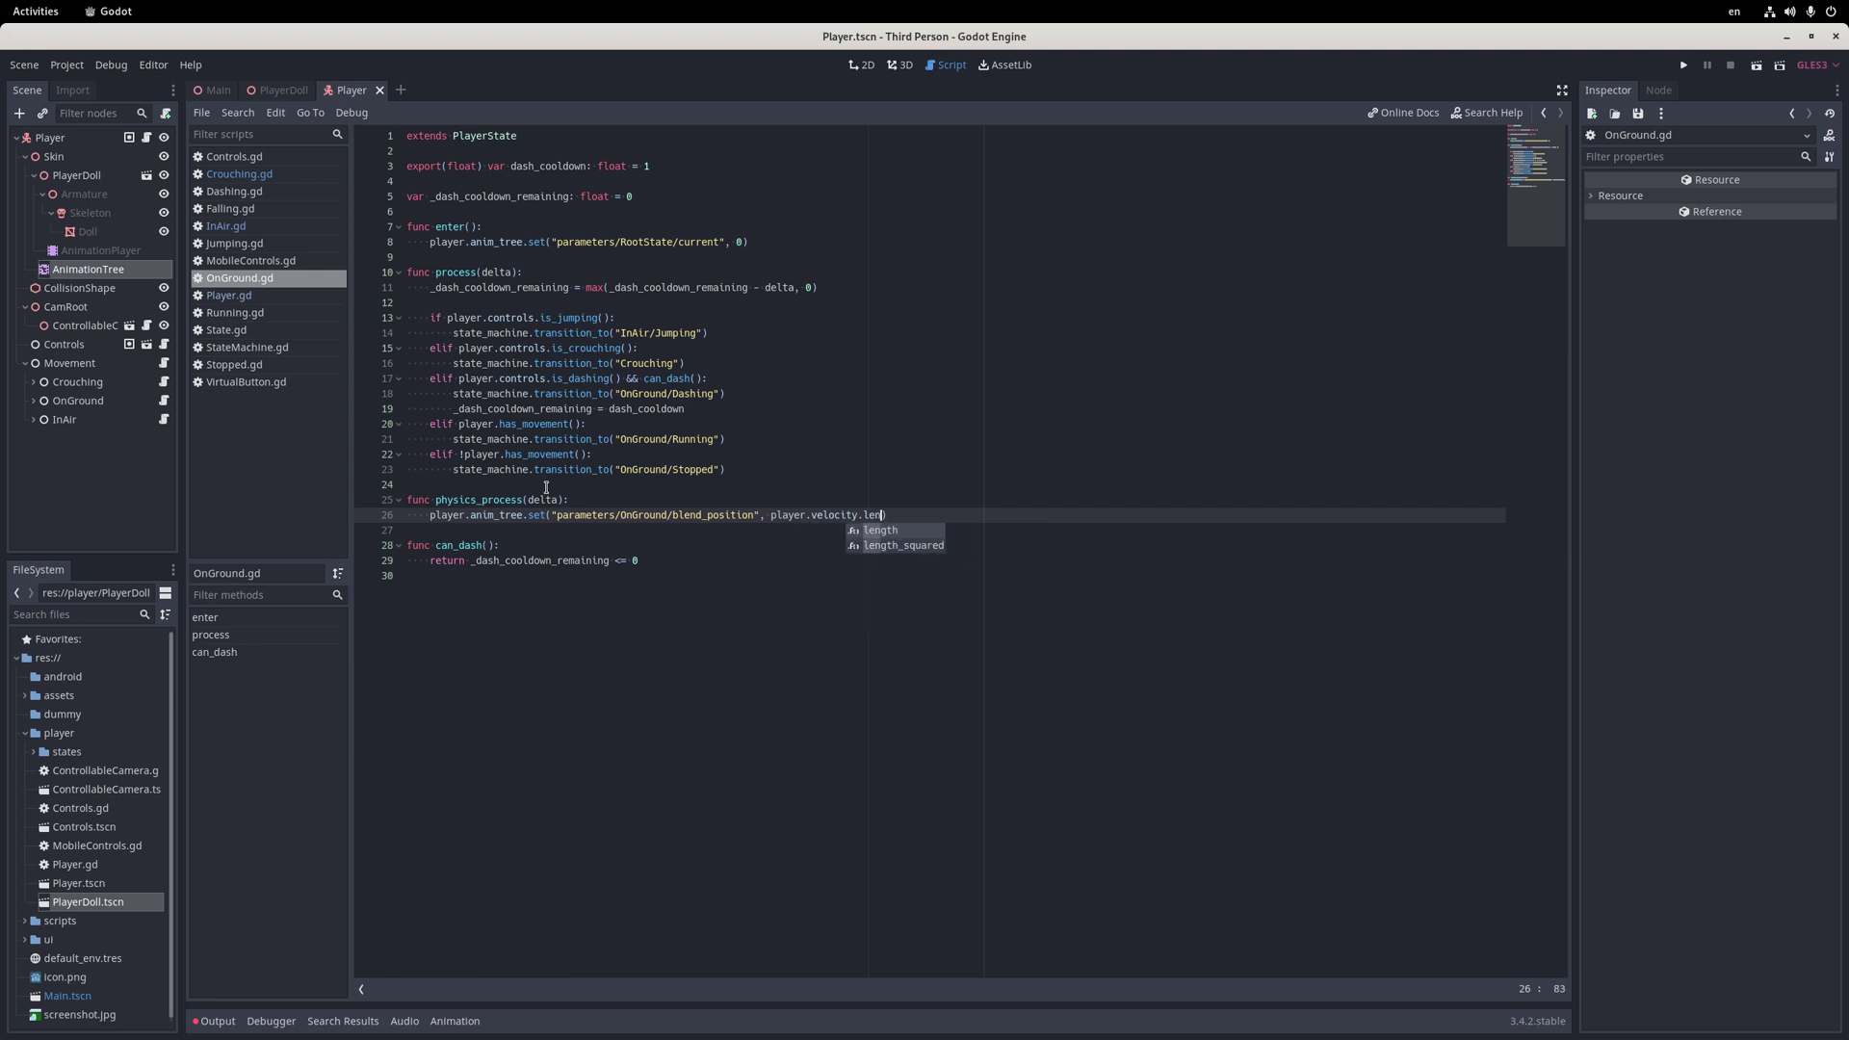
key(Return)
text(/ 10.0))
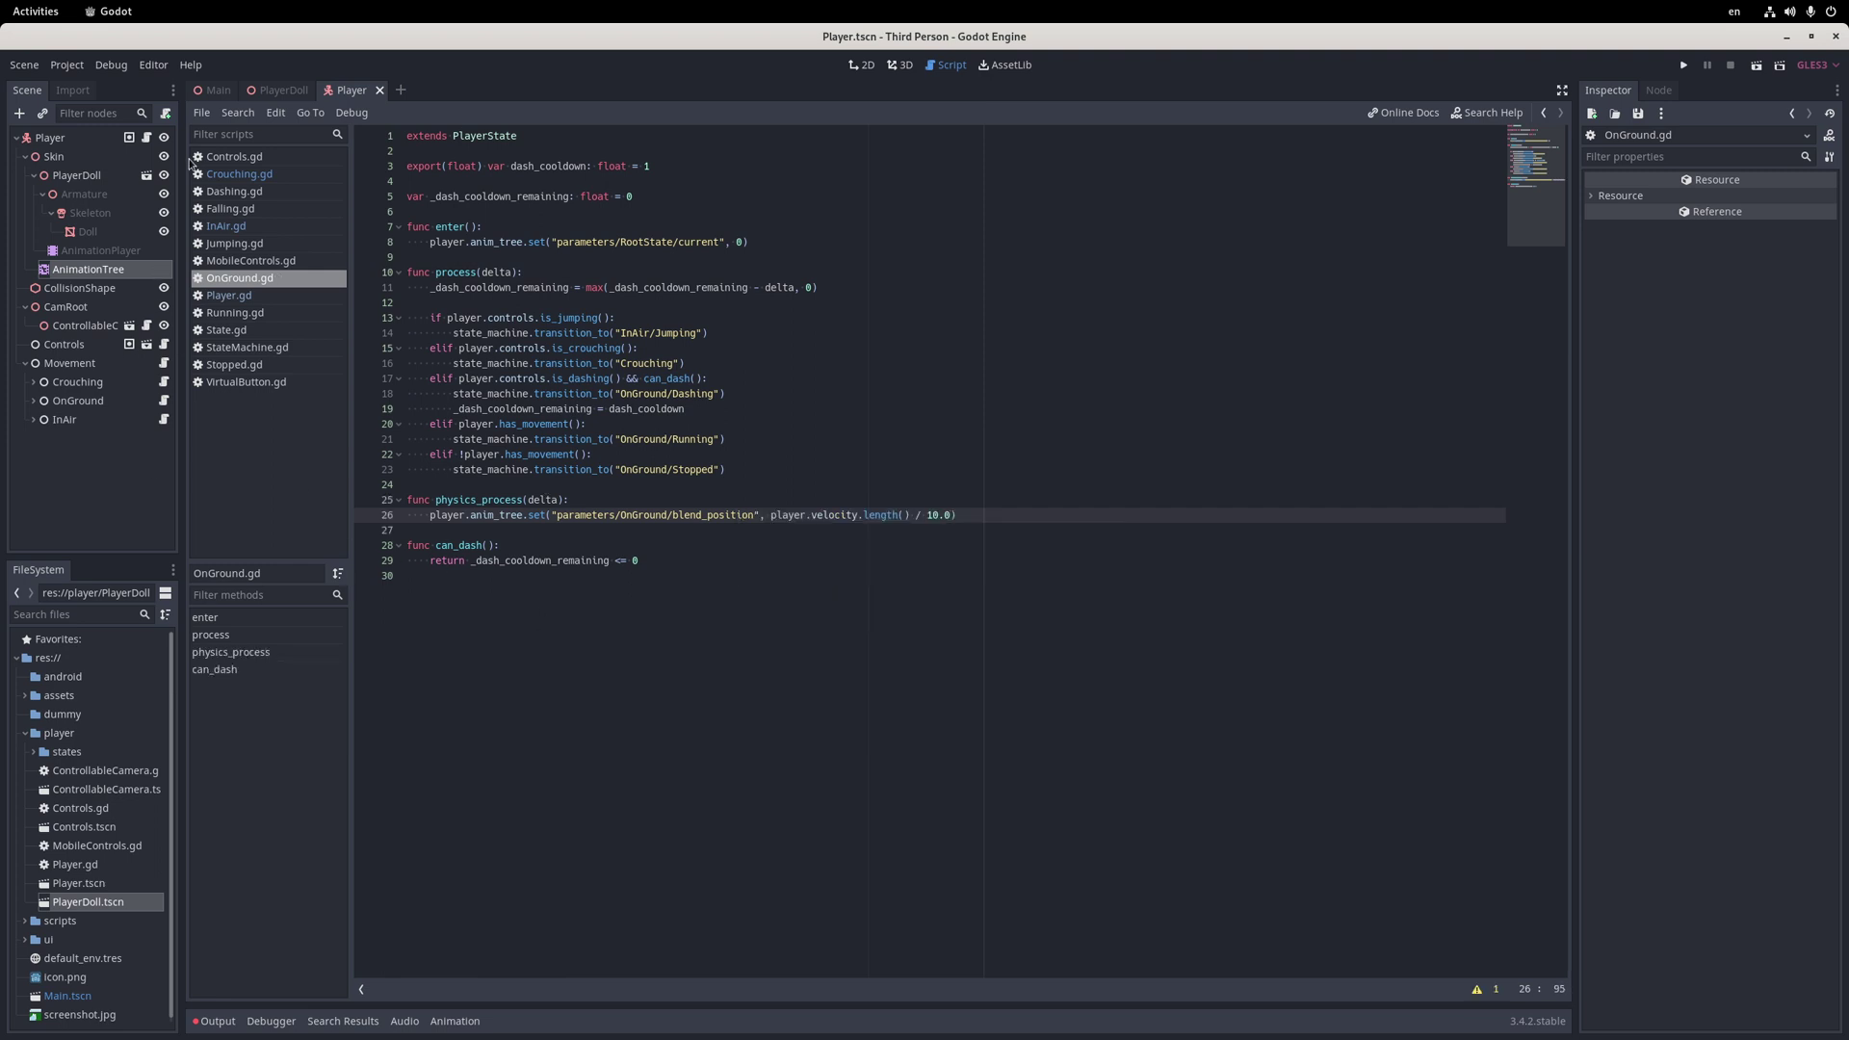
Open Running.gd, nested under OnGround, at its physics_process function
click(35, 406)
click(164, 438)
click(583, 285)
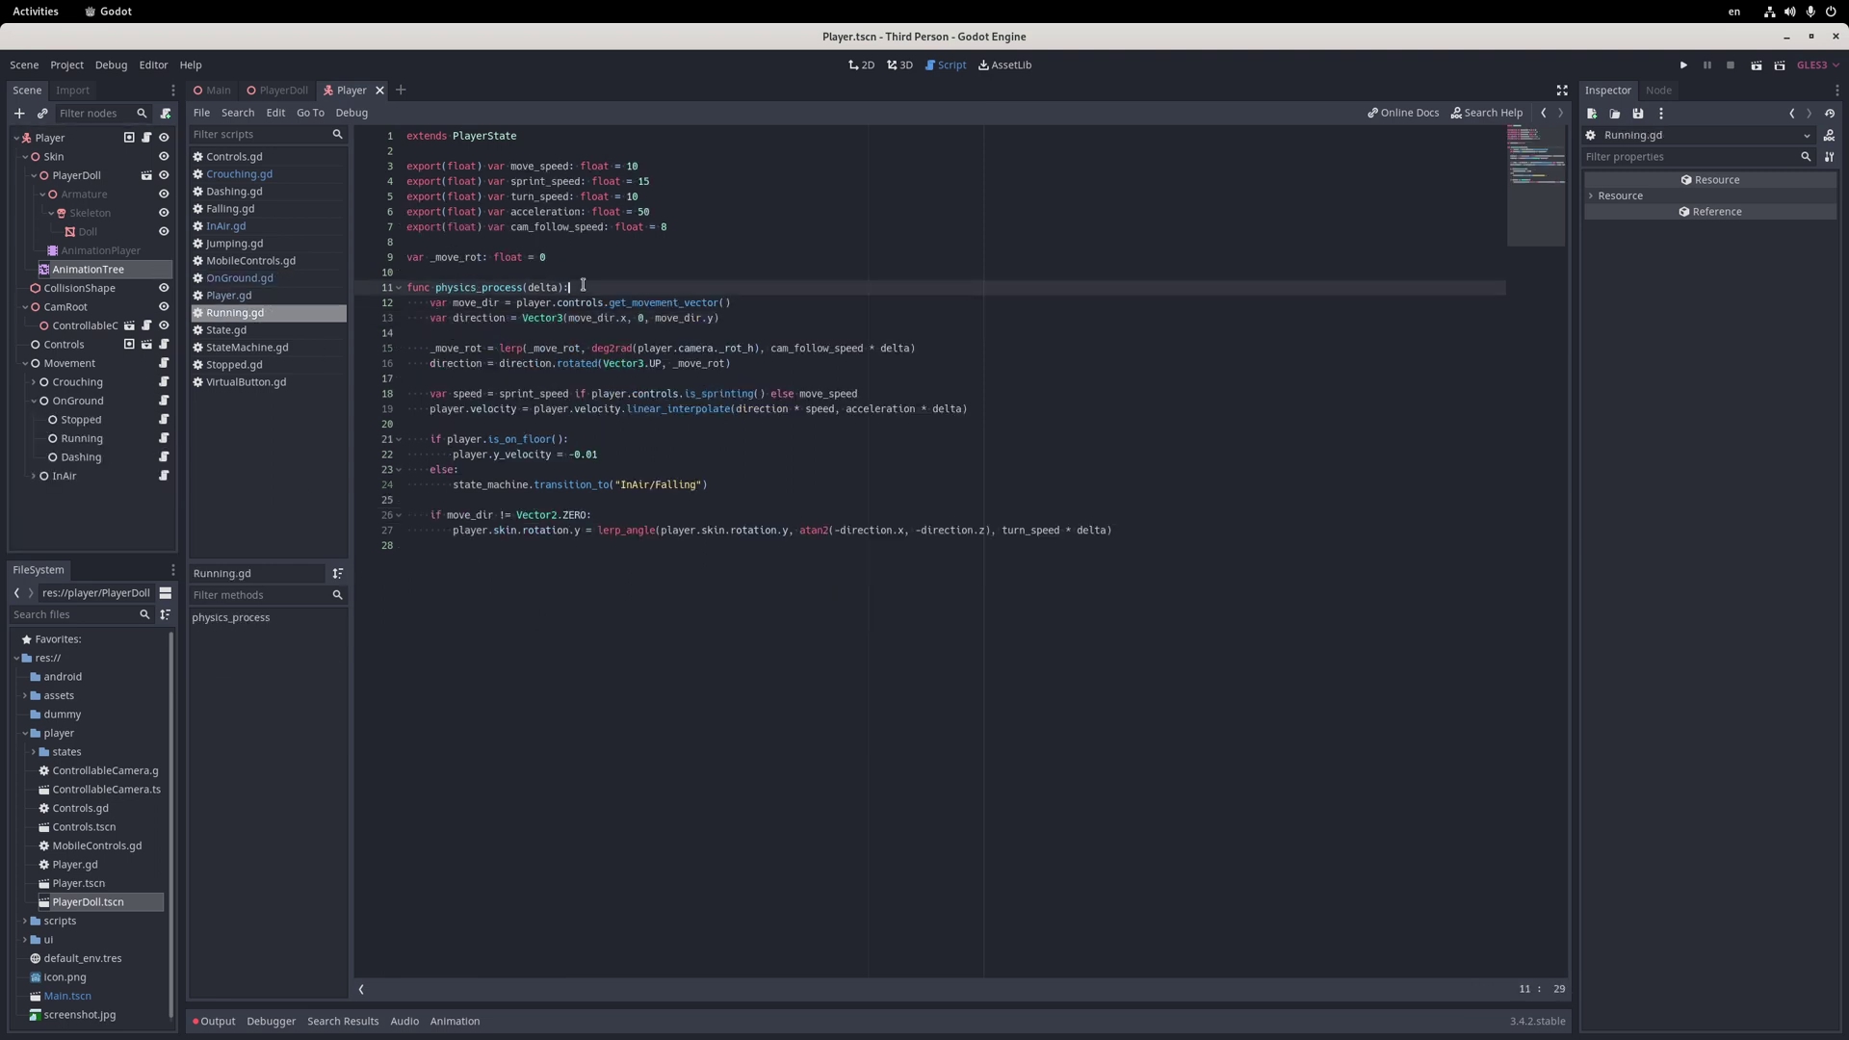
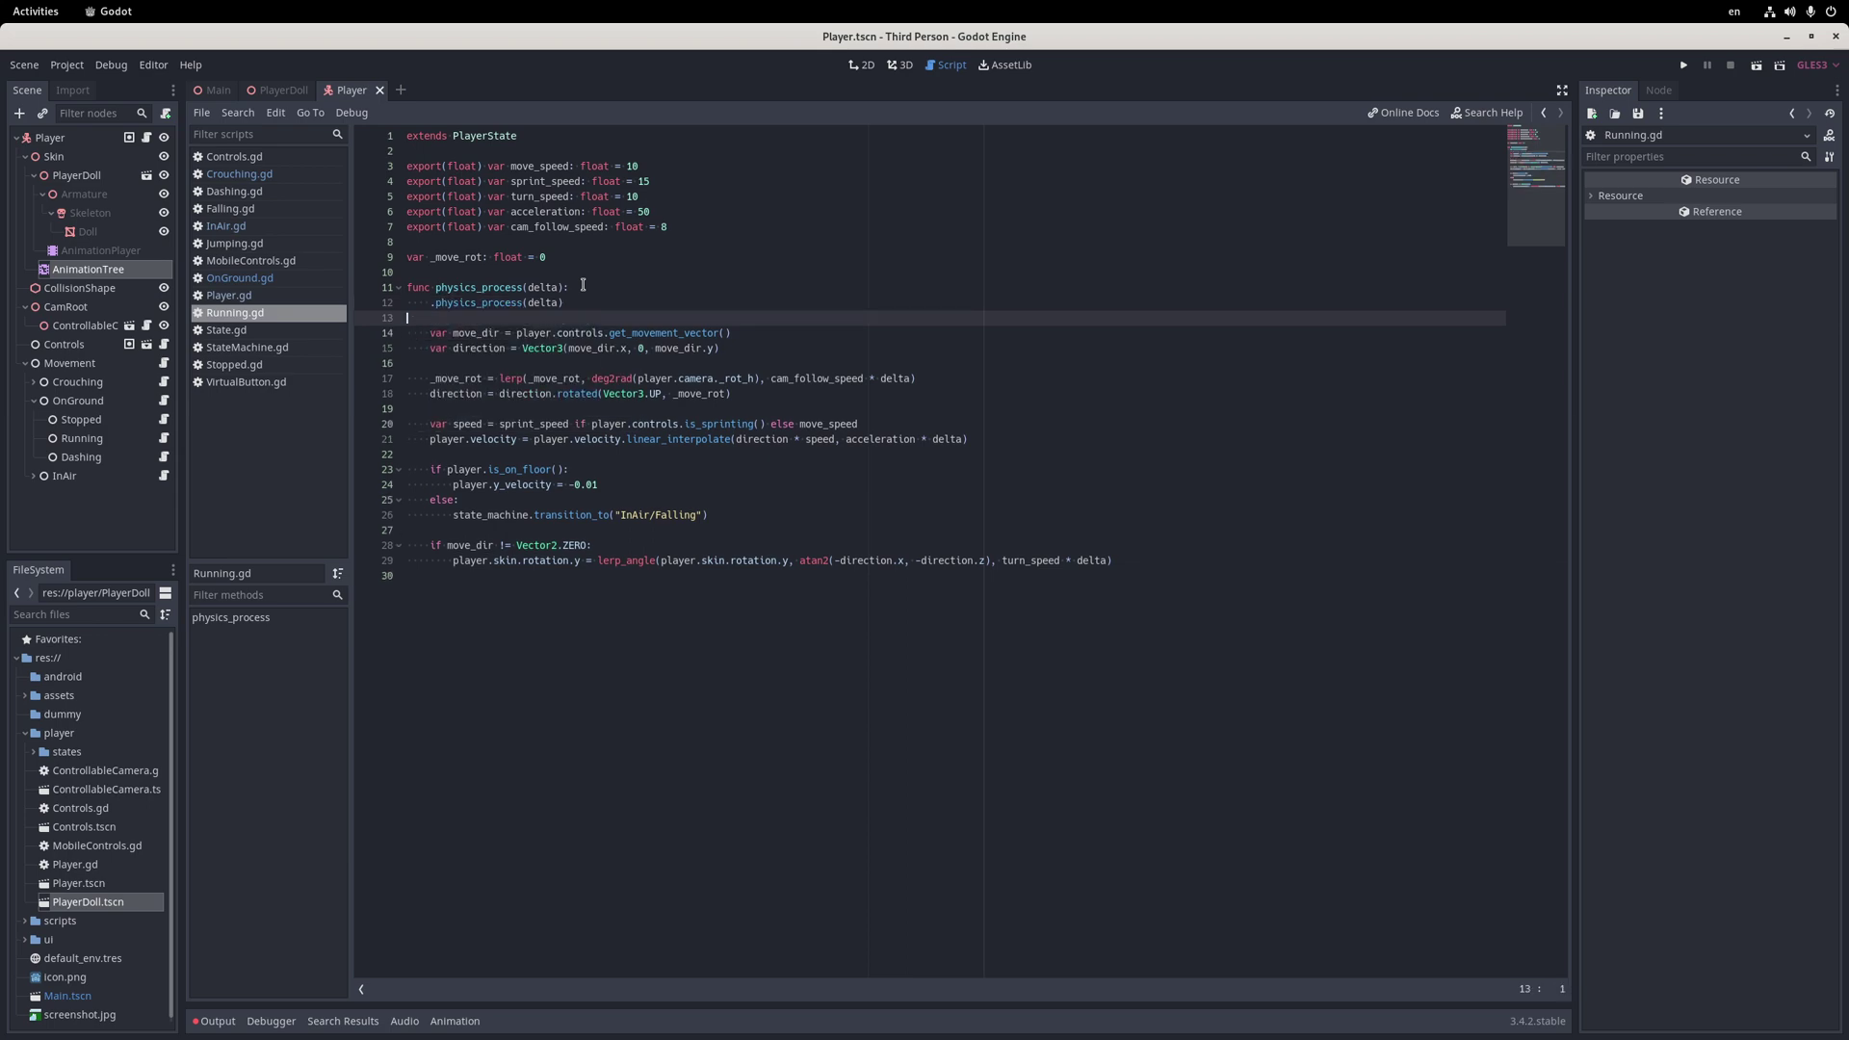
In InAir.gd physics_process, set the InAir blend_position to player.y_velocity / 50.0
click(165, 475)
scroll(624, 688, down, 3)
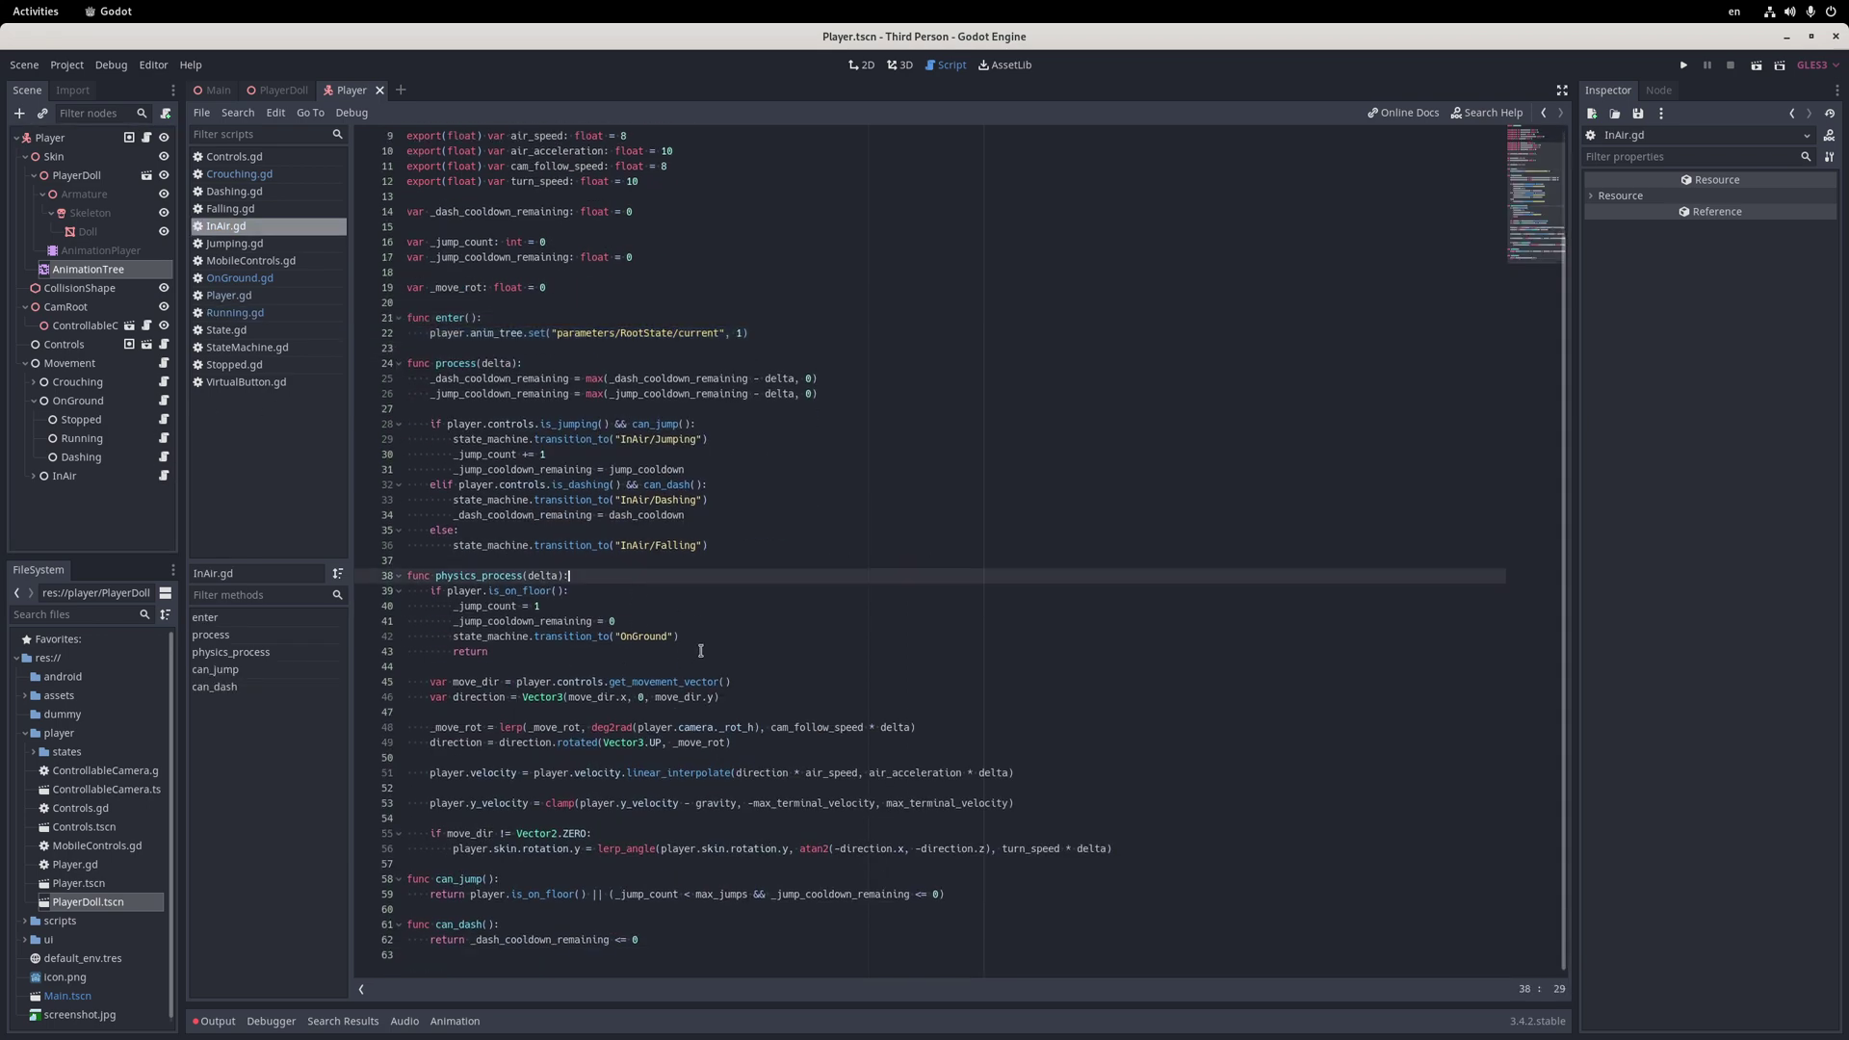
click(607, 576)
key(Return)
text(player.anim_tree.)
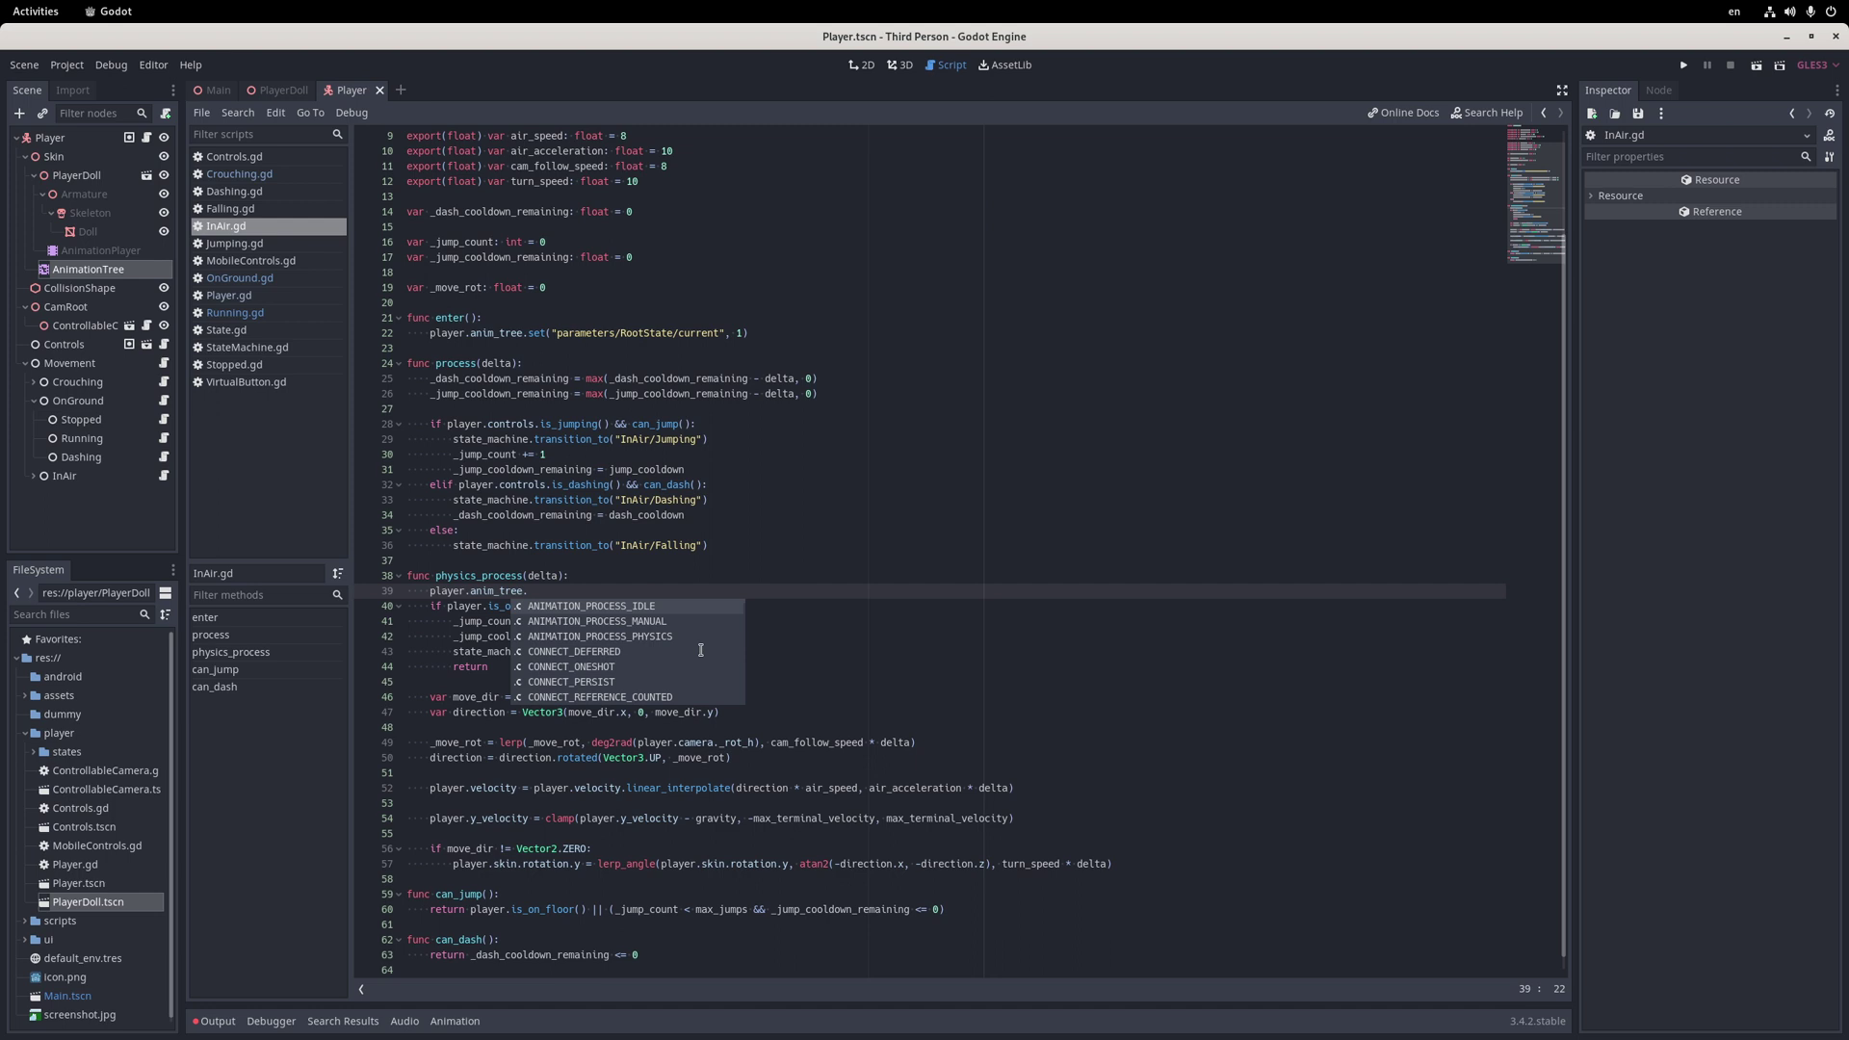
text(set("parameters/InAir/blend_po)
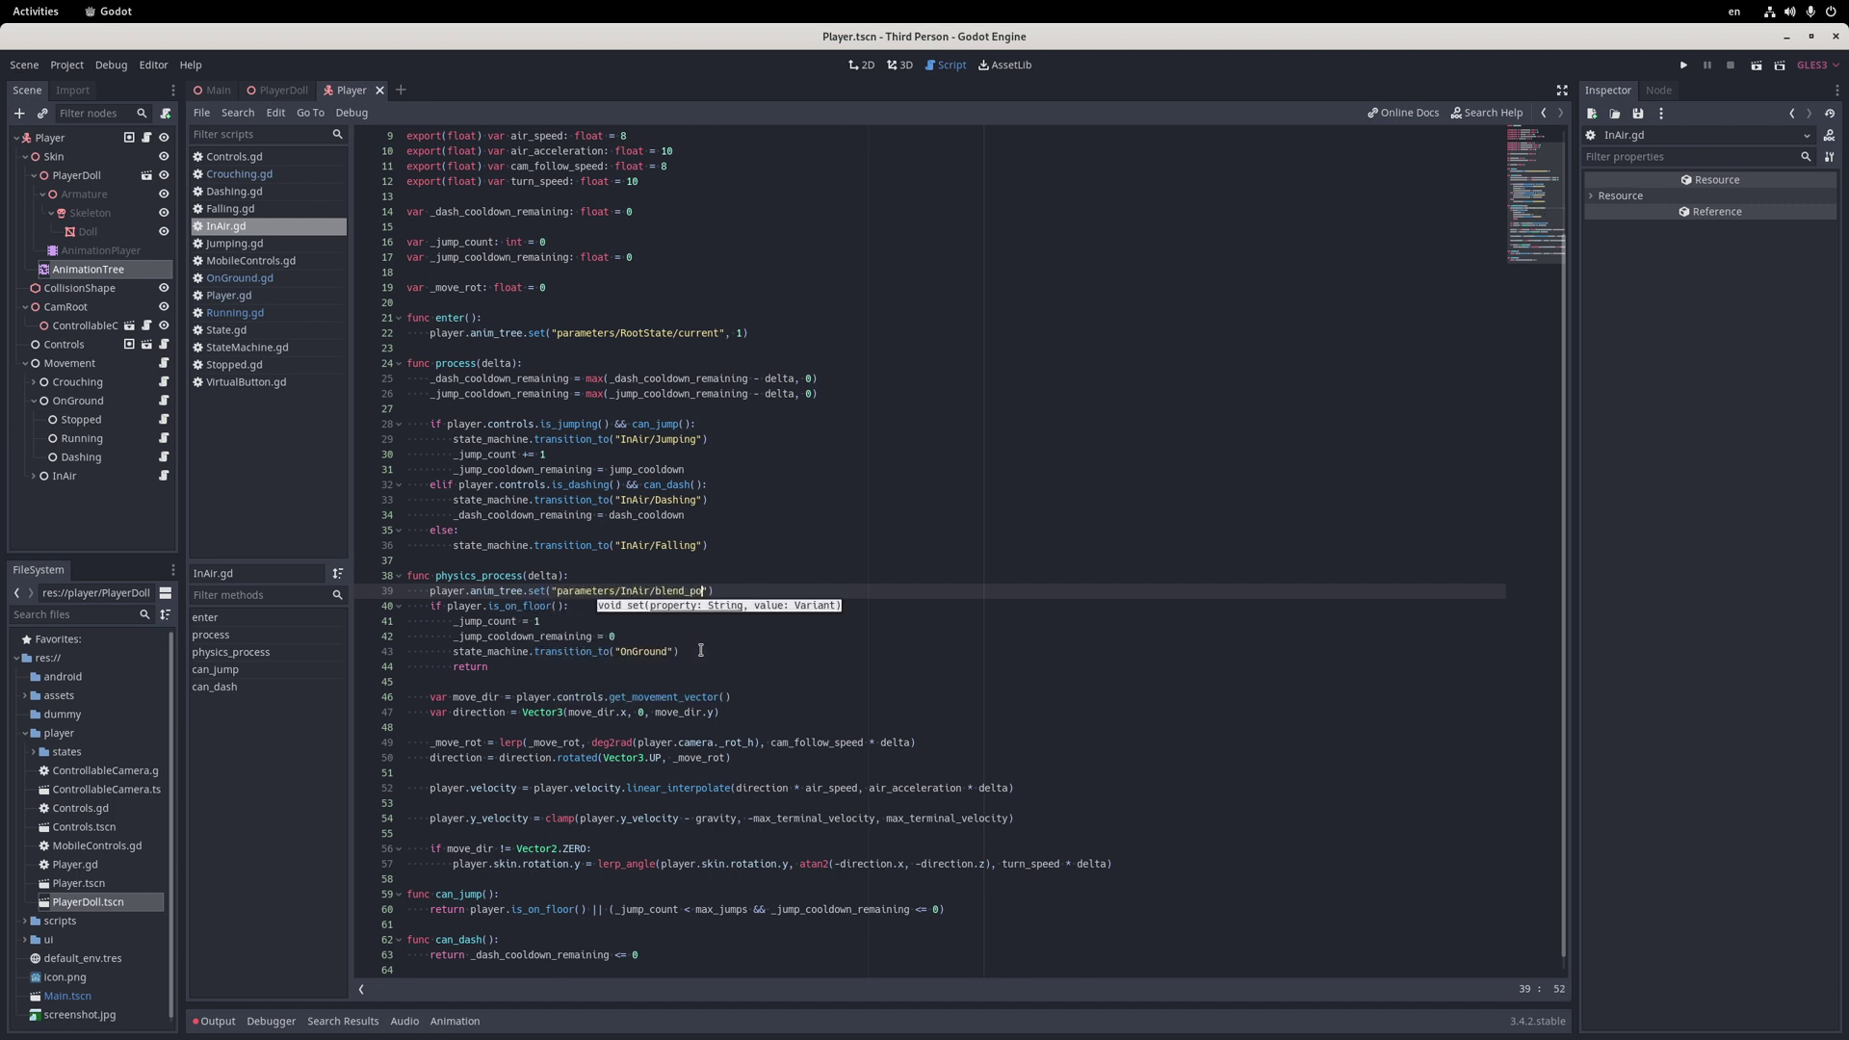
text(sition", pla)
text(yer.y_velocity / 50.0)
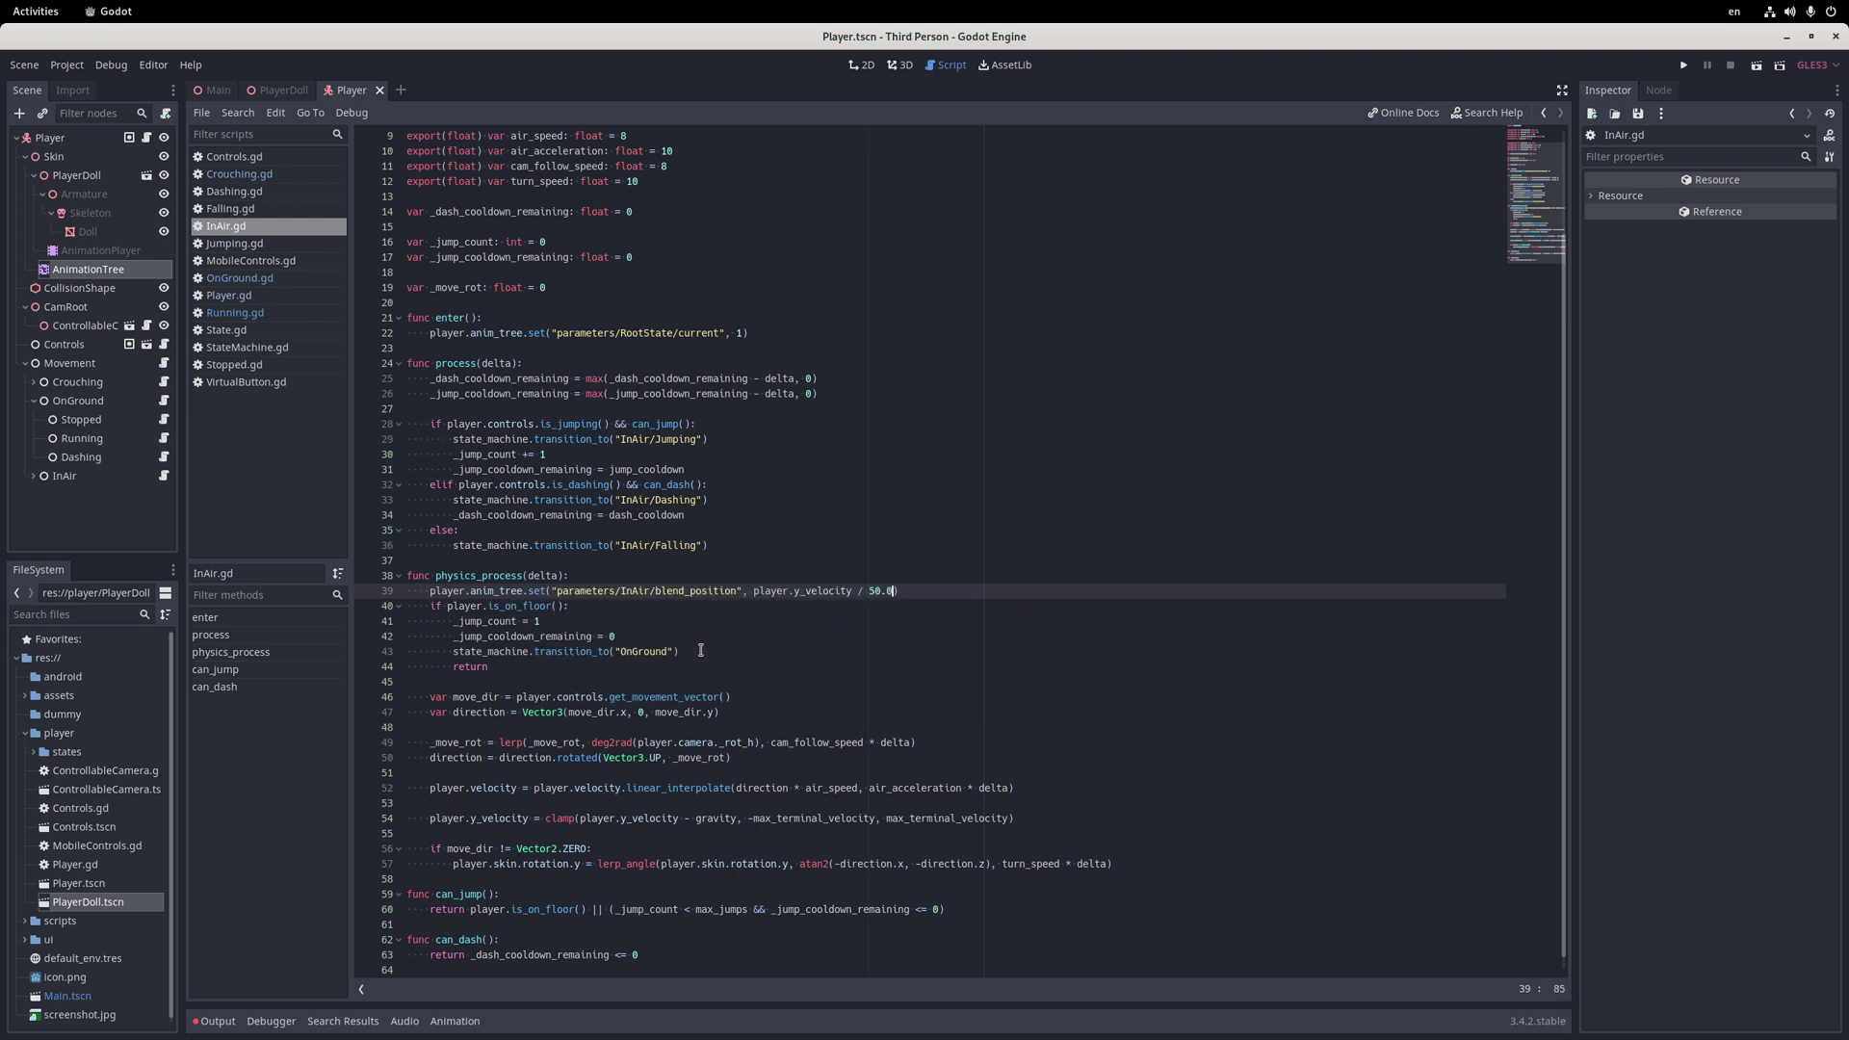
key(End)
key(Return)
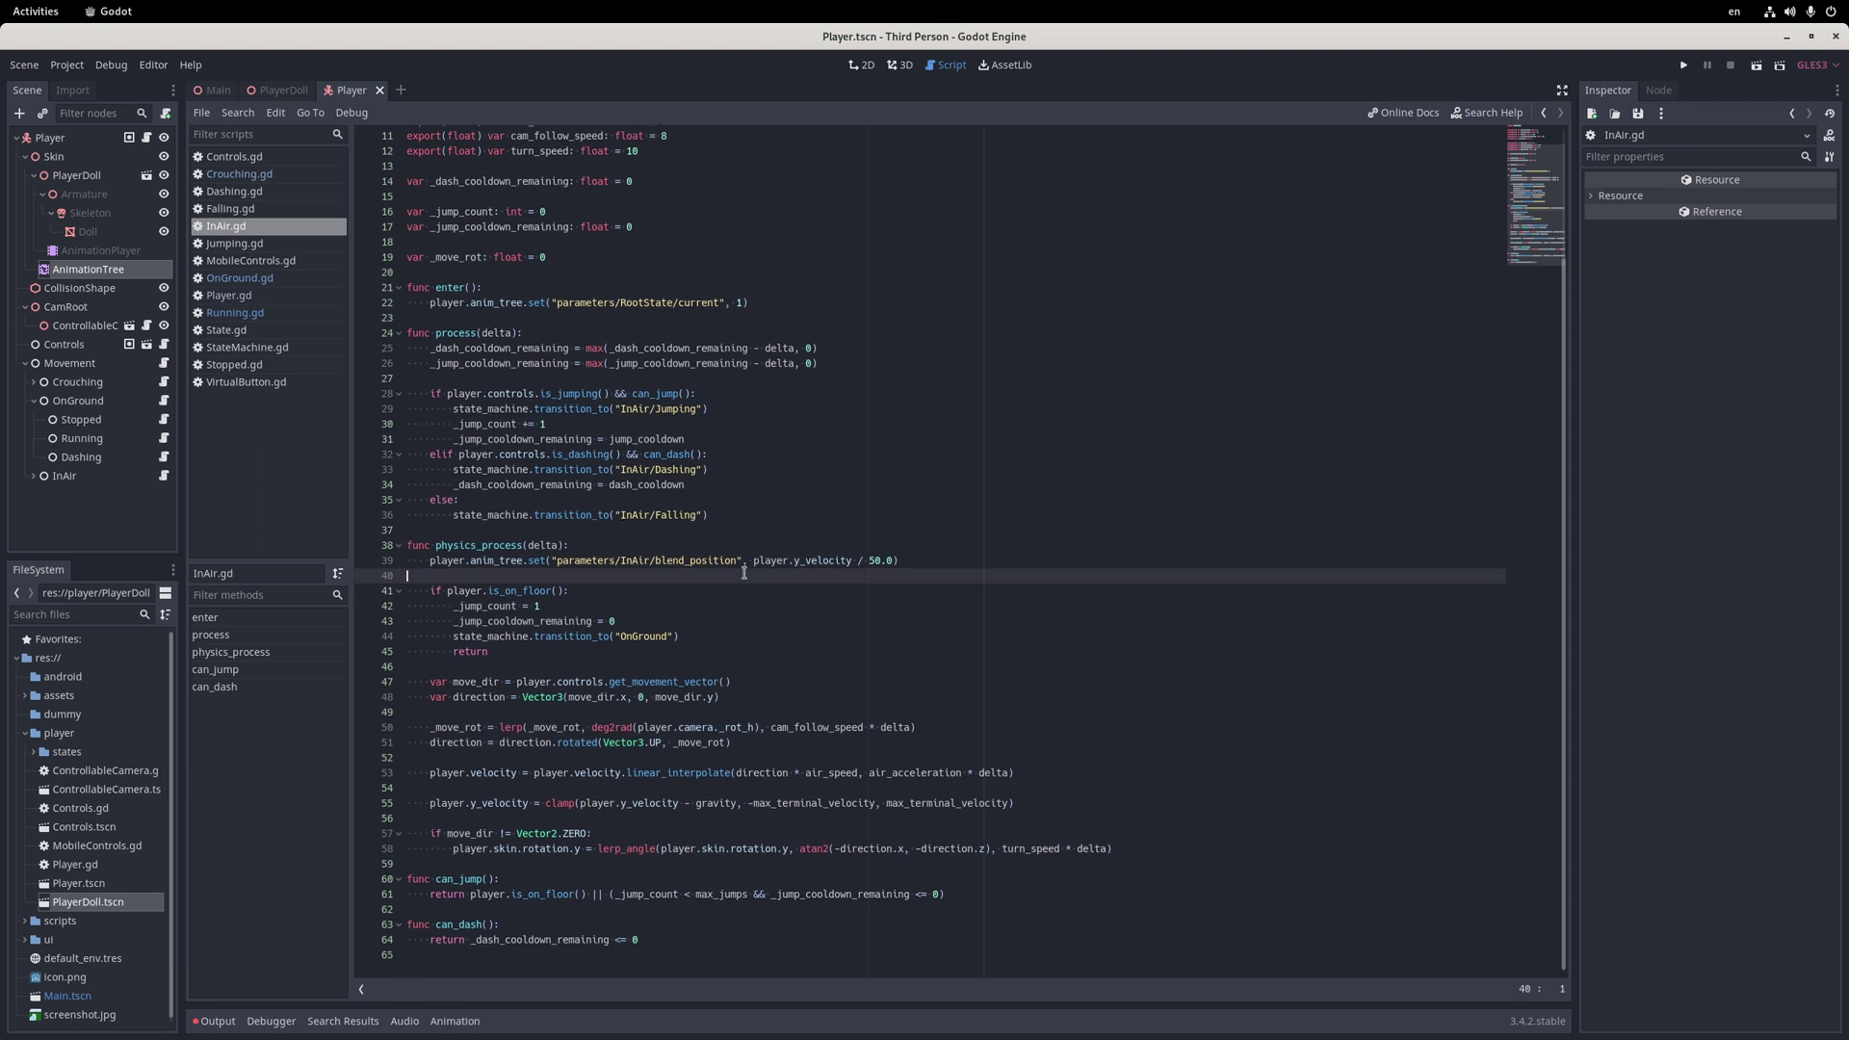
Add a Crouching.gd physics_process setting Crouching blend_position to player.velocity.length() / 4.0
click(165, 383)
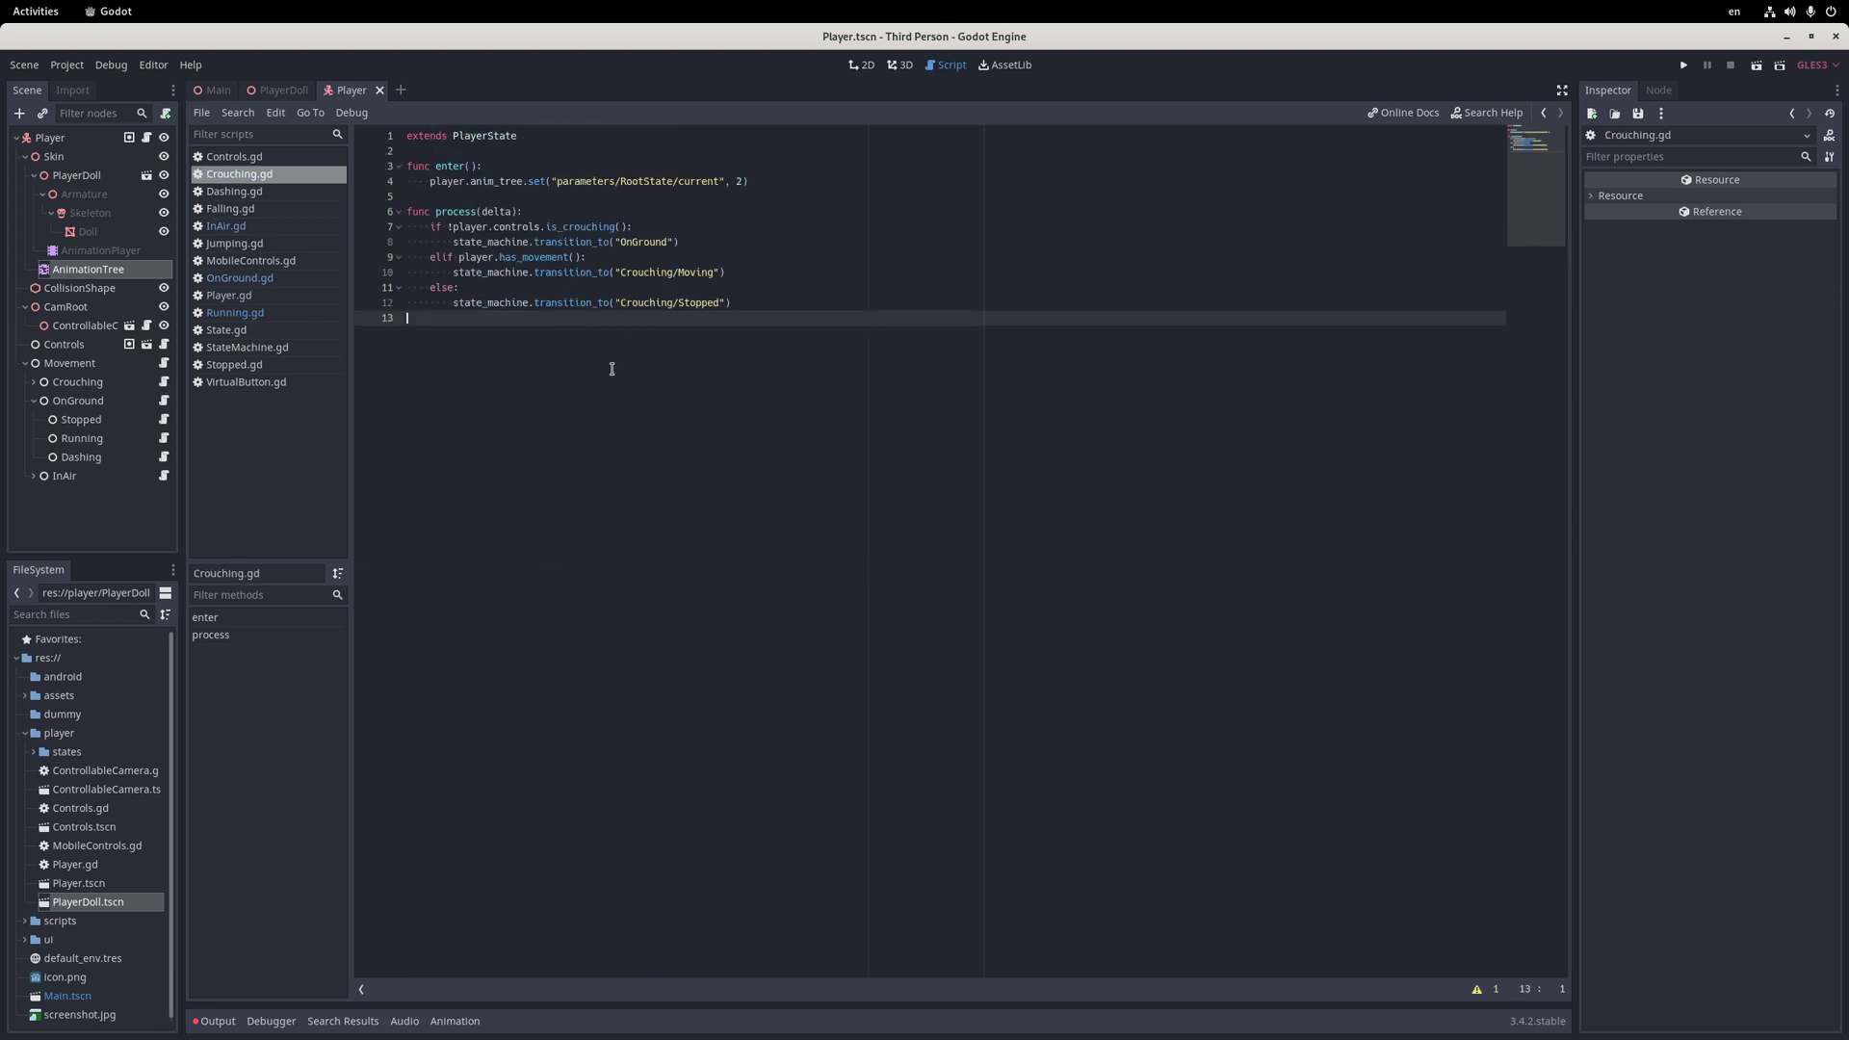
key(Return)
key(Return)
key(Up)
text(func ph)
key(Return)
key(Return)
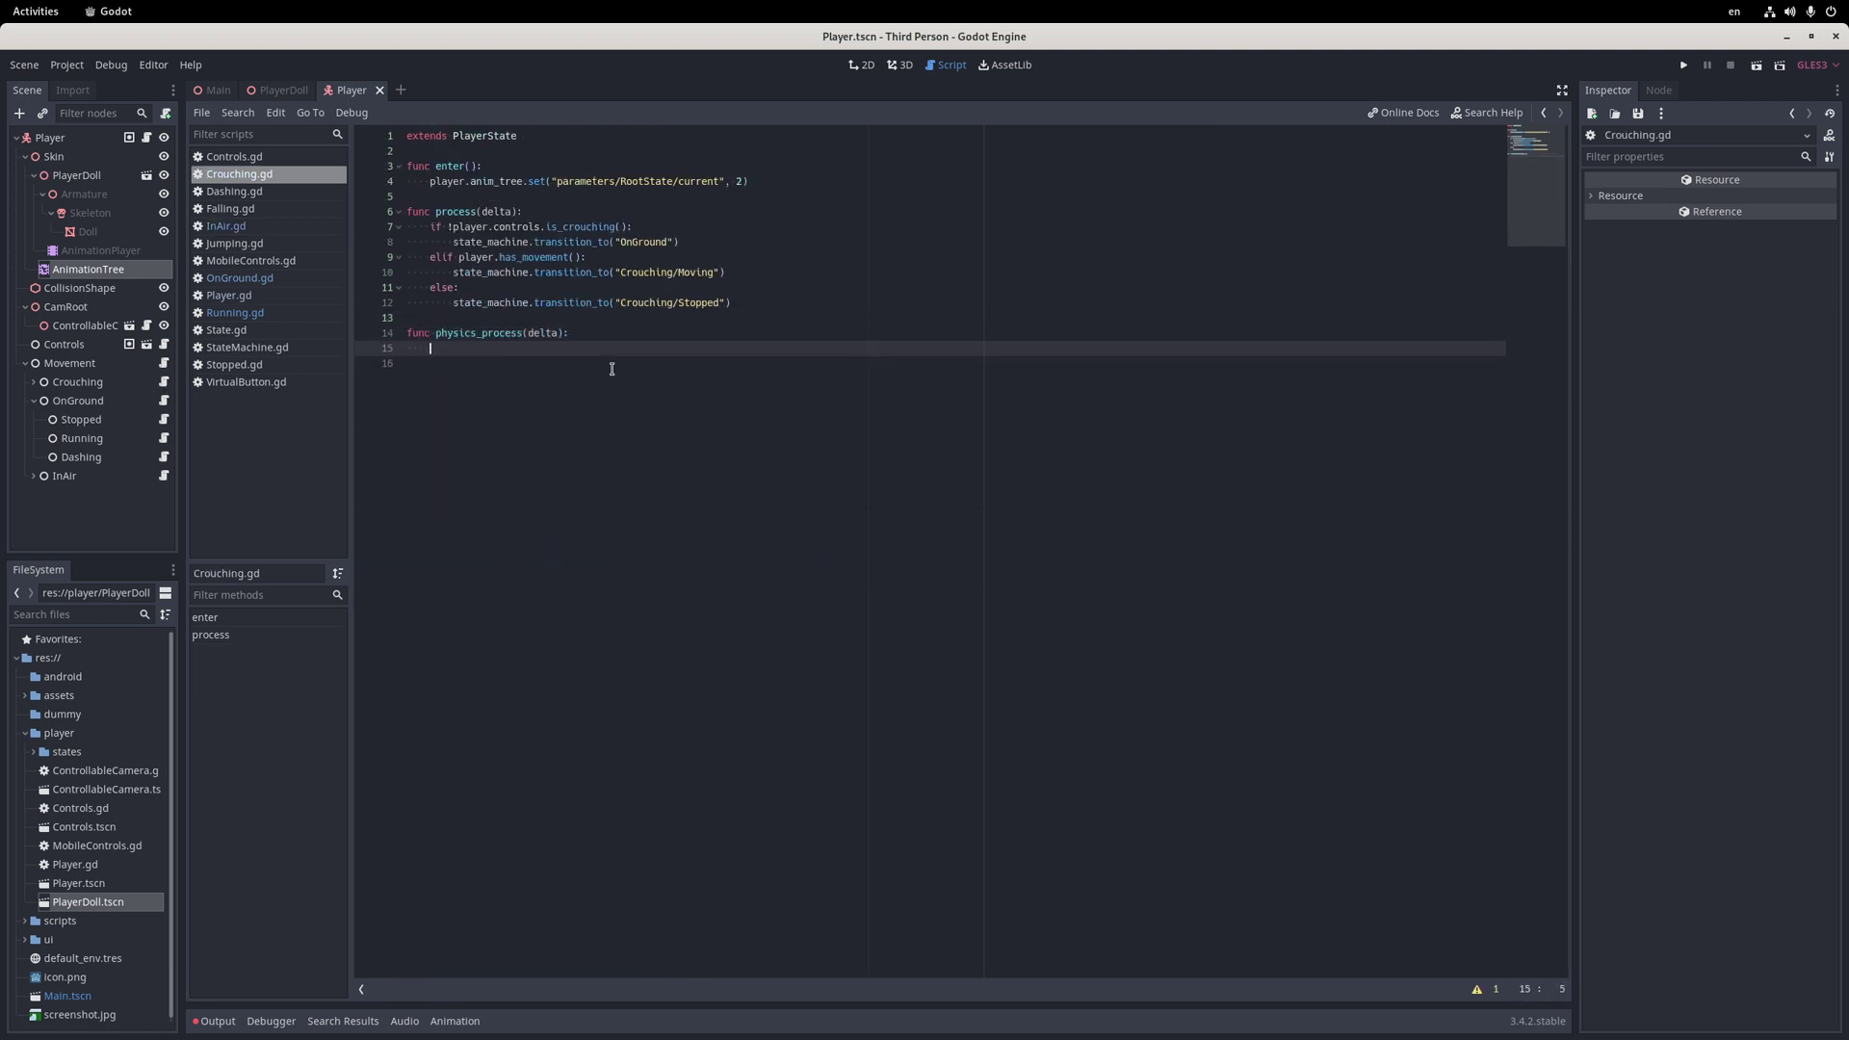
text(et("parameters)
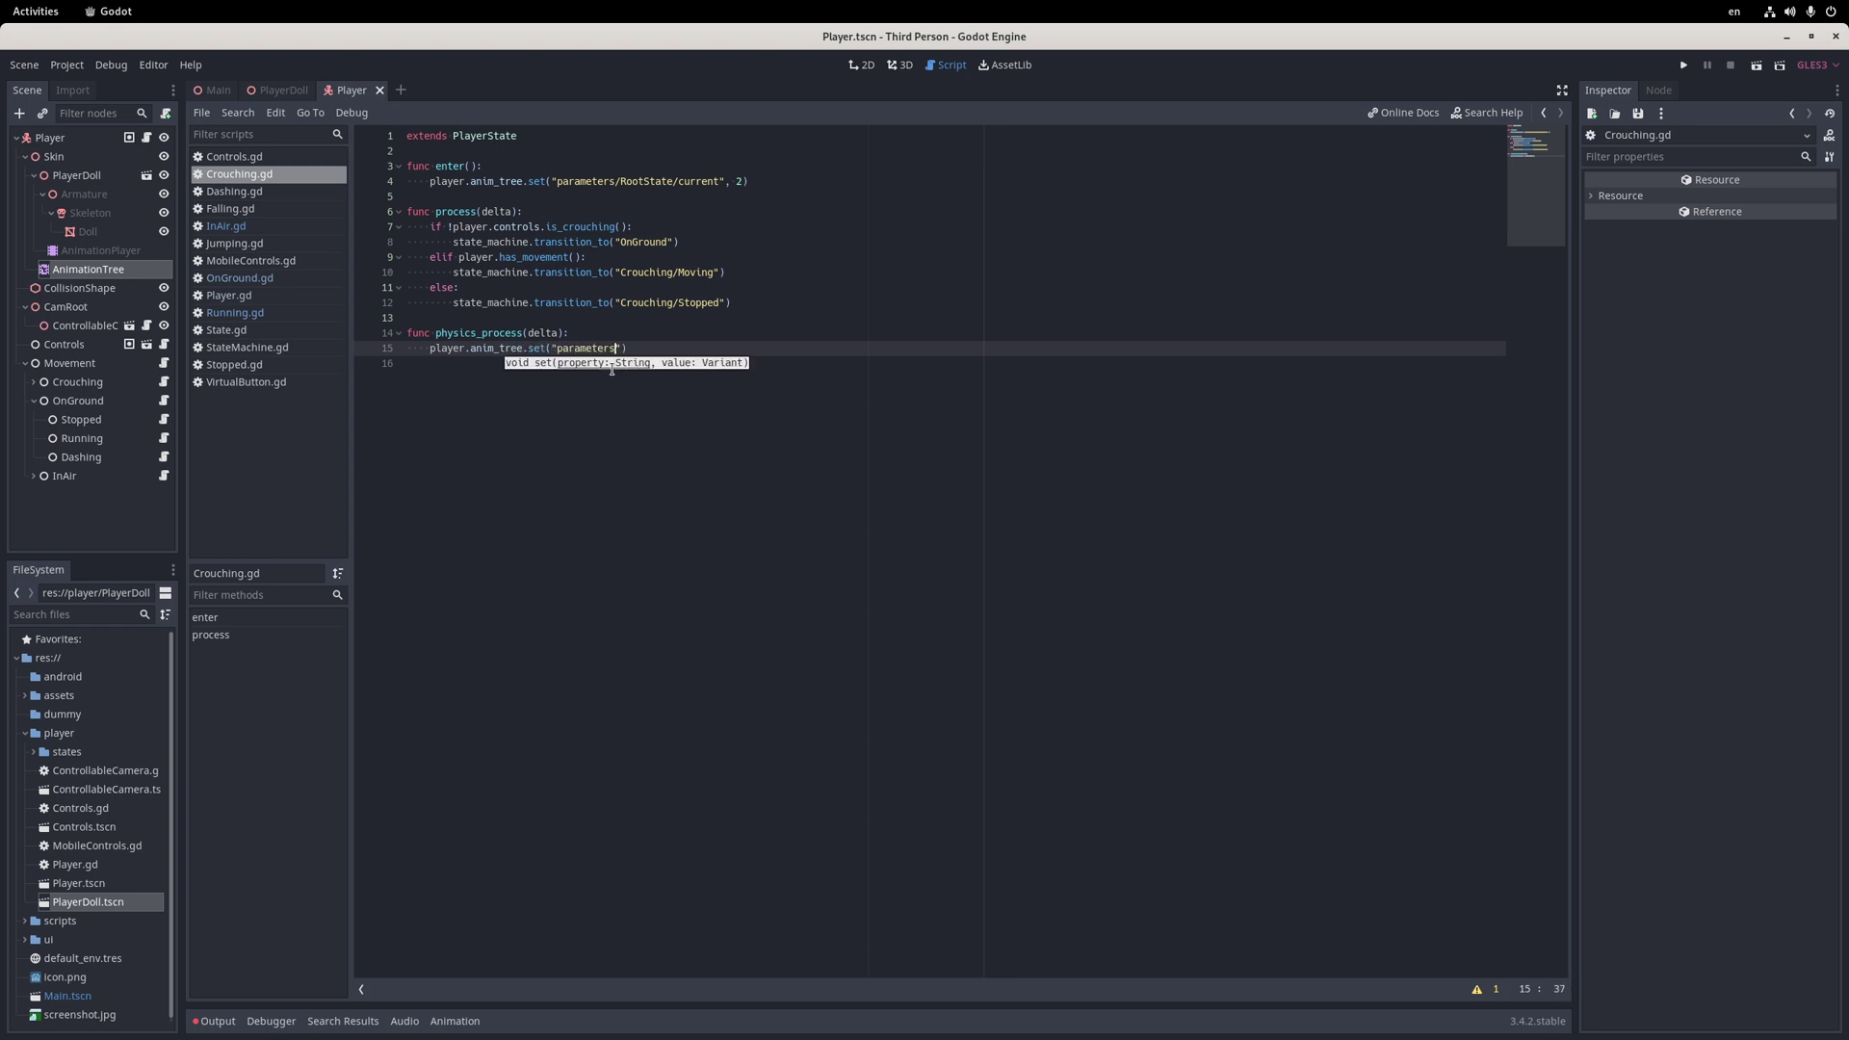
text(g/c)
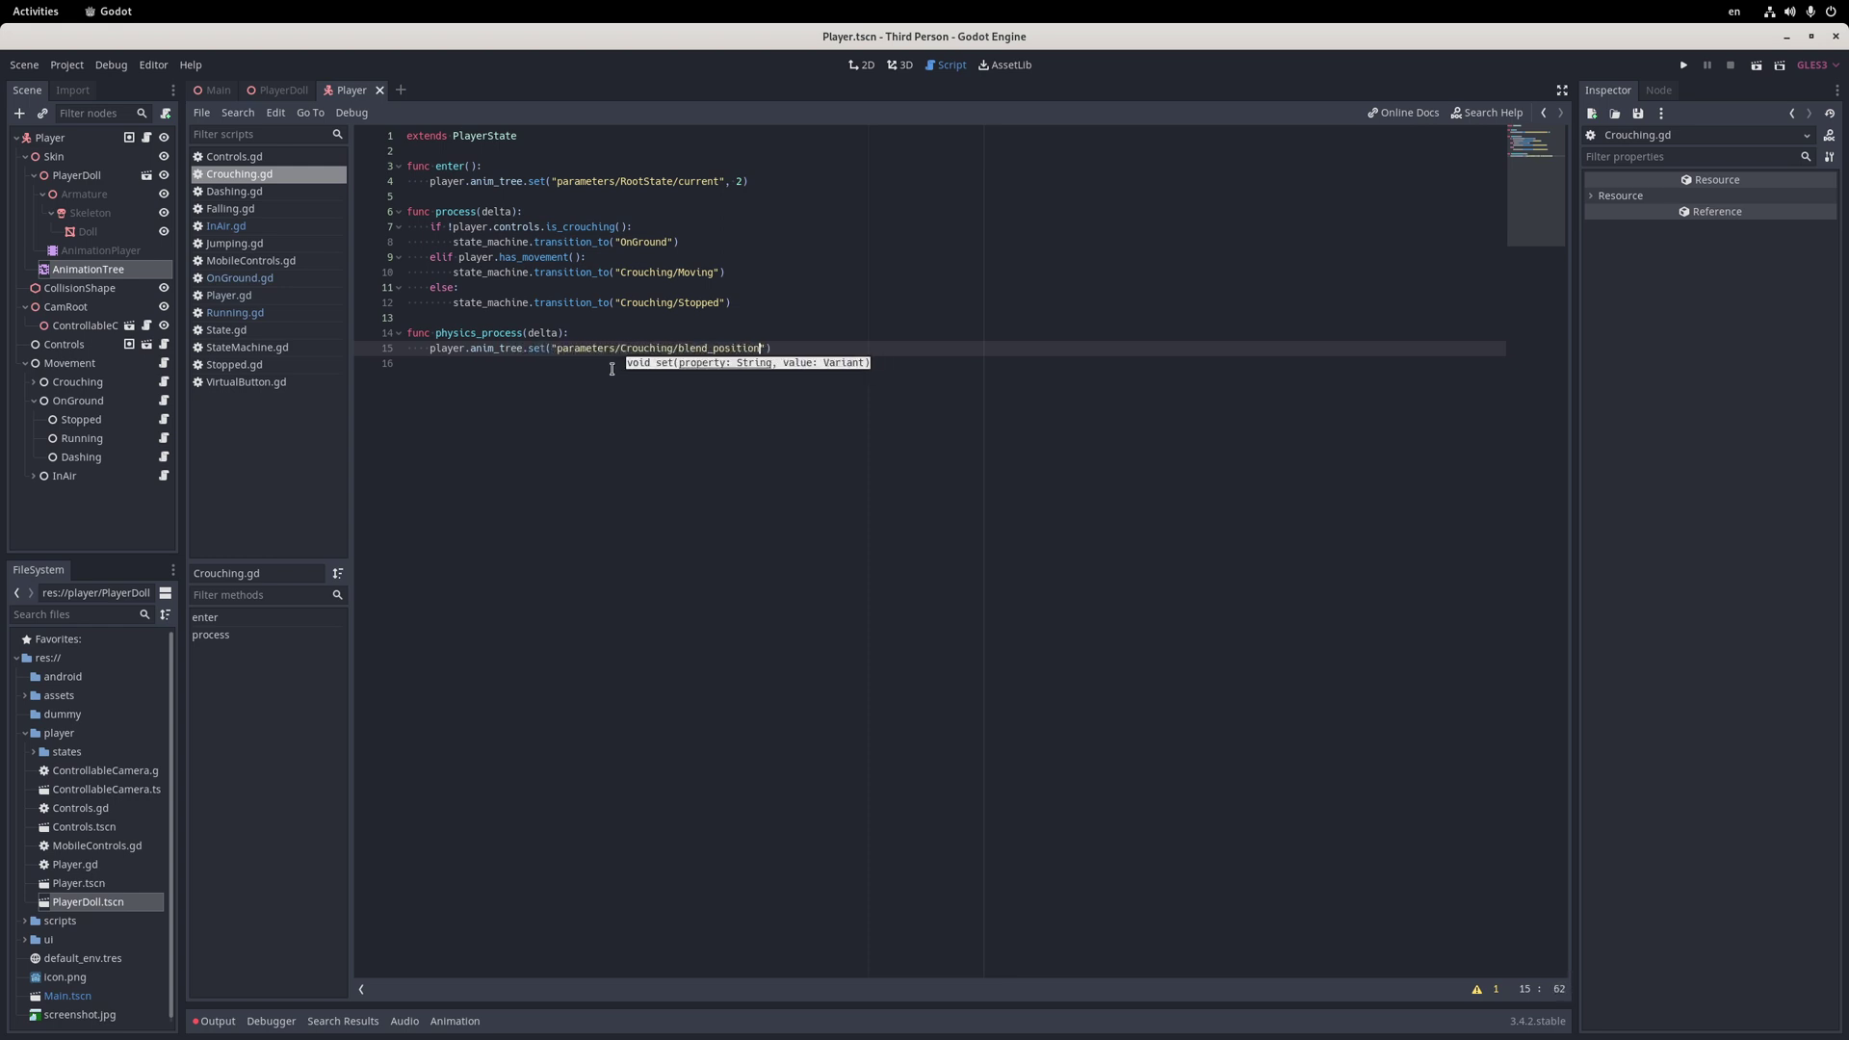
text(", player.)
text(velocity.)
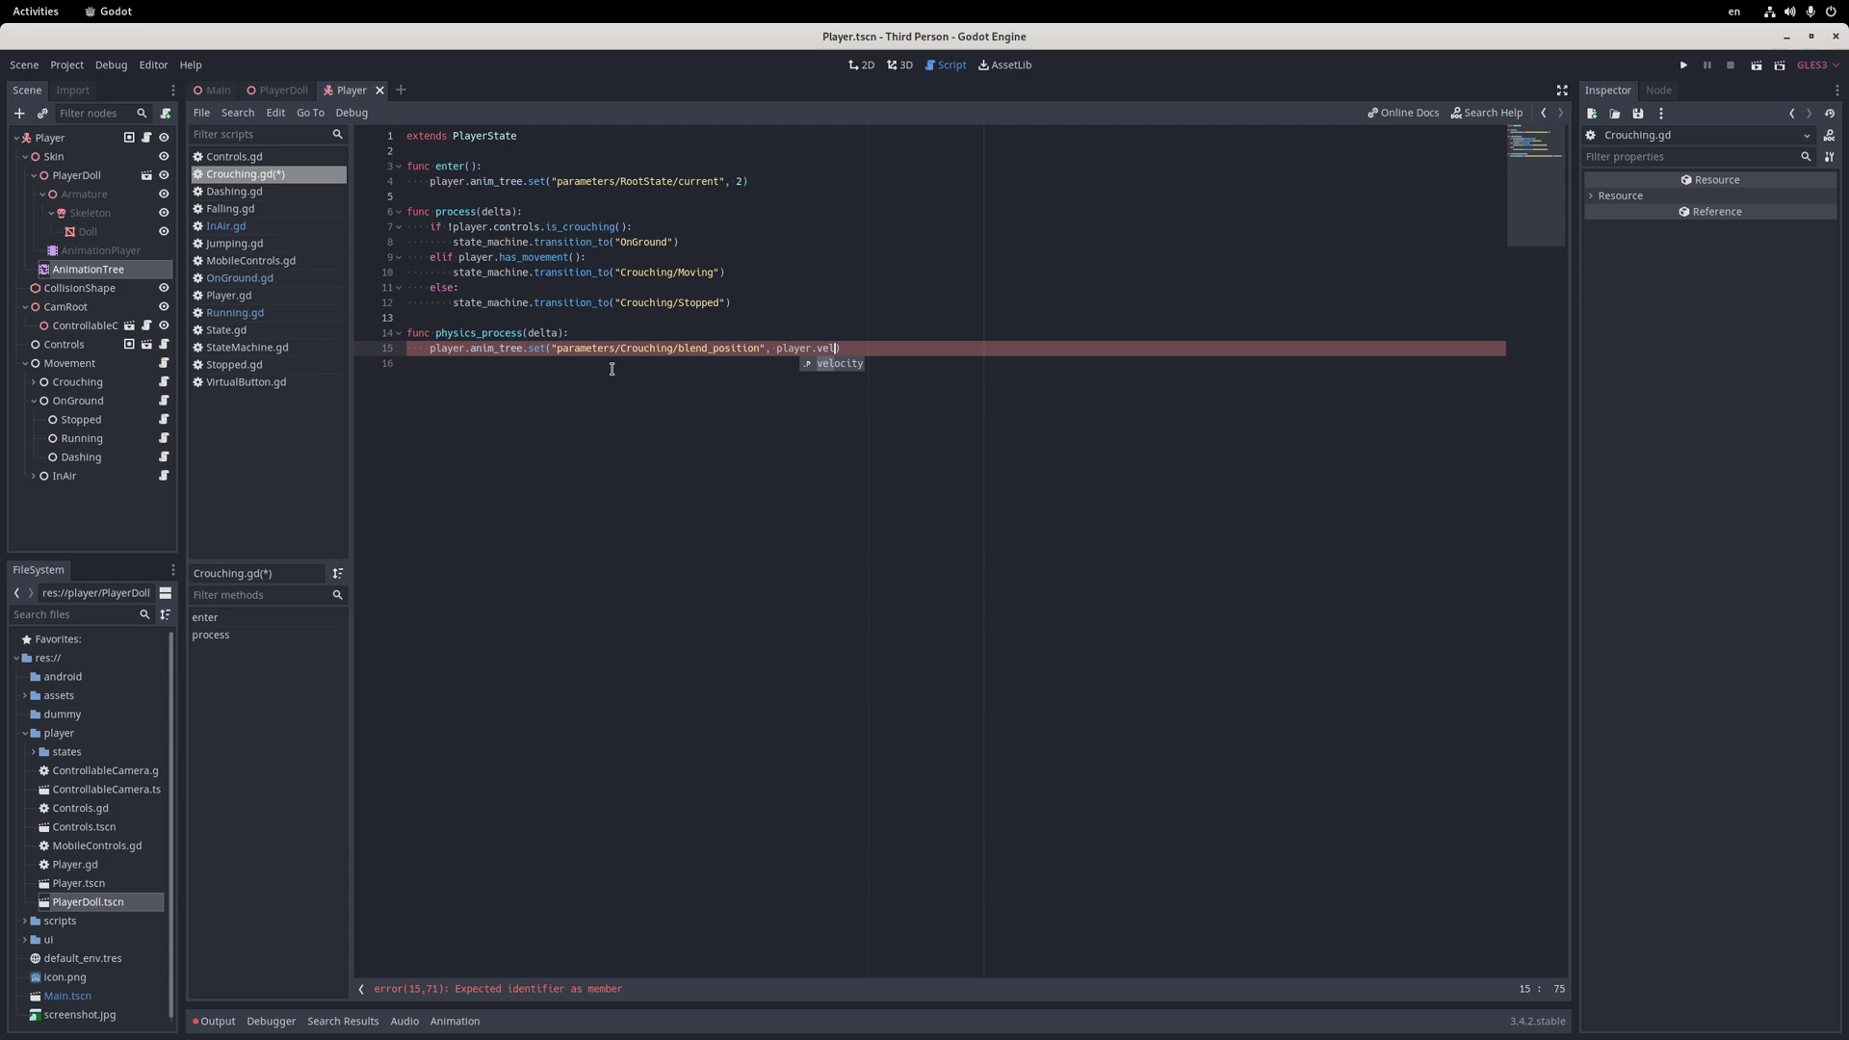
text(length() / 4.0)
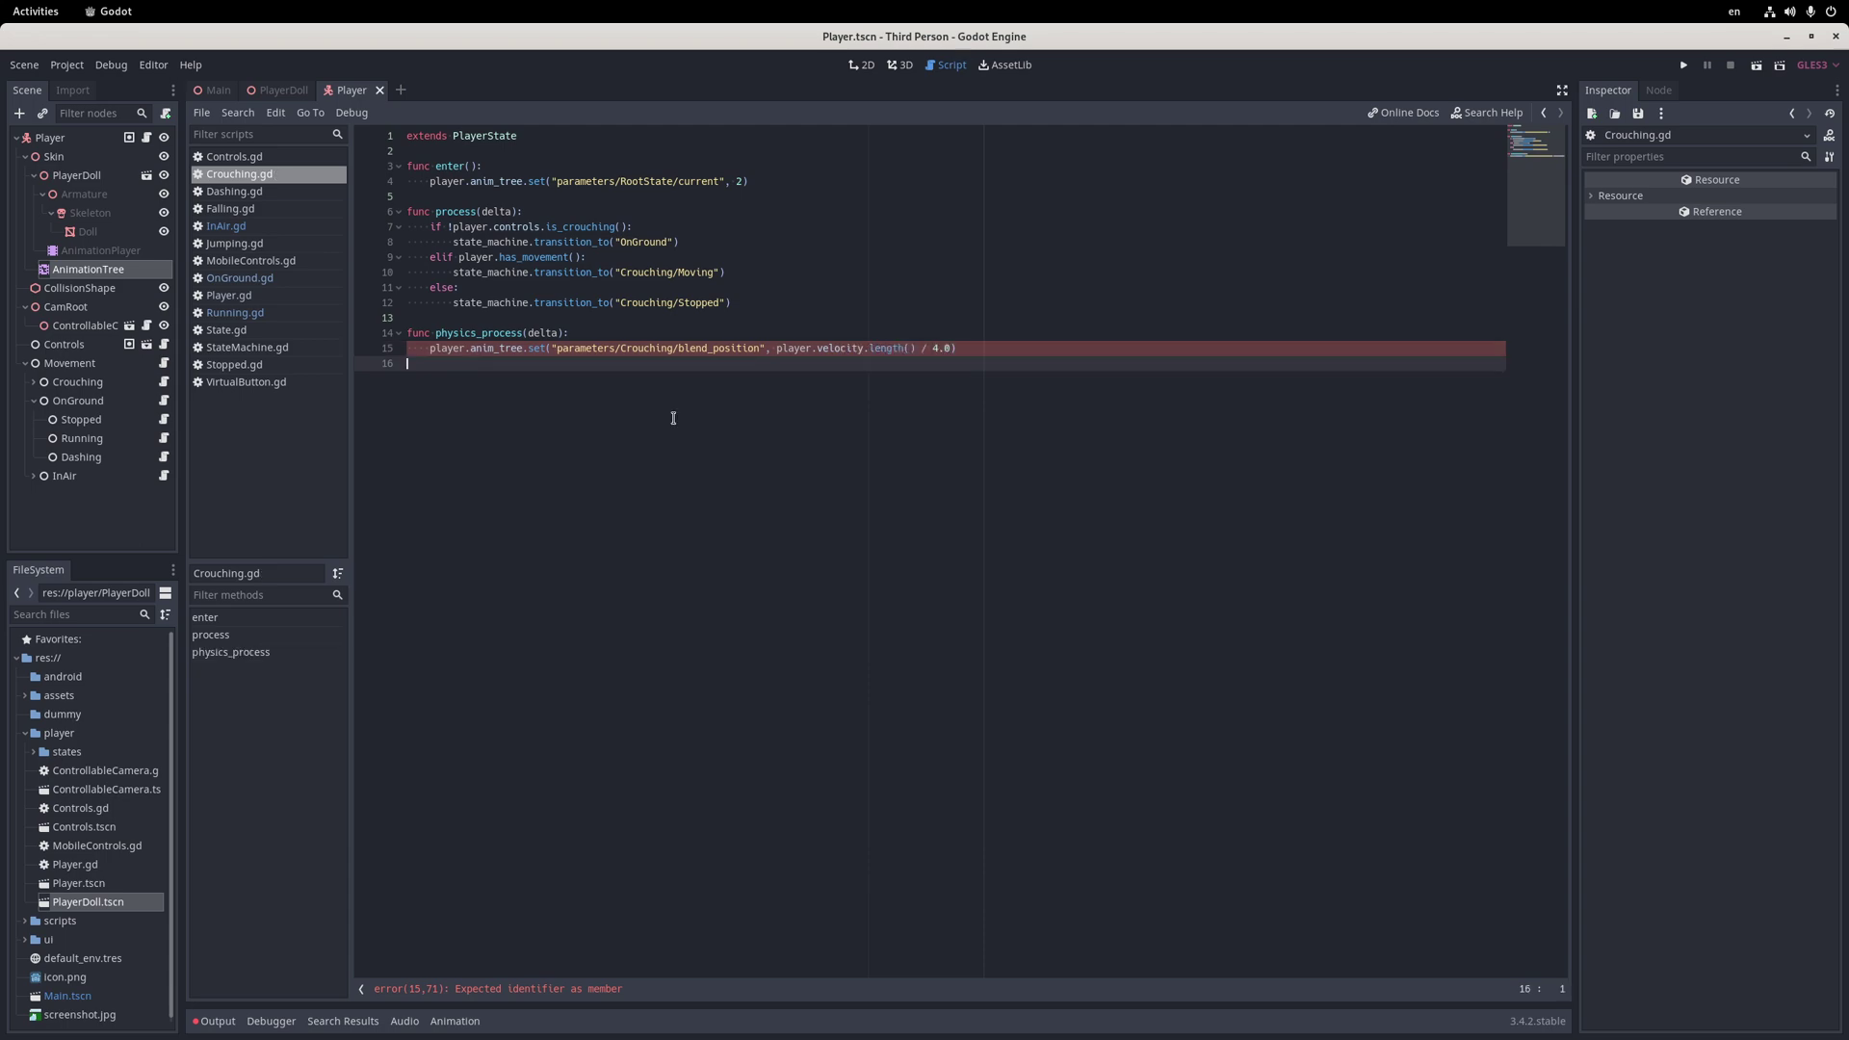
click(61, 139)
Play the project with F5 and run the character on and off the white block
key(F5)
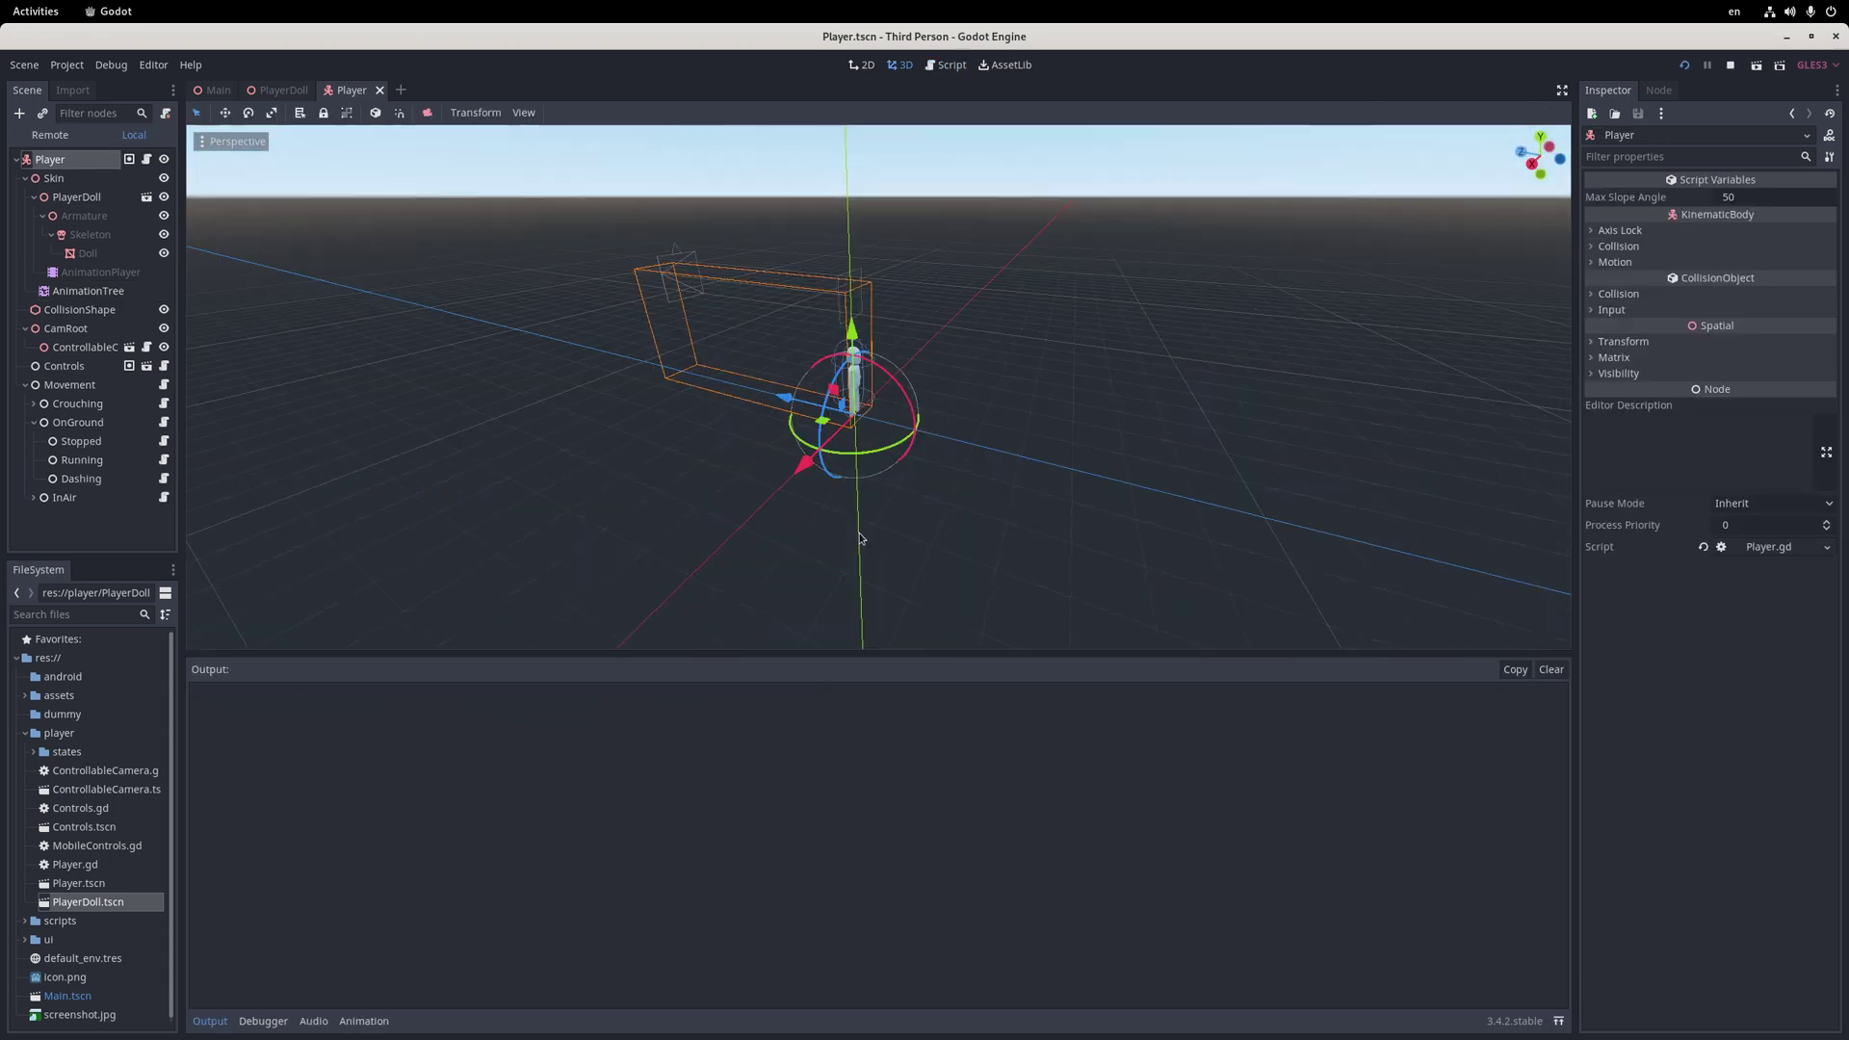
key(w)
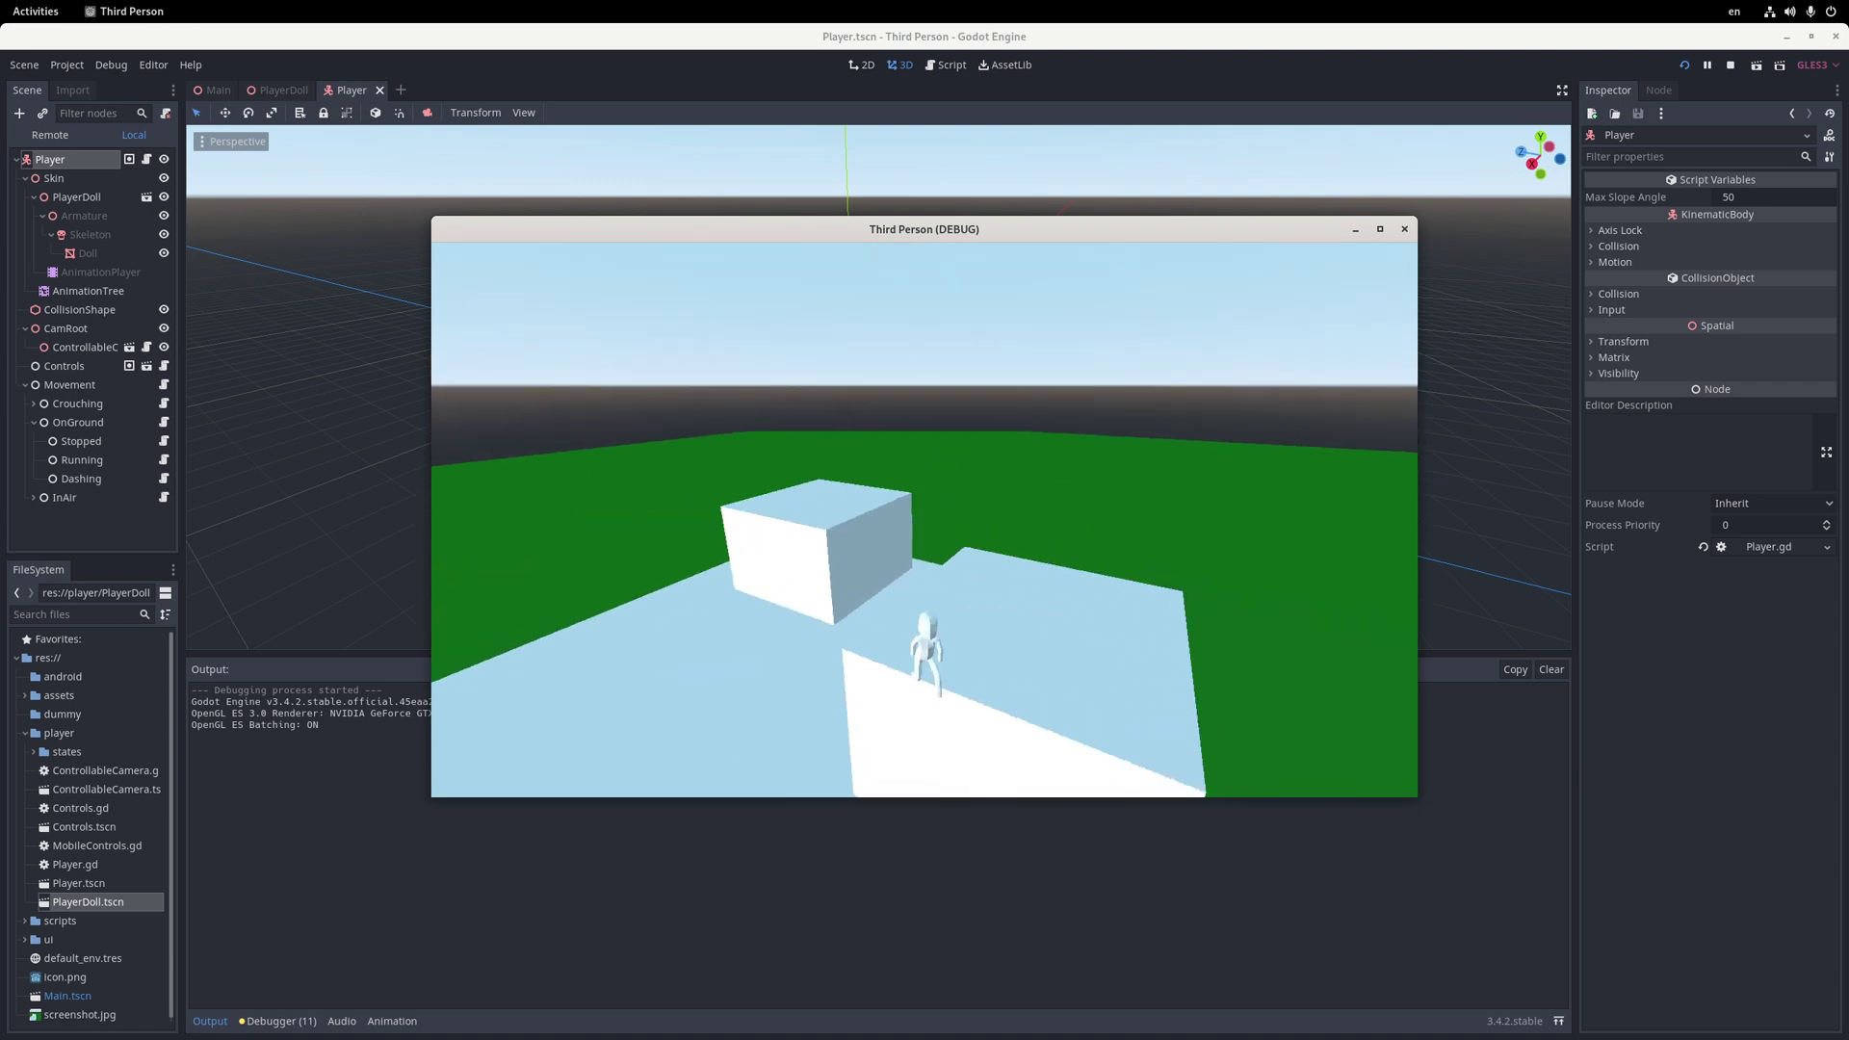
key(space)
key(w)
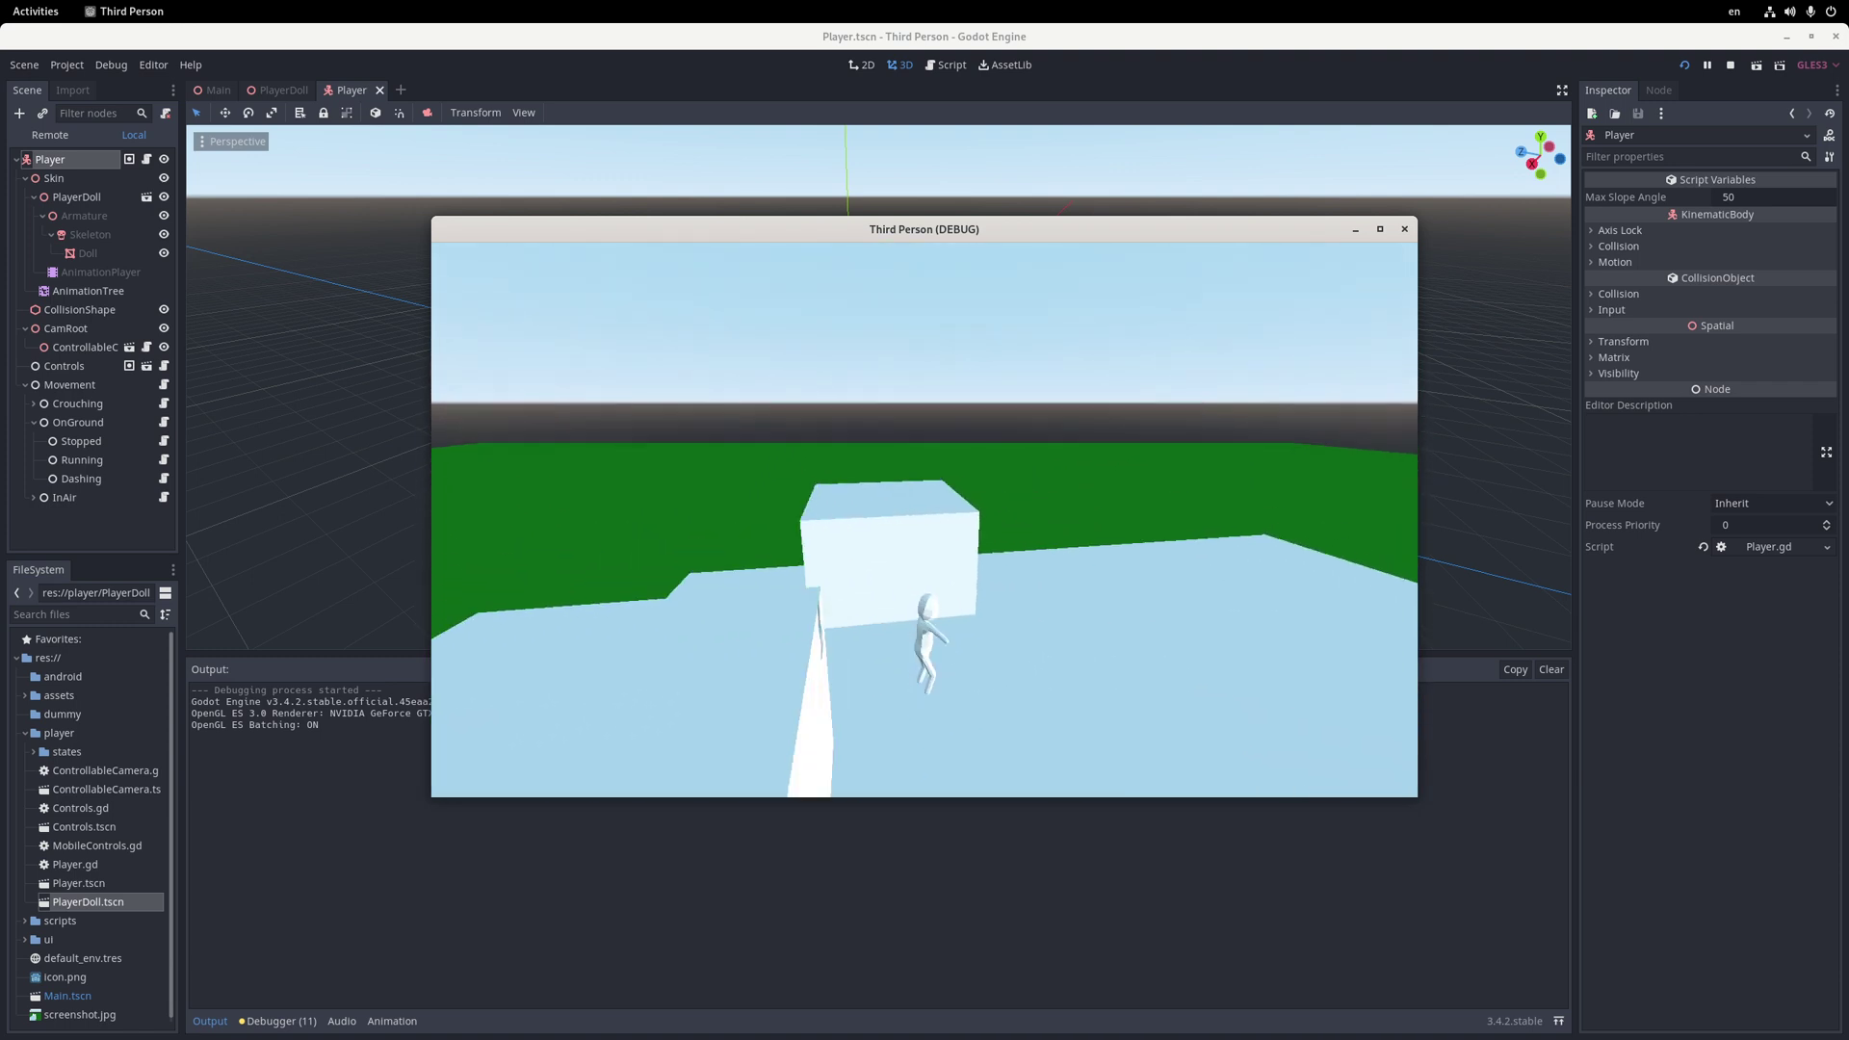
Close the running game and add a Particles child node under Skin
click(1406, 230)
click(35, 197)
right_click(53, 156)
click(130, 176)
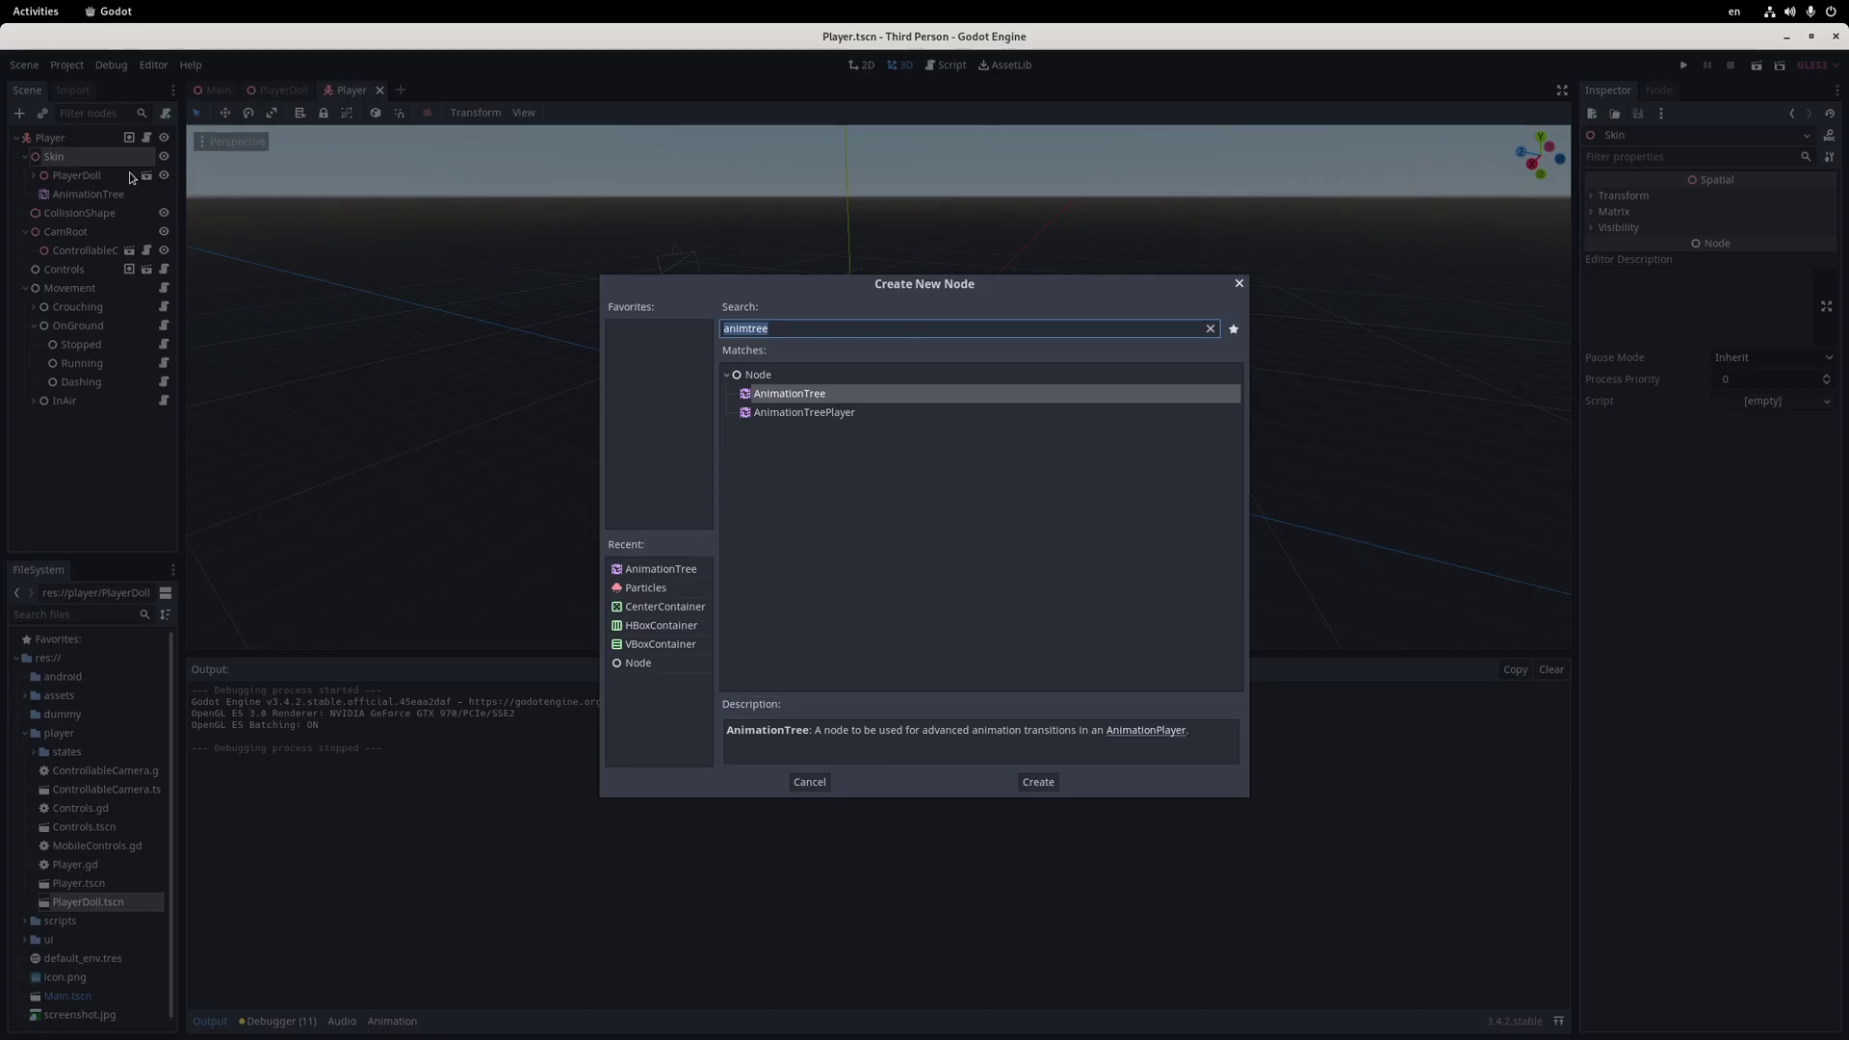
text(particles)
key(Return)
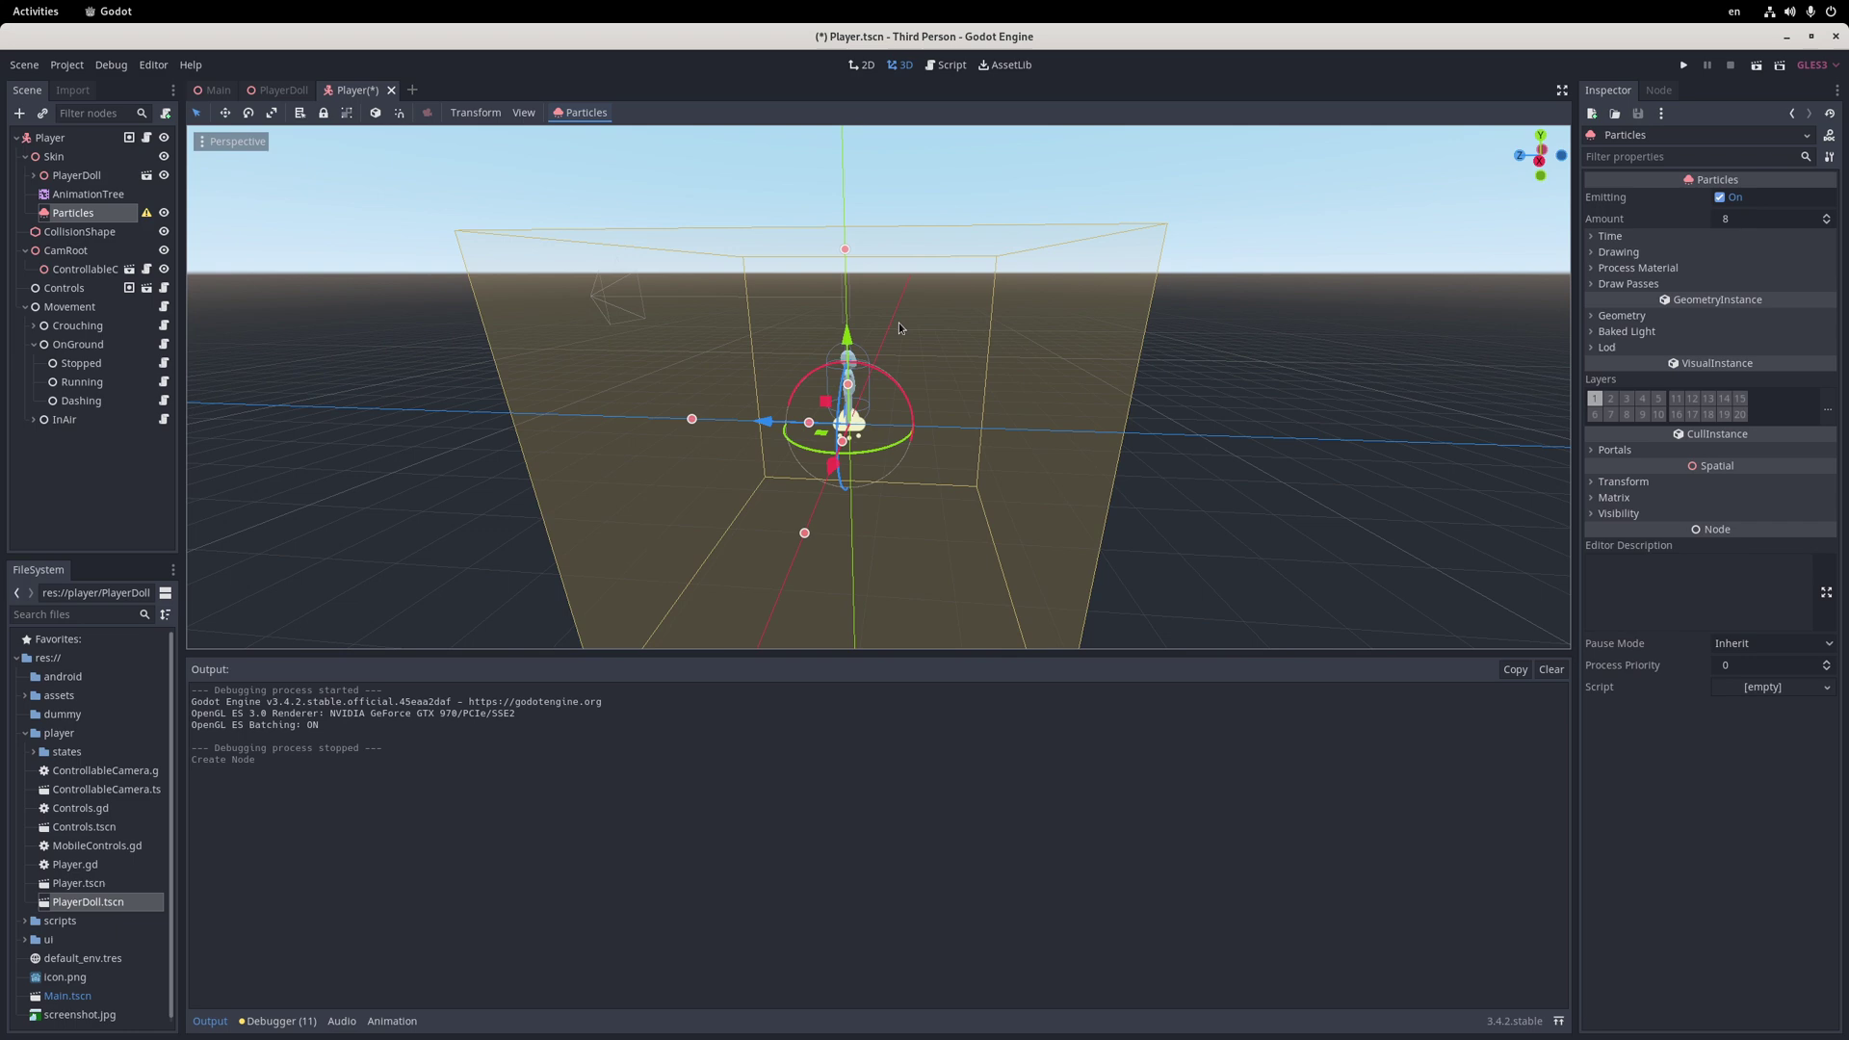
Resize the Particles bounding box and raise it up around the character's body
middle_drag(900, 322, 939, 433)
drag(889, 459, 920, 467)
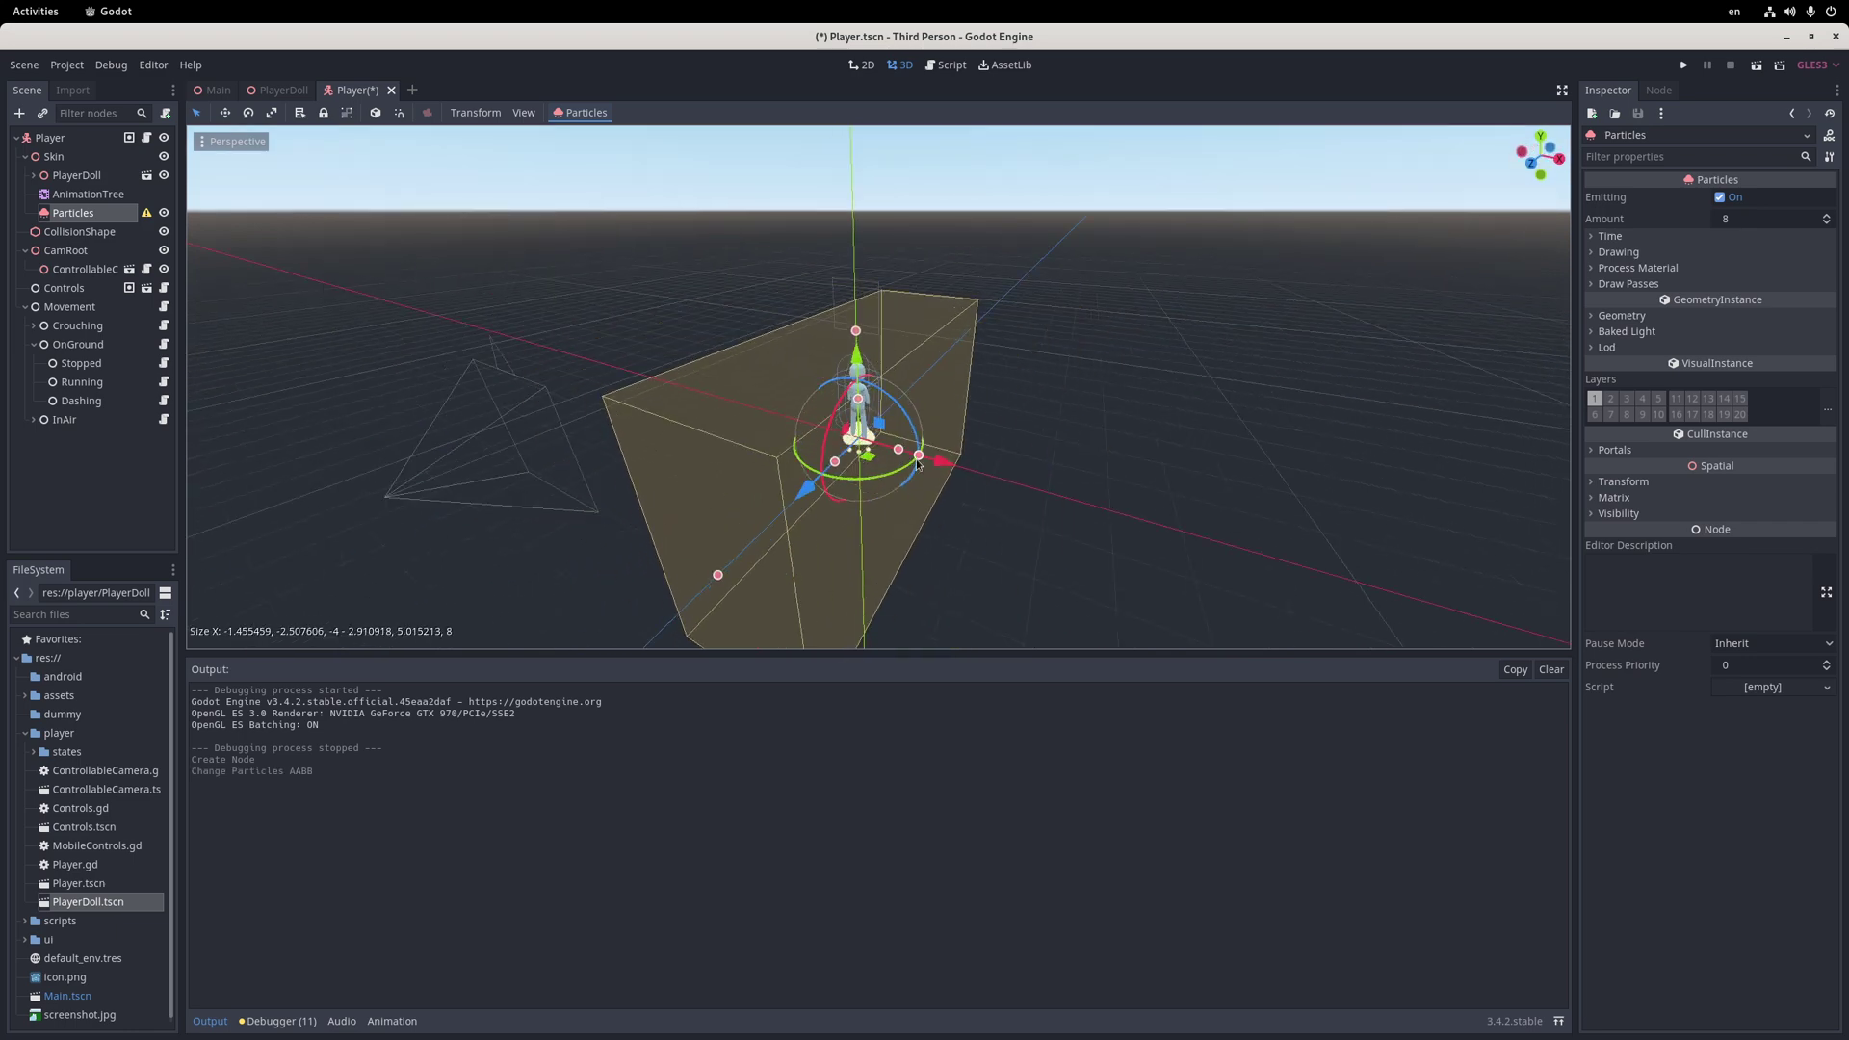
middle_drag(919, 464, 611, 505)
drag(612, 504, 680, 417)
drag(847, 347, 850, 300)
drag(755, 411, 743, 402)
scroll(743, 401, up, 3)
Set draw pass 1 to a CubeMesh sized as a thin rod, 2 units long
click(1628, 283)
click(1827, 335)
click(1735, 393)
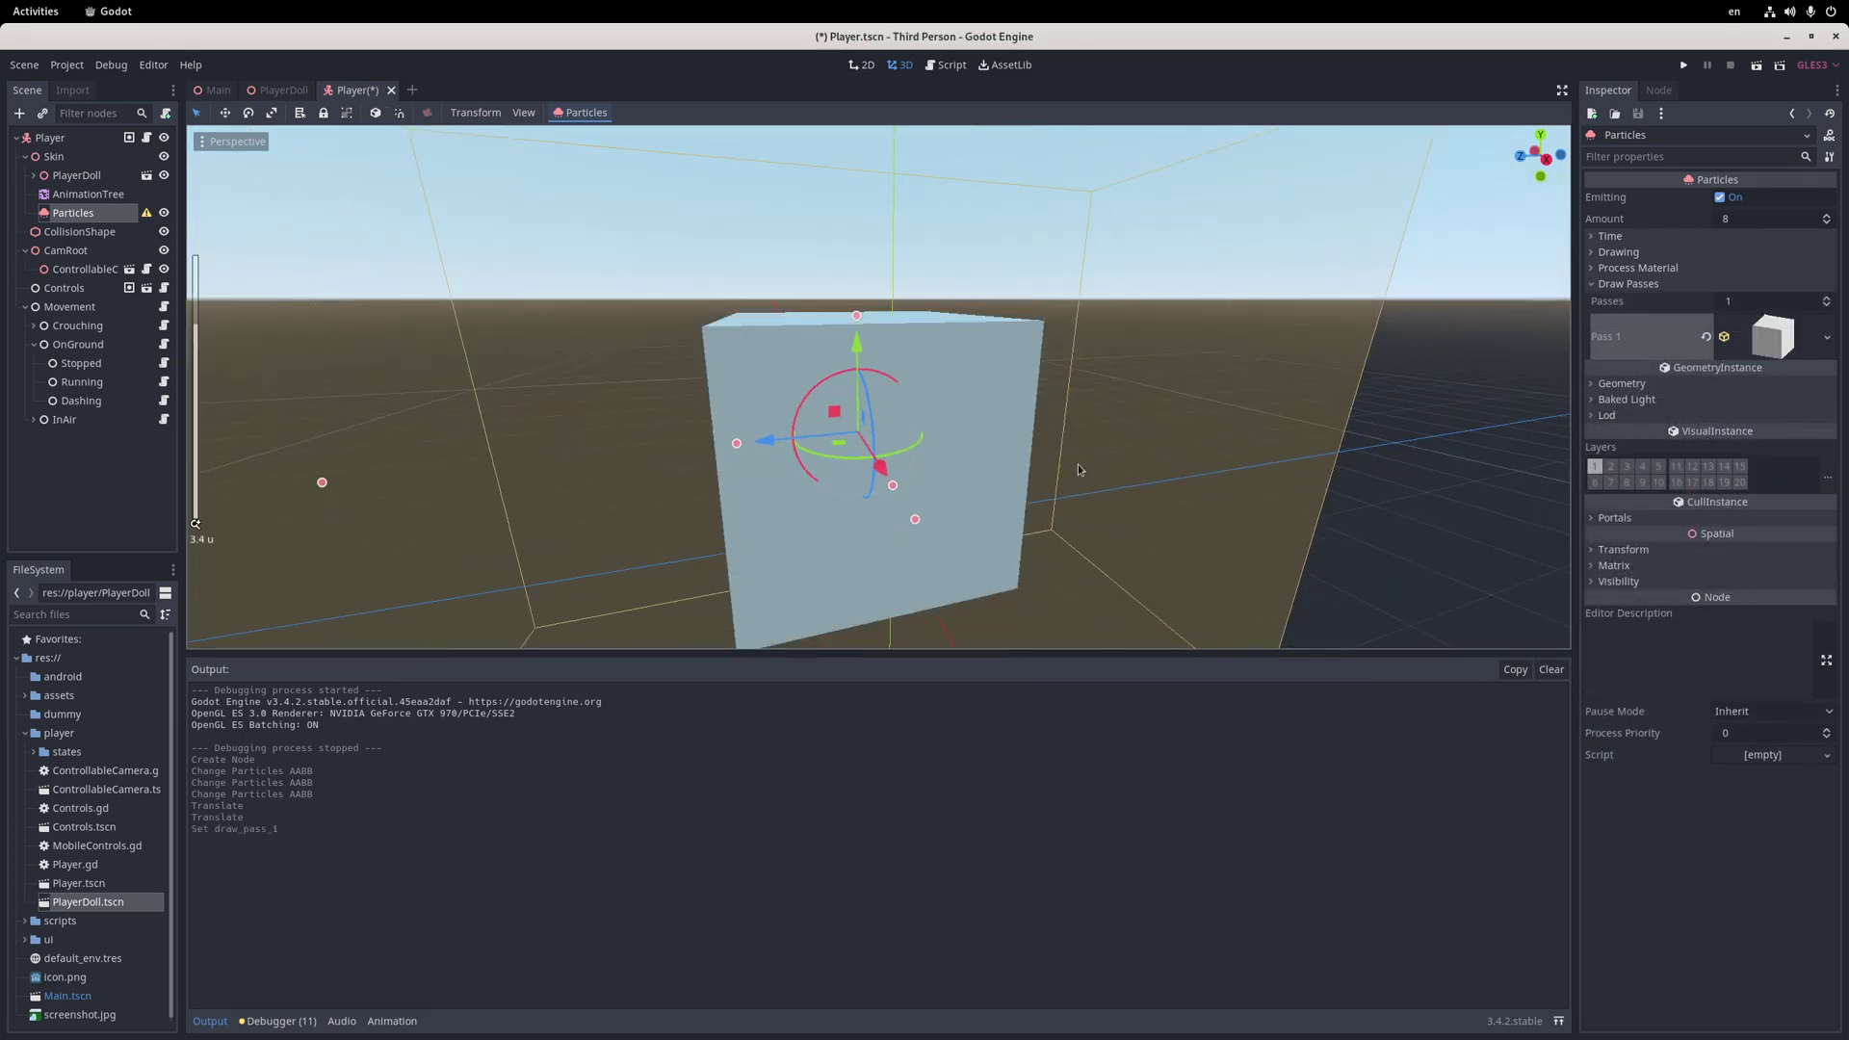
click(1767, 337)
click(1624, 496)
text(0.02)
key(Return)
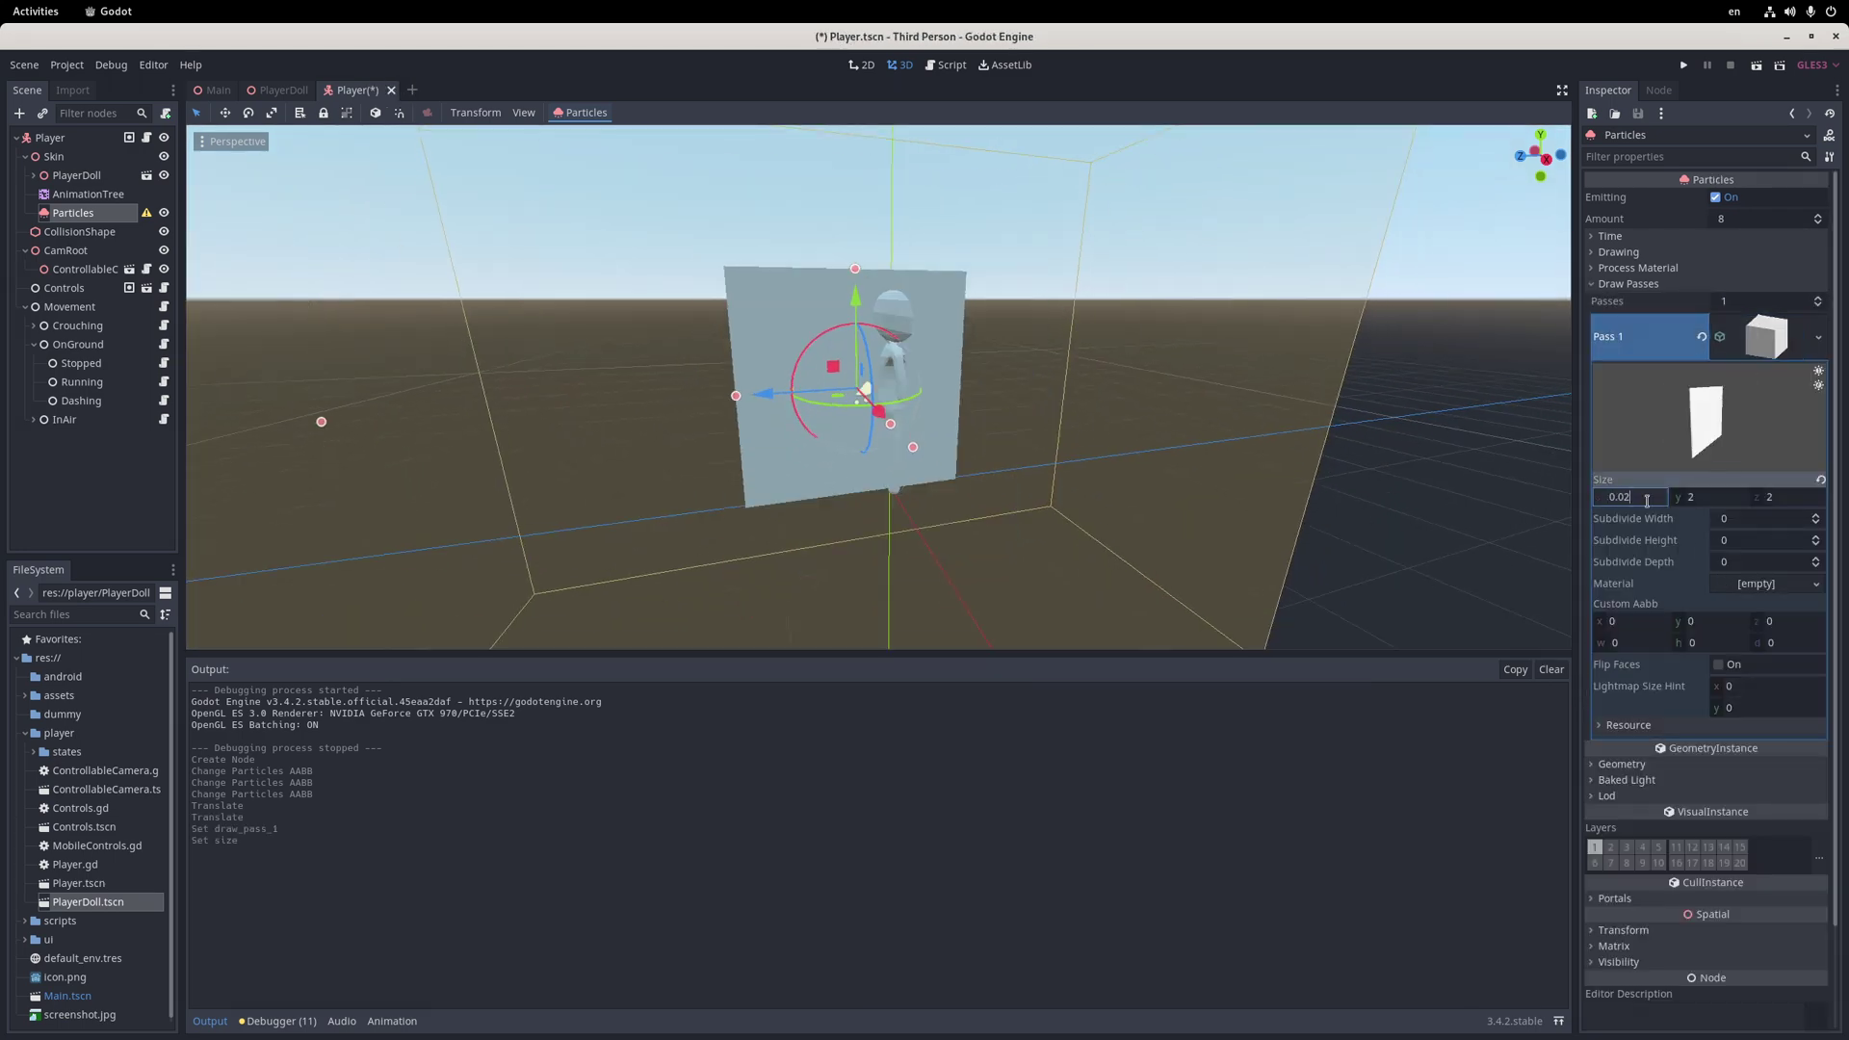
text(0.04)
key(Return)
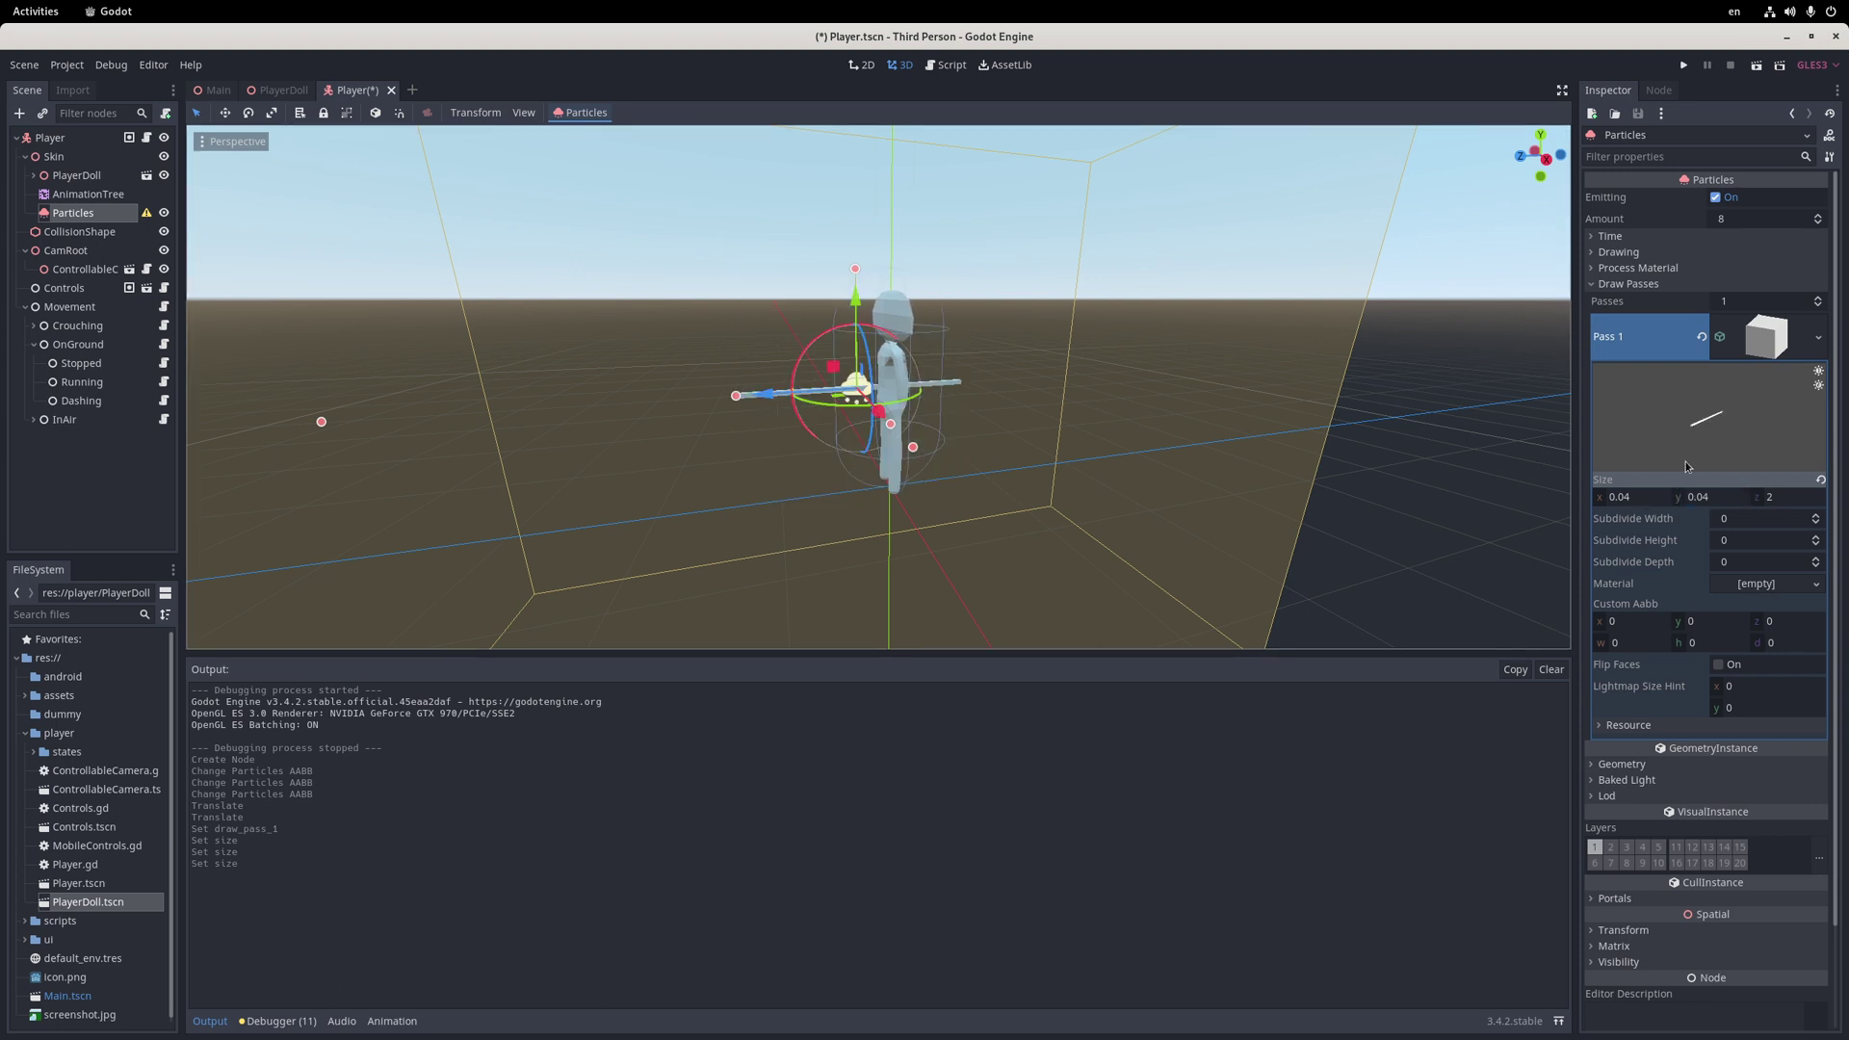
click(1772, 340)
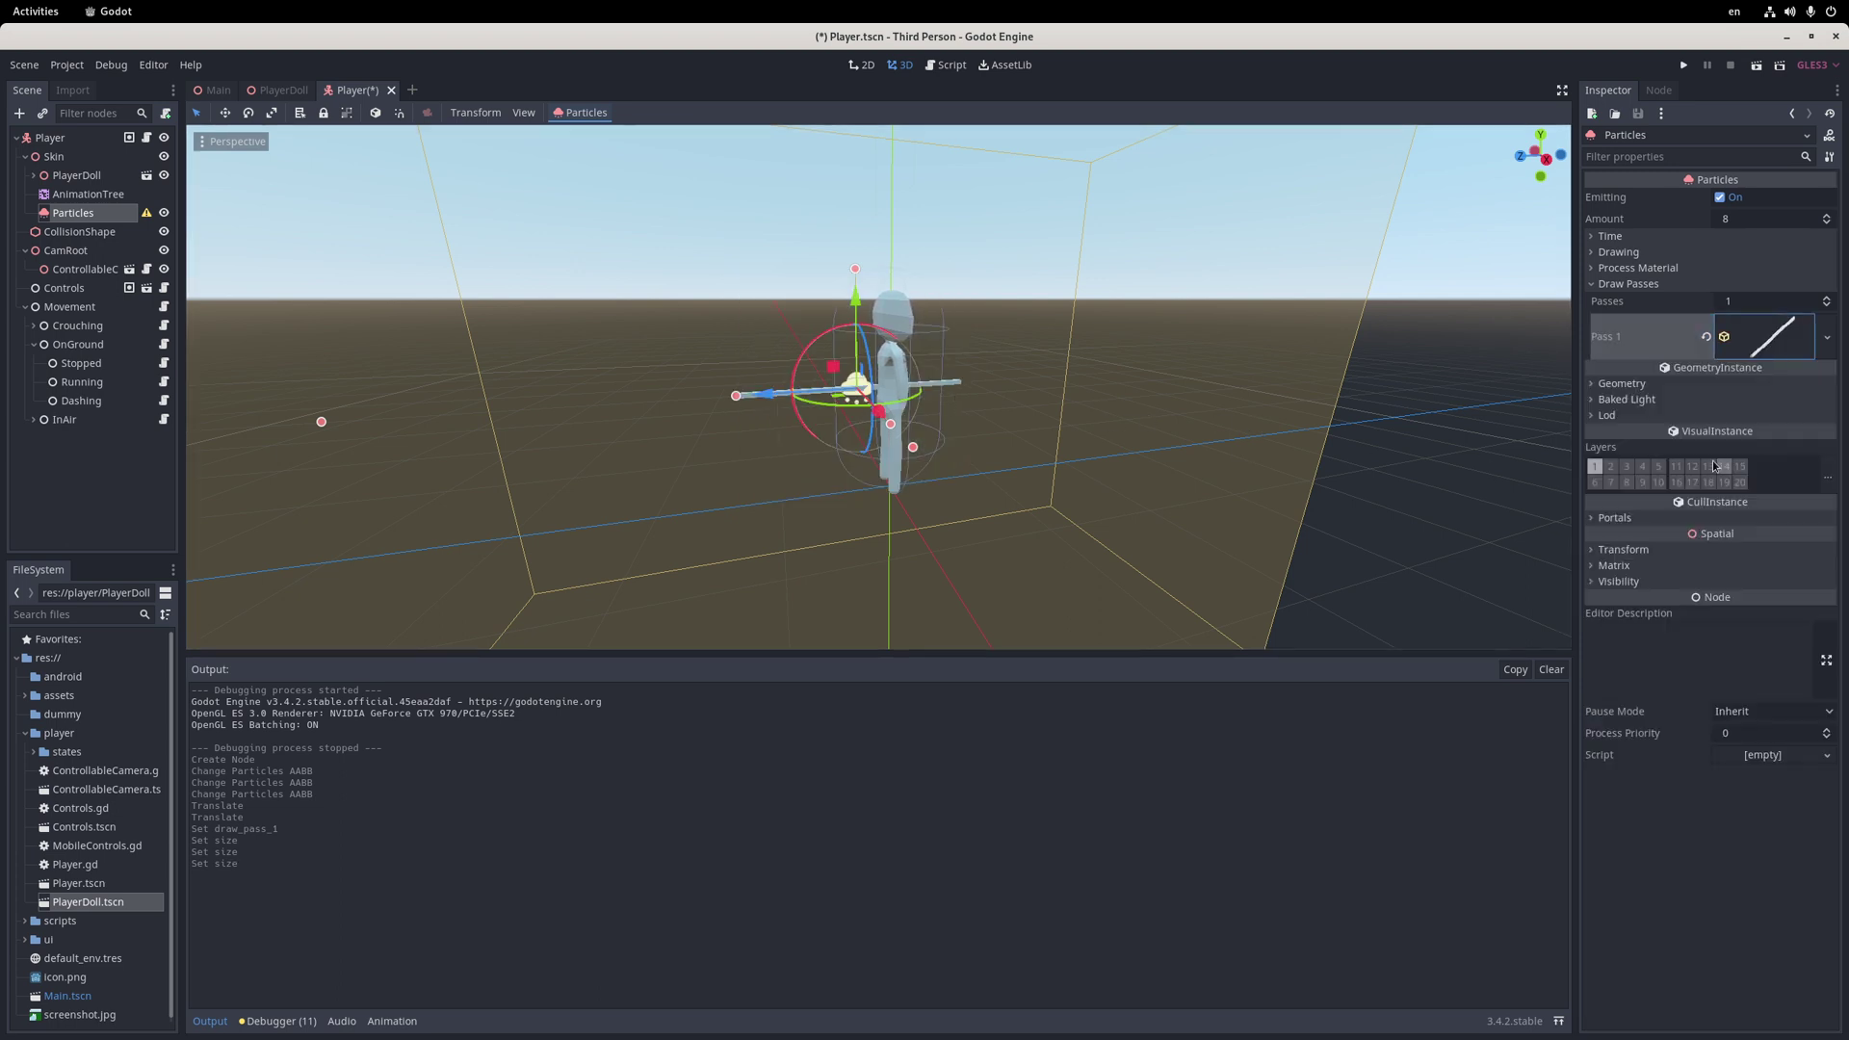
Assign a new ParticlesMaterial as the process material with gravity set to 0
click(1639, 268)
click(1770, 285)
click(1808, 317)
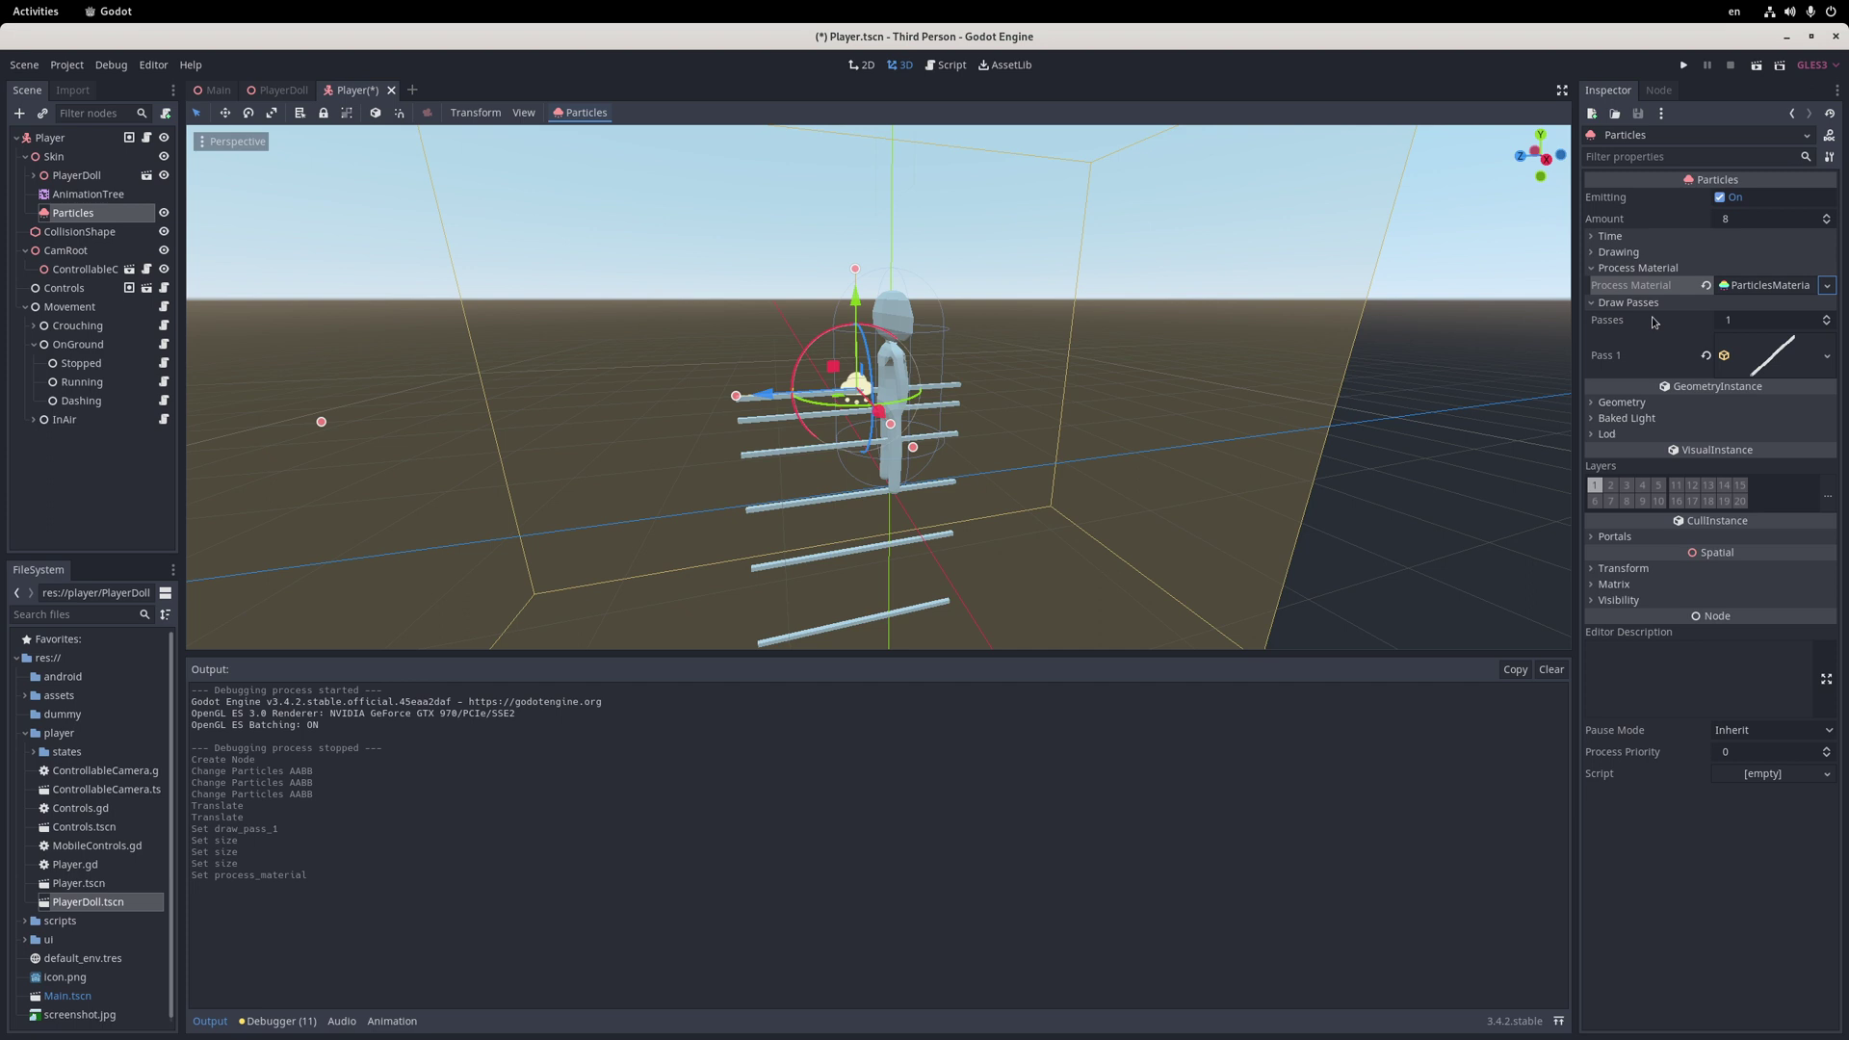
click(1770, 286)
click(1623, 427)
click(1726, 459)
text(0)
key(Return)
click(1625, 427)
Set the particle direction to (0, 0, 1), spread 0, and initial velocity 1
click(1628, 410)
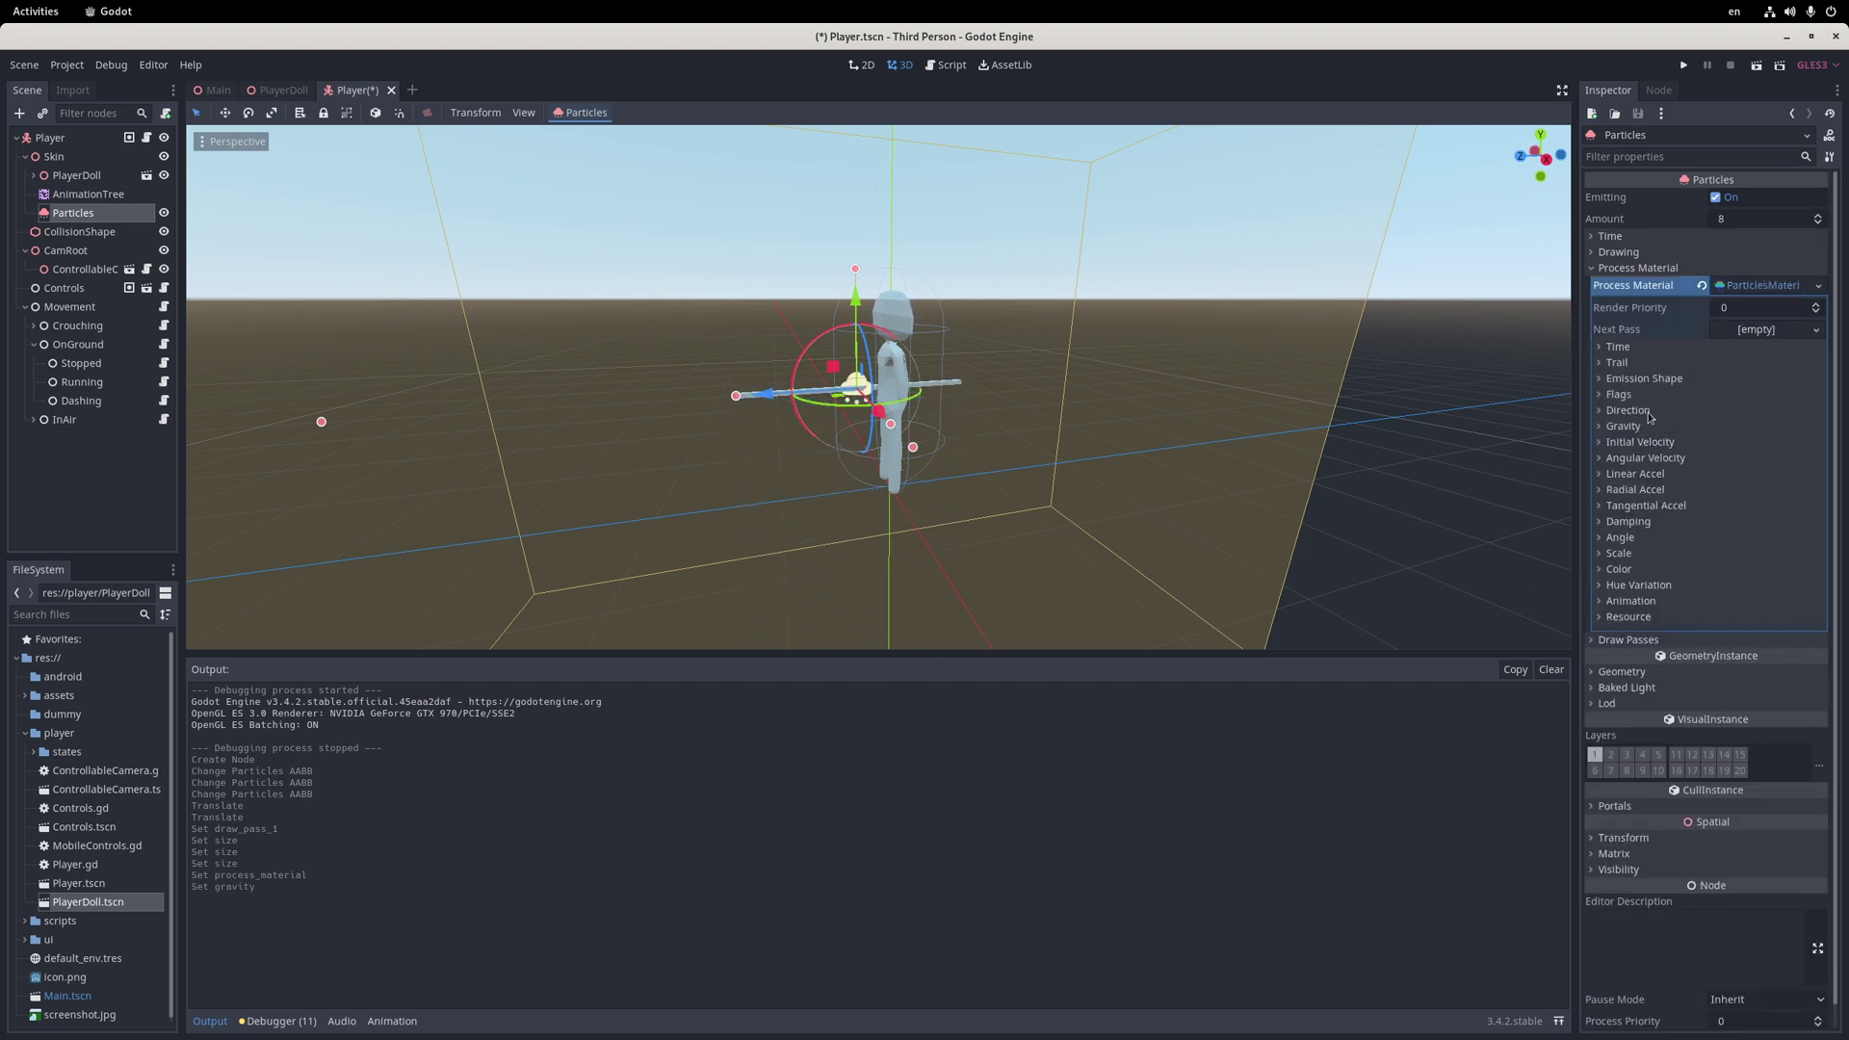
click(1634, 444)
key(Tab)
text(1)
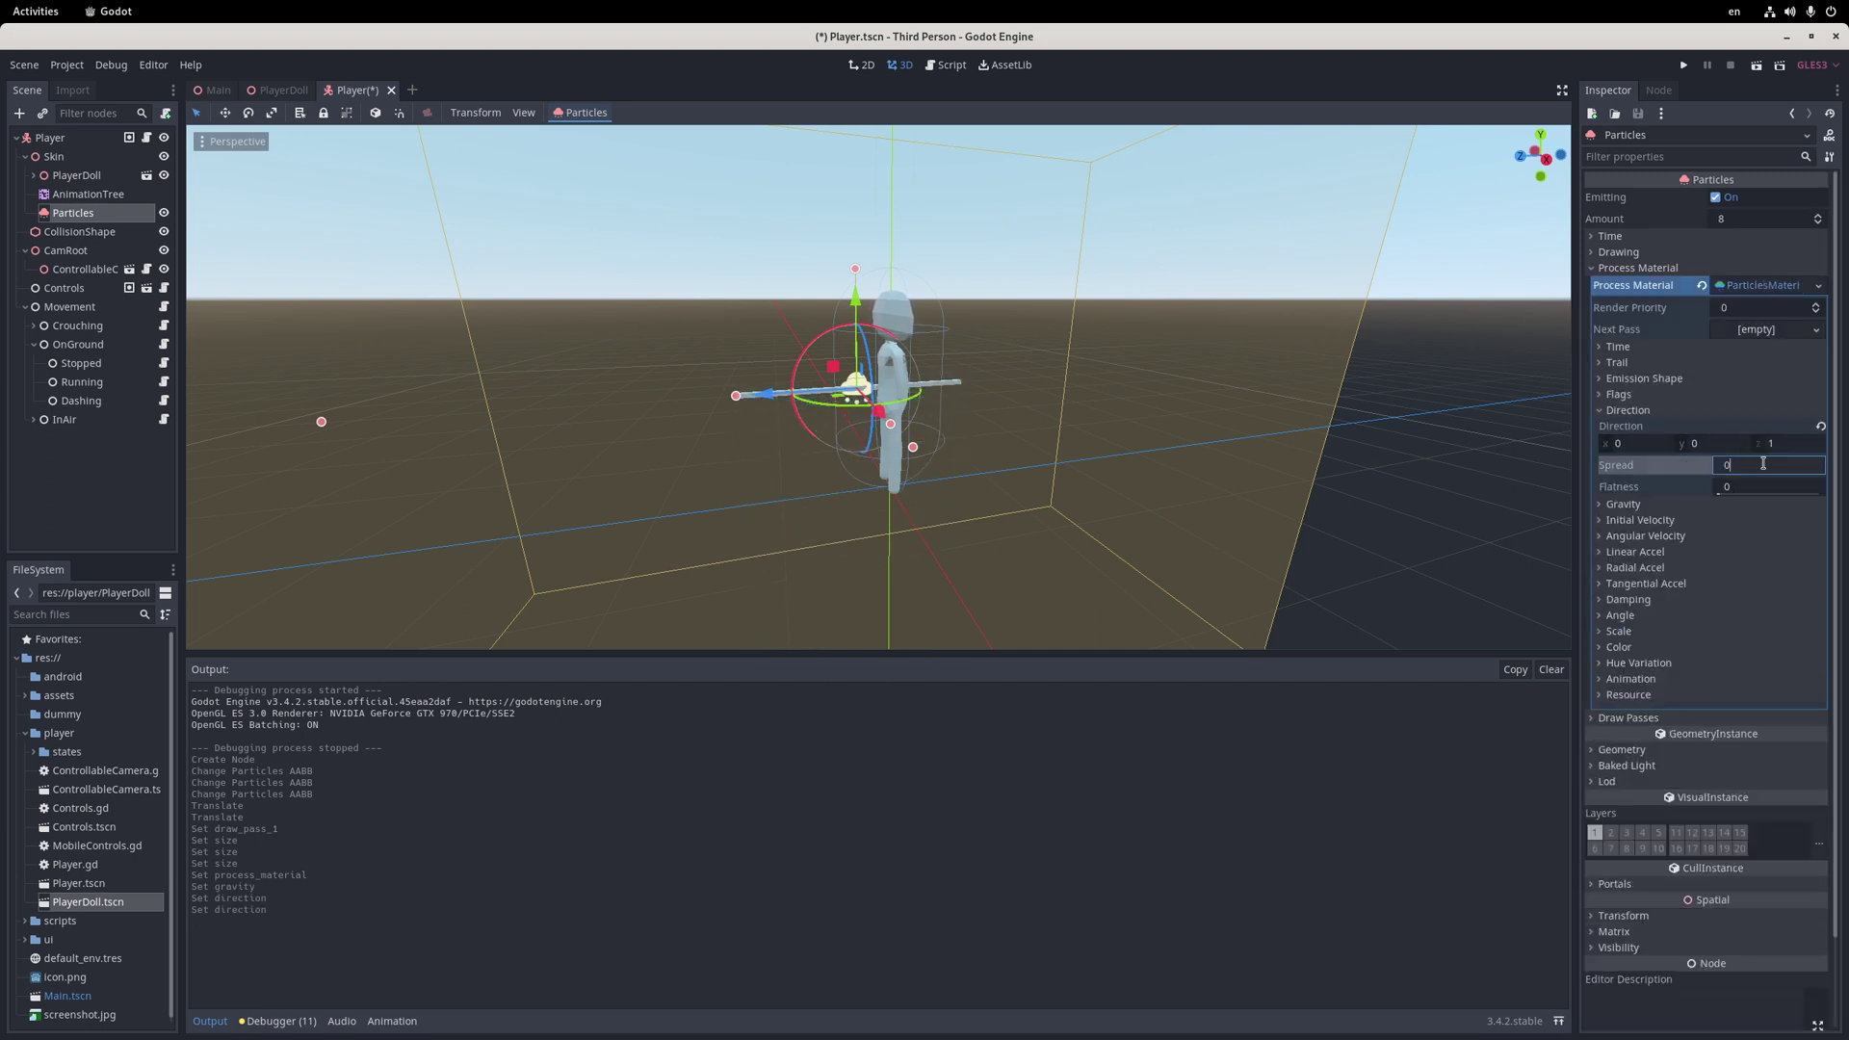
key(Return)
click(1638, 518)
click(1763, 536)
text(1)
Use a Box emission shape flattened to extents of about 0.56, 0.87, 0
click(1644, 377)
click(1771, 395)
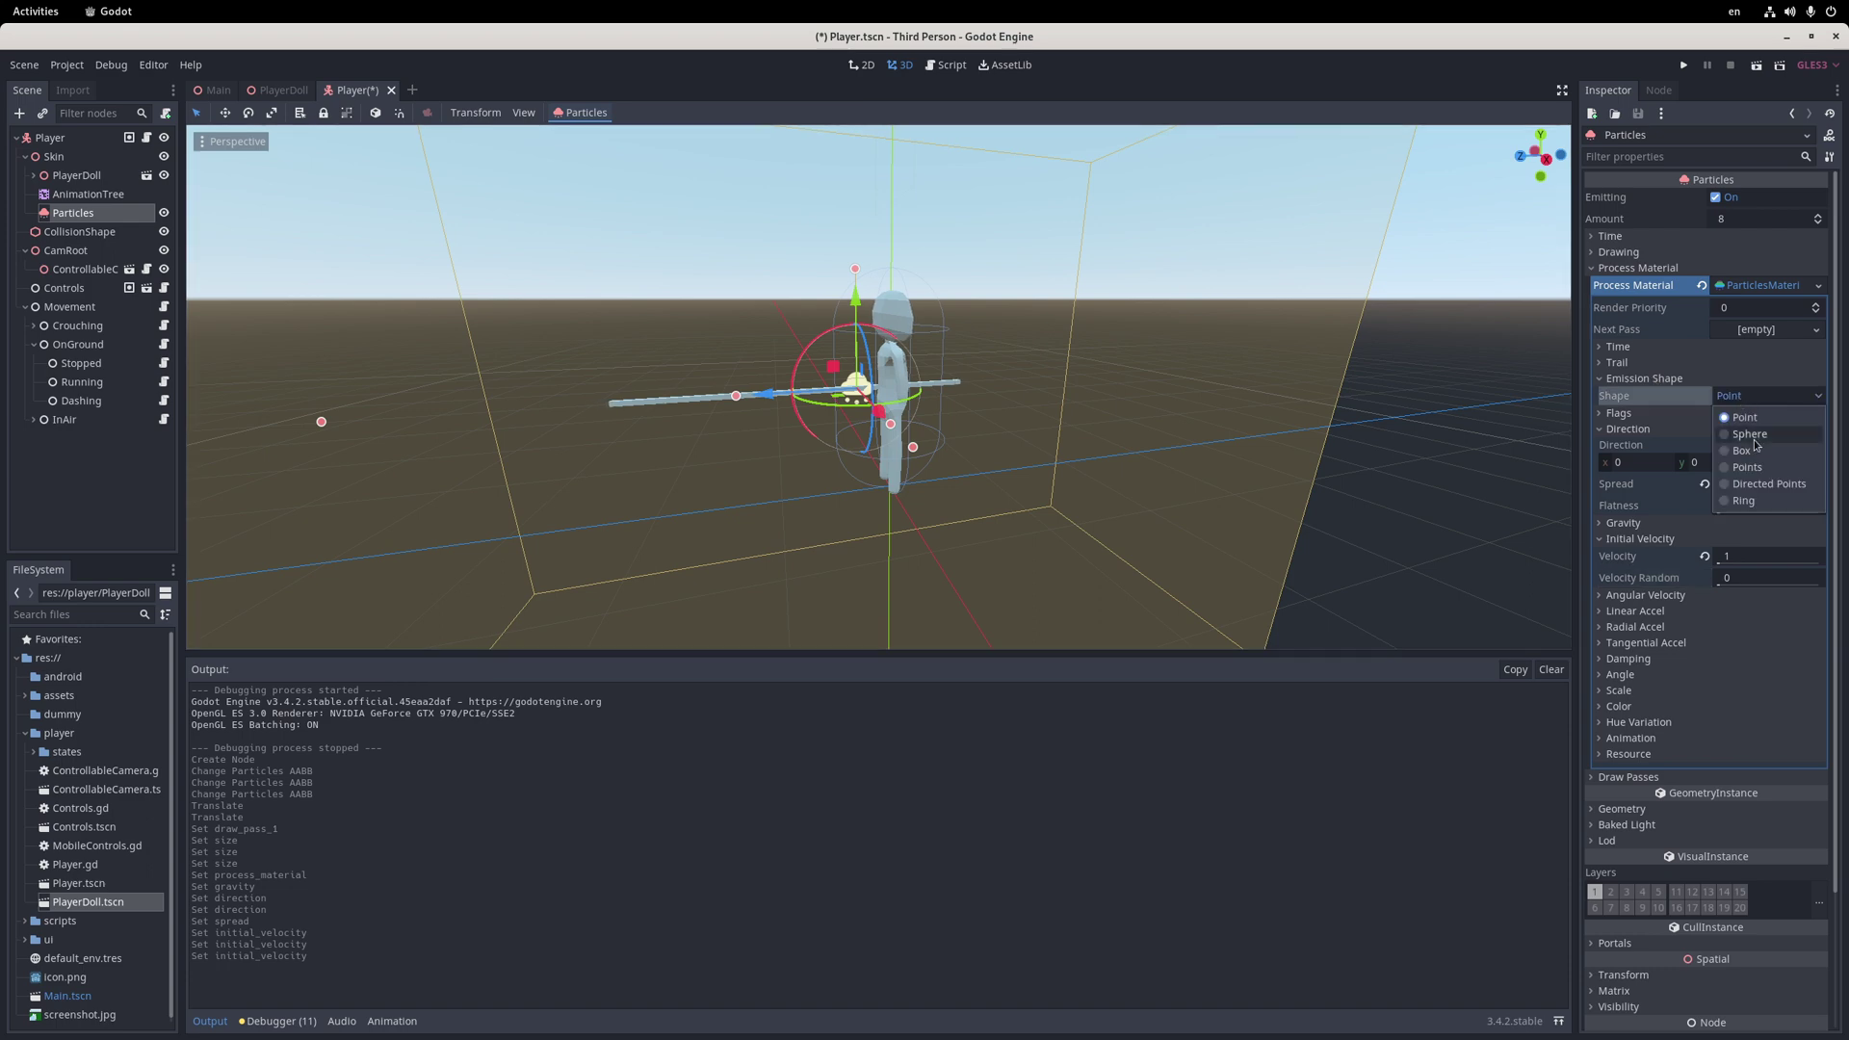
click(1744, 450)
middle_drag(1446, 434, 1172, 422)
scroll(1171, 423, down, 2)
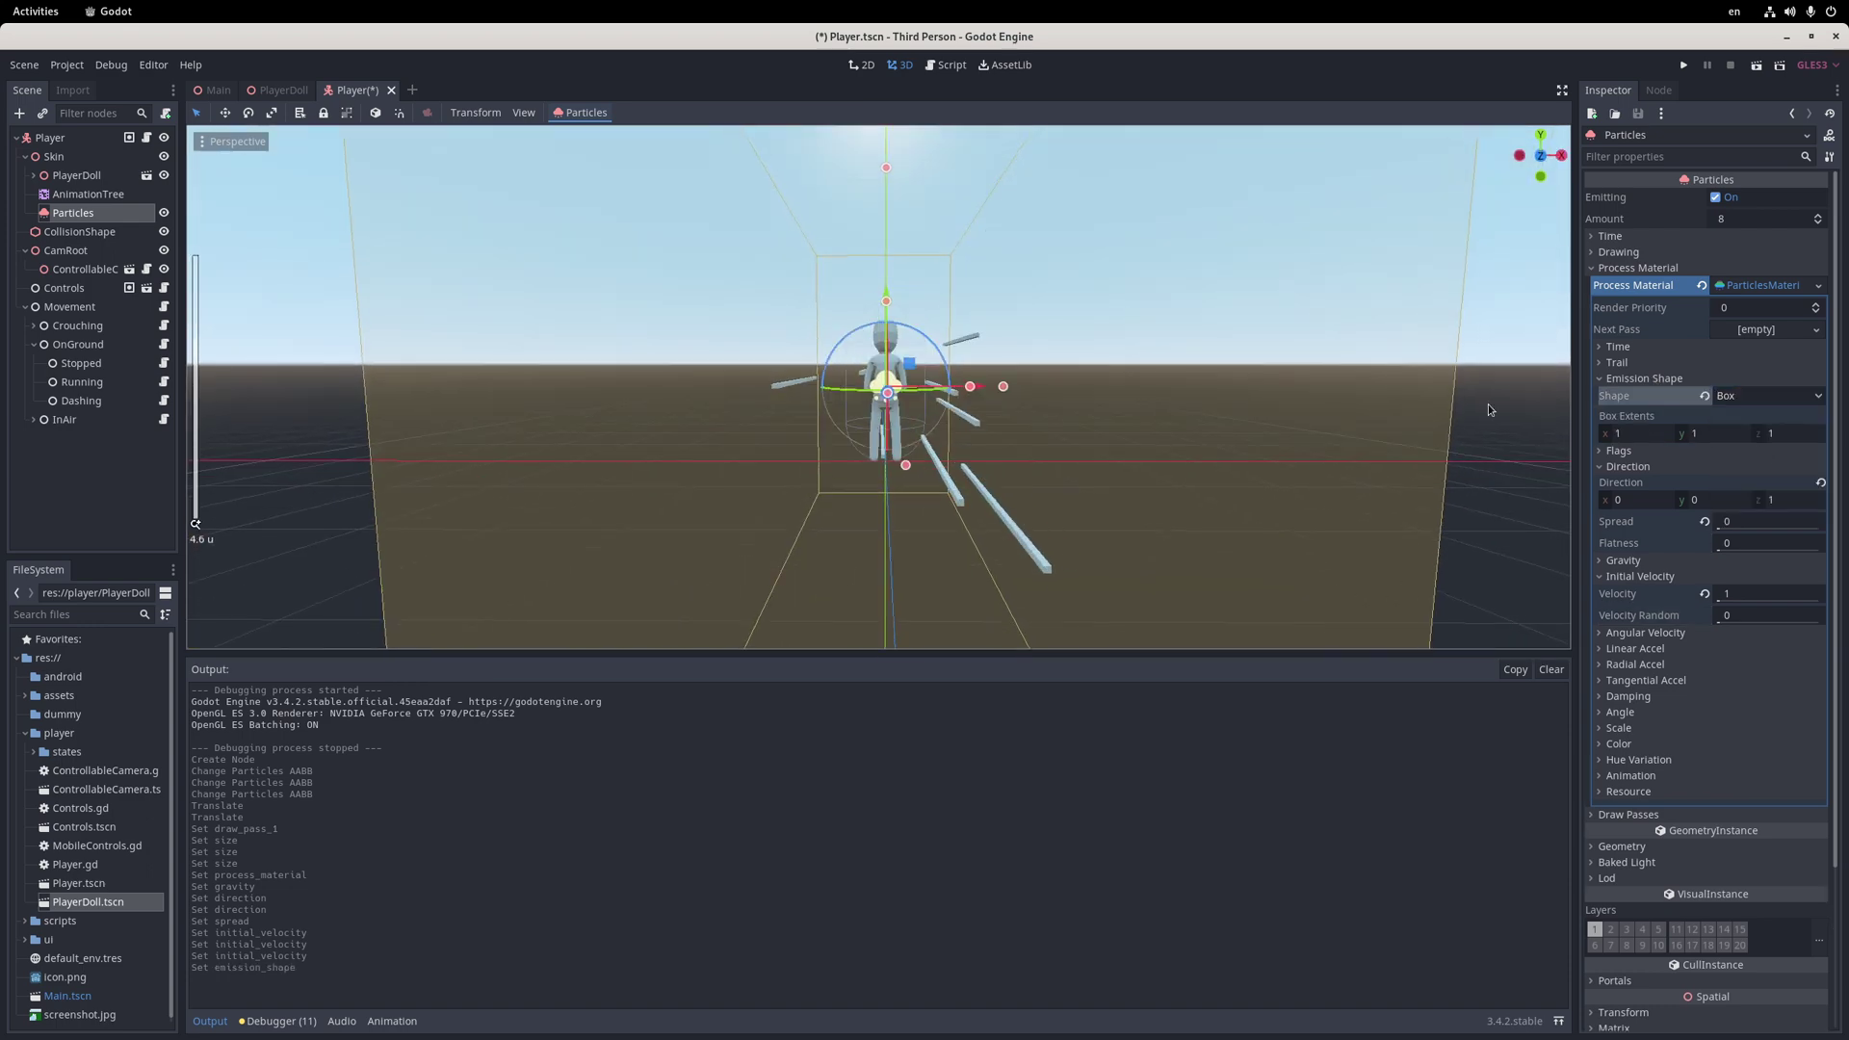
drag(1633, 432, 1590, 433)
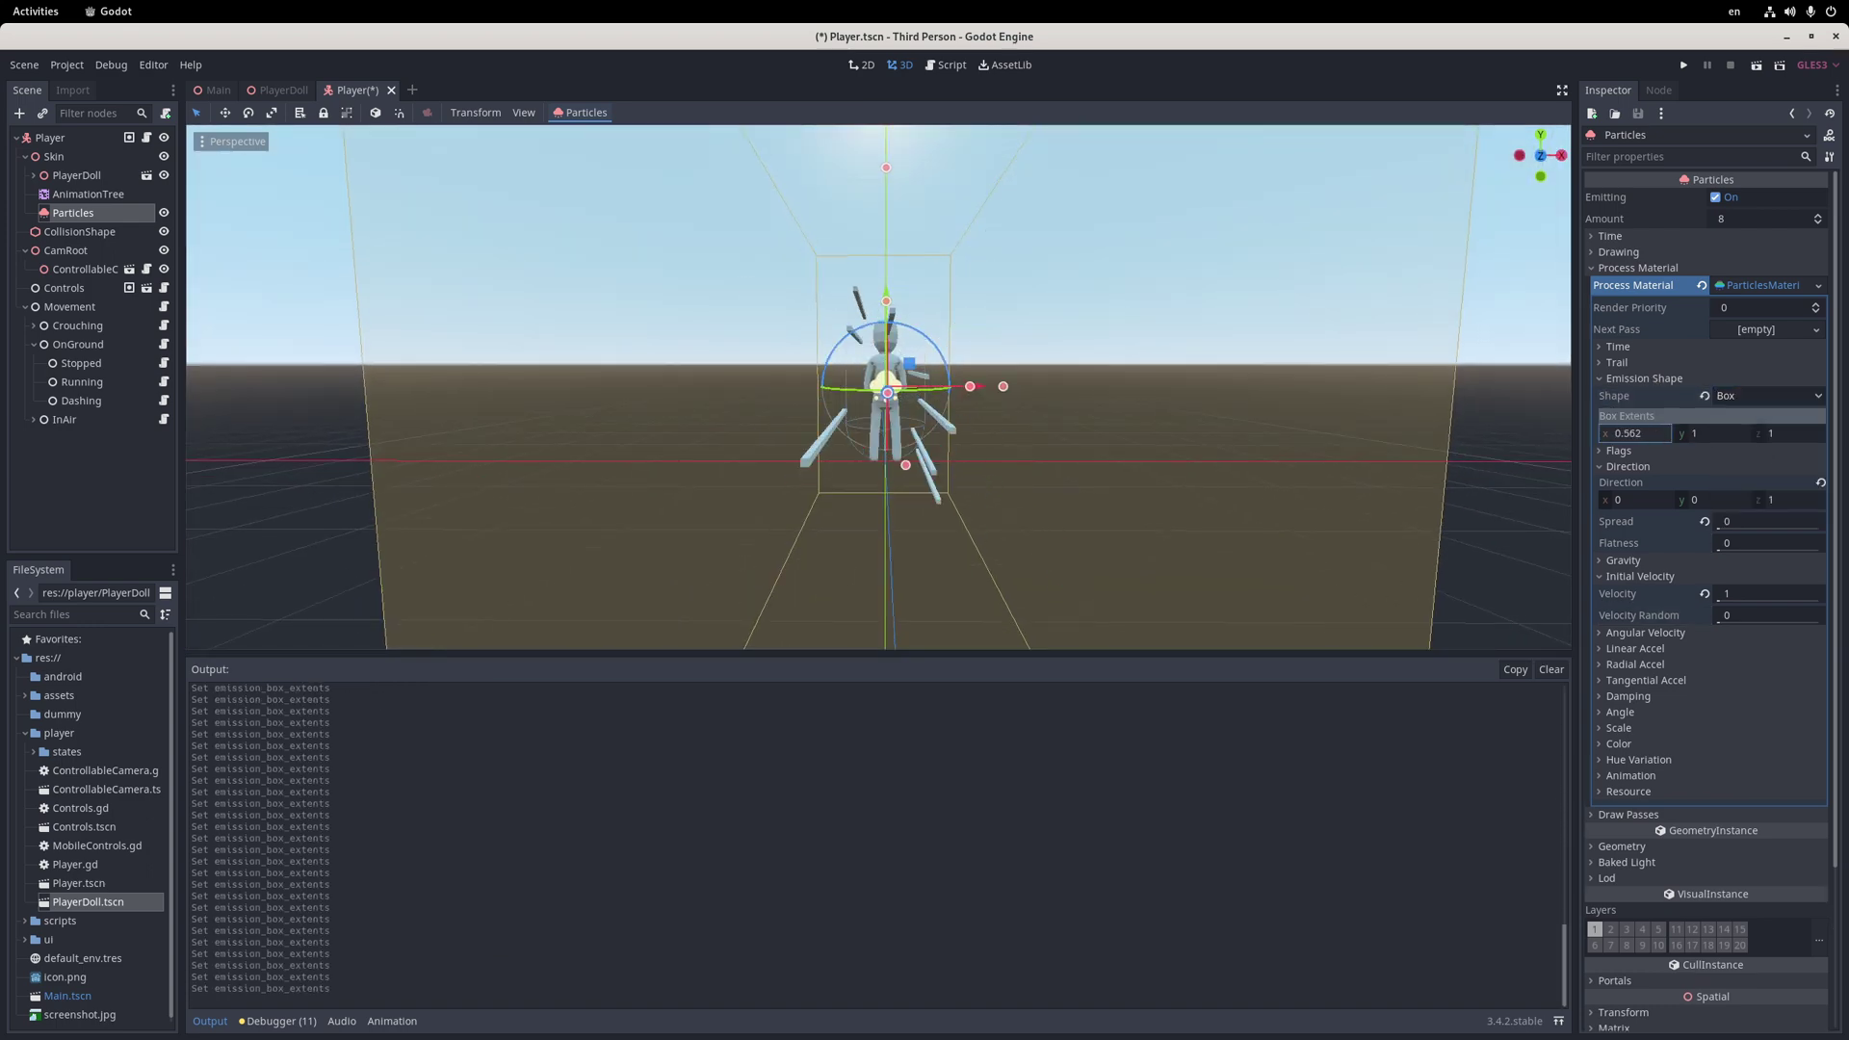
middle_drag(1301, 375, 1039, 372)
click(1805, 431)
text(0)
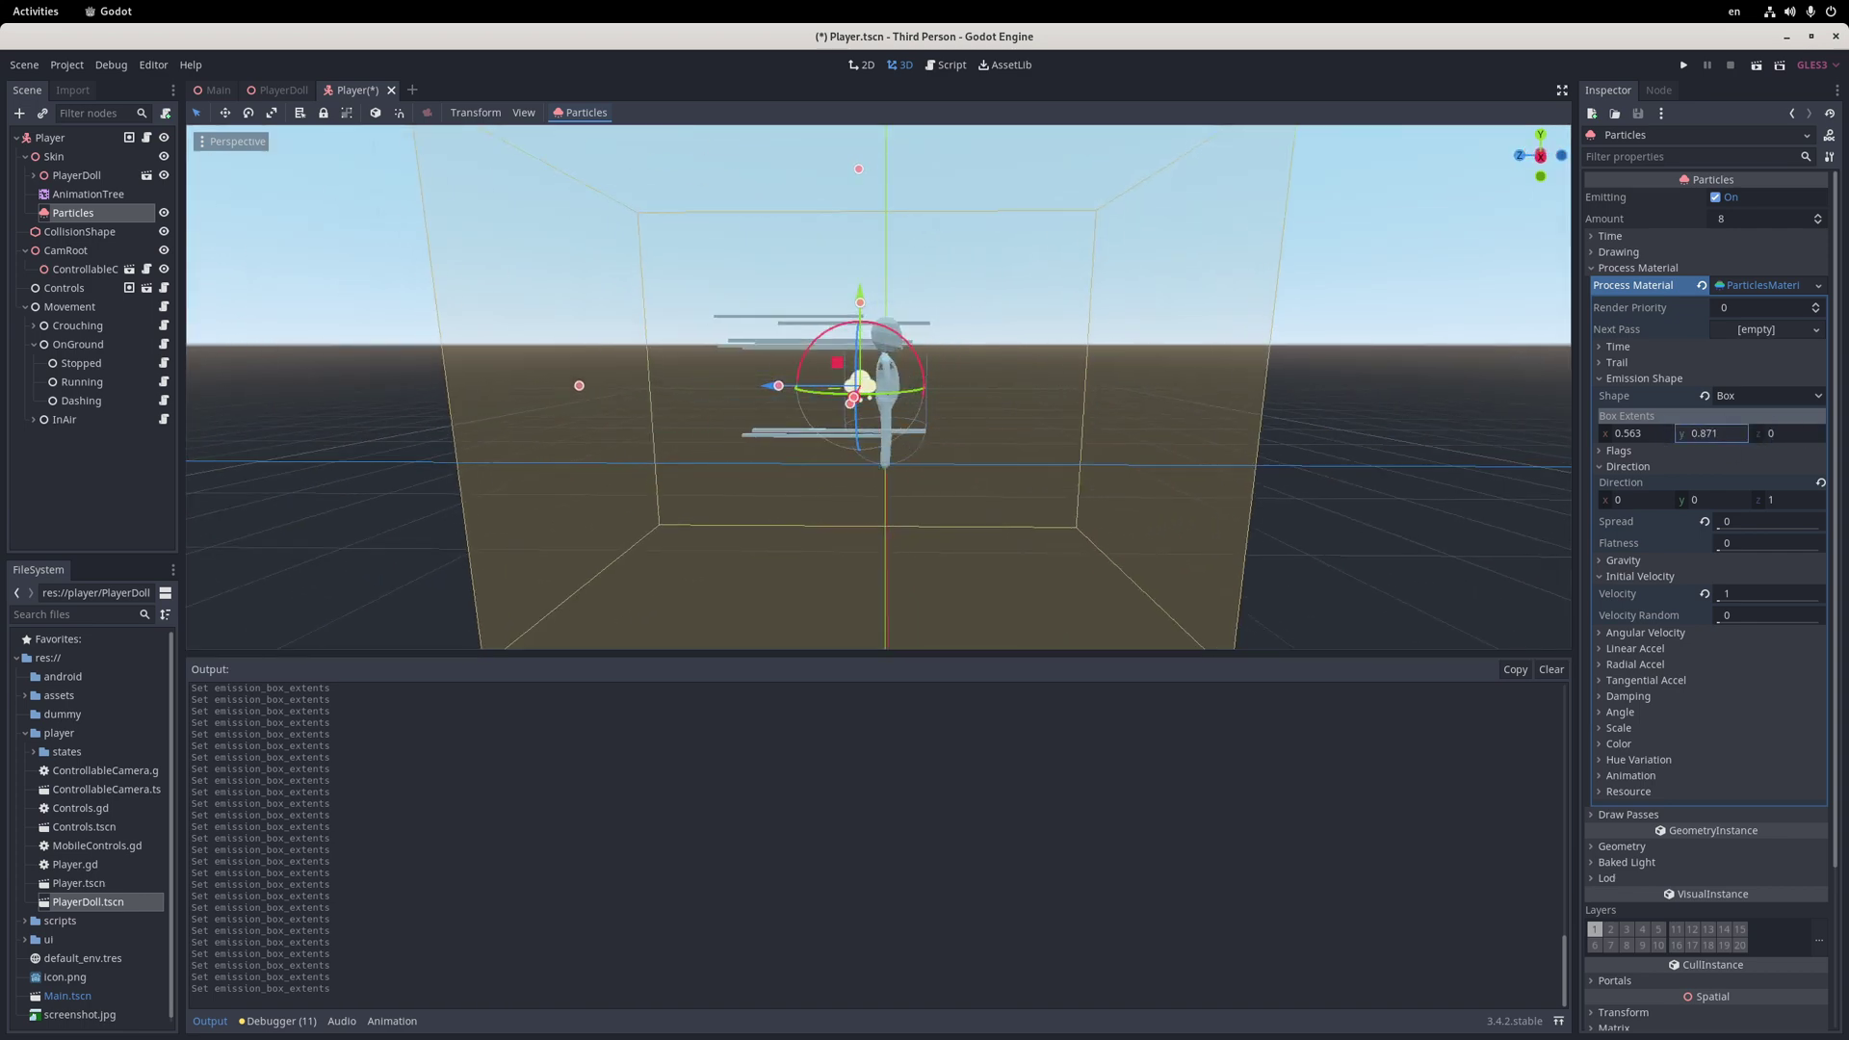
Give the particles a new material override that is transparent and unshaded, and save
click(1774, 350)
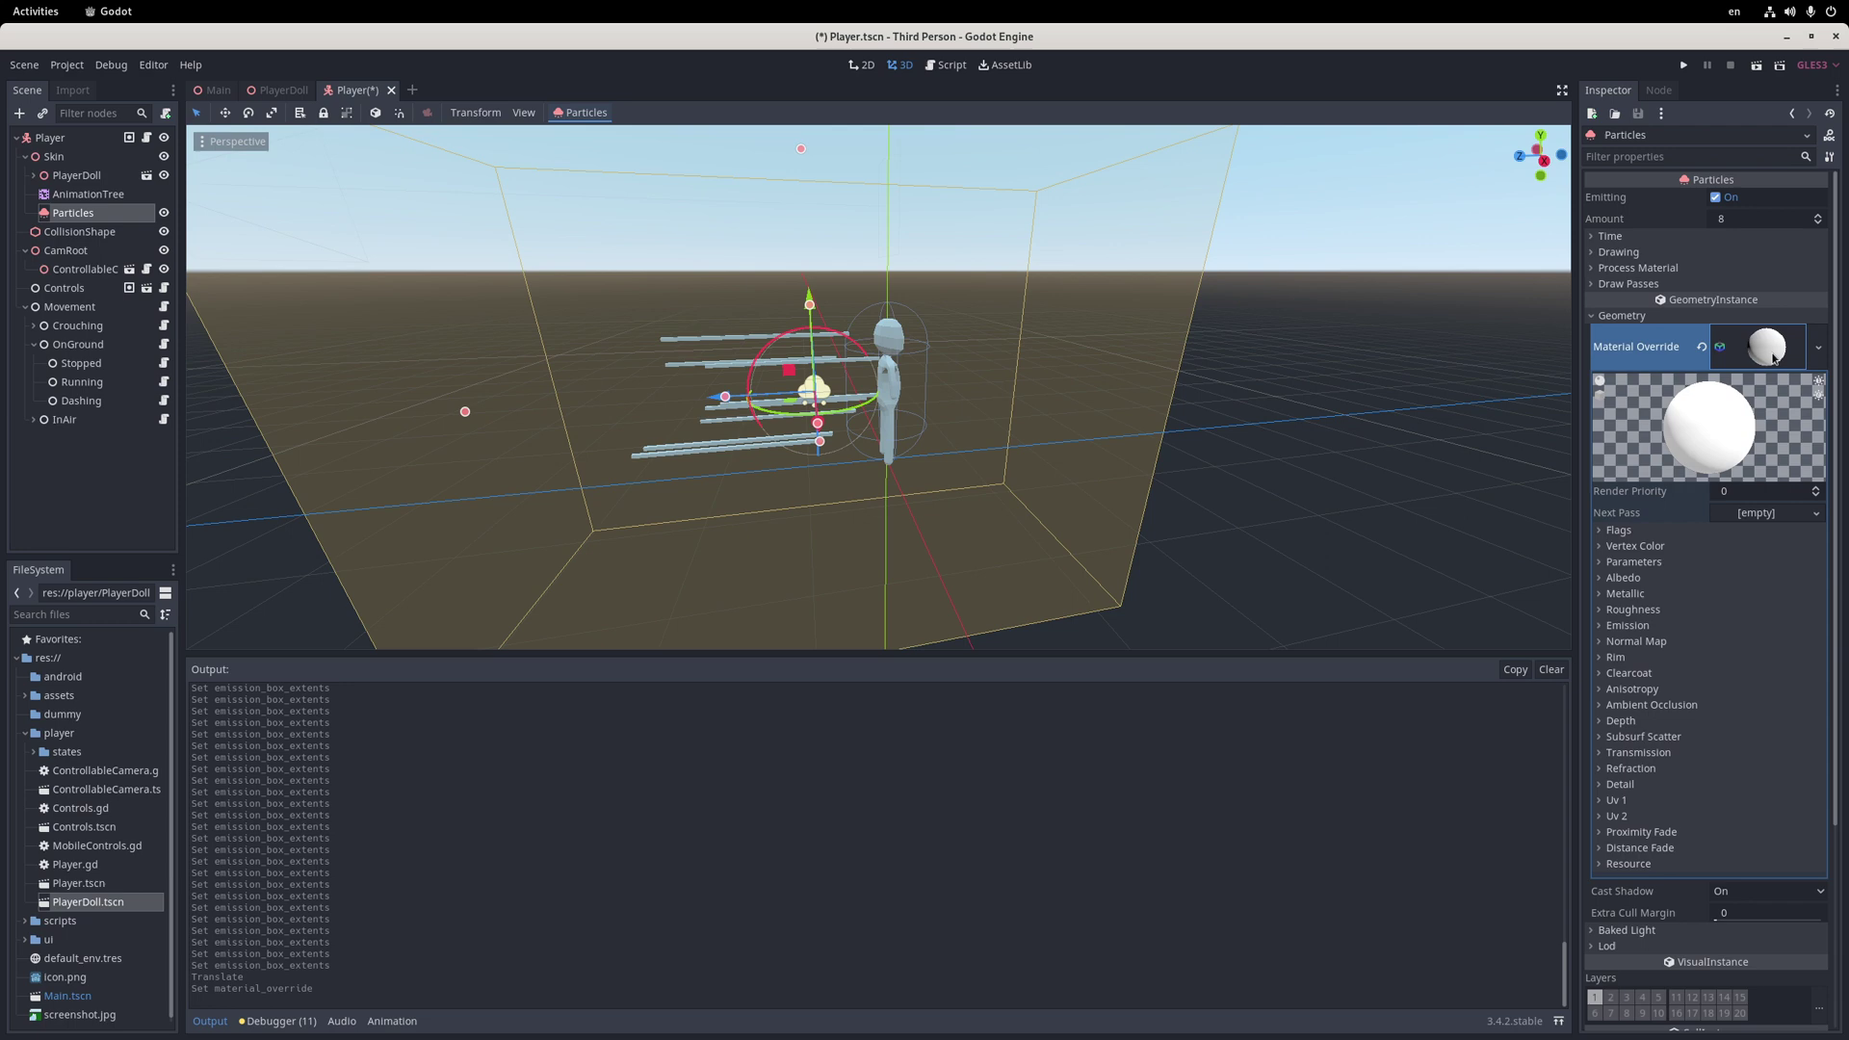
click(1618, 530)
scroll(1681, 554, down, 2)
key(ctrl+s)
click(1732, 441)
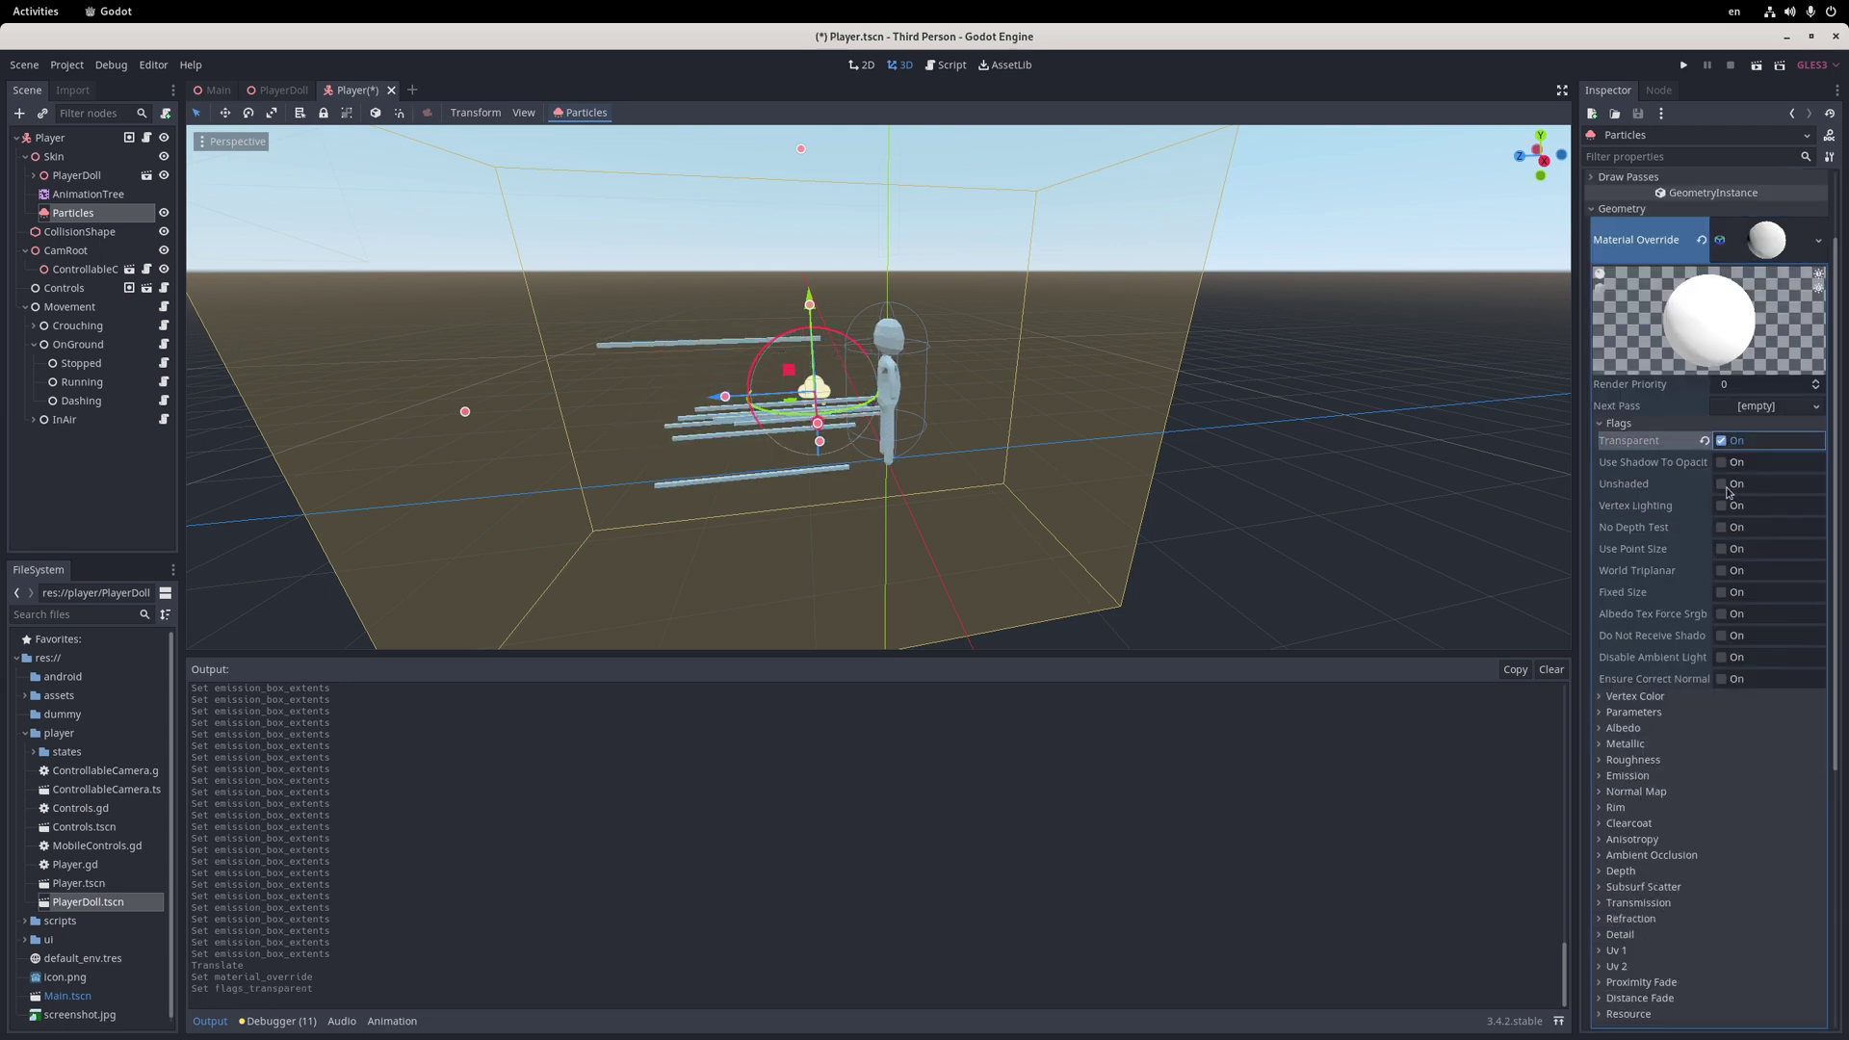
click(1732, 484)
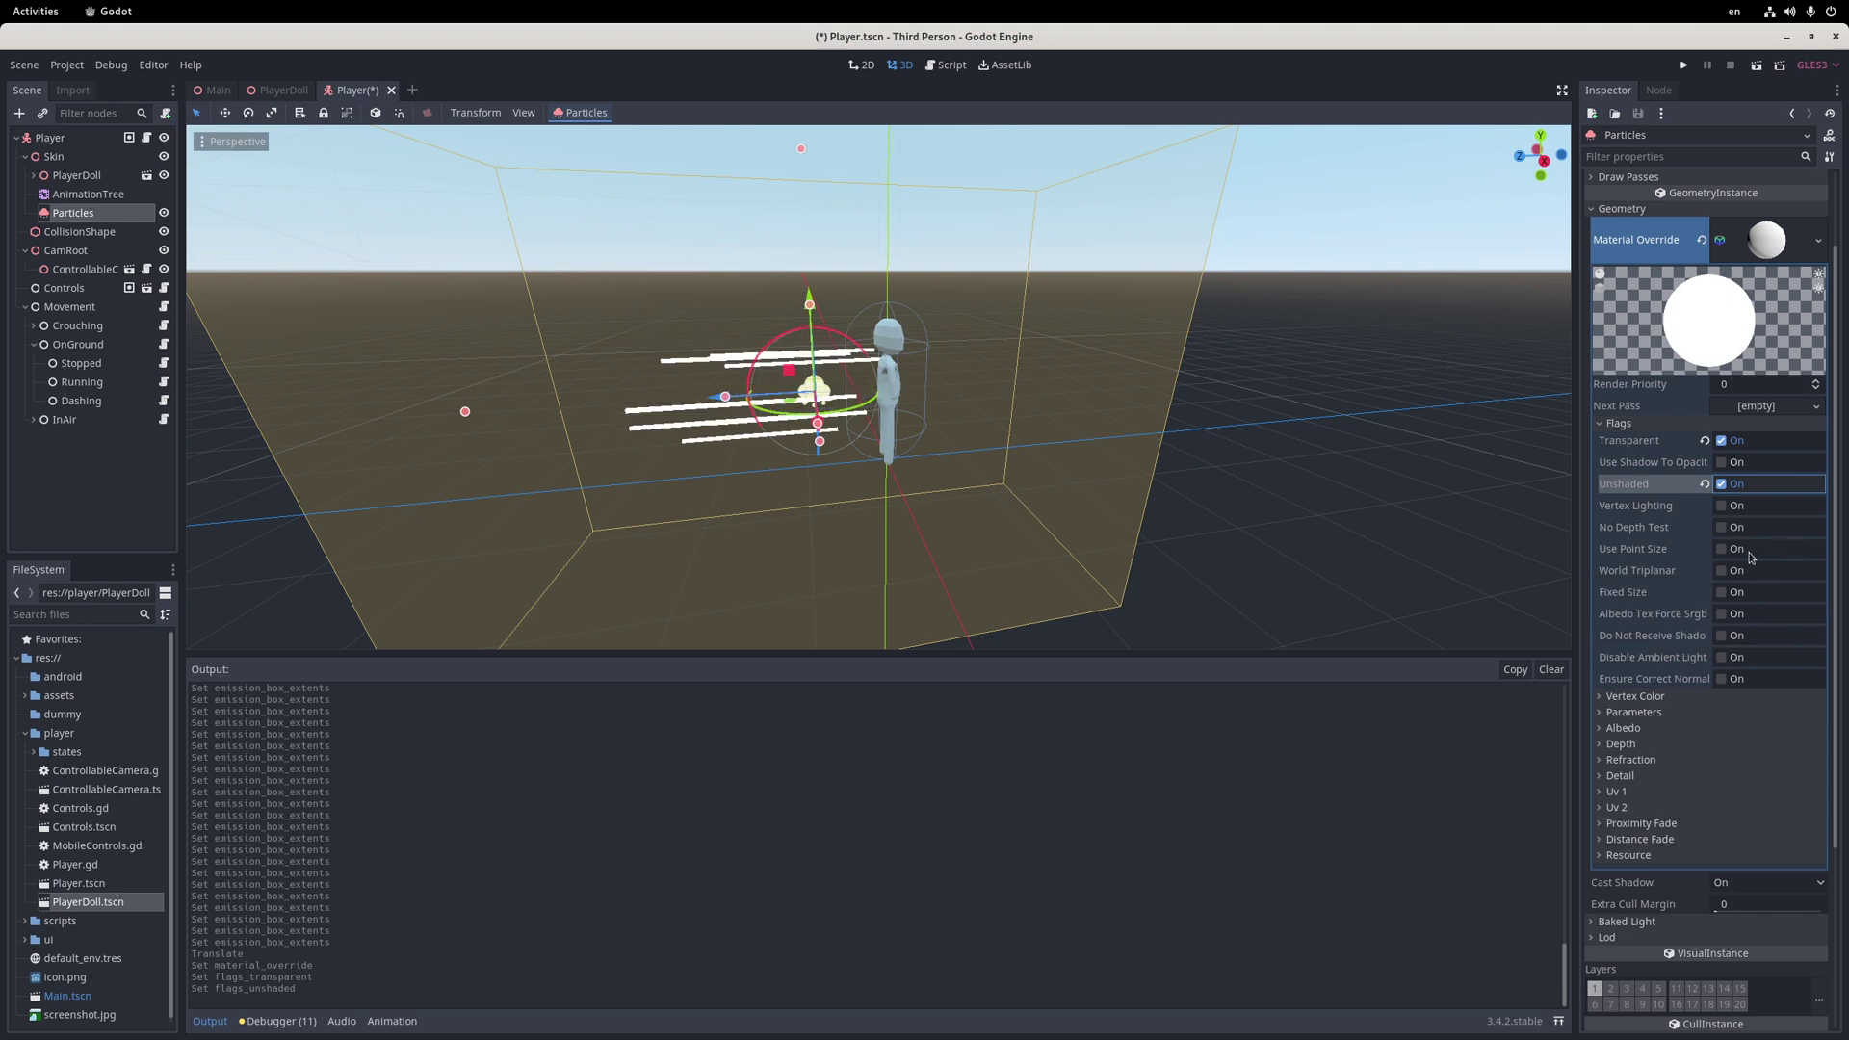
click(1646, 425)
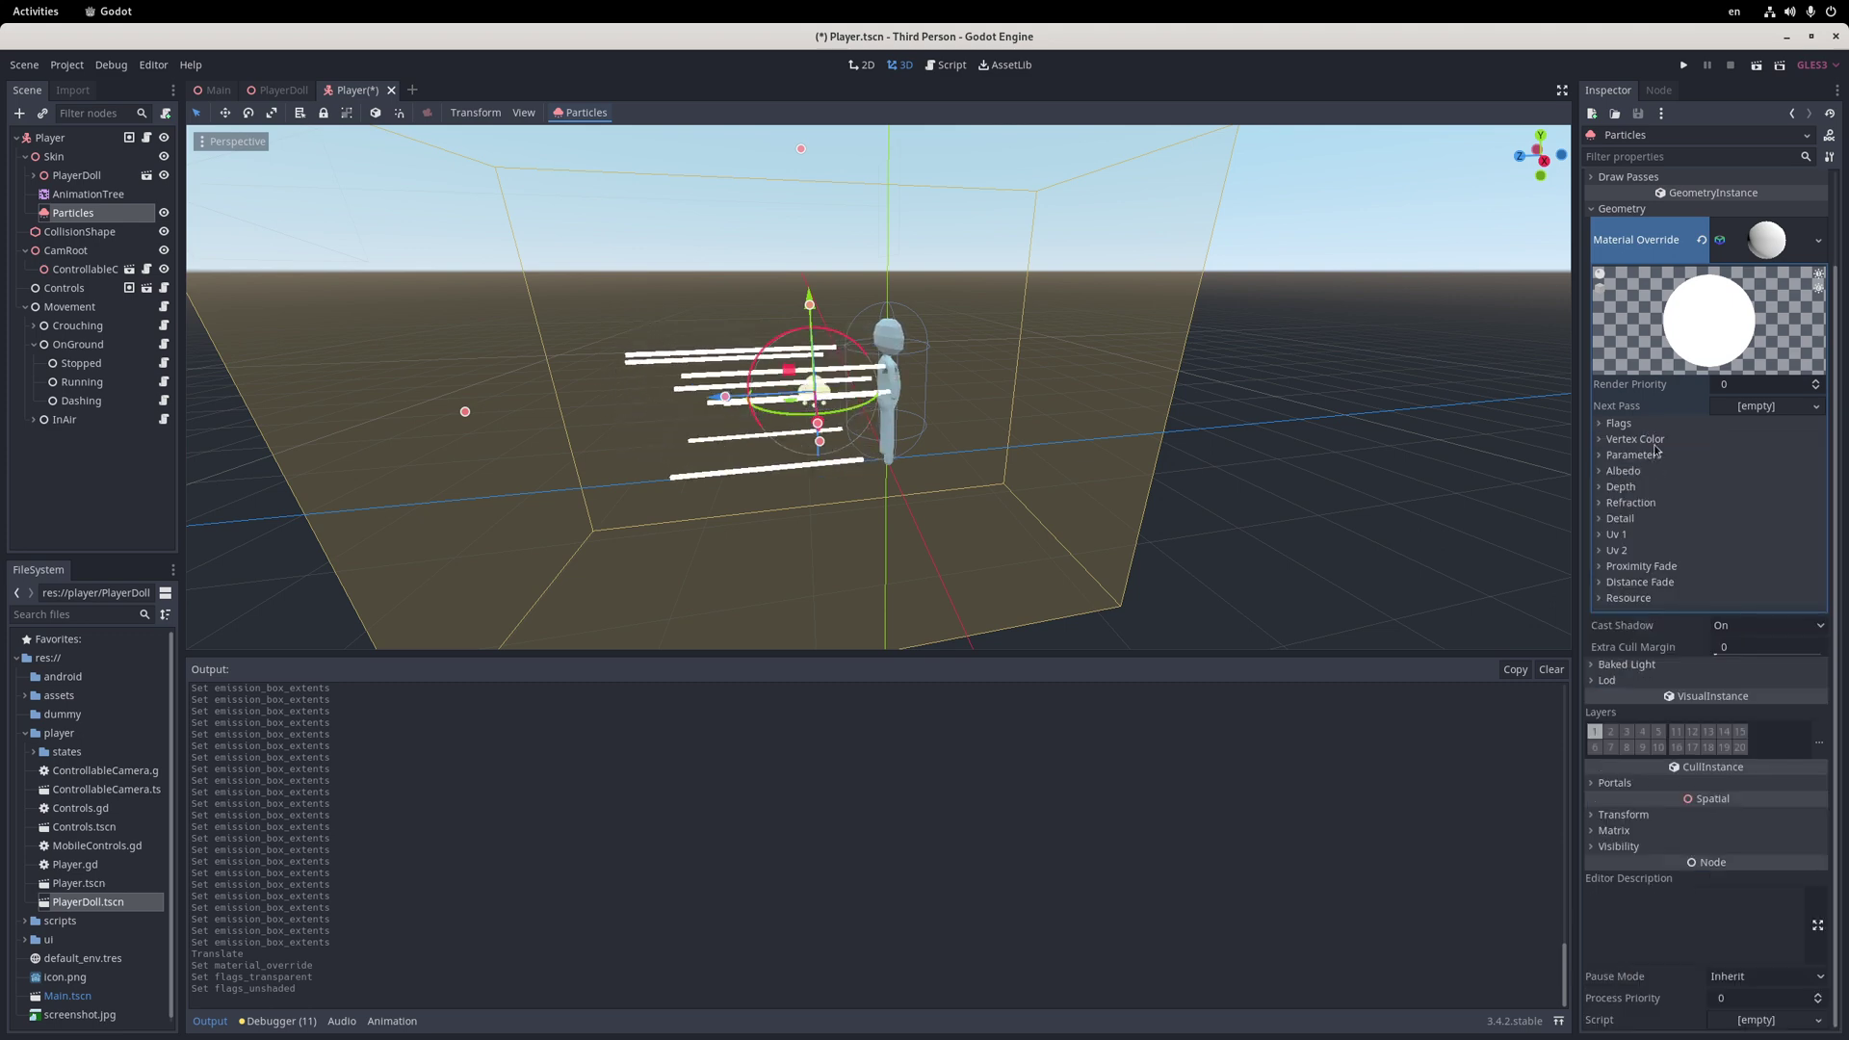
Enable vertex colour as albedo, set Cull Mode to Disabled and Blend Mode to Add
click(1658, 439)
click(1722, 471)
click(1658, 439)
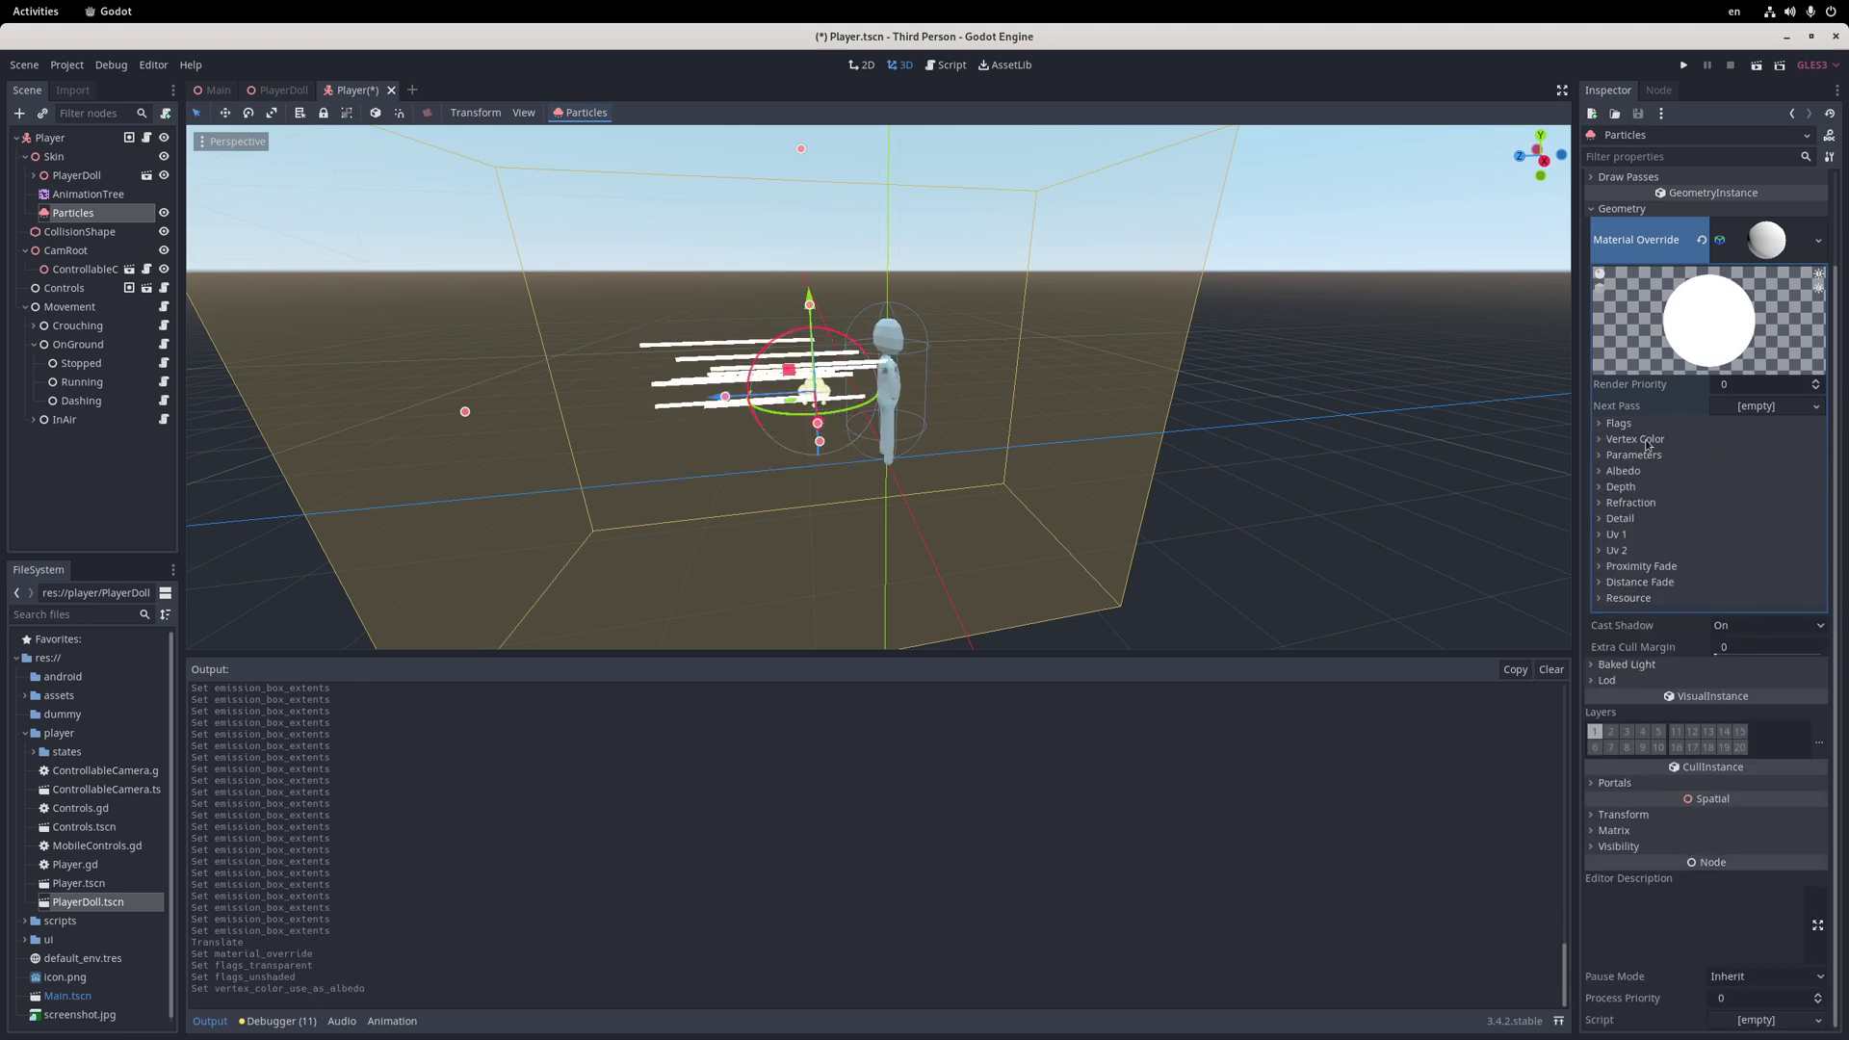
click(1754, 568)
click(1754, 537)
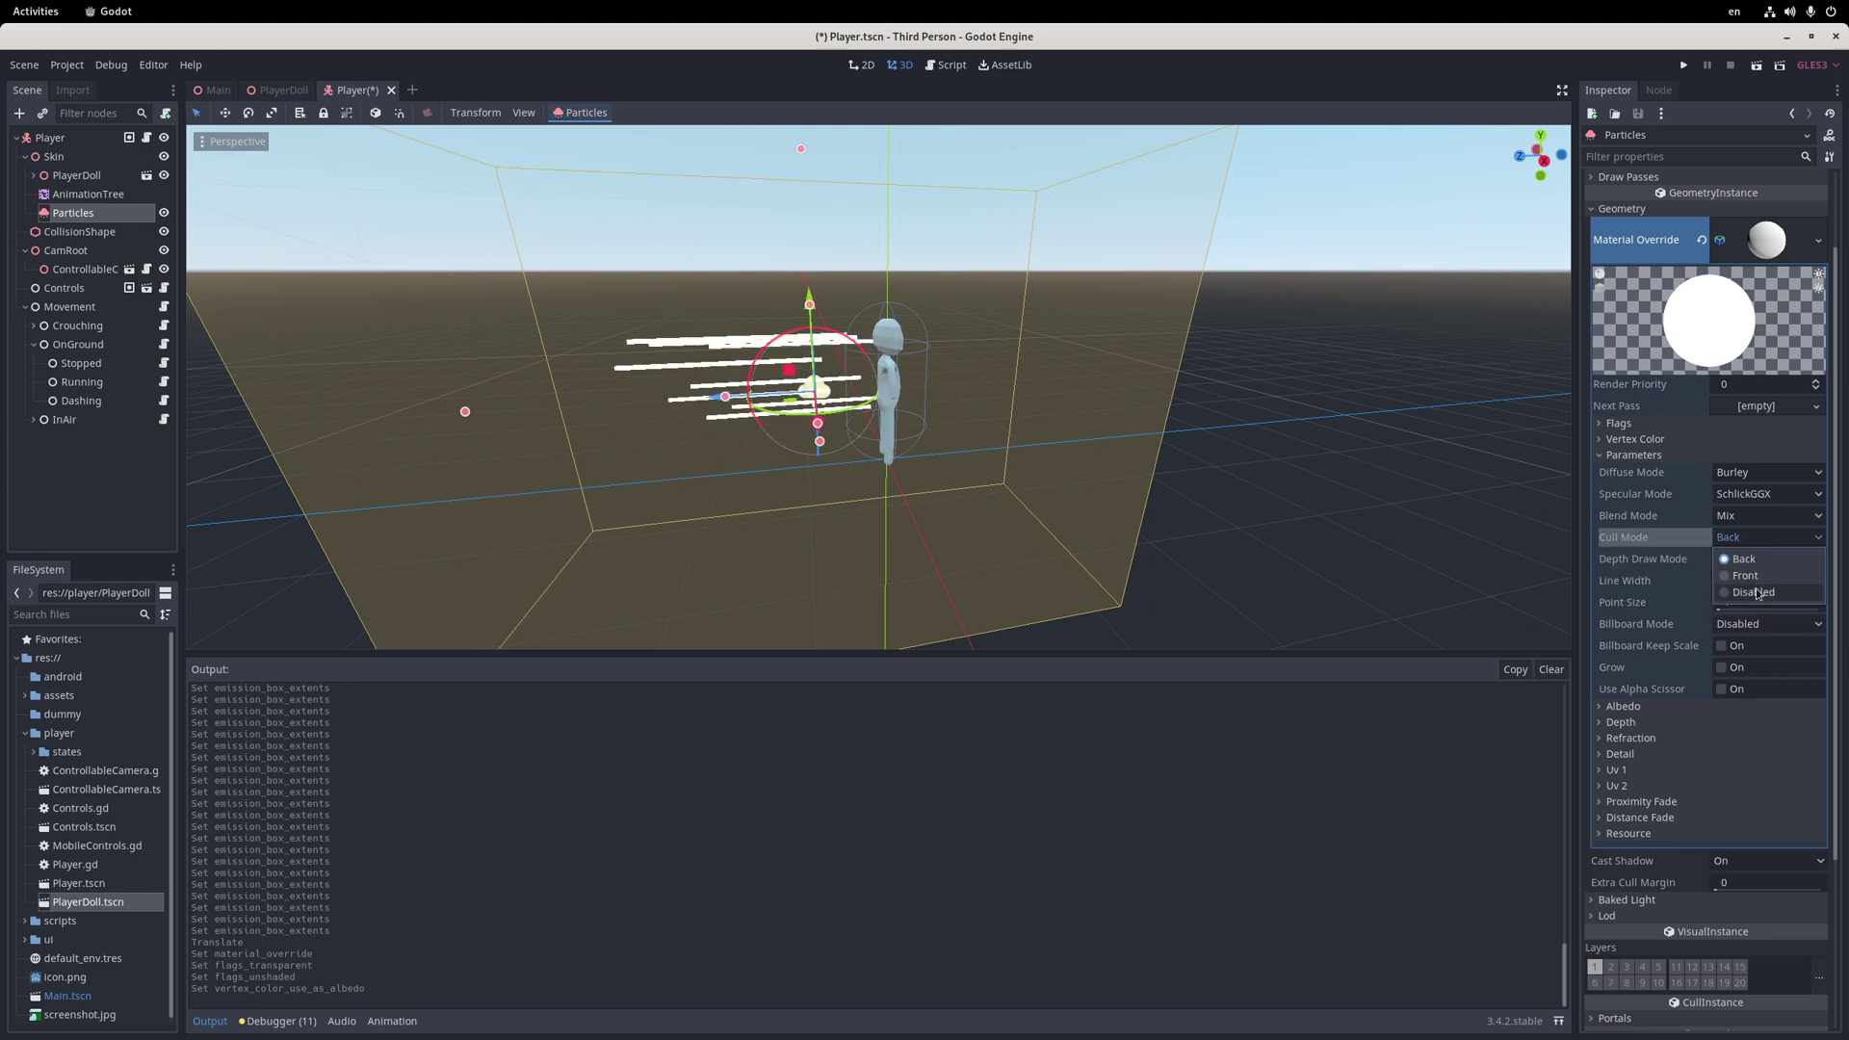
click(1752, 592)
click(1769, 515)
click(1749, 554)
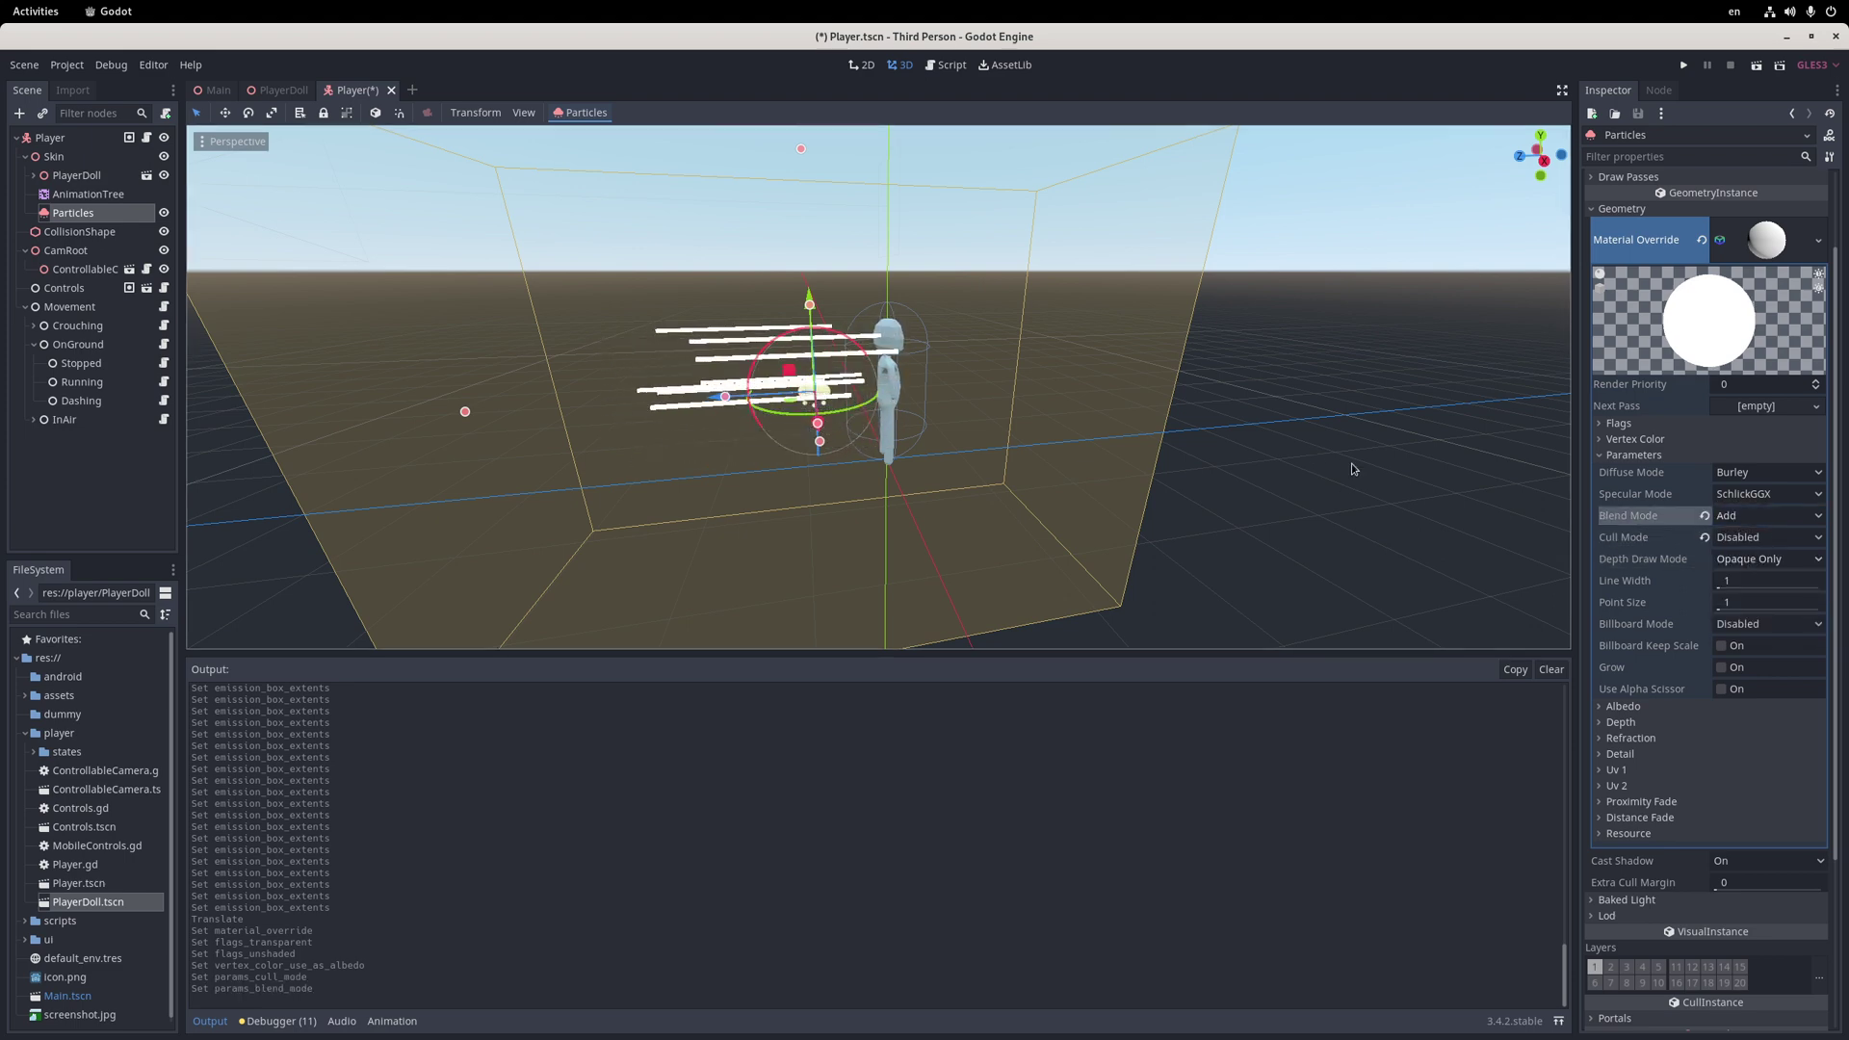
click(1645, 208)
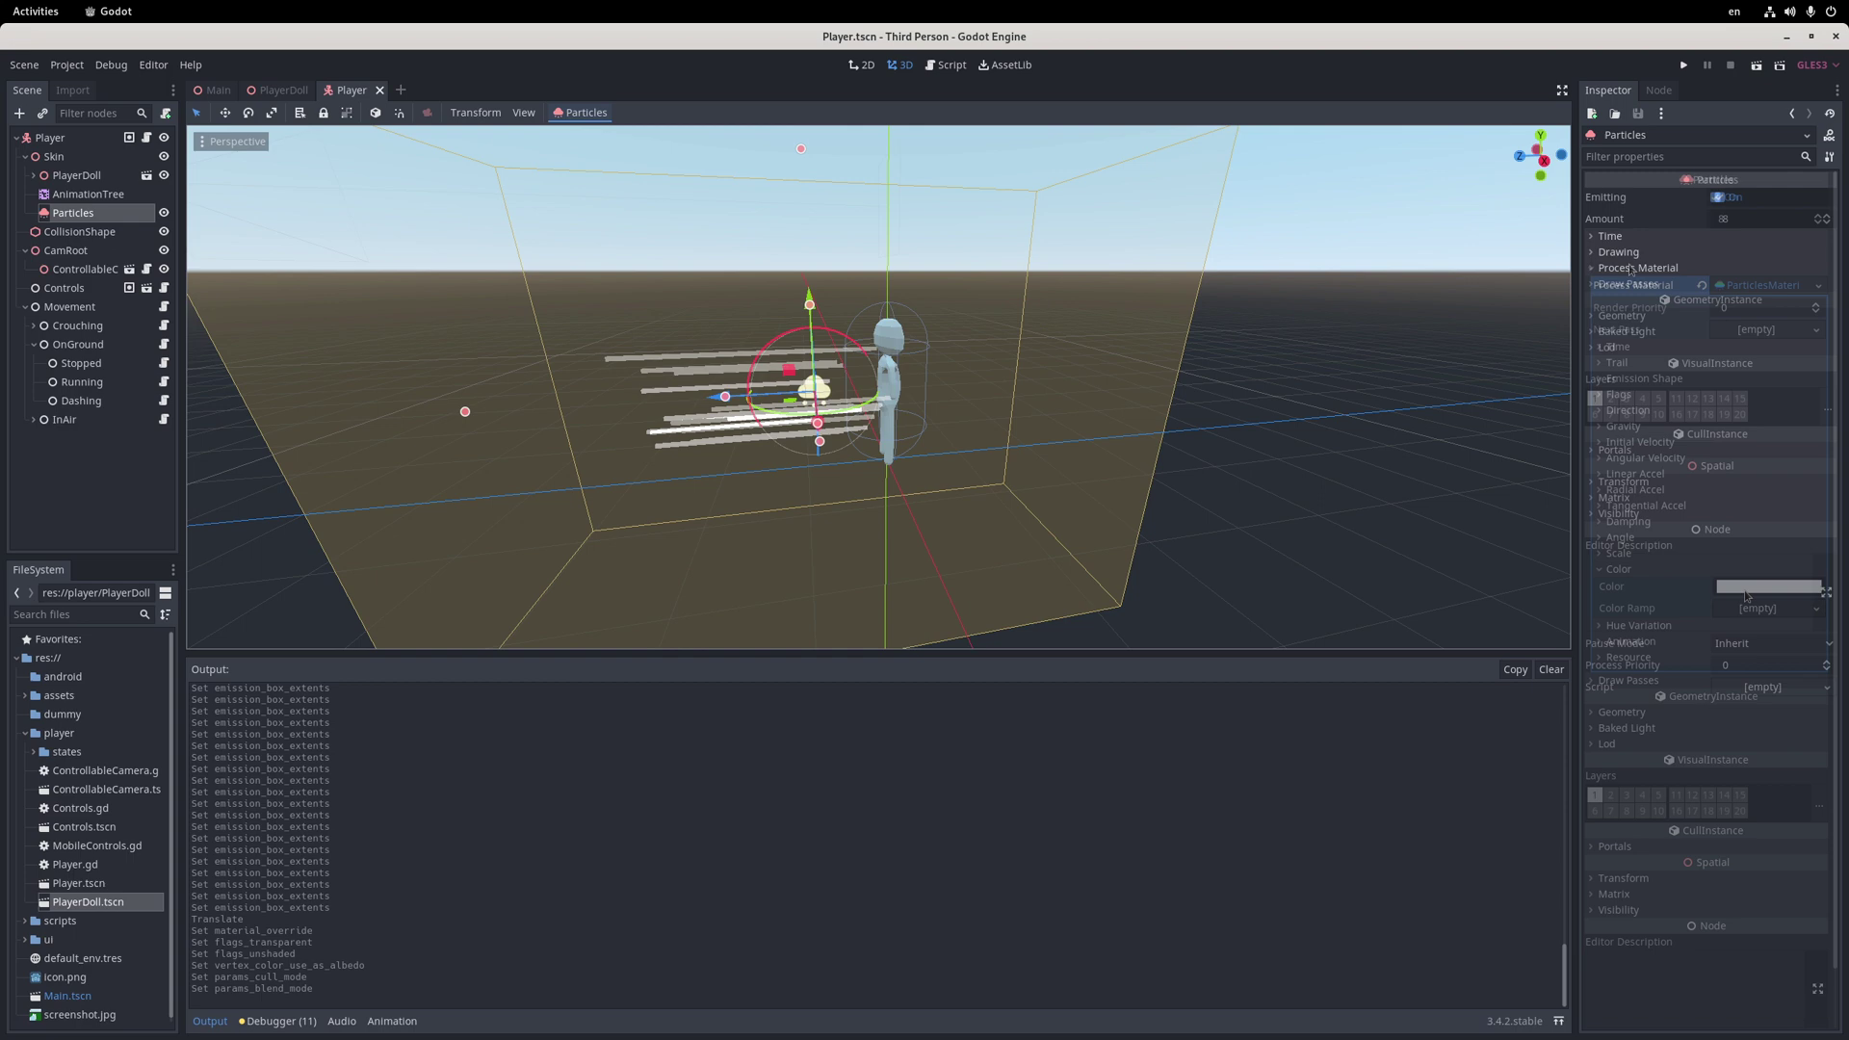
Add a GradientTexture colour ramp tinted yellow and fading to transparent
click(1768, 588)
click(1678, 606)
click(1762, 609)
click(1763, 631)
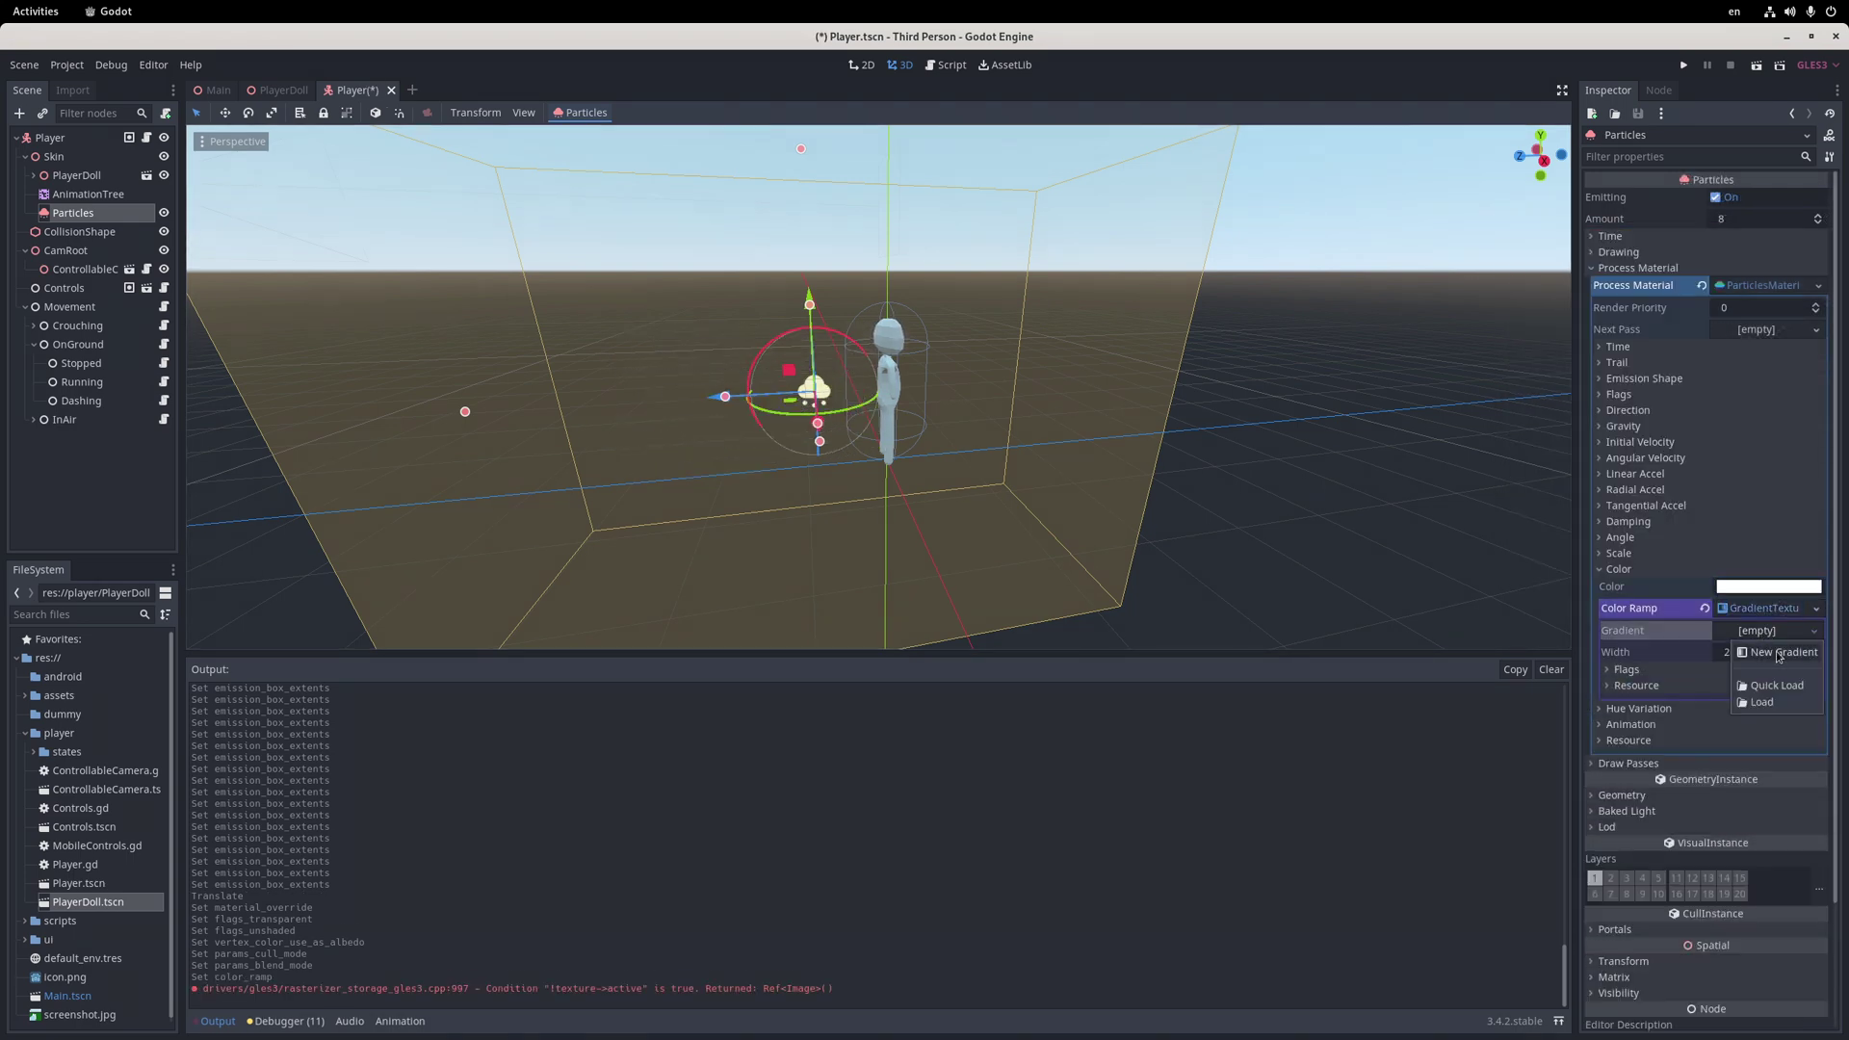
drag(1624, 683, 1699, 684)
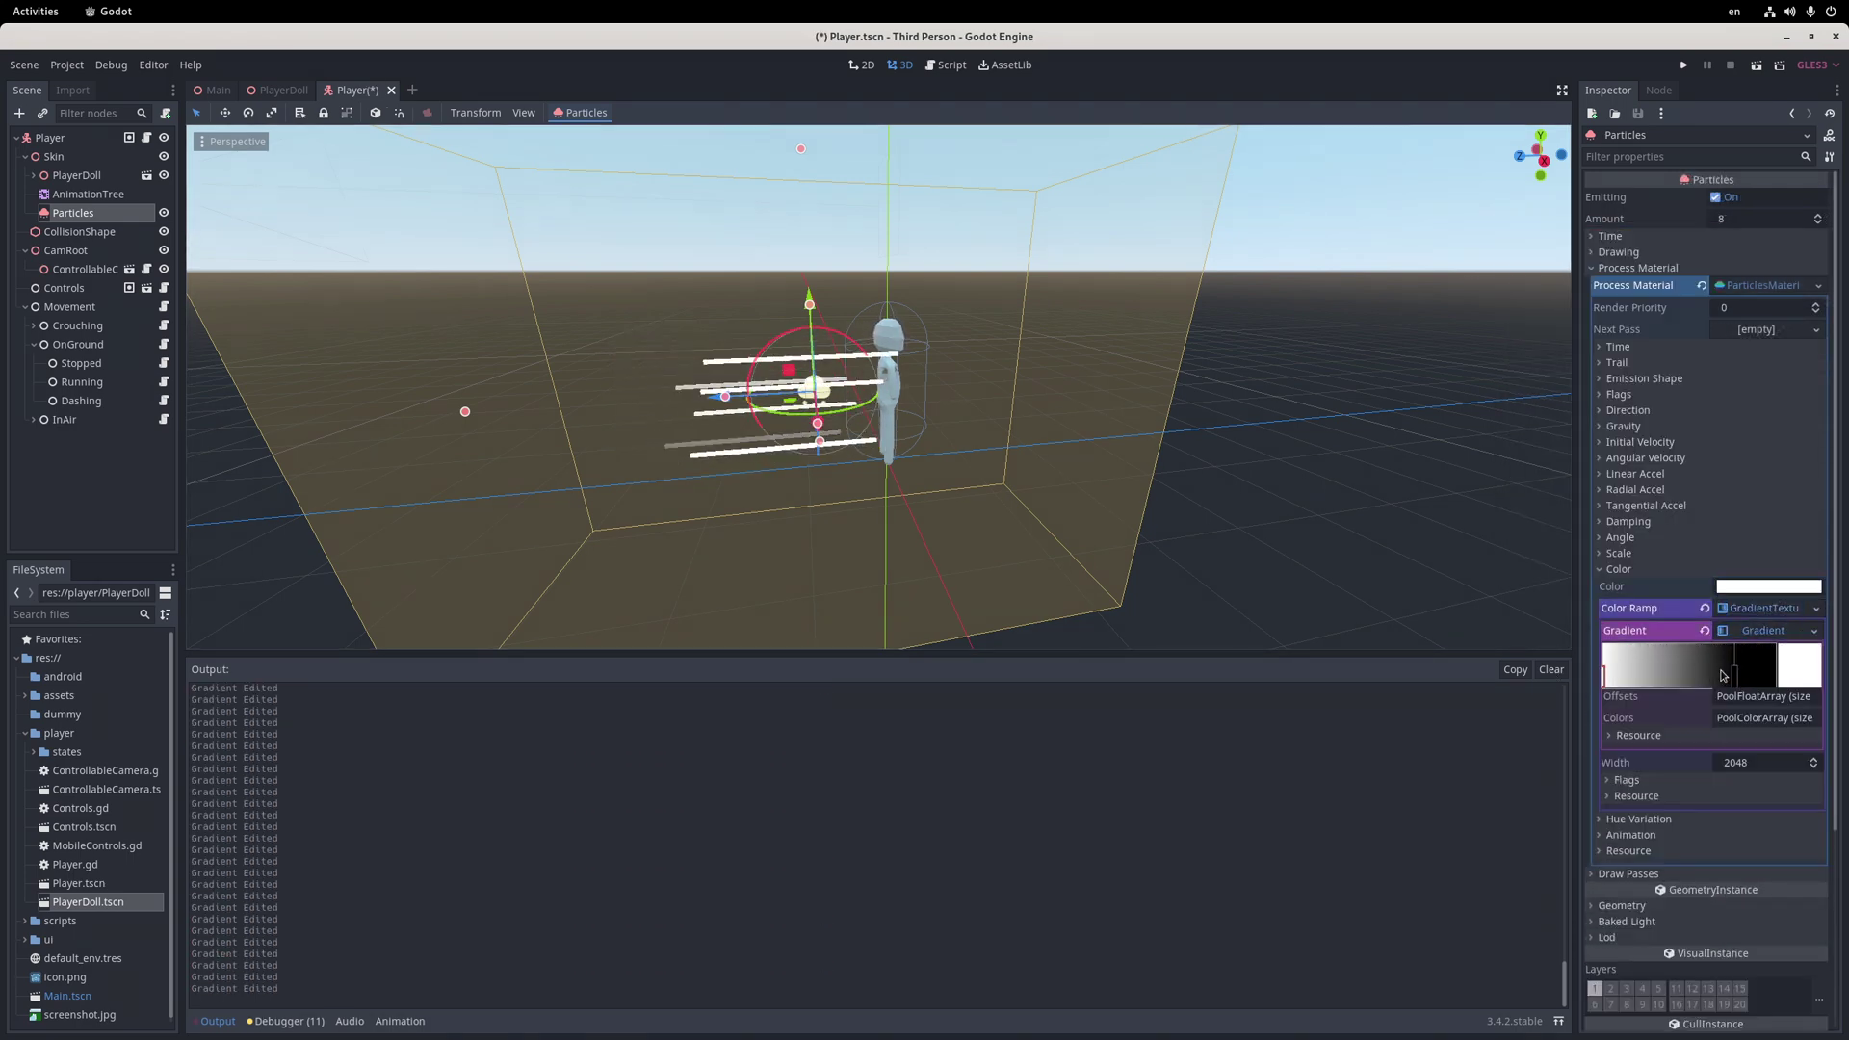
click(1776, 688)
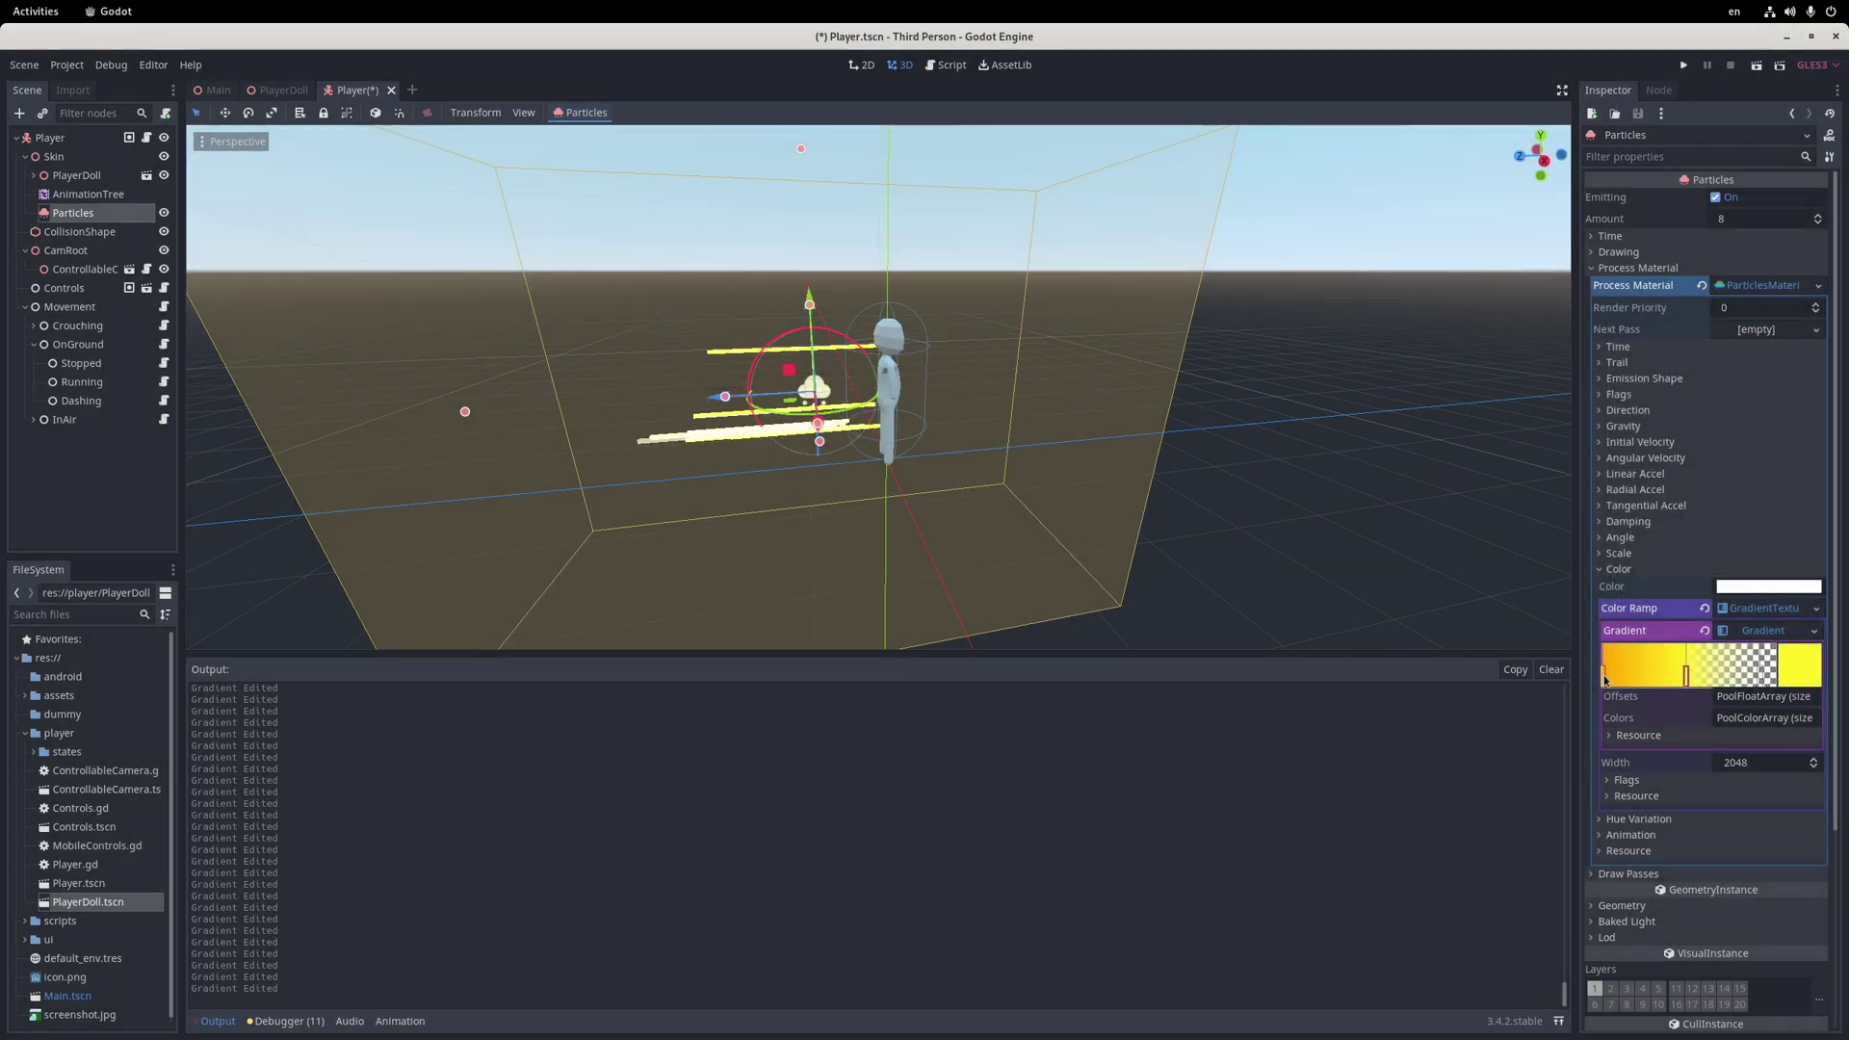
click(1645, 676)
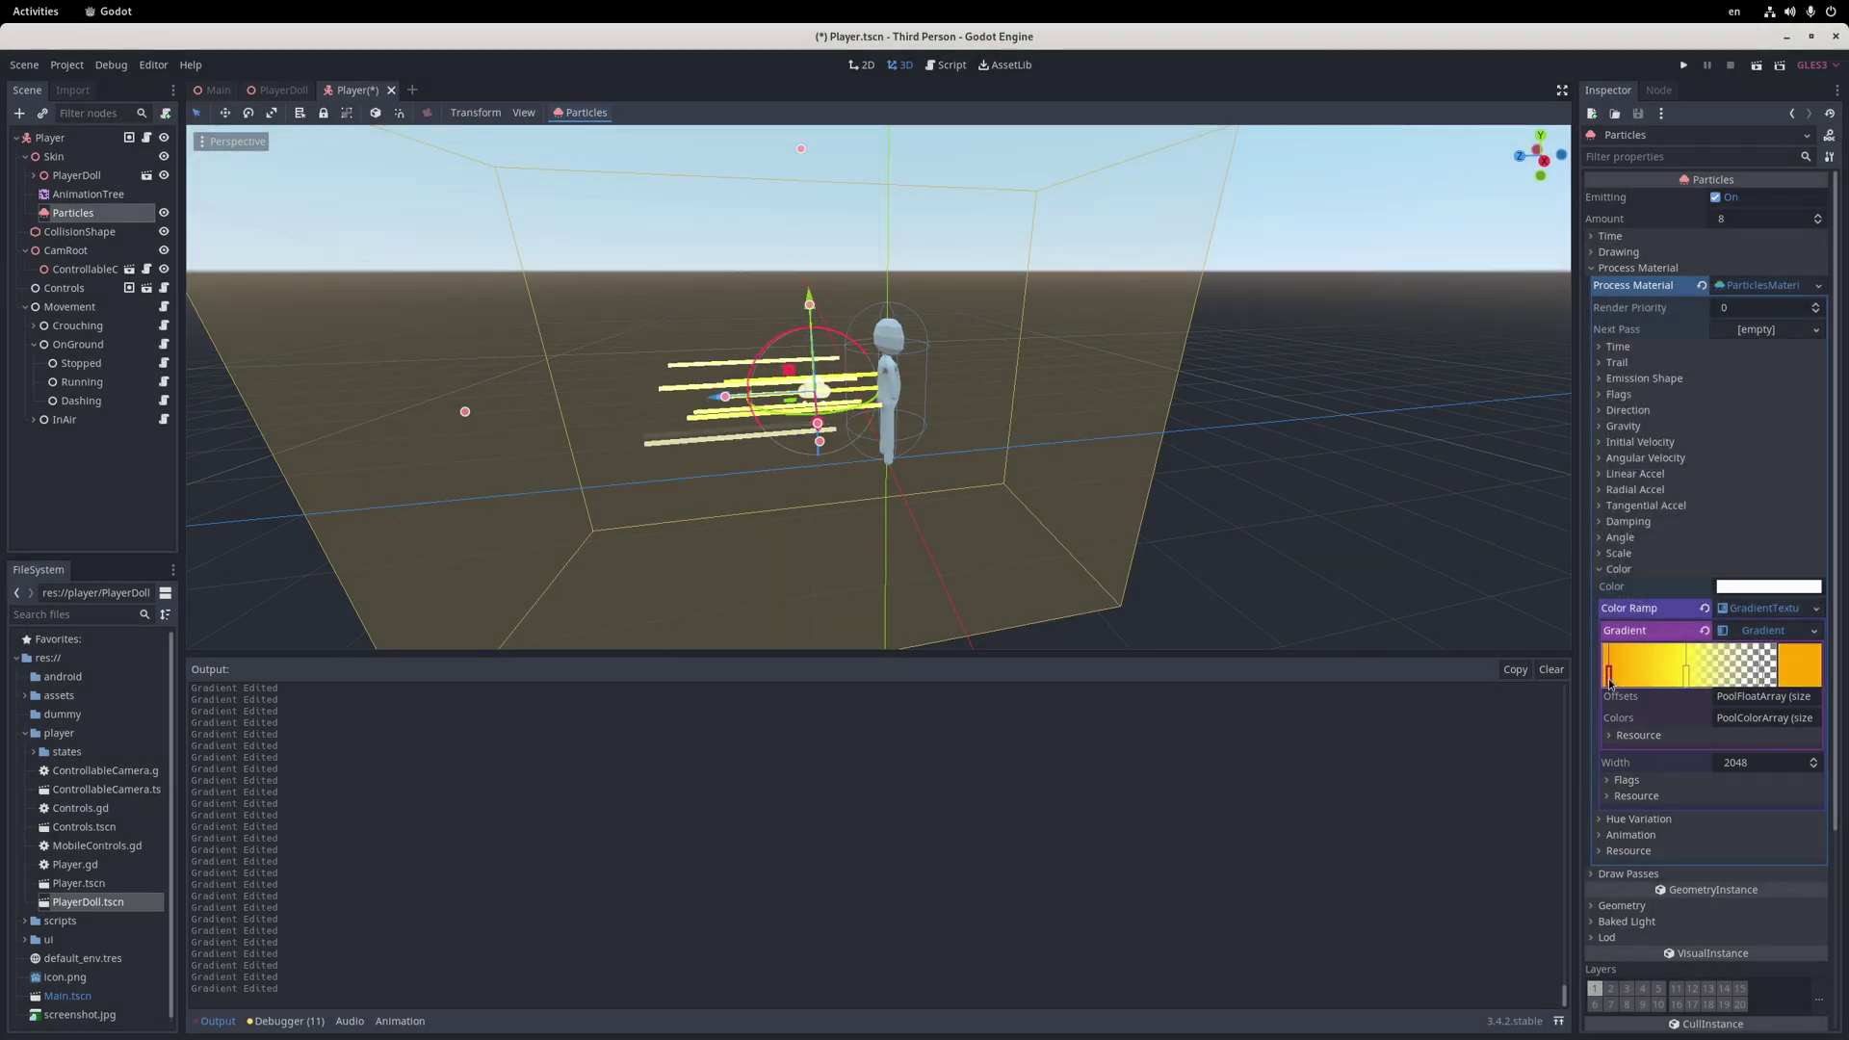
middle_drag(1152, 435, 1316, 372)
click(1618, 569)
Add a CurveTexture scale curve that shrinks the particles over their life
click(1619, 554)
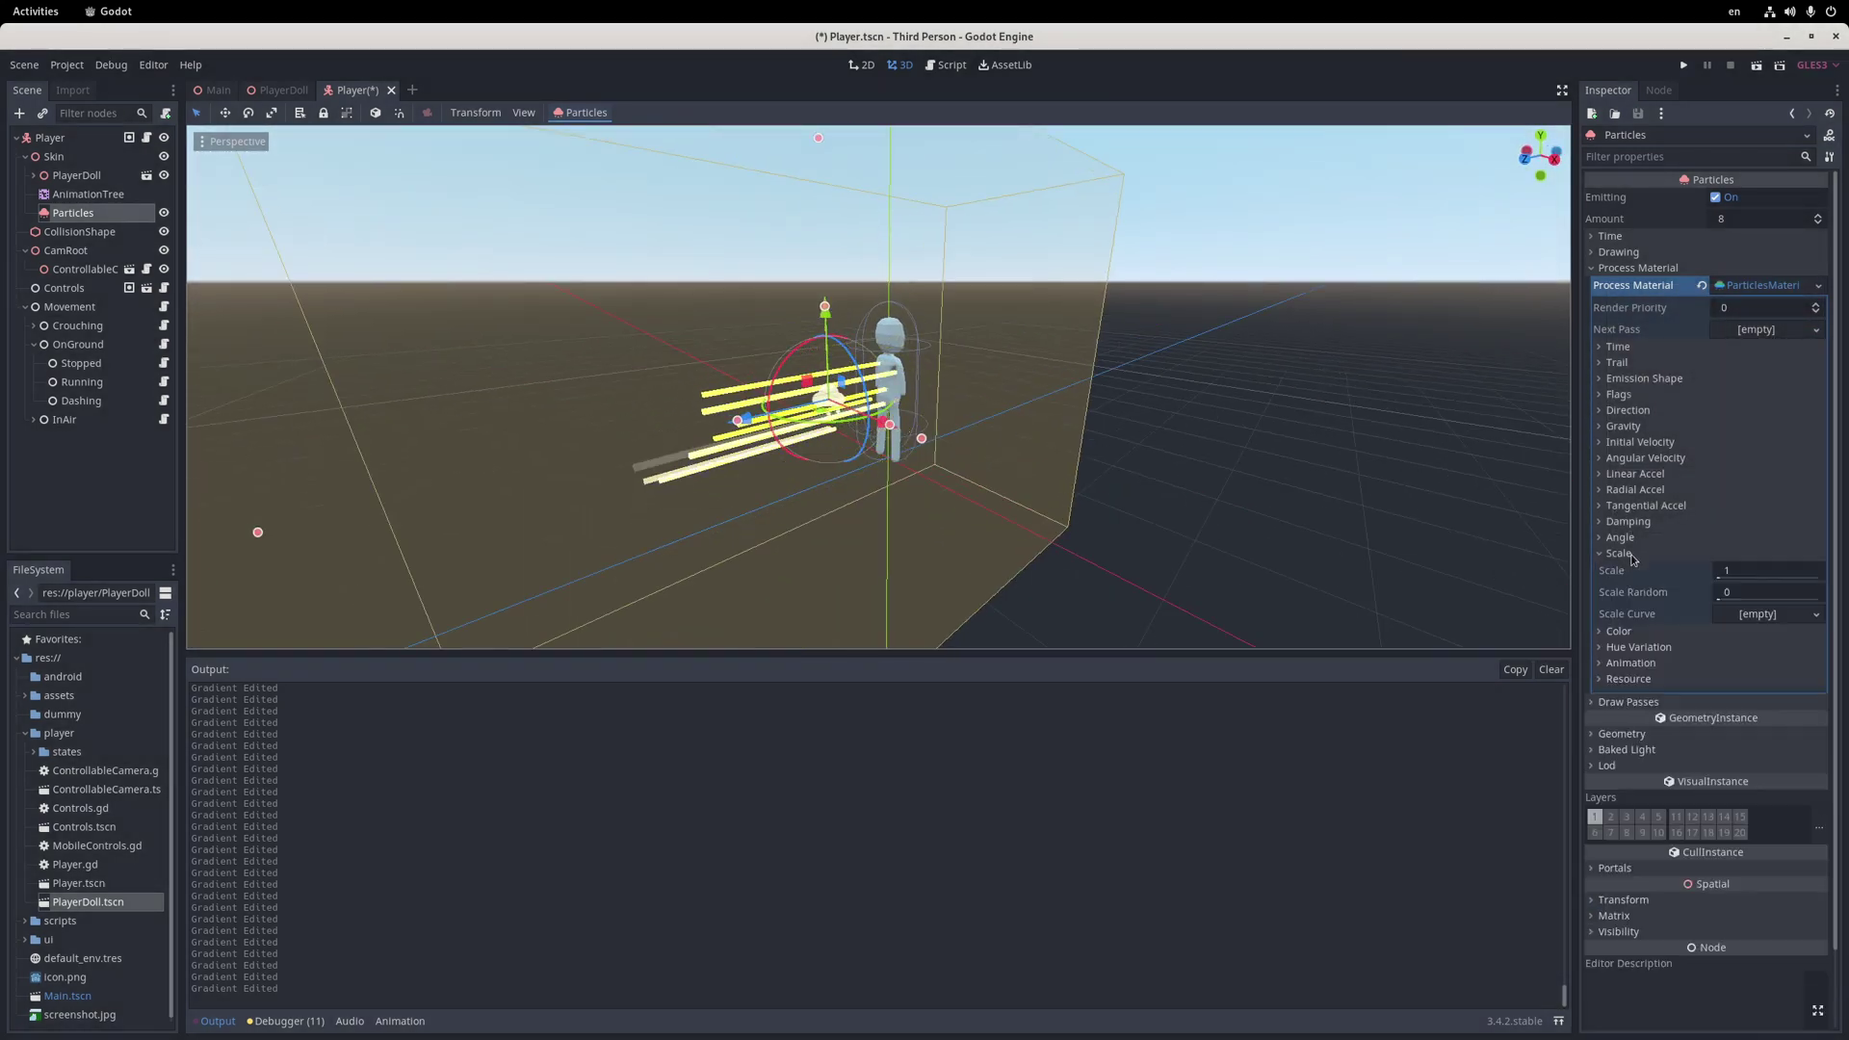
click(1767, 613)
click(1757, 661)
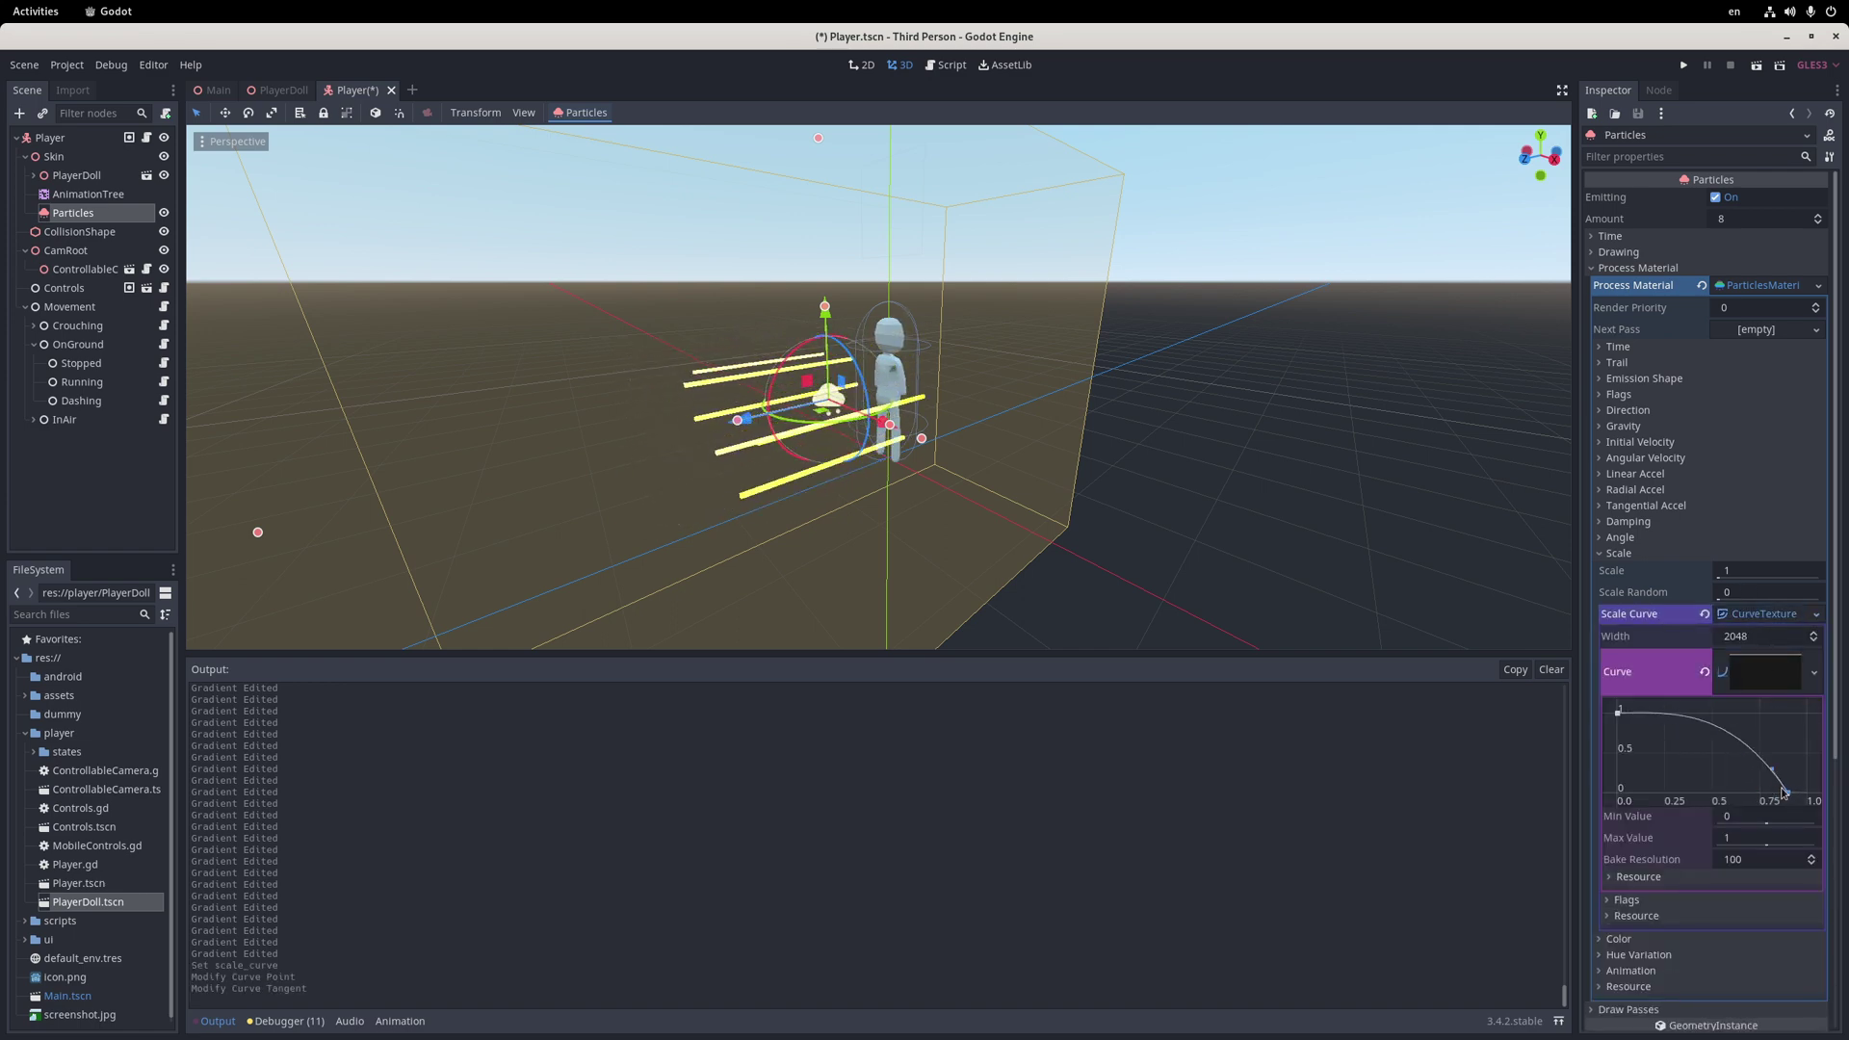
middle_drag(1445, 607, 1060, 473)
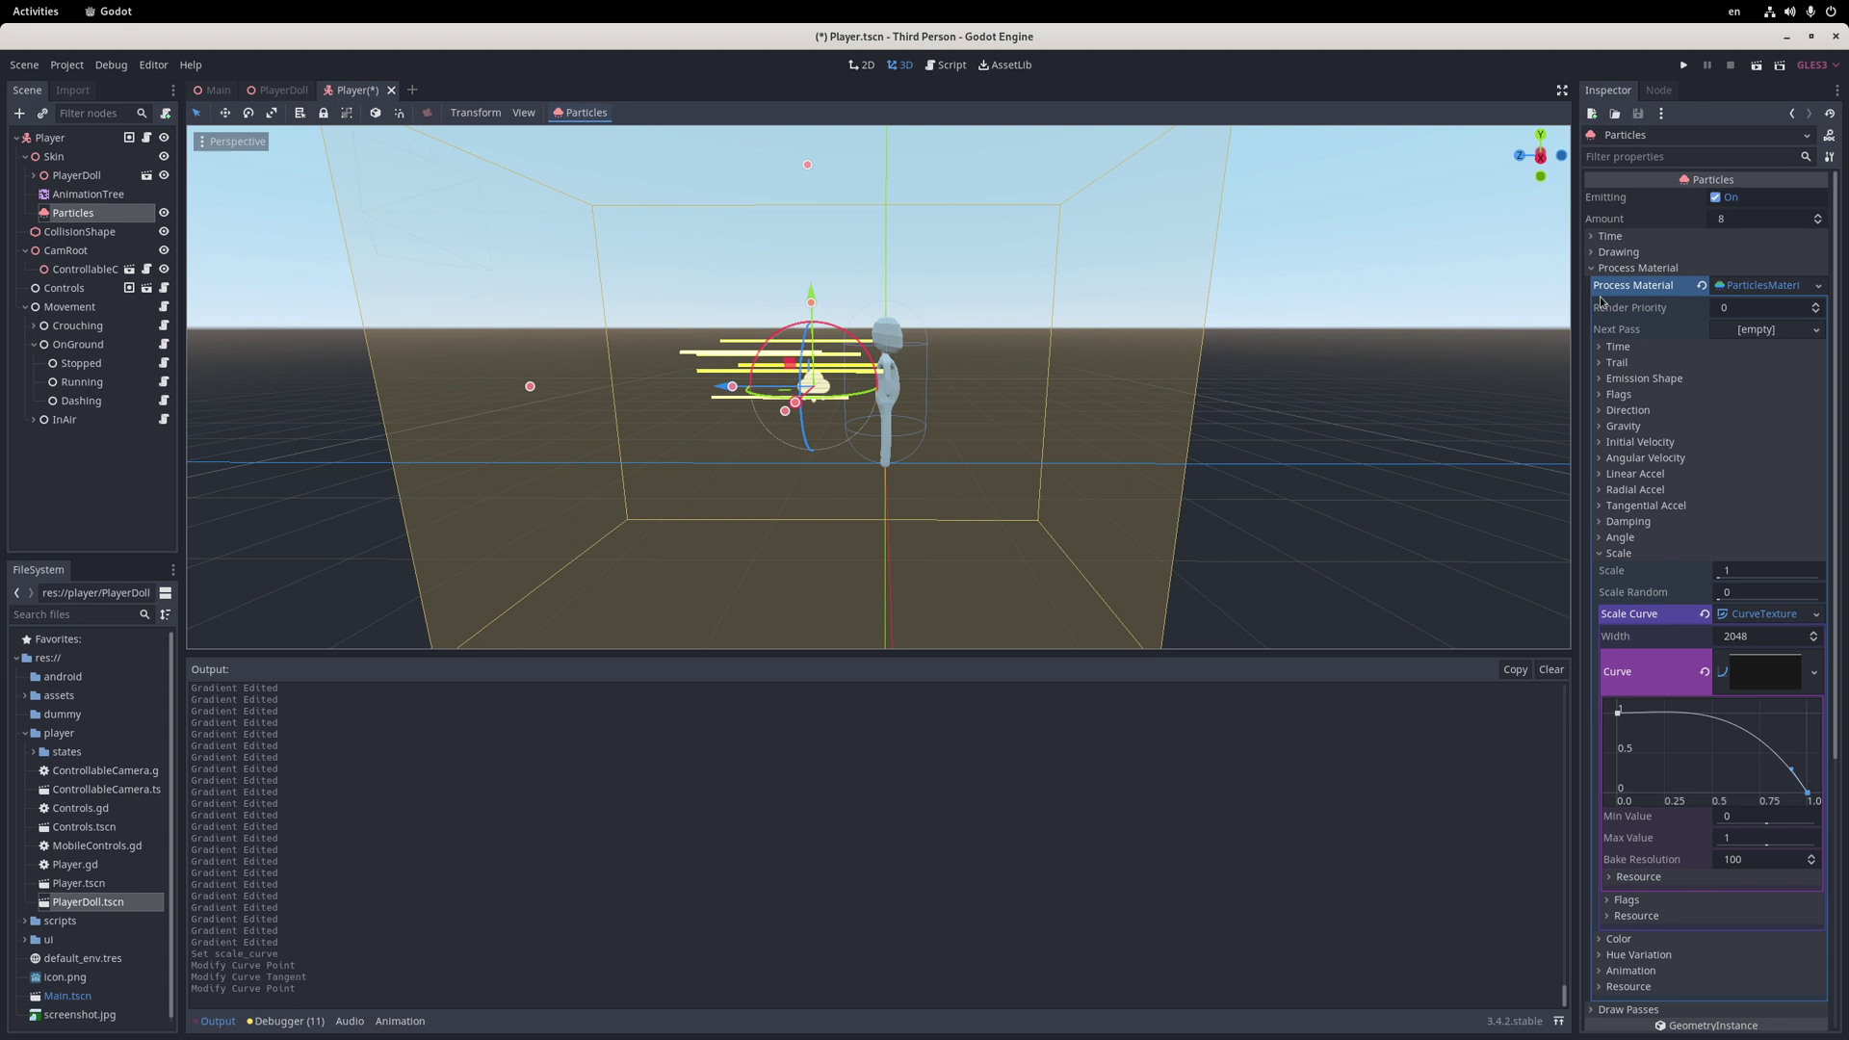
Save the scene, then set particle lifetime to 0.3 and amount to 16
key(ctrl+s)
click(1614, 236)
drag(1764, 260, 1705, 260)
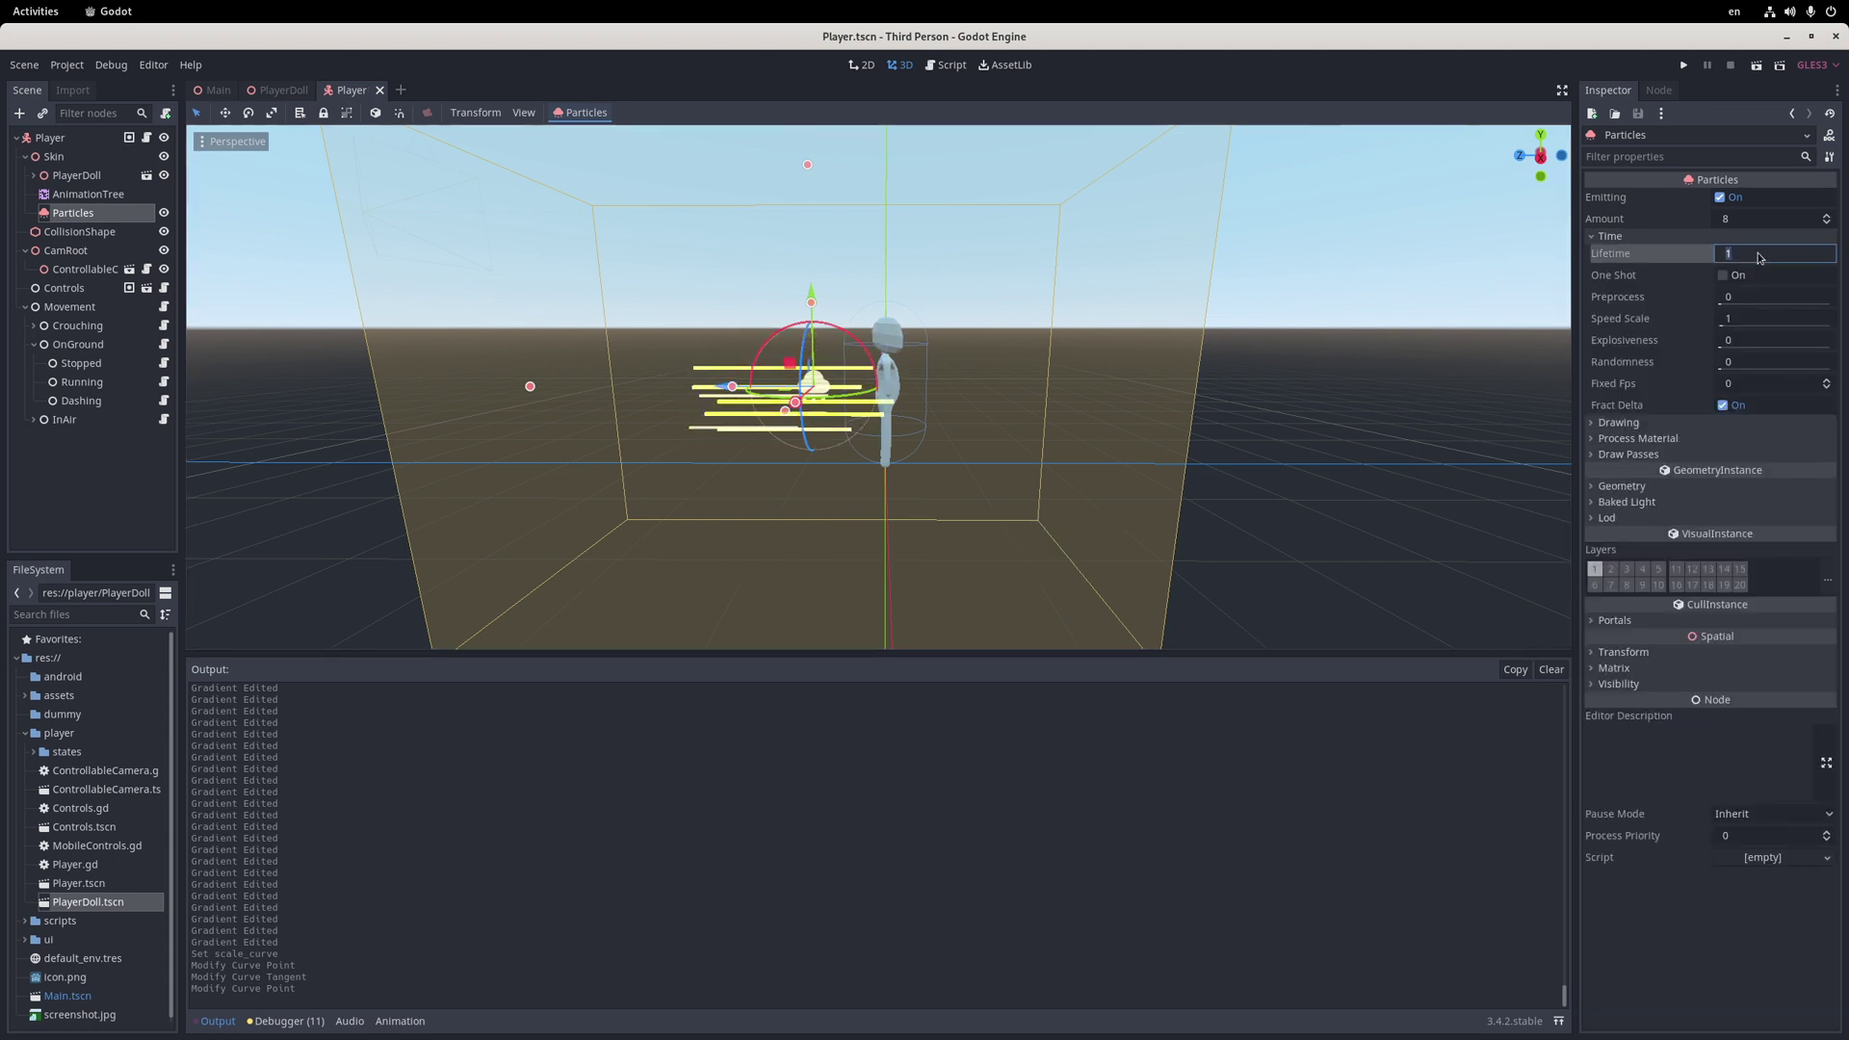
text(0.3)
middle_drag(1107, 281, 1040, 317)
click(1749, 217)
text(16)
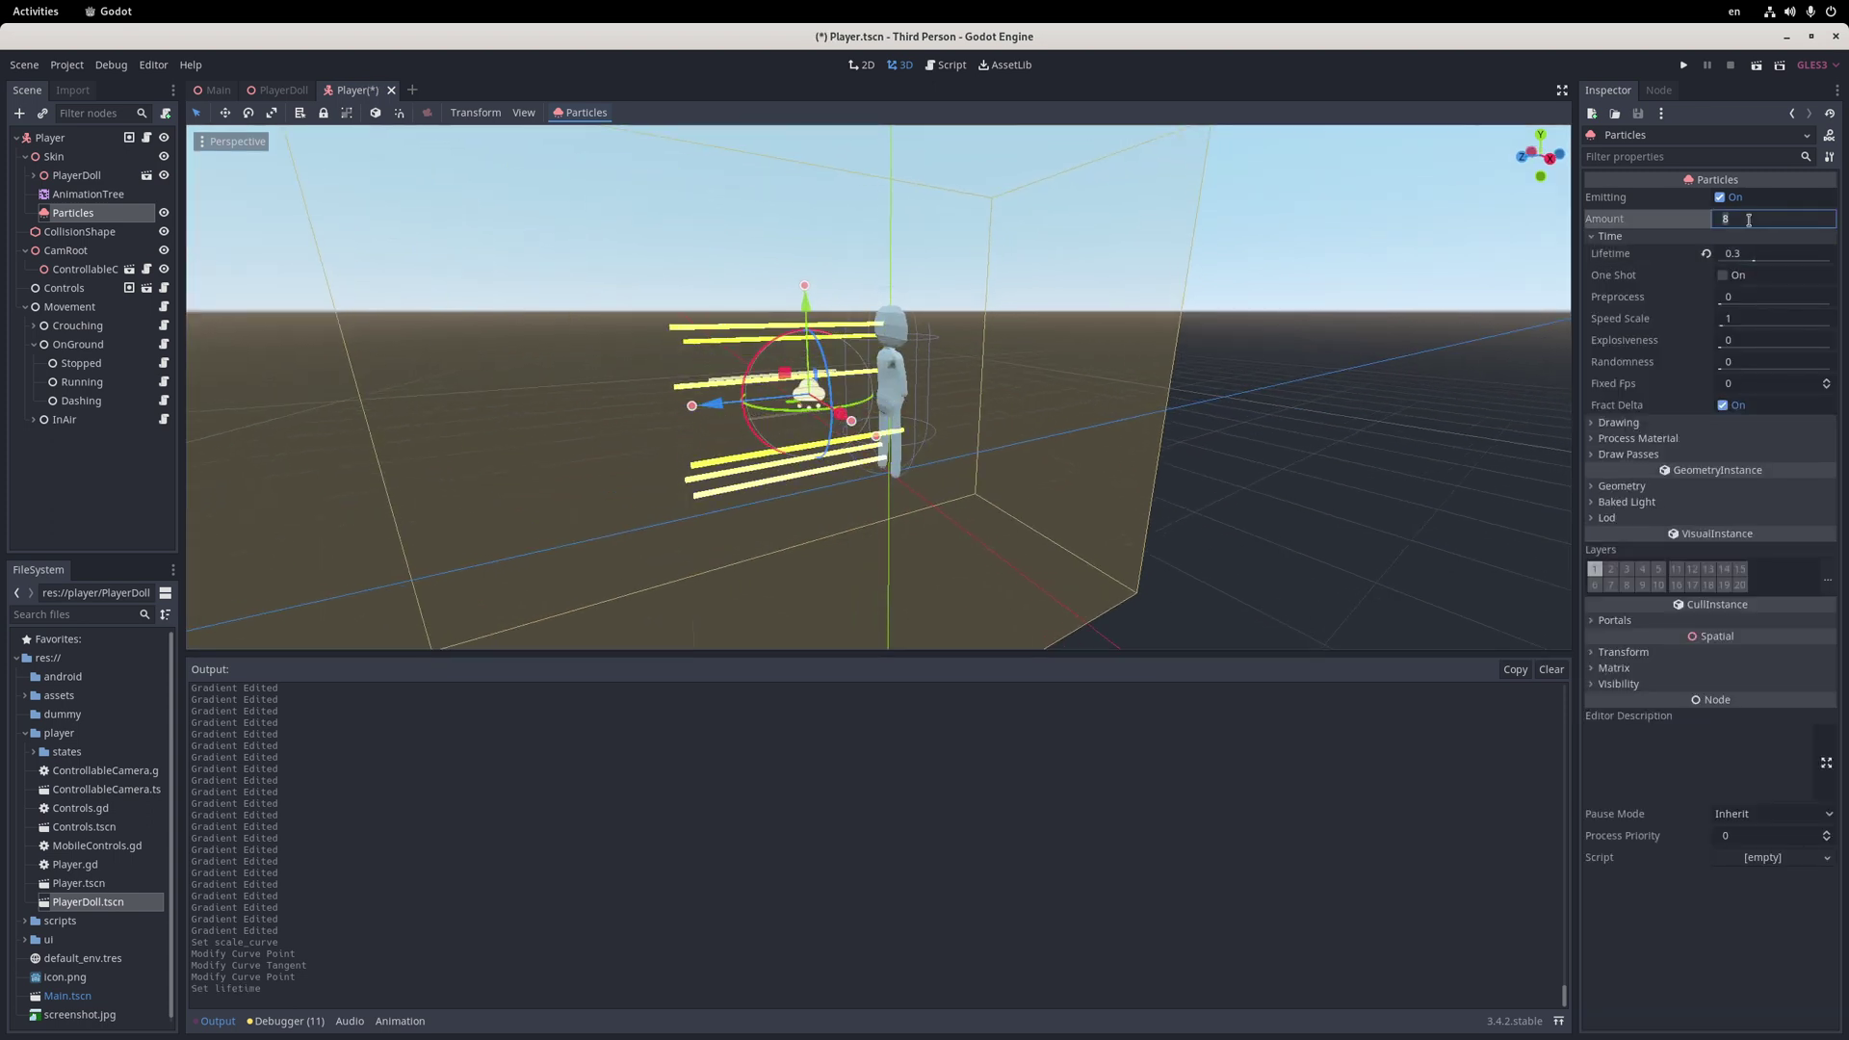
key(Return)
Set explosiveness to 1, randomness to 0.34, and enable One Shot
drag(1719, 347, 1833, 341)
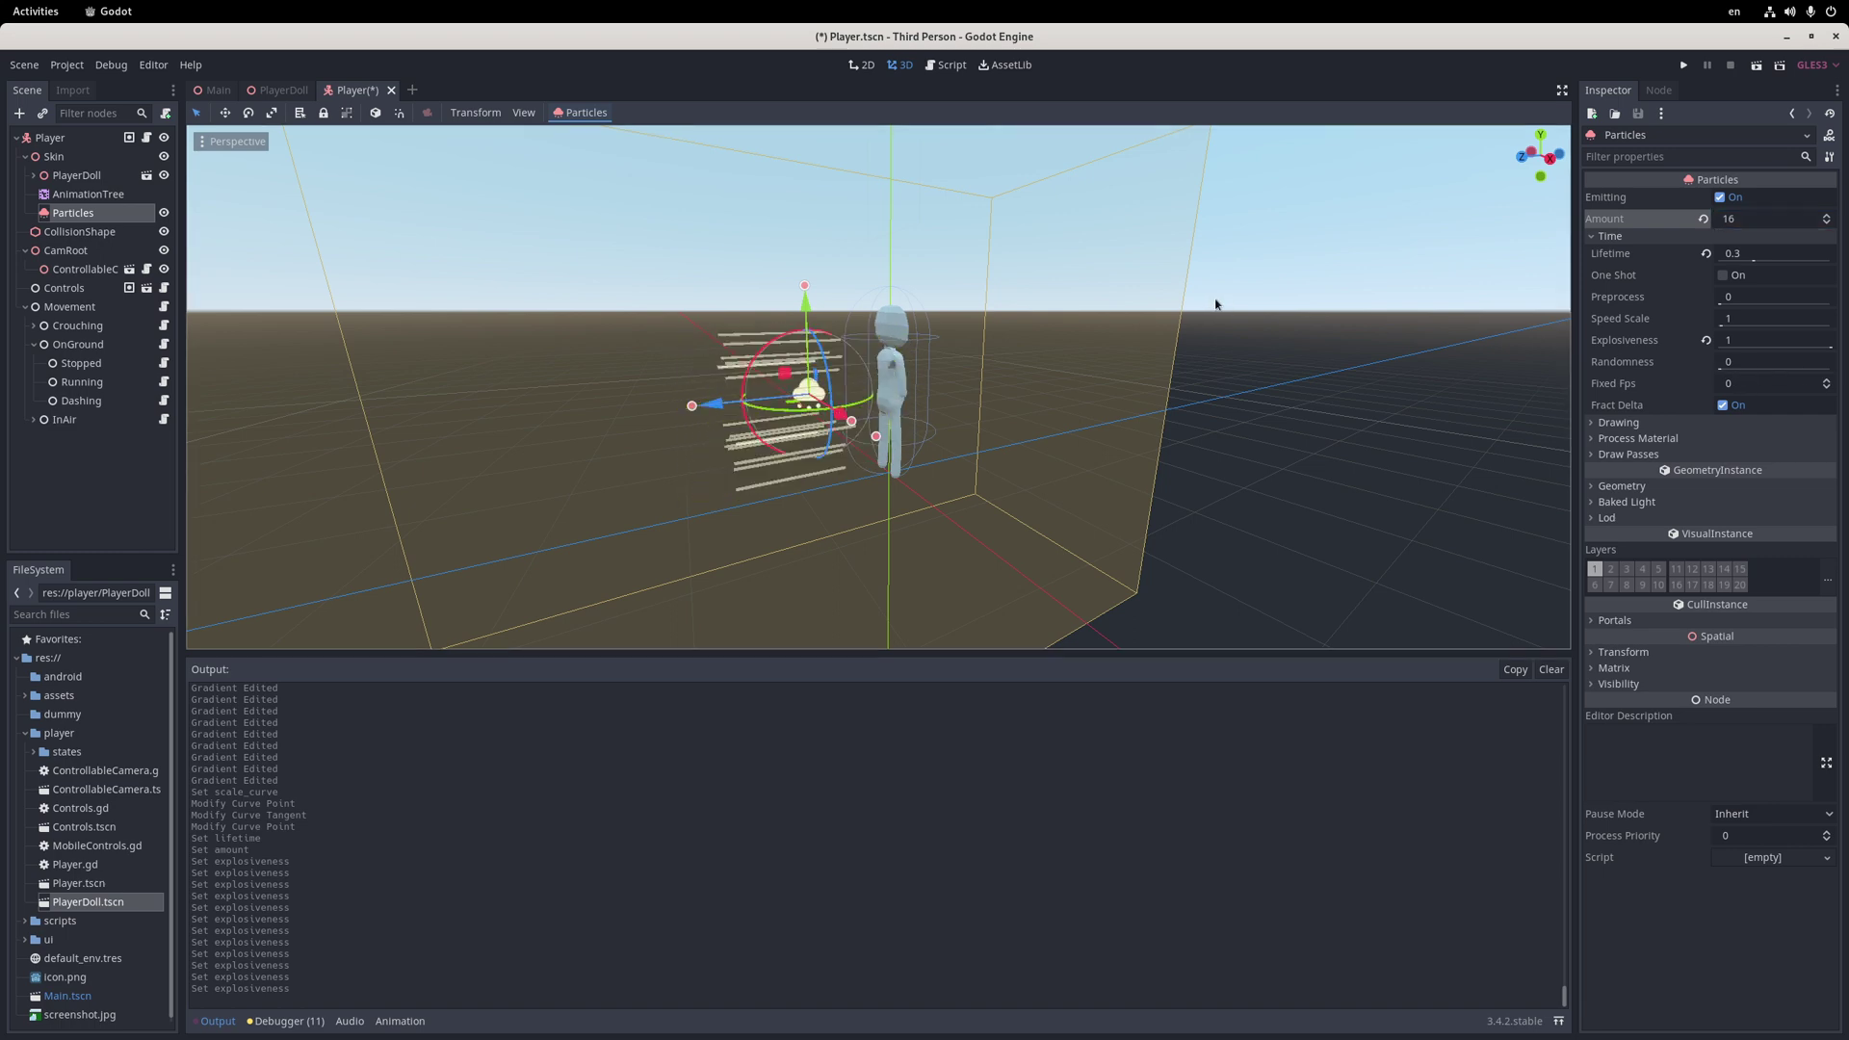
middle_drag(1373, 311, 1228, 307)
drag(1718, 361, 1757, 361)
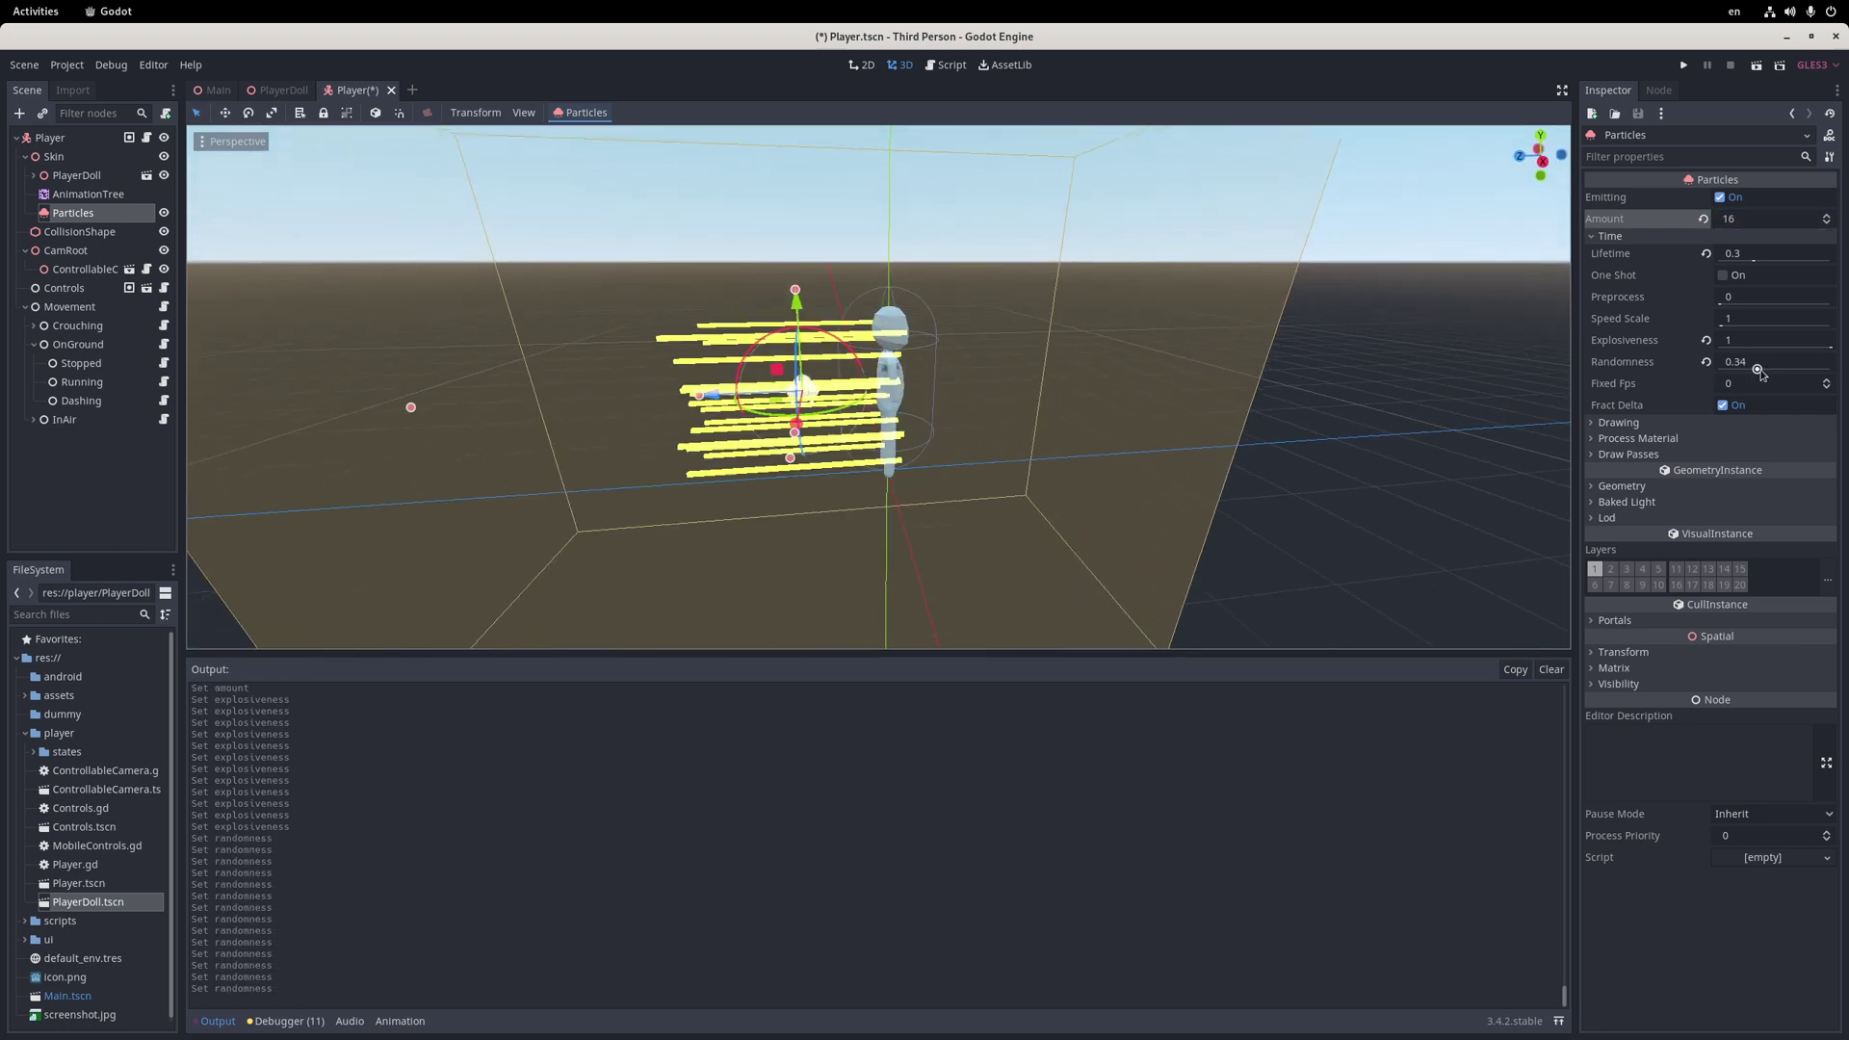
mouse_move(1228, 304)
middle_down()
mouse_move(1398, 302)
mouse_move(1172, 337)
middle_up()
click(1722, 275)
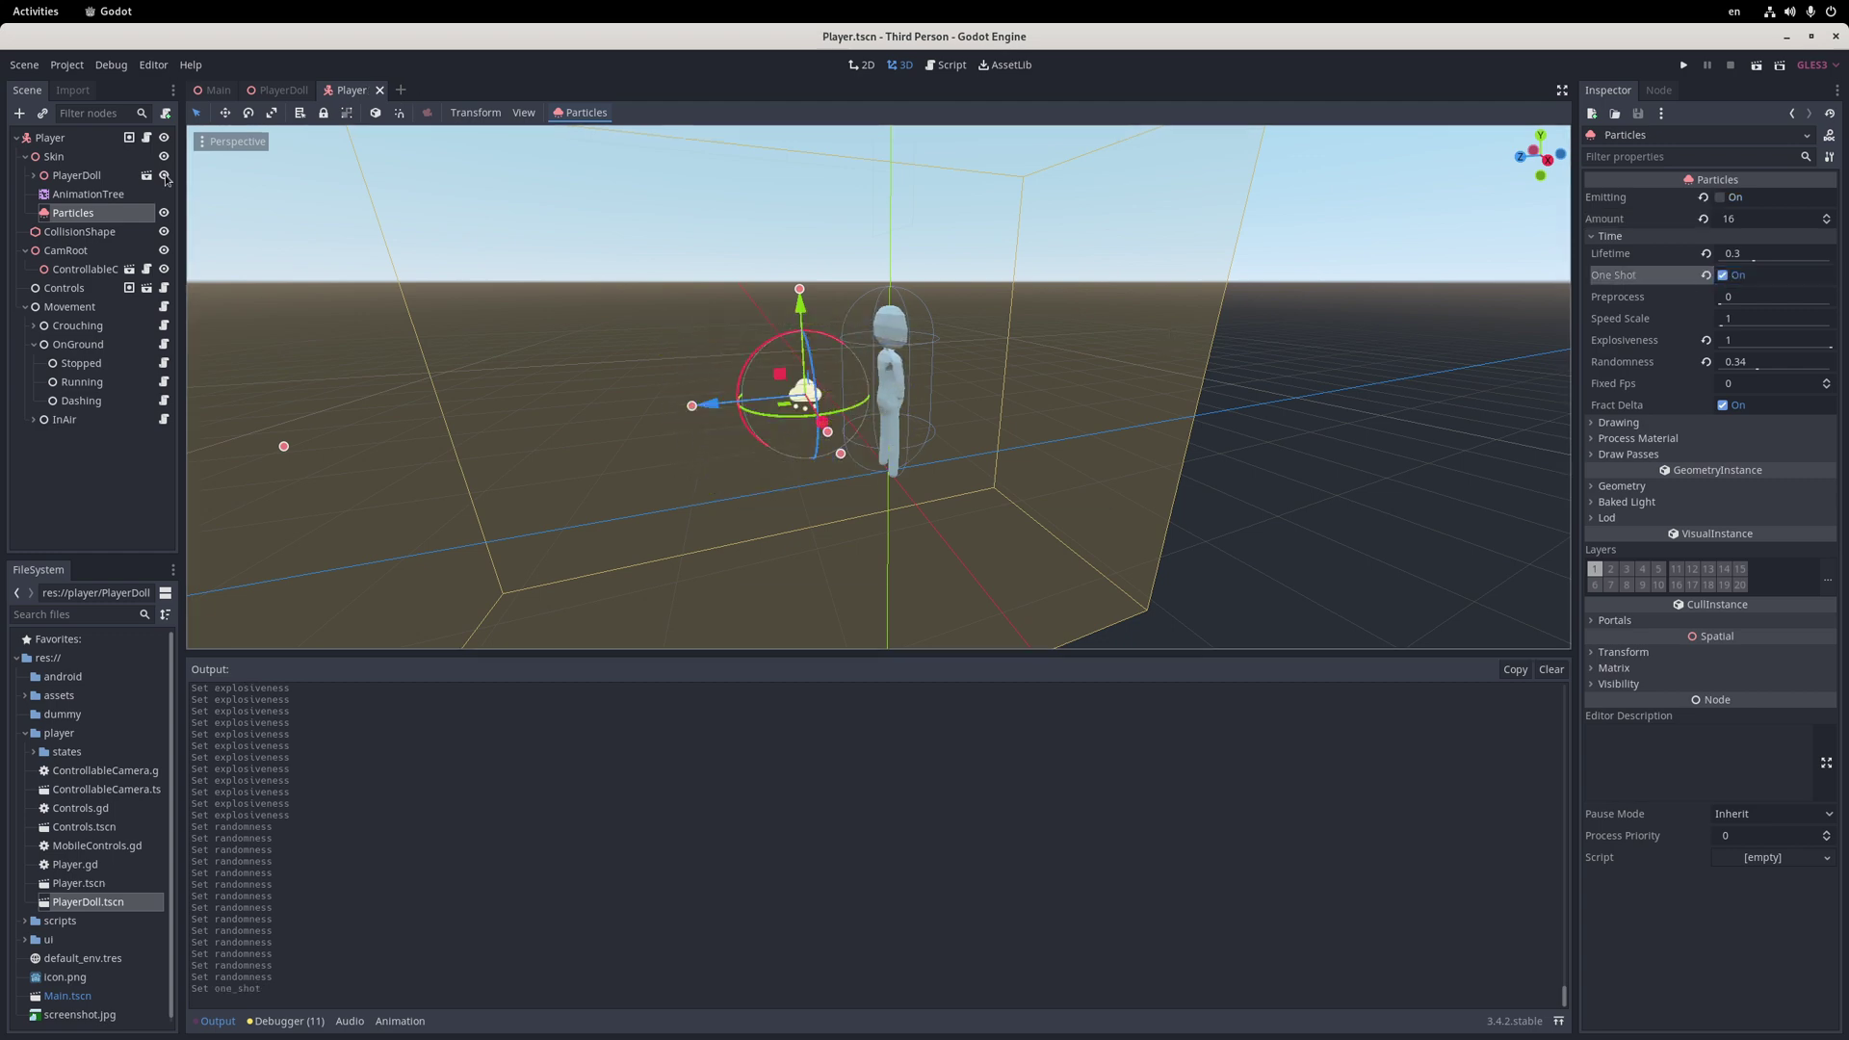
Add onready var vfx_dash = $Skin/VfxDash in Player.gd and rename Particles to VfxDash
key(ctrl+F3)
click(798, 273)
key(Return)
text(onready var vfx_dash)
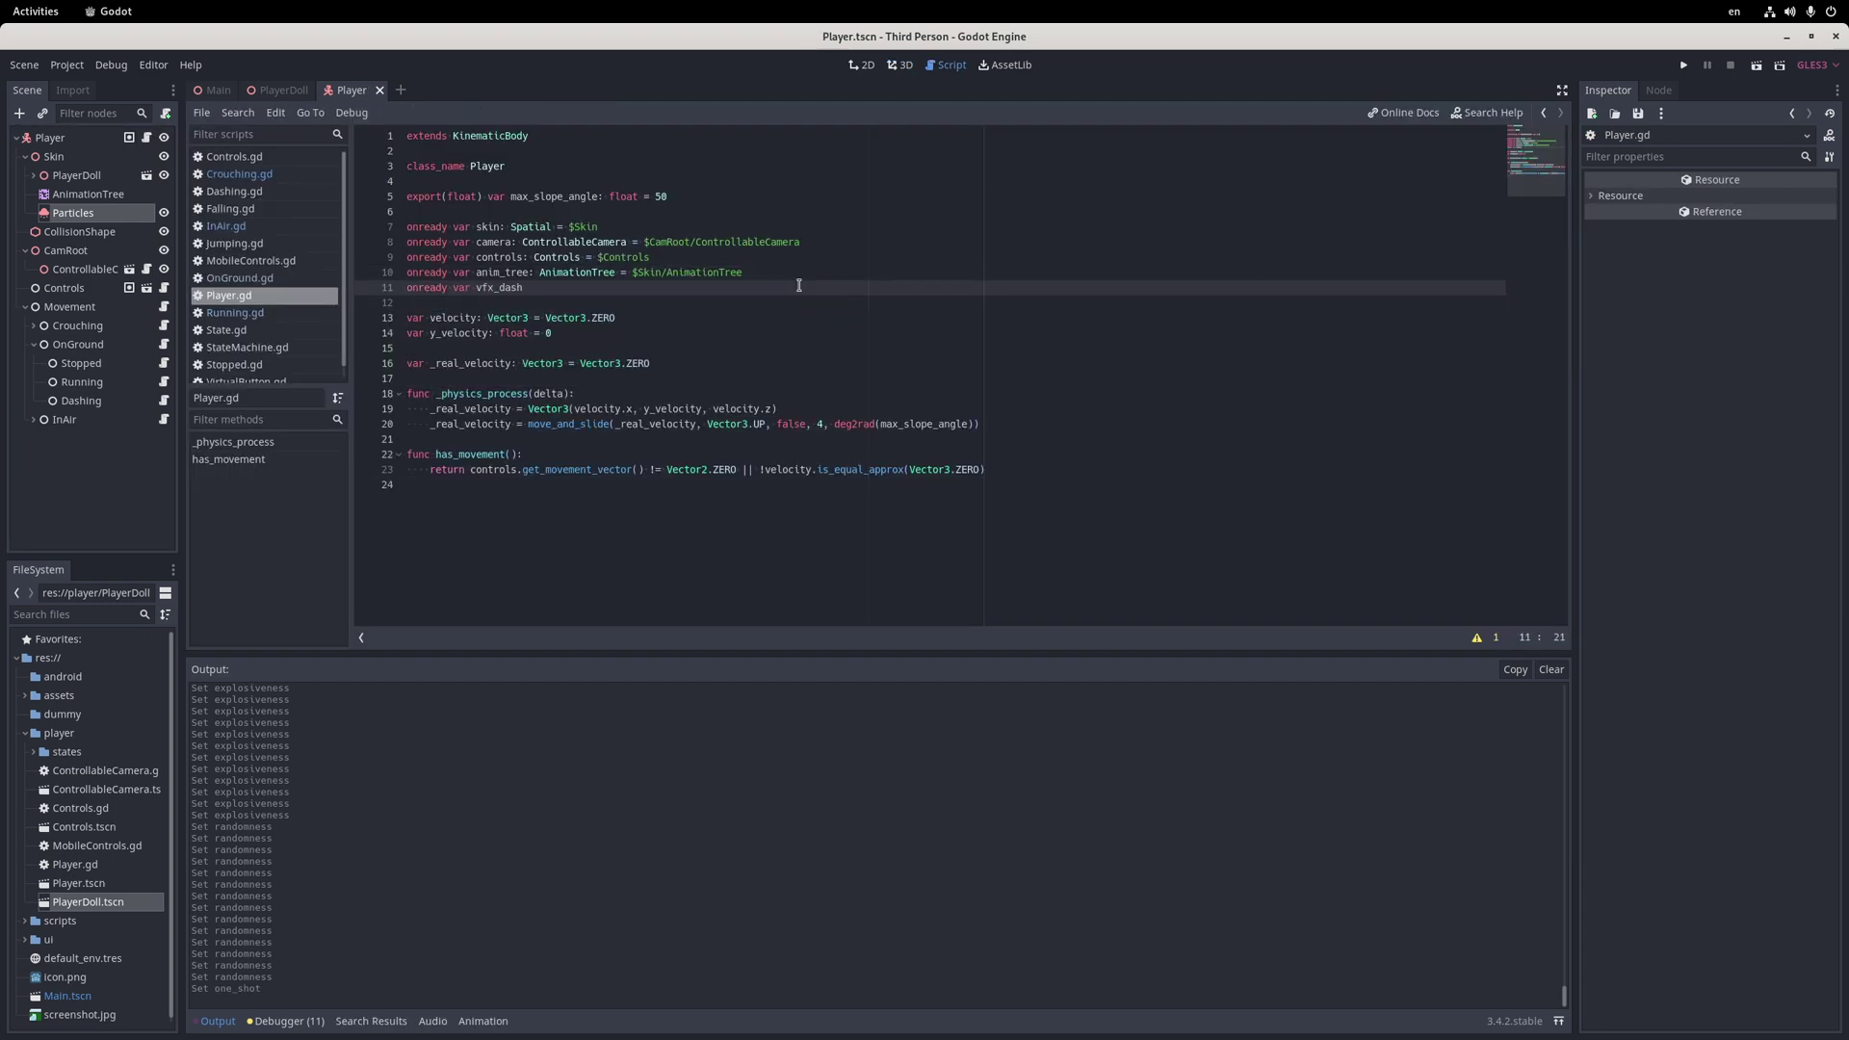
key(ctrl+F2)
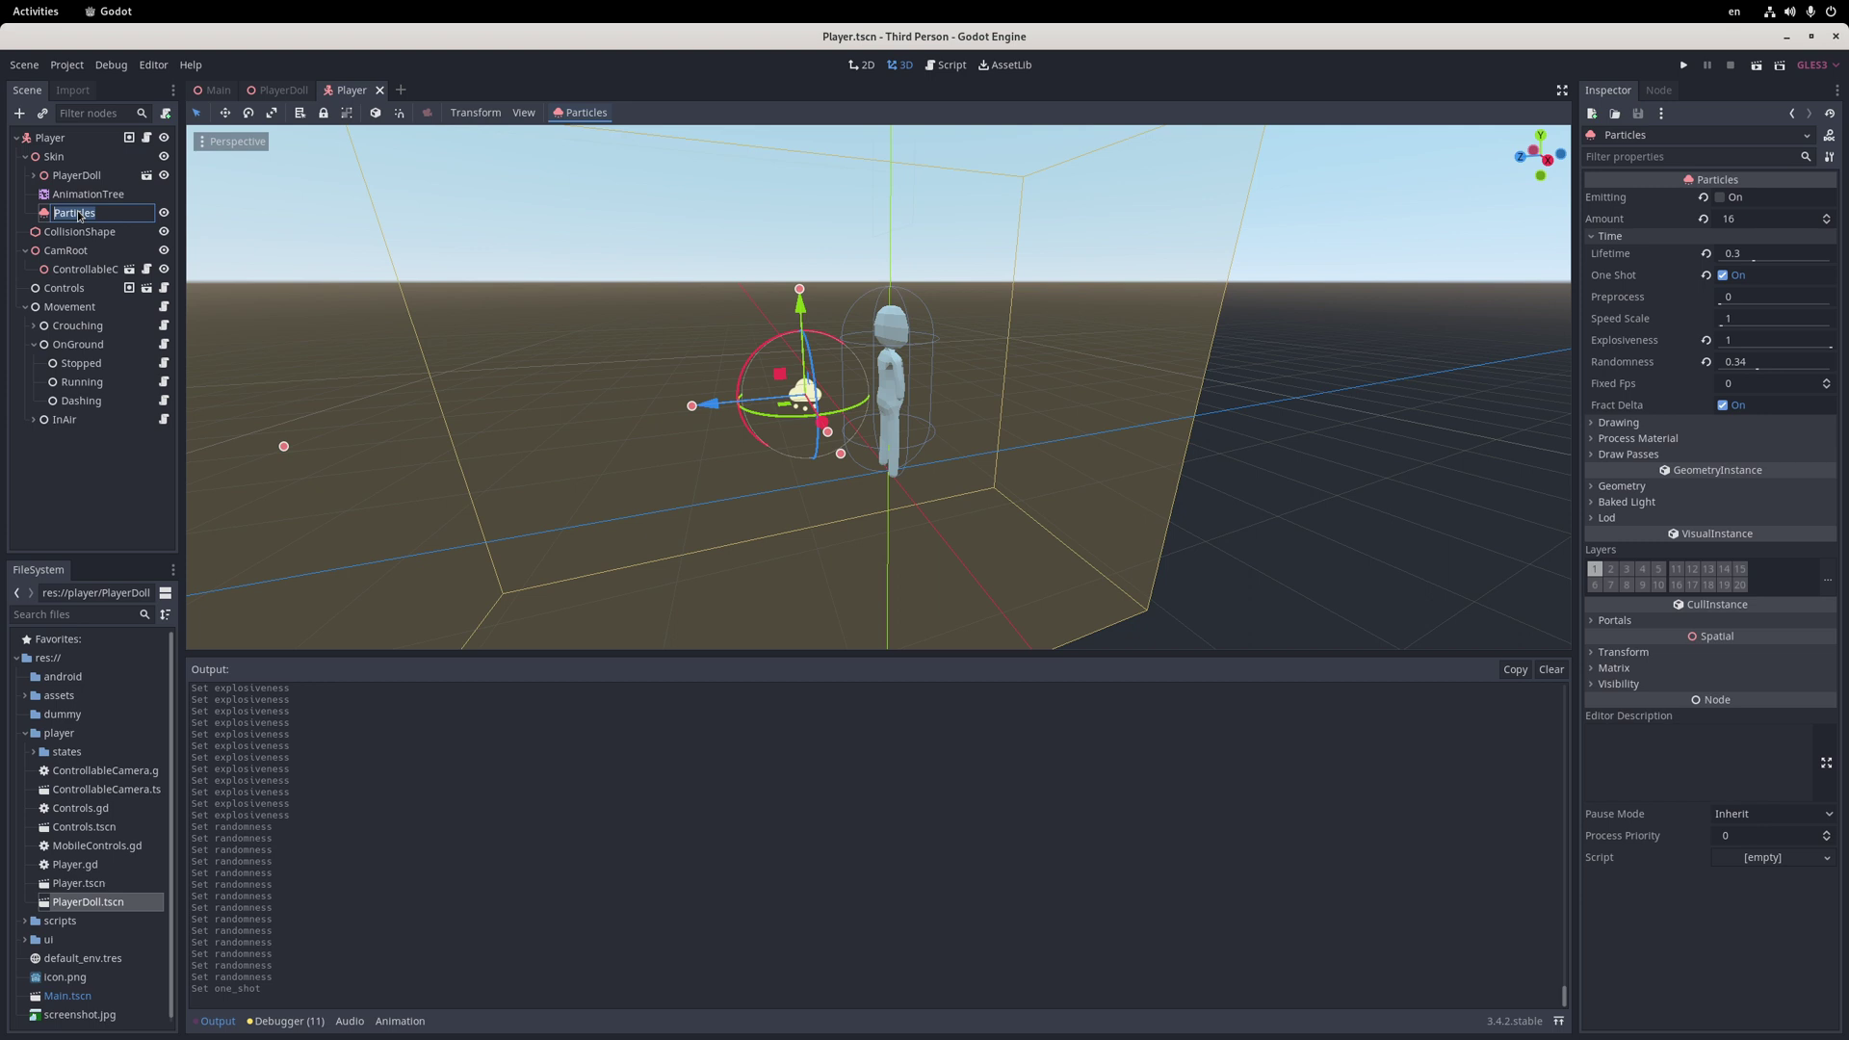
double_click(73, 213)
text(VfxDash)
key(Return)
Add player.vfx_dash.emitting = true to Dashing.gd enter() and launch the game
key(ctrl+F3)
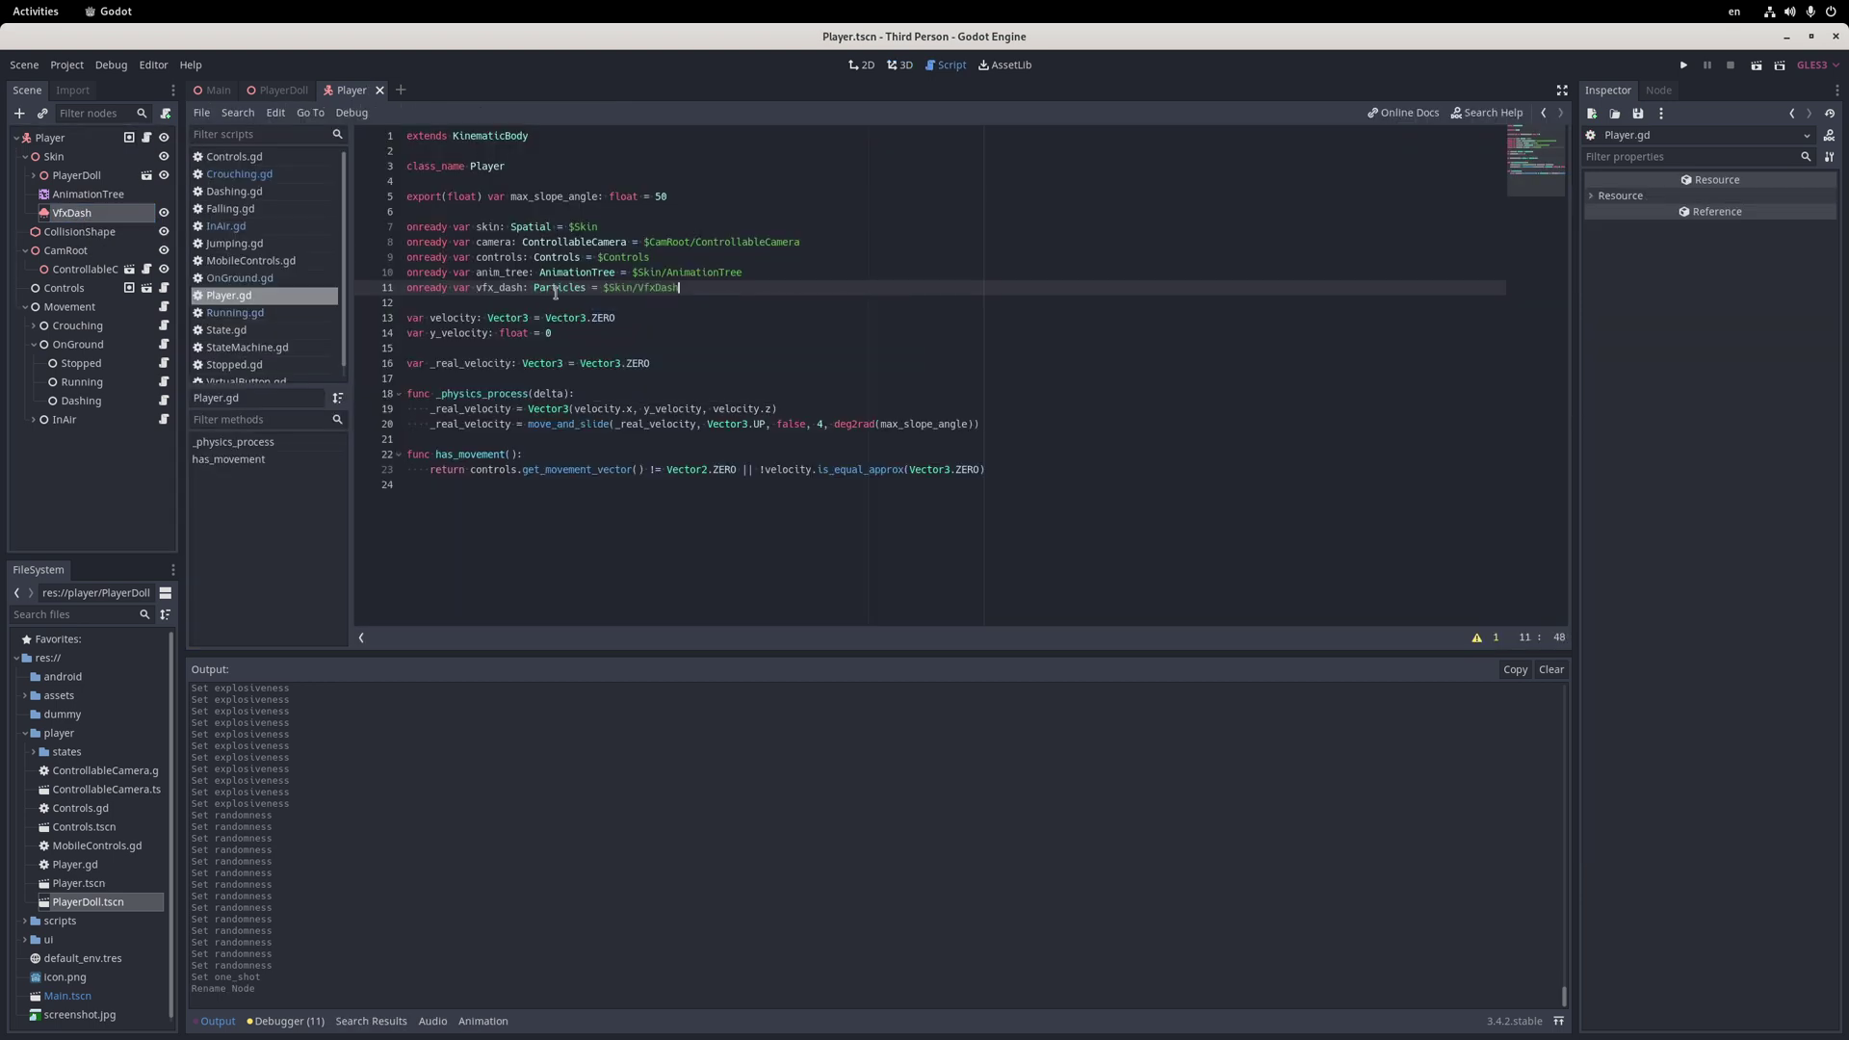
click(163, 401)
click(558, 242)
key(Return)
text(player.vfx_dash.em)
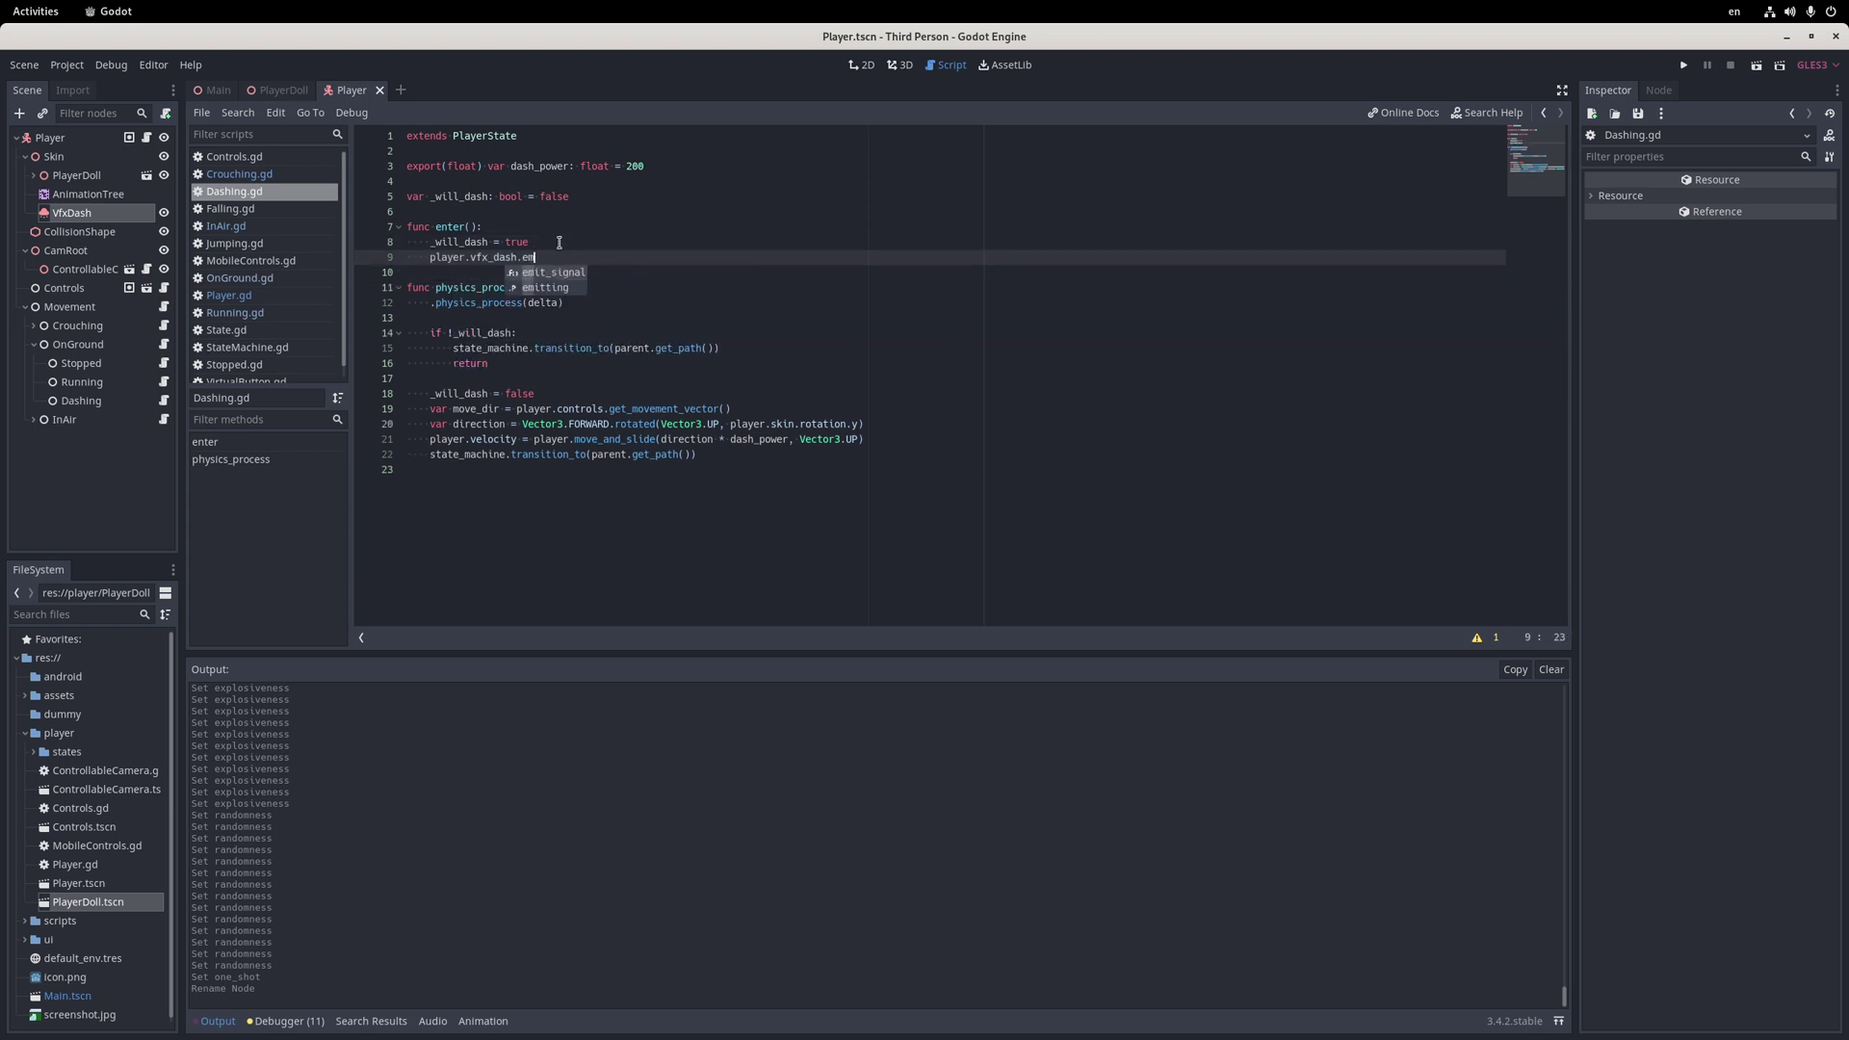
key(Down)
key(Return)
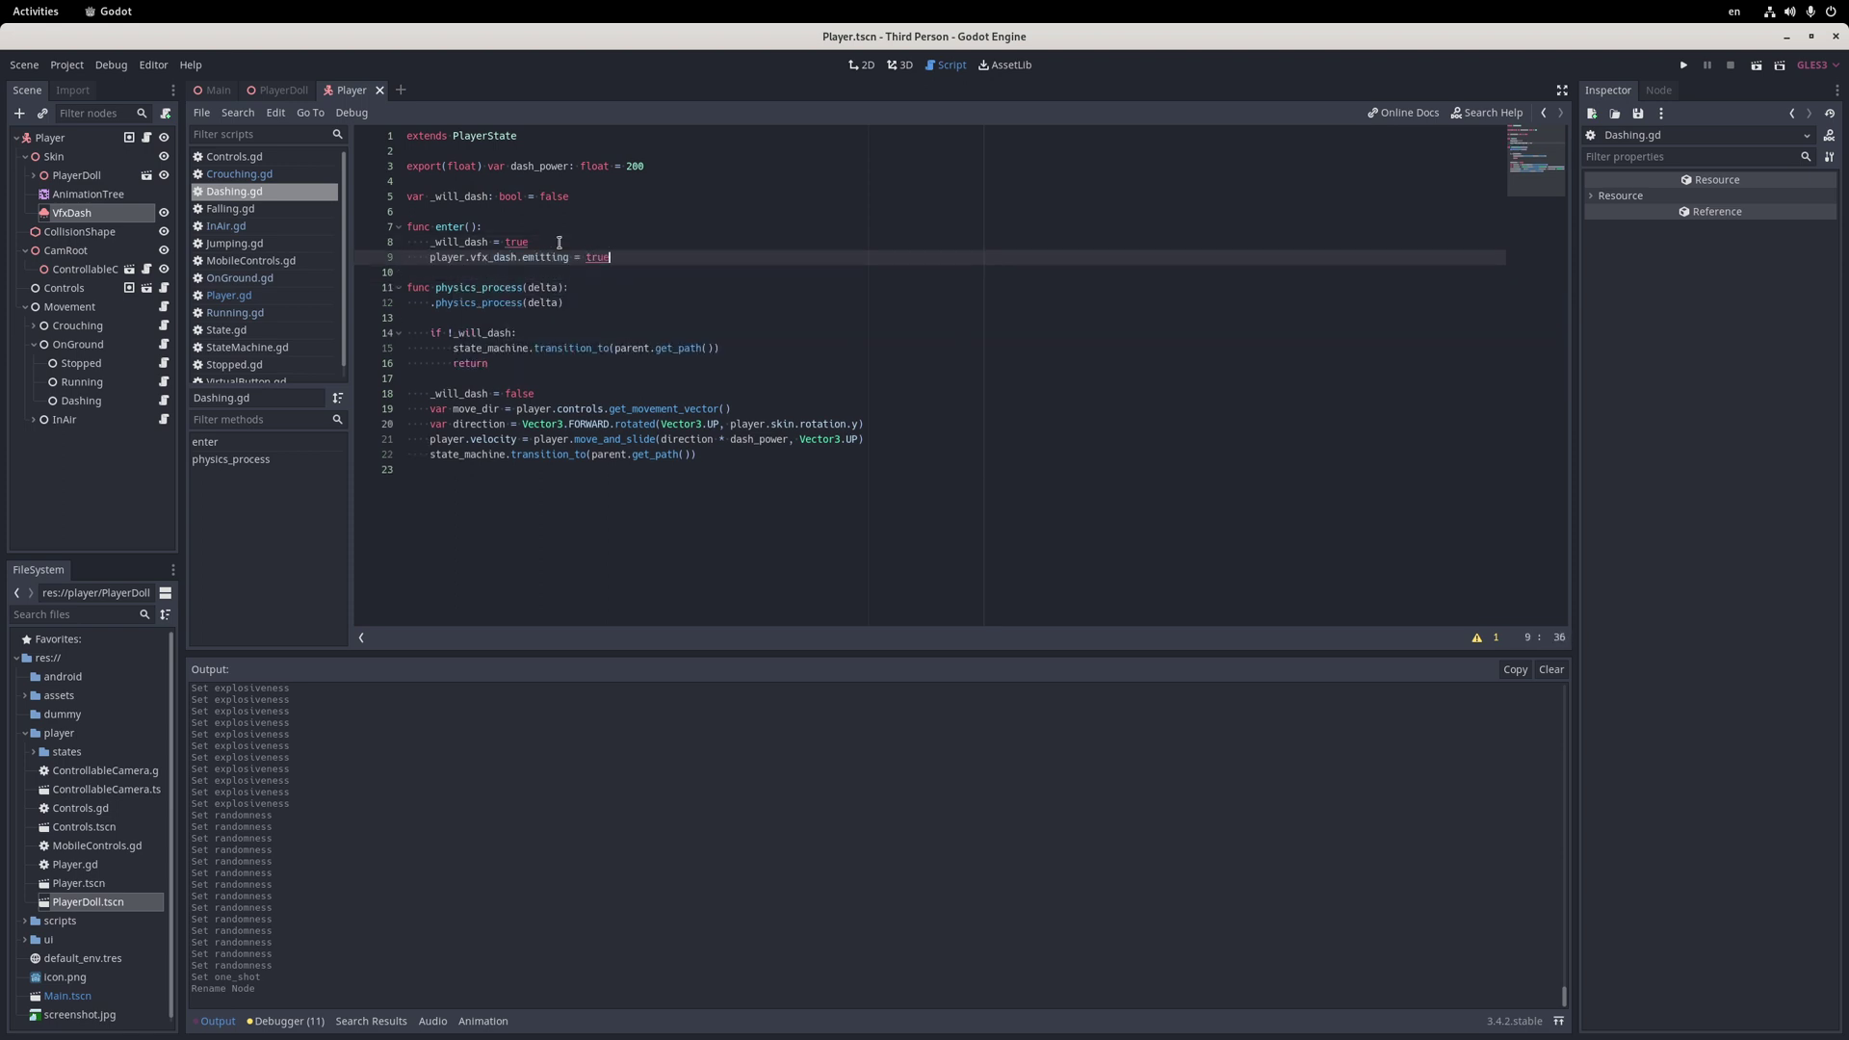
key(F5)
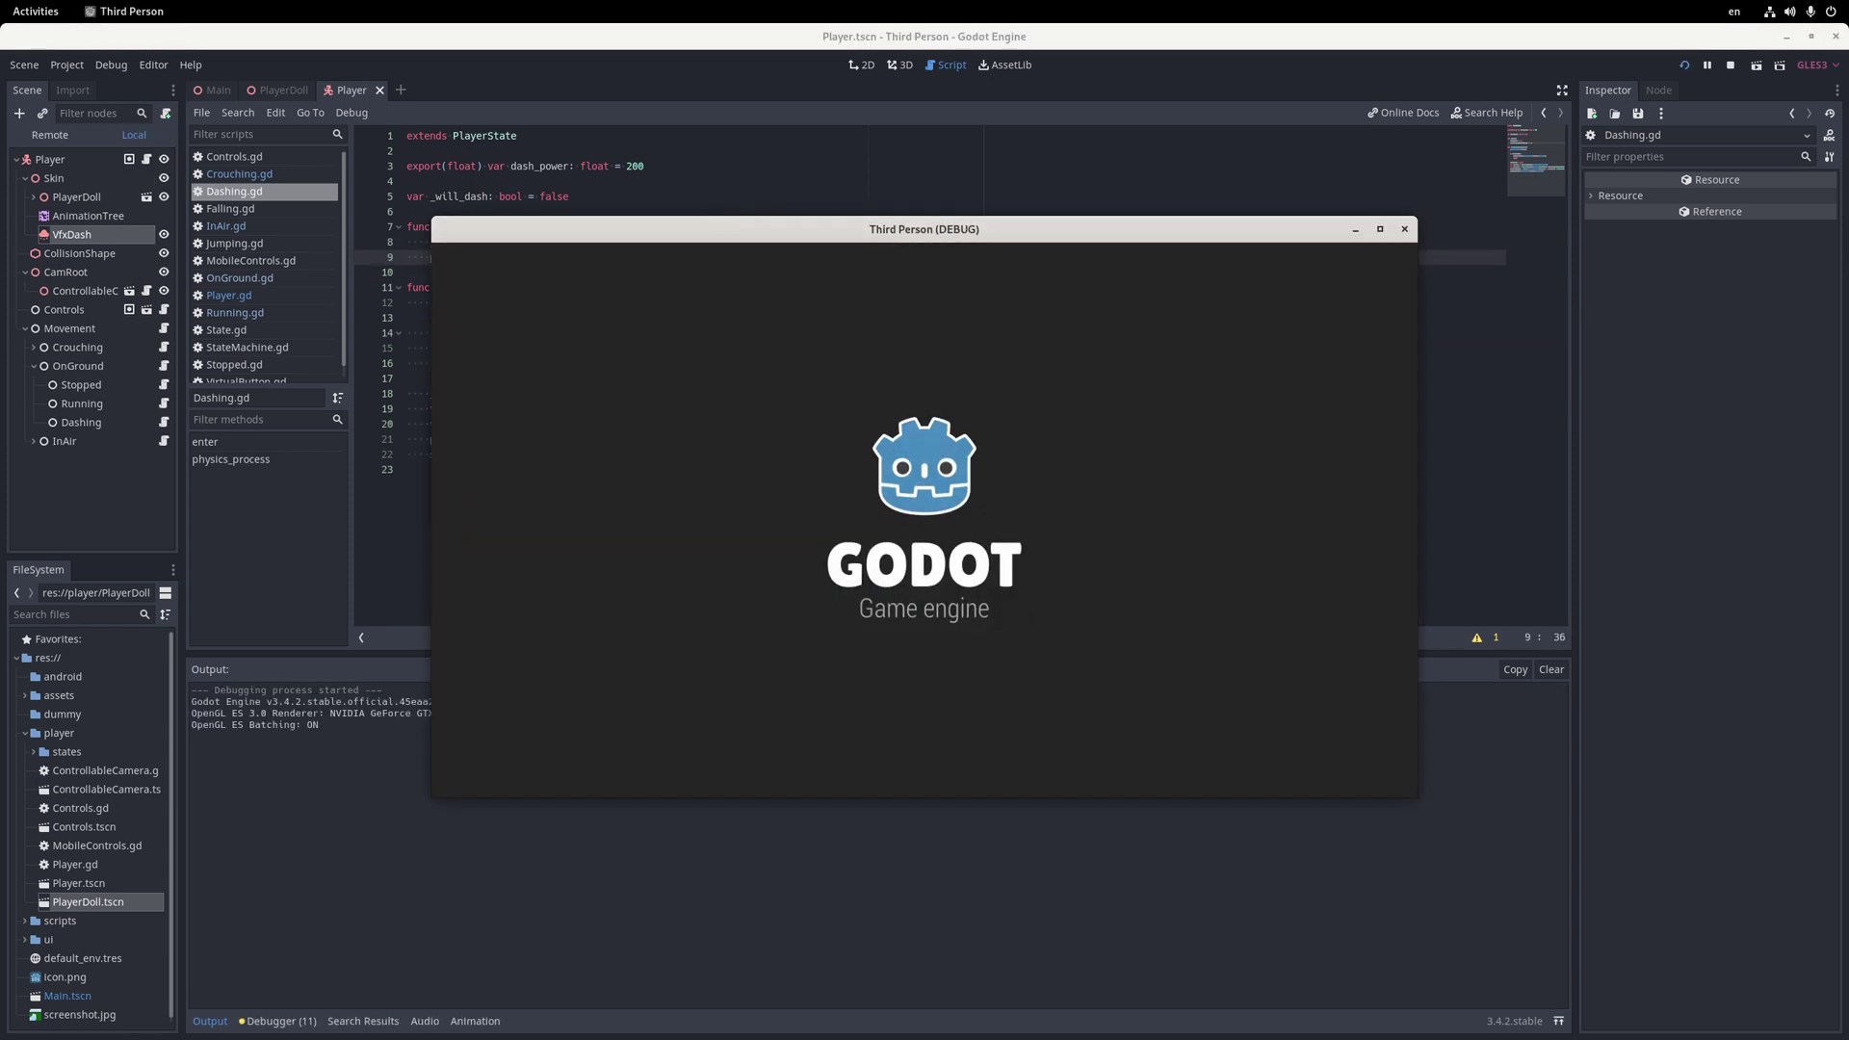
Run the character across the blue platform and onto the grass
key(w)
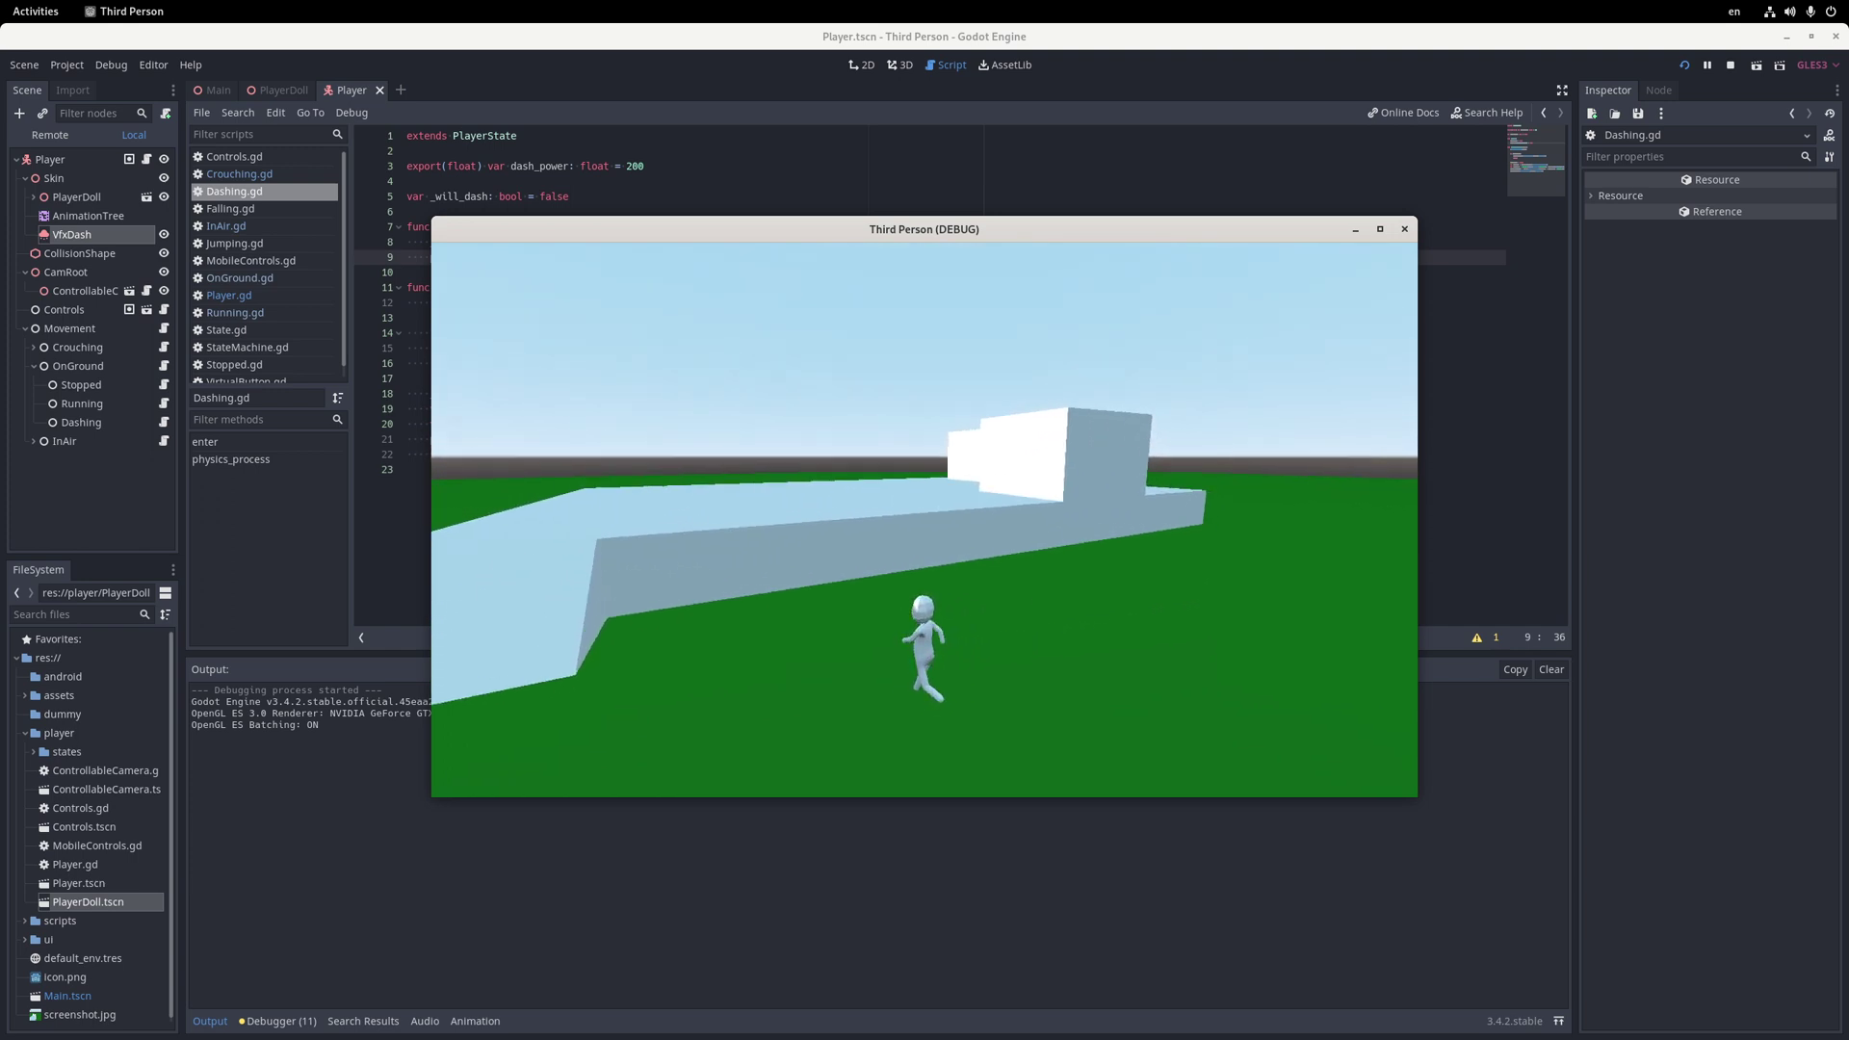
key(w)
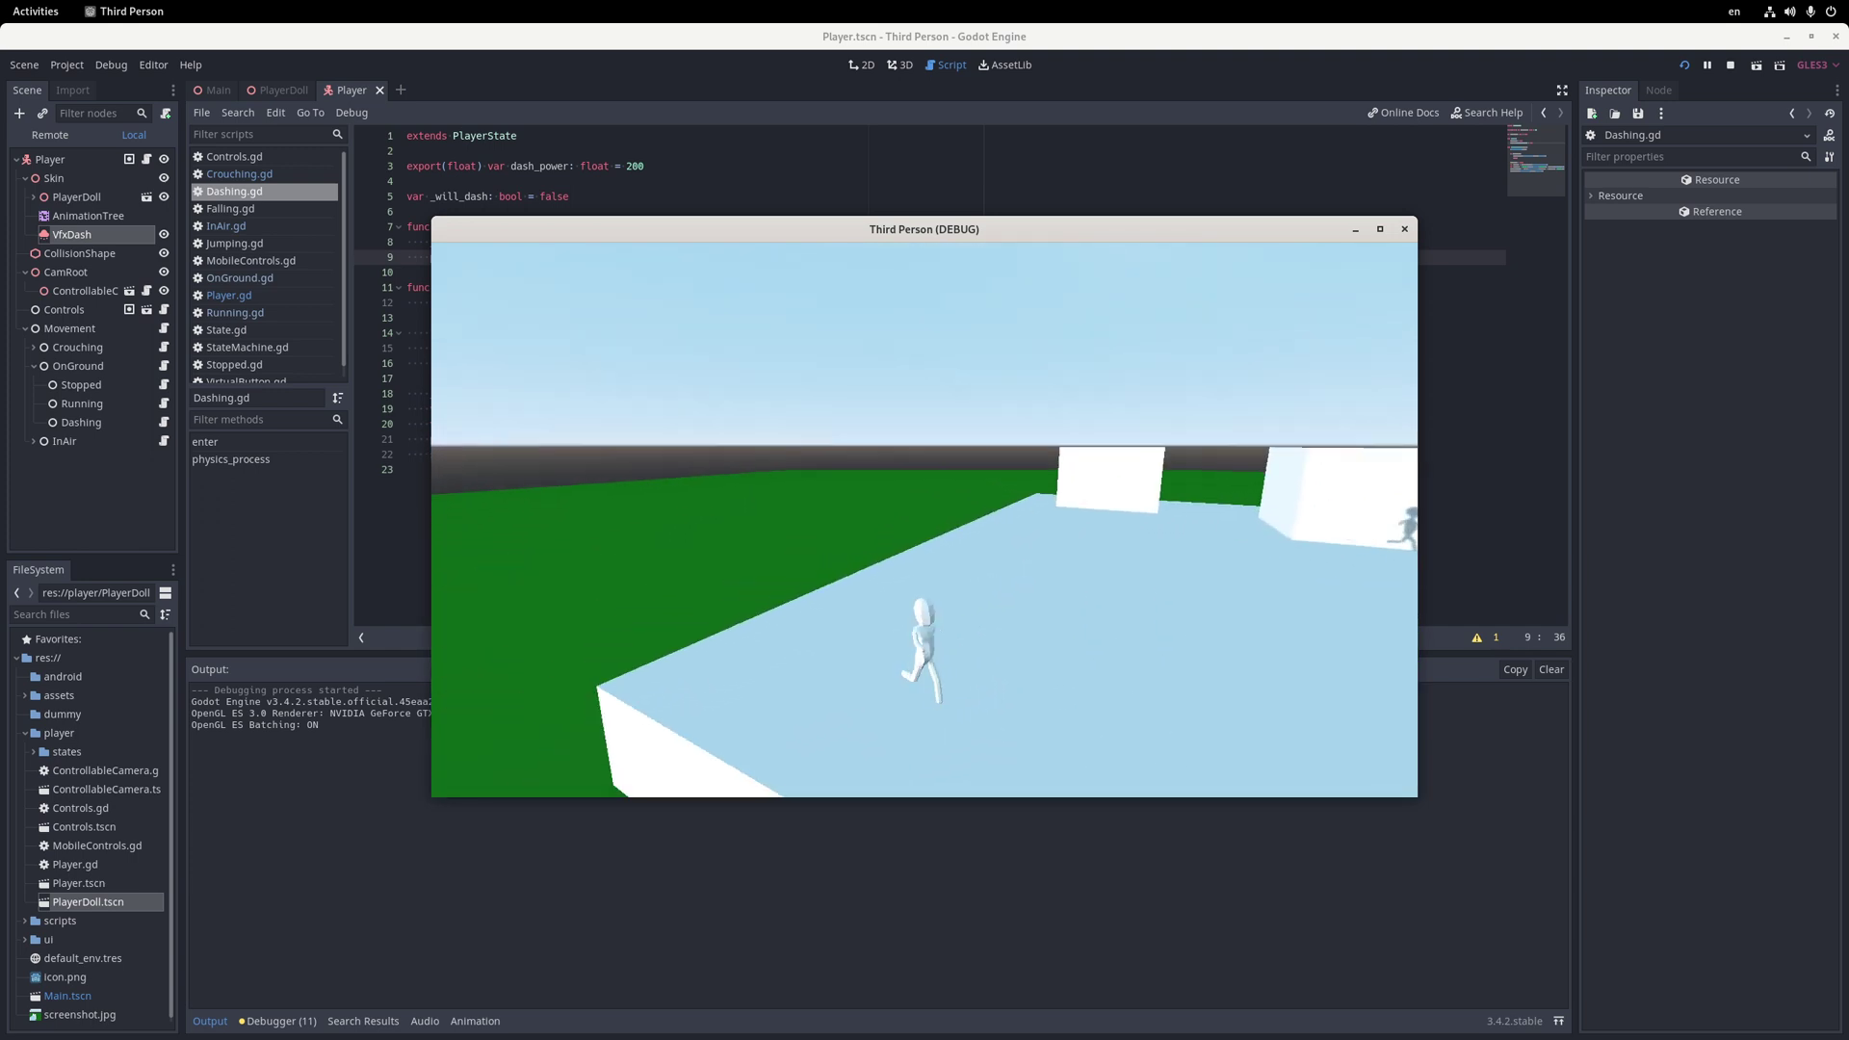
key(w)
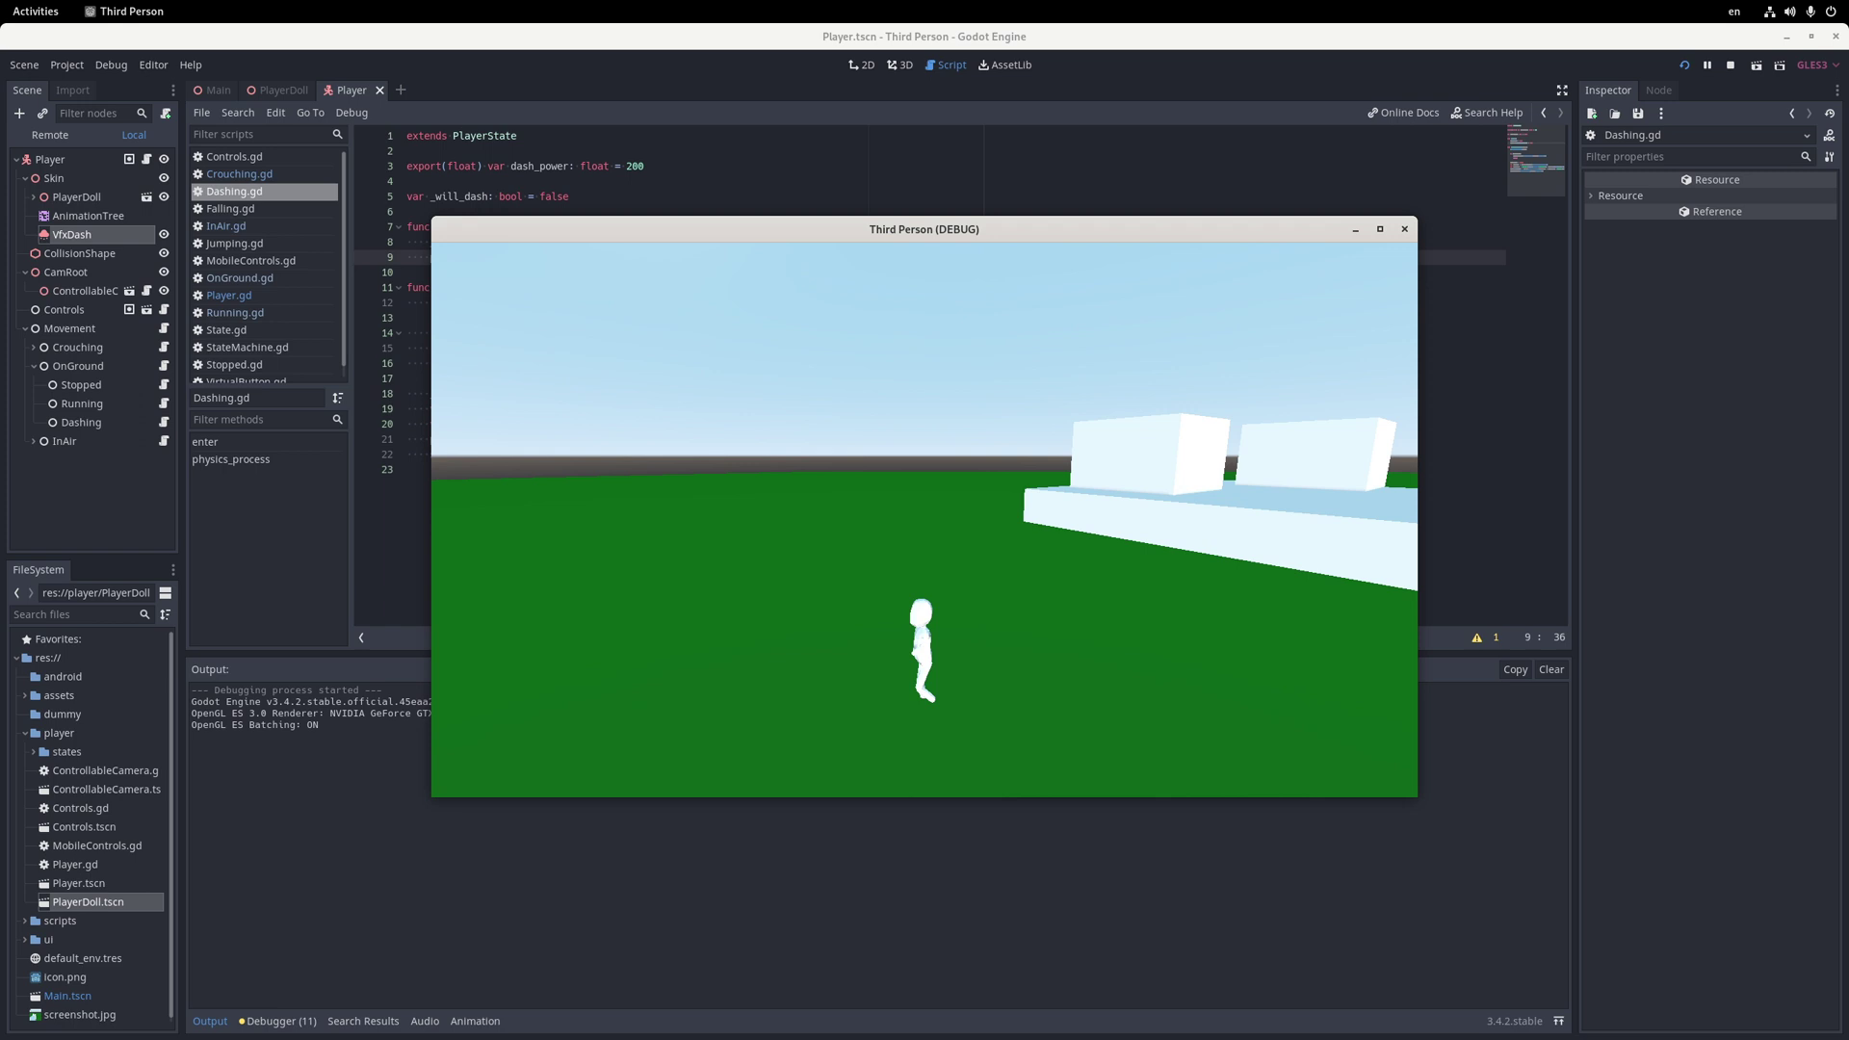
Dash repeatedly across the ground and along the grey and white walls, showing yellow streaks
key(shift)
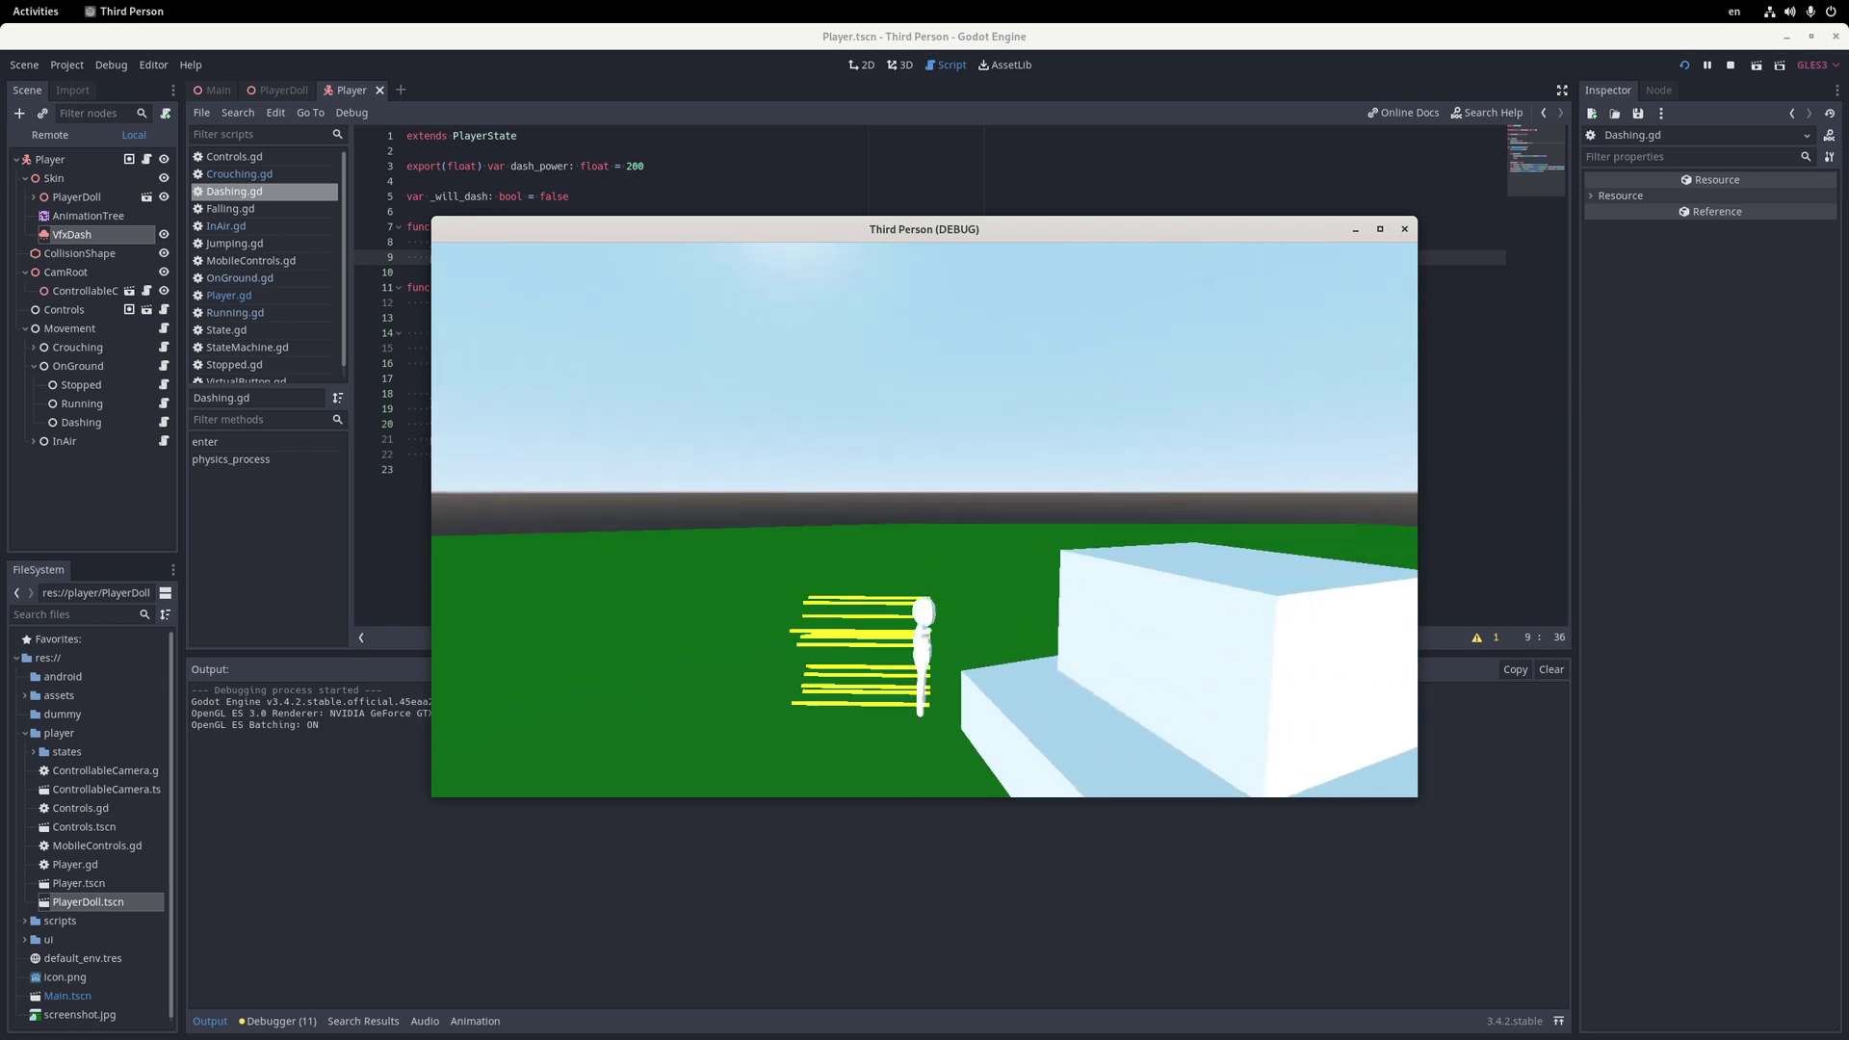
key(shift)
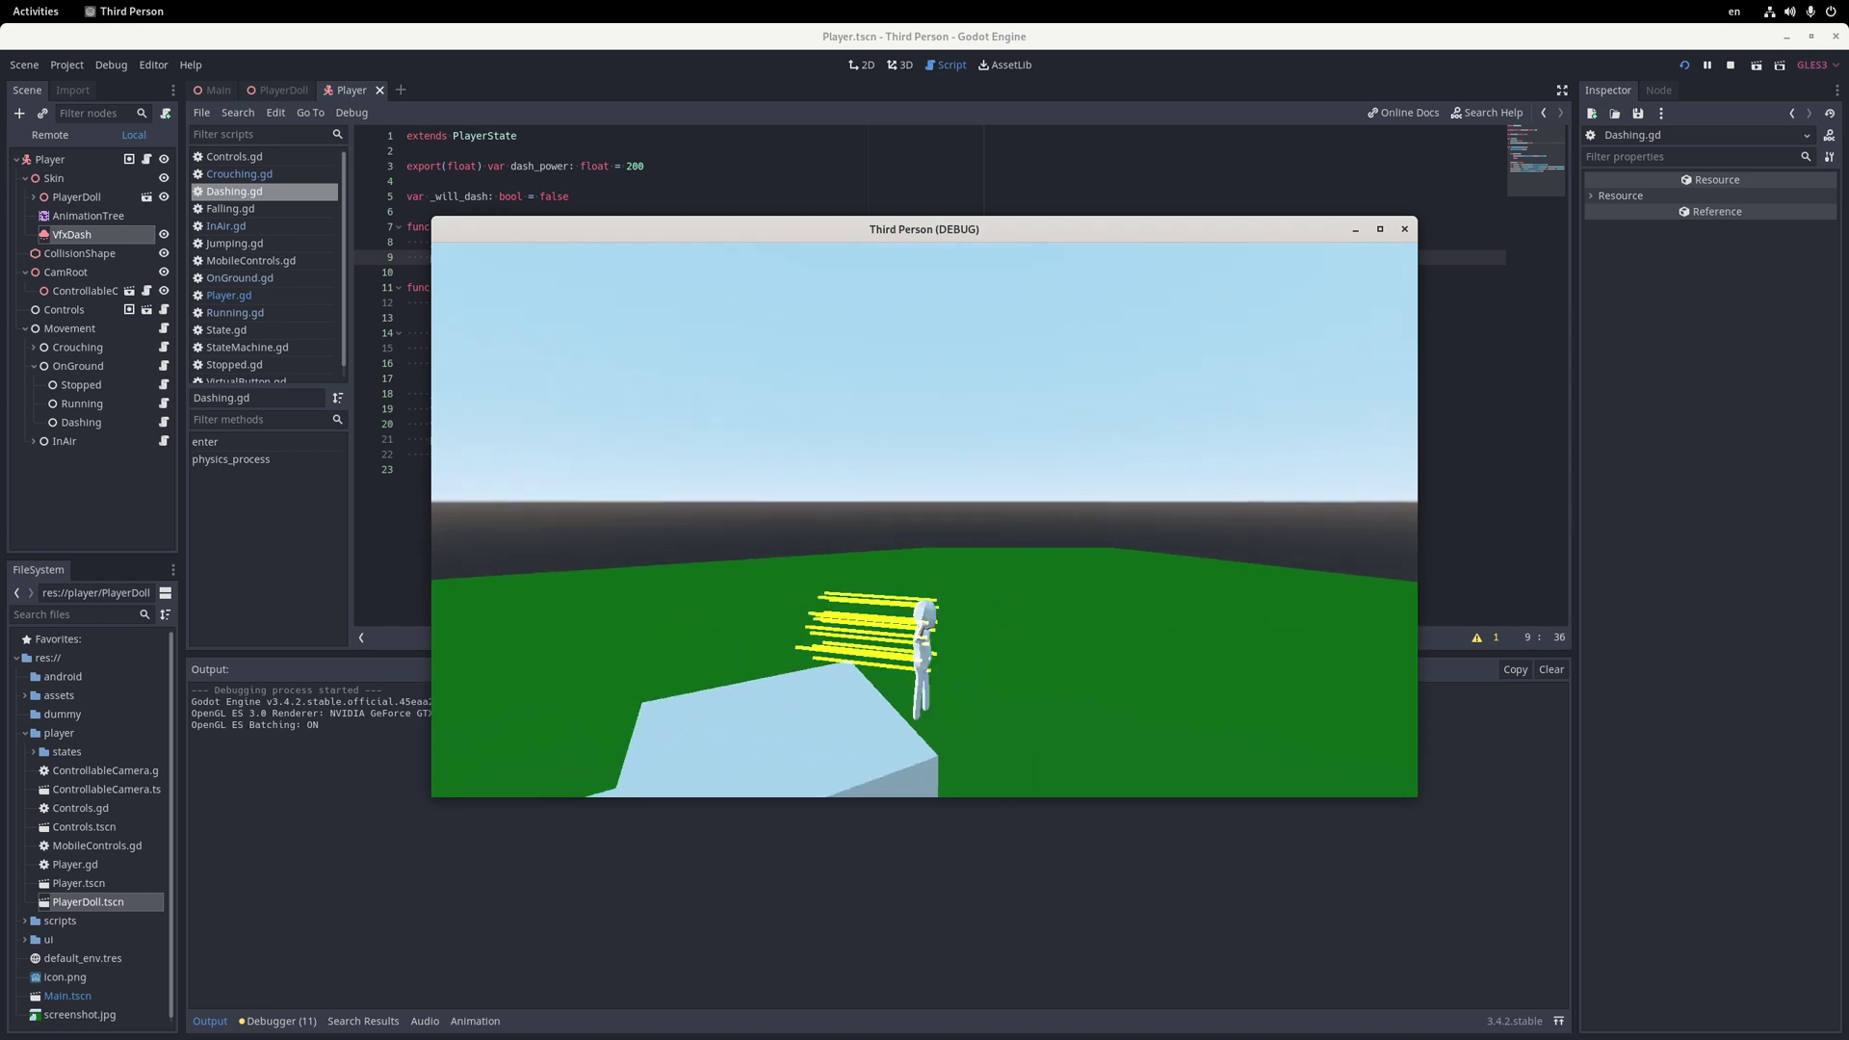
key(shift)
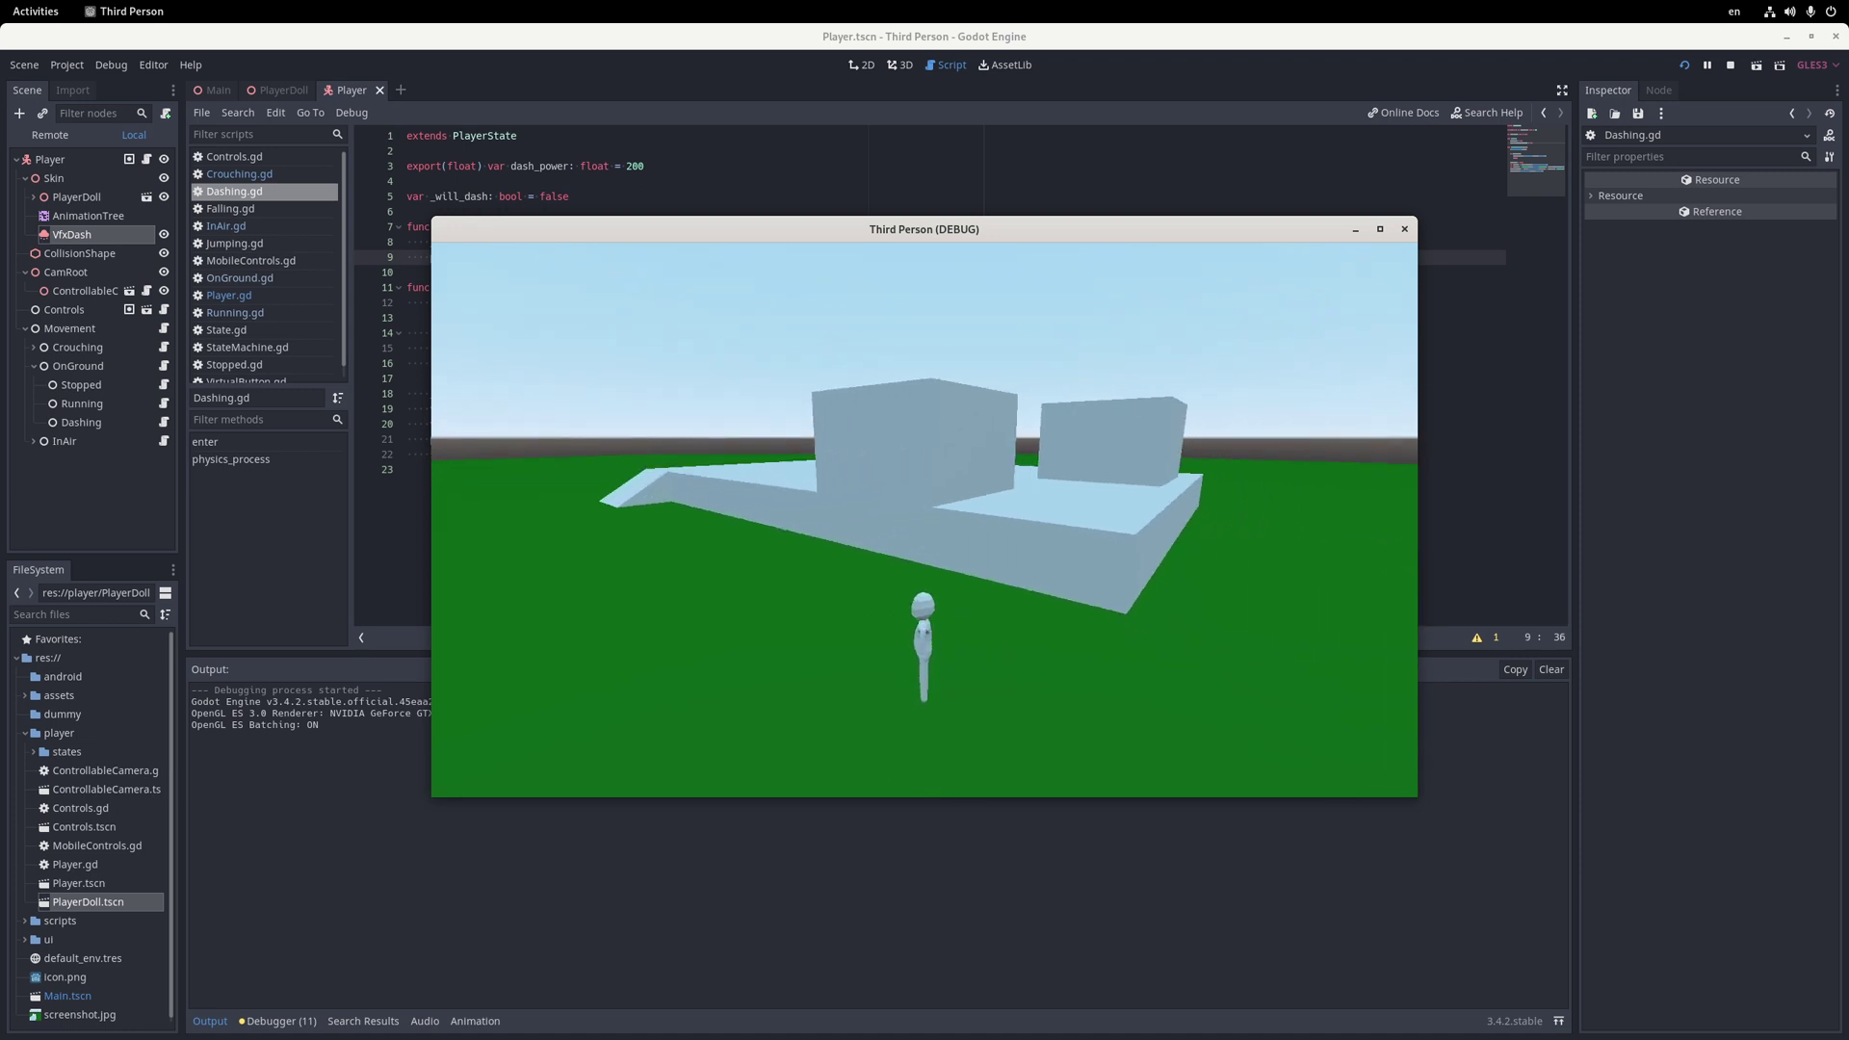
key(shift)
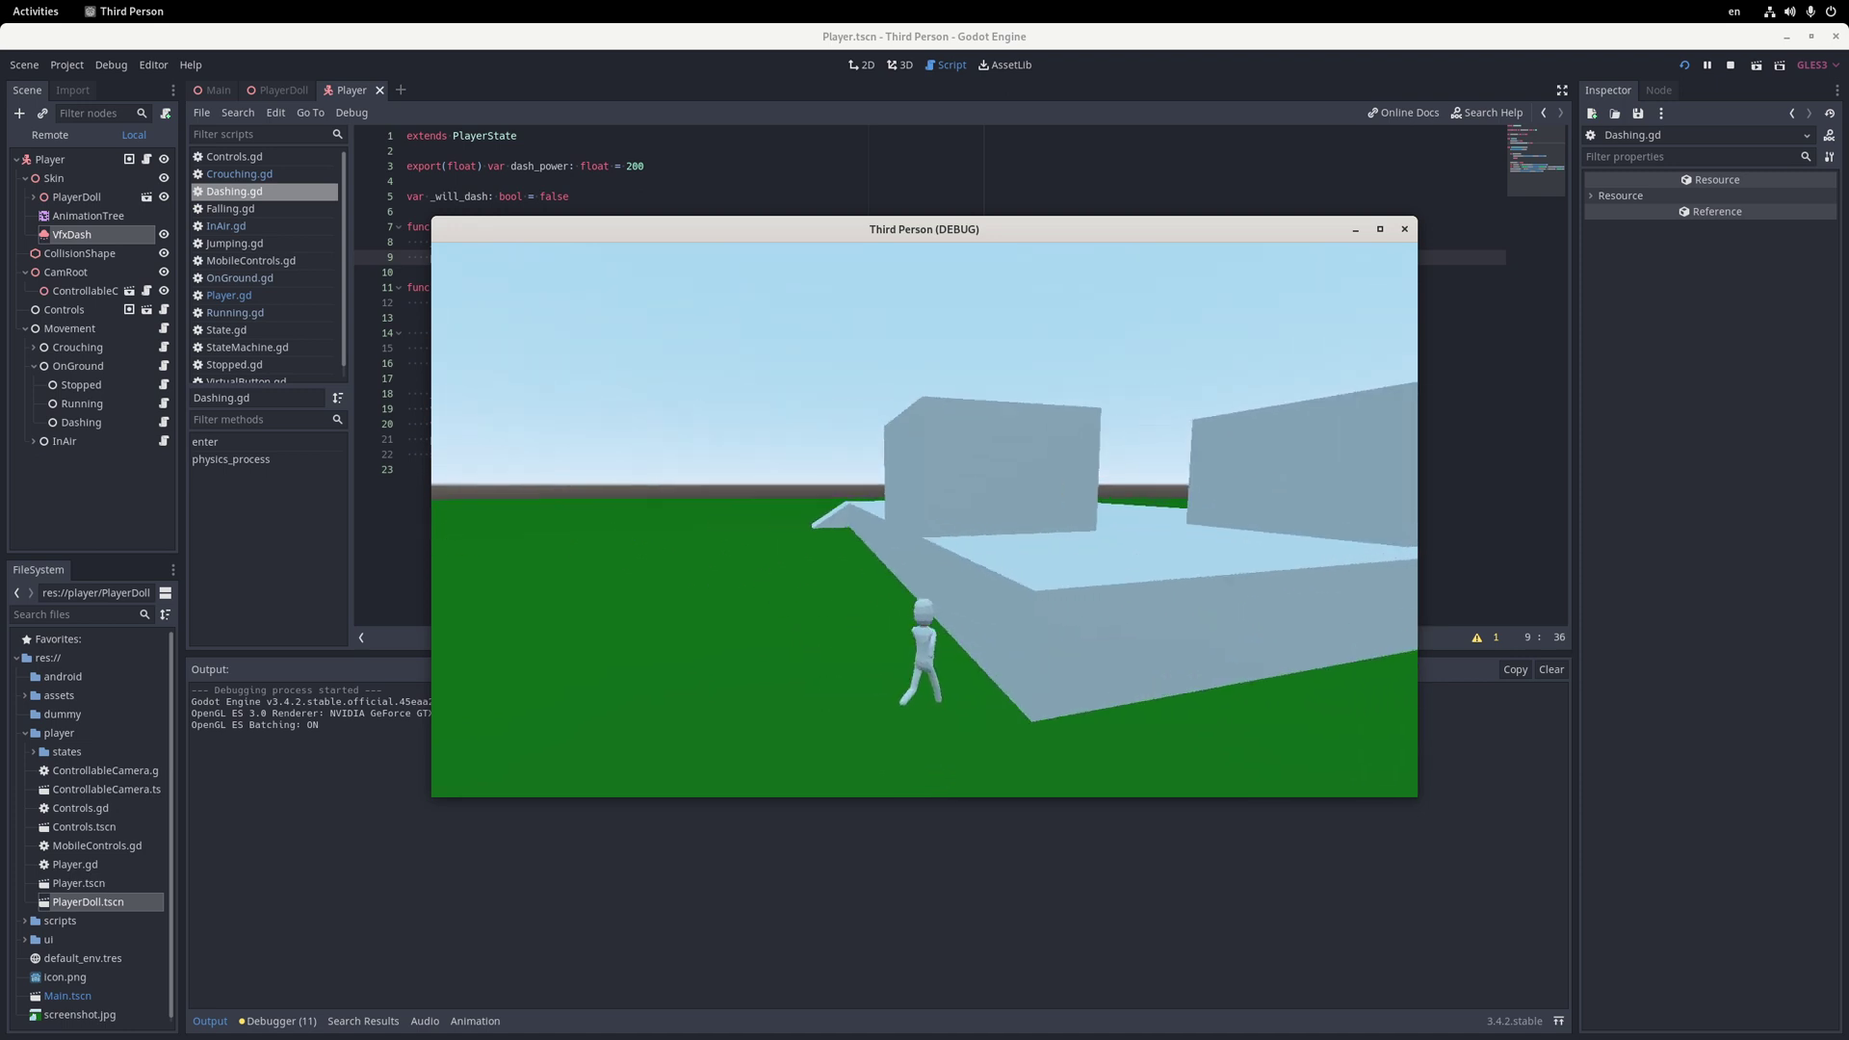
key(shift)
key(shift)
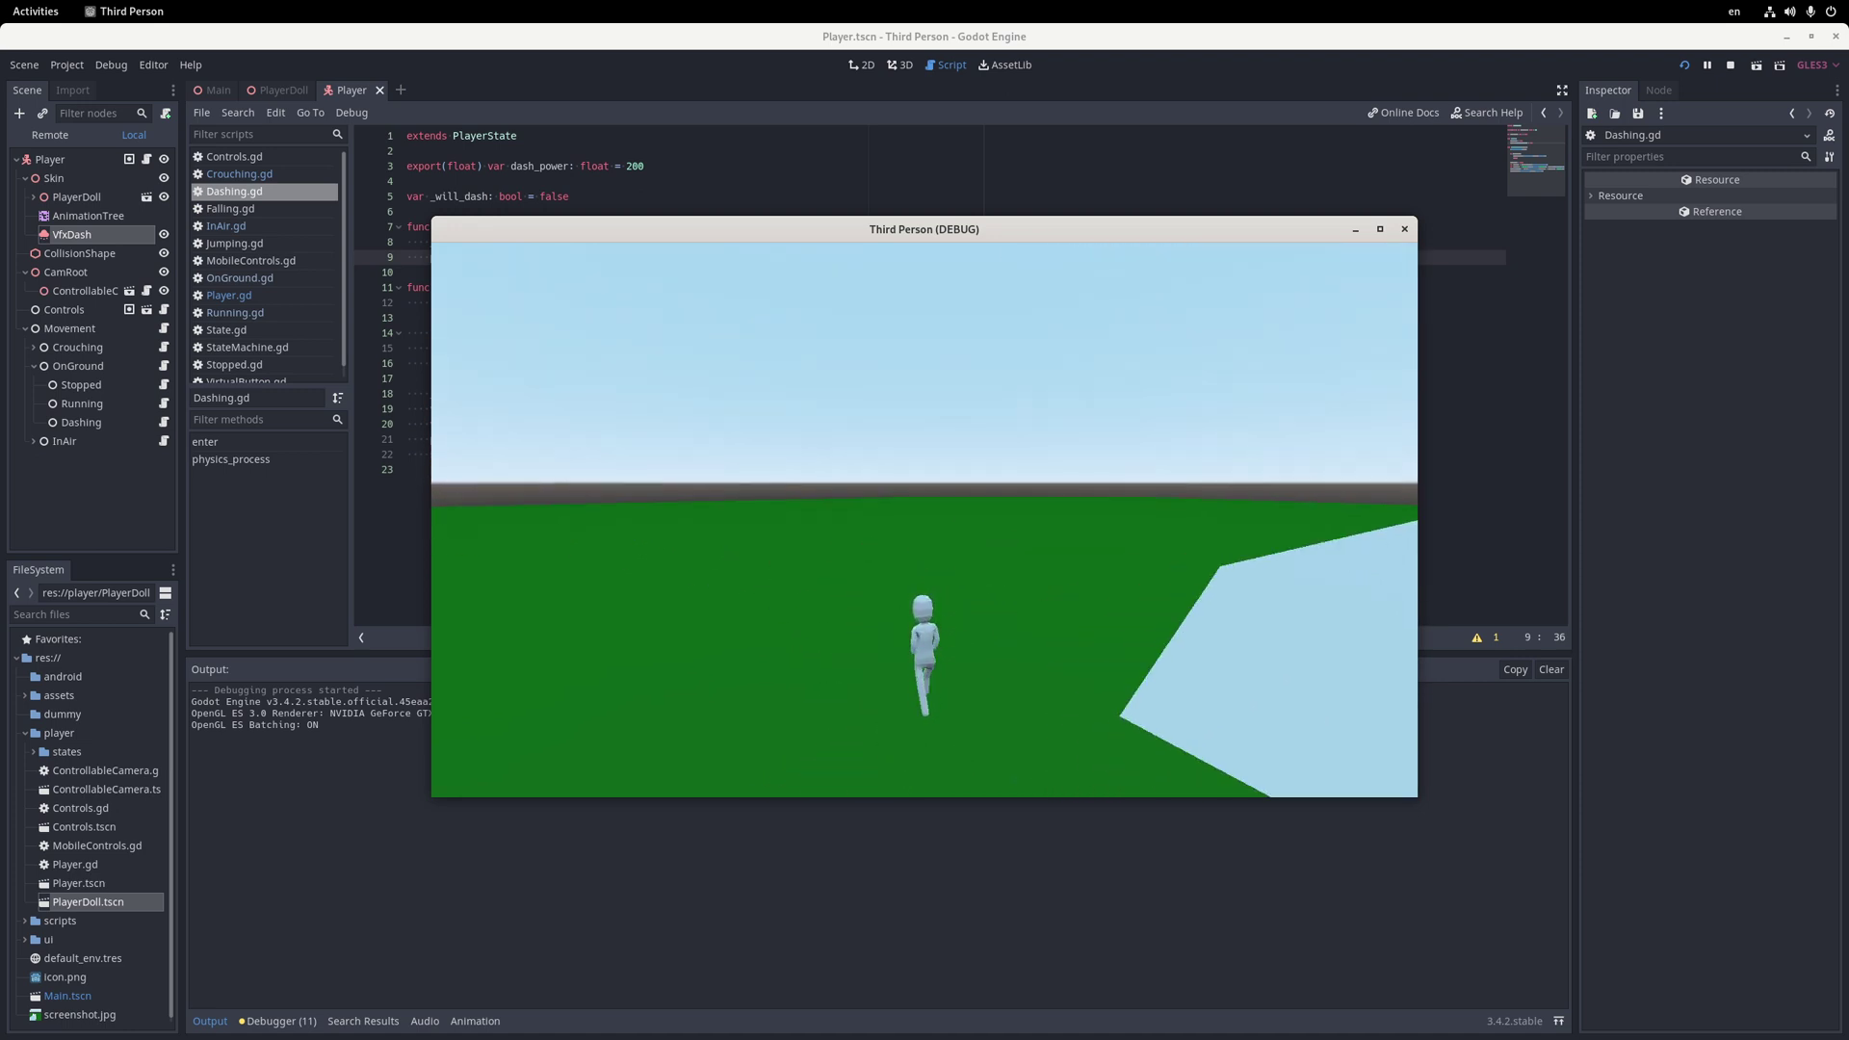
key(shift)
key(w)
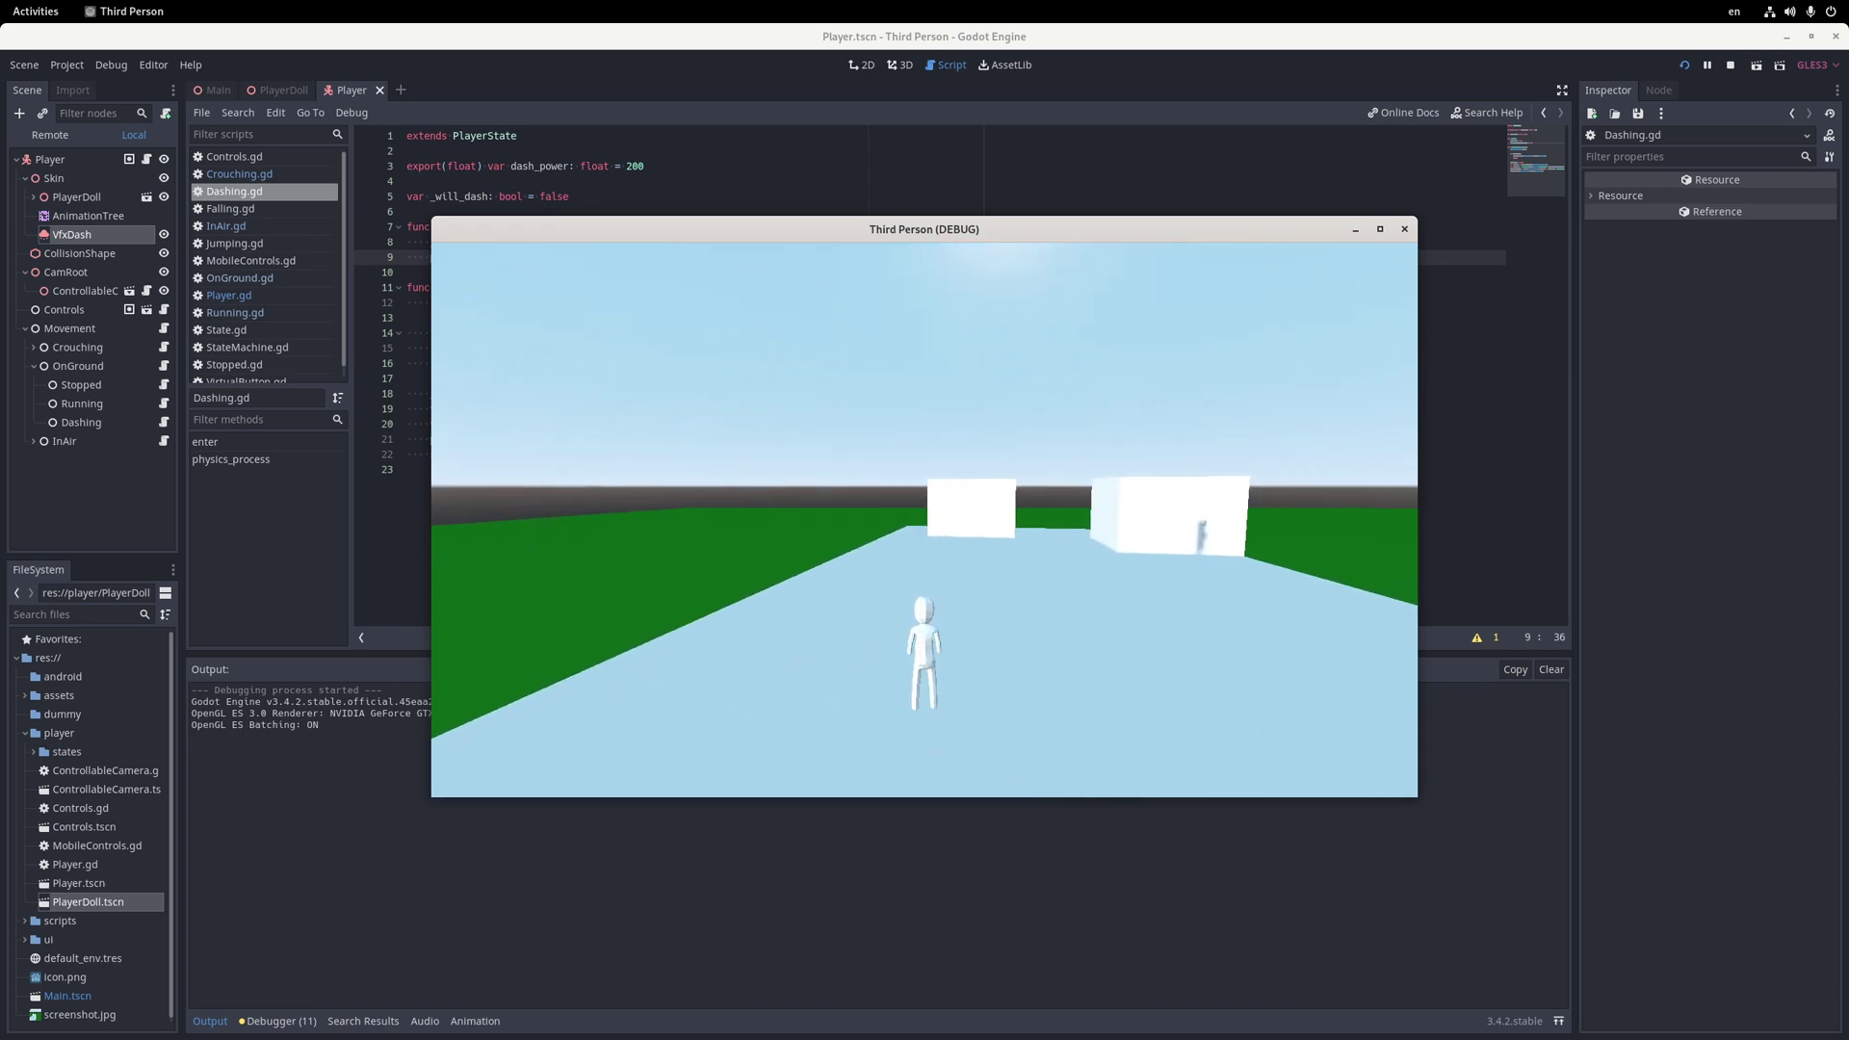